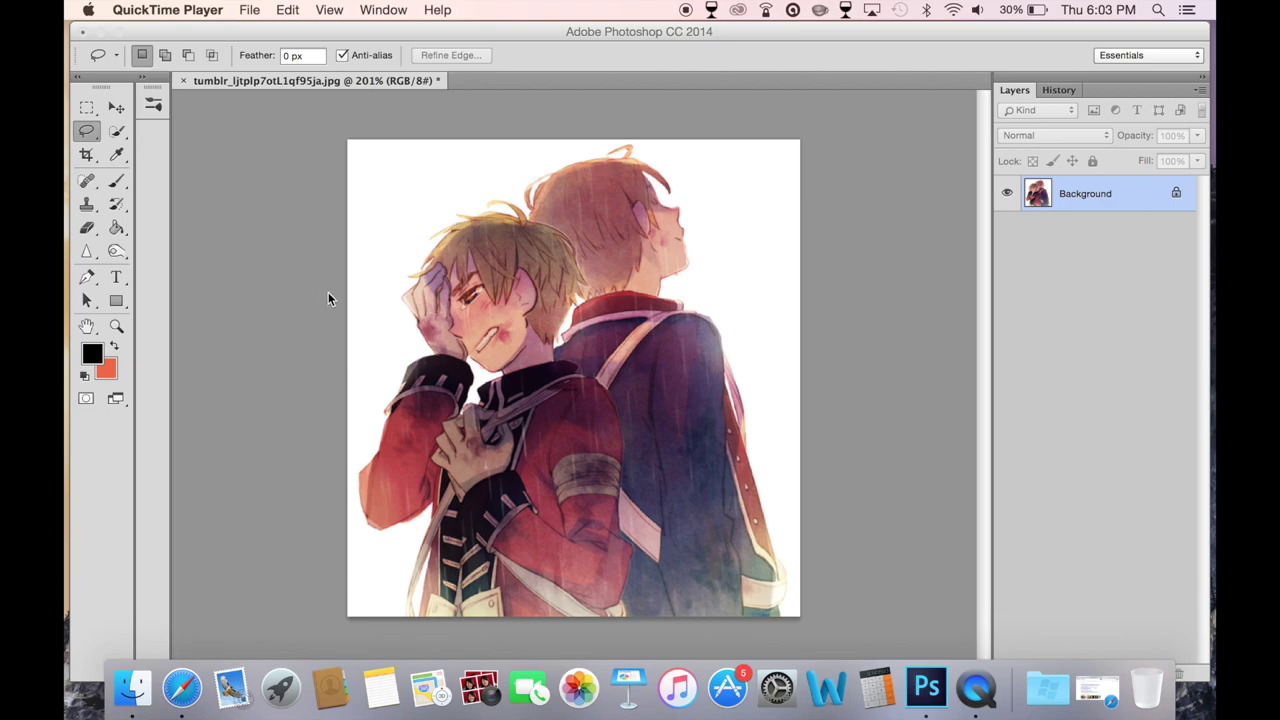
- Unlock the Background layer so it becomes a regular editable layer
left_click(116, 326)
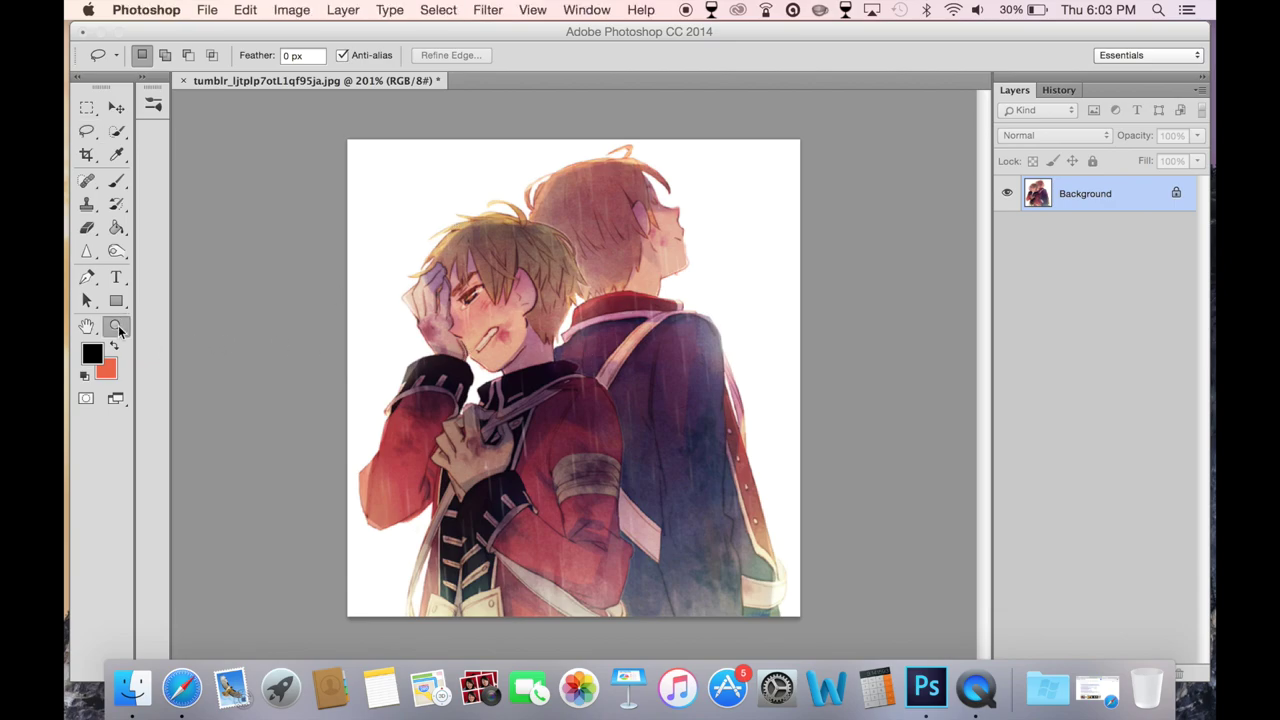
mouse_move(512, 466)
left_mouse_down()
mouse_move(472, 466)
mouse_move(518, 466)
left_mouse_up()
left_click(1176, 193)
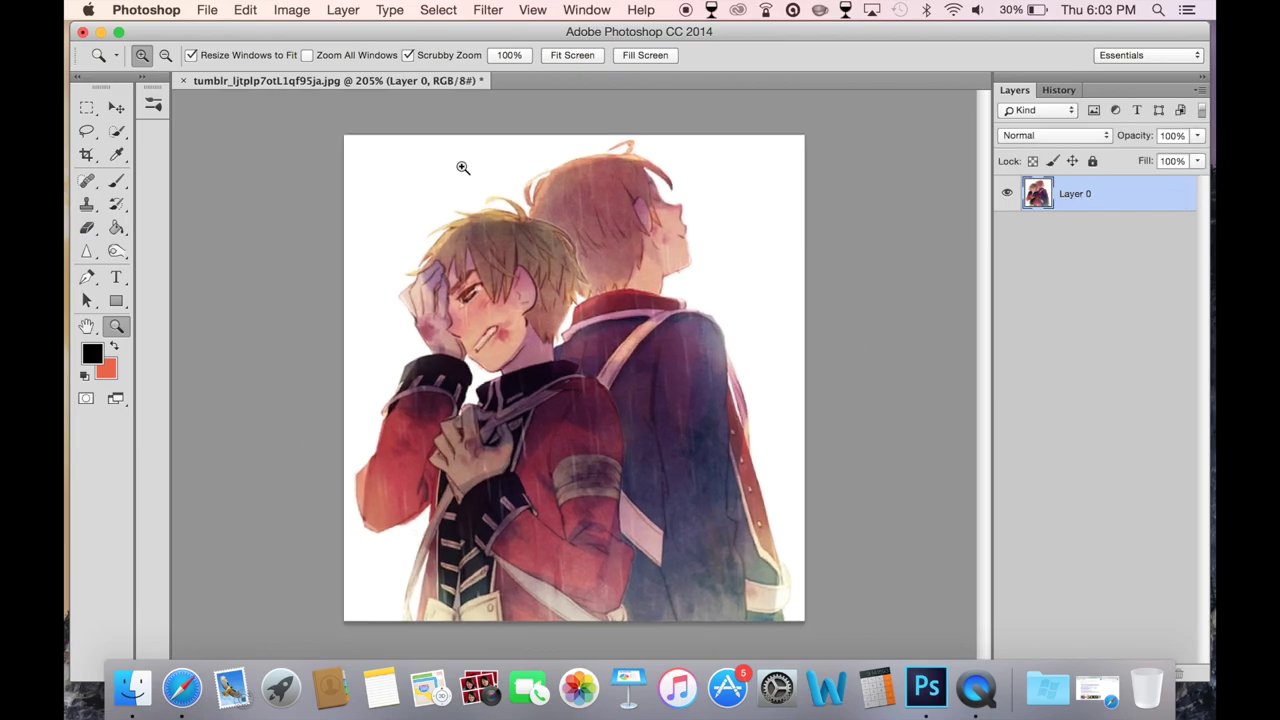
- Outline the front character's chest-level hand and forearm roughly with the freehand Lasso and copy the selection to a new layer
left_click(88, 132)
left_click(90, 133)
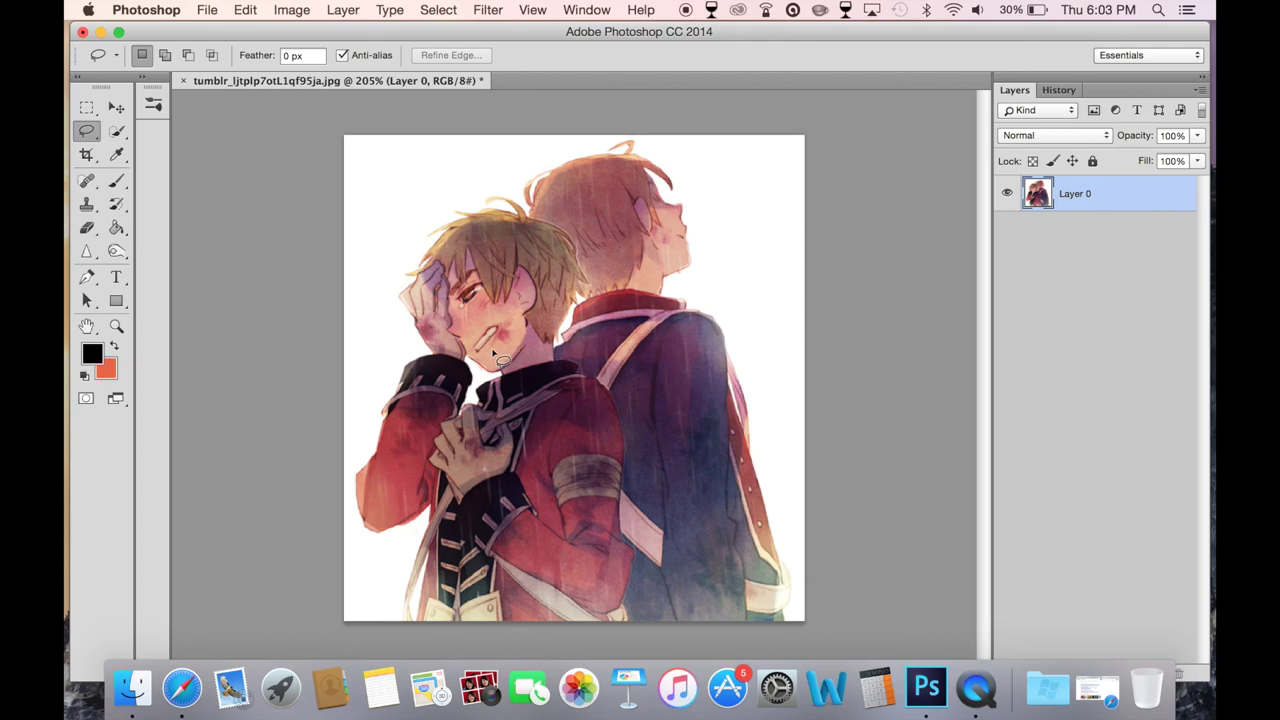
left_click(88, 132)
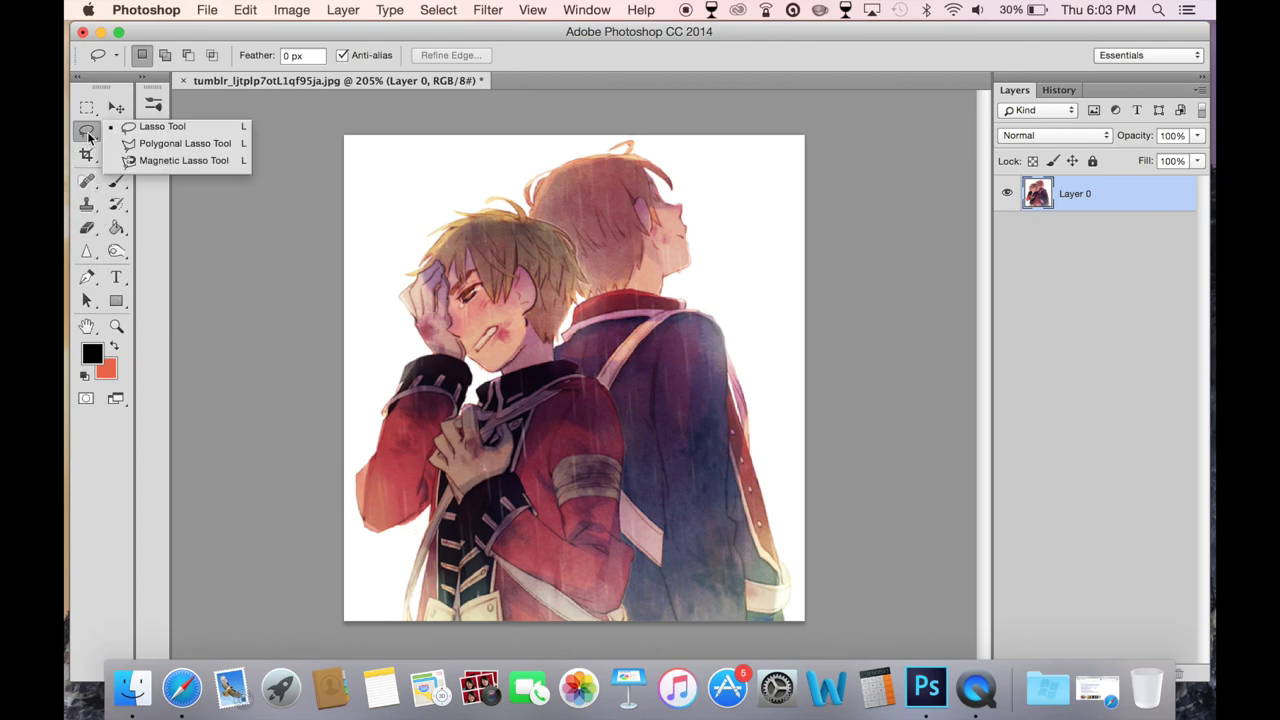
left_click(150, 163)
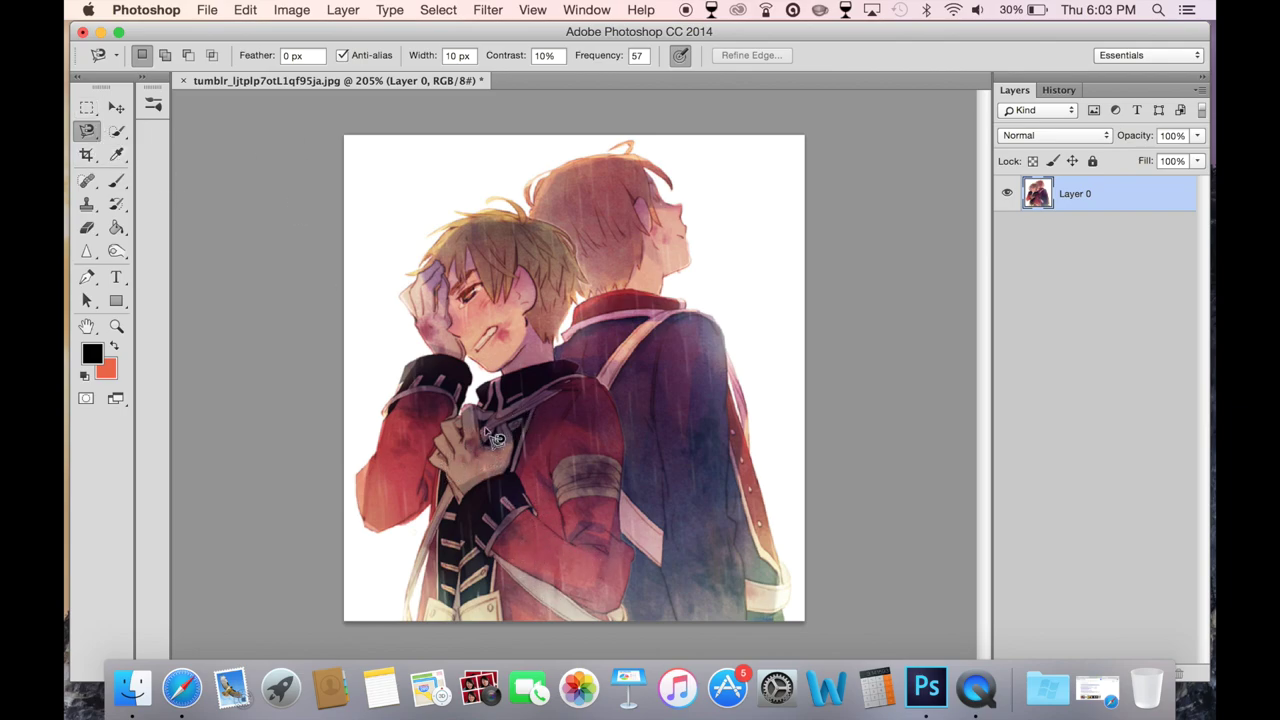
left_click(87, 129)
left_click_drag(84, 138, 130, 129)
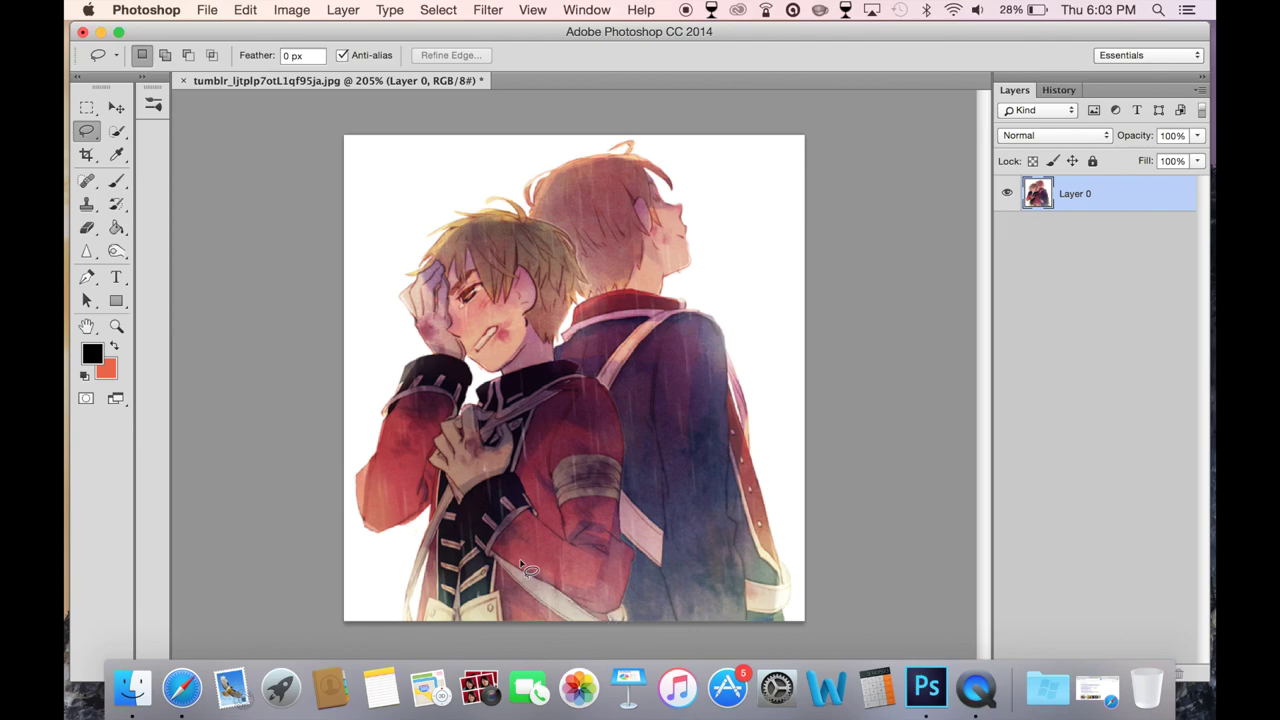
mouse_move(485, 415)
left_mouse_down()
mouse_move(587, 536)
mouse_move(613, 607)
mouse_move(585, 617)
left_mouse_up()
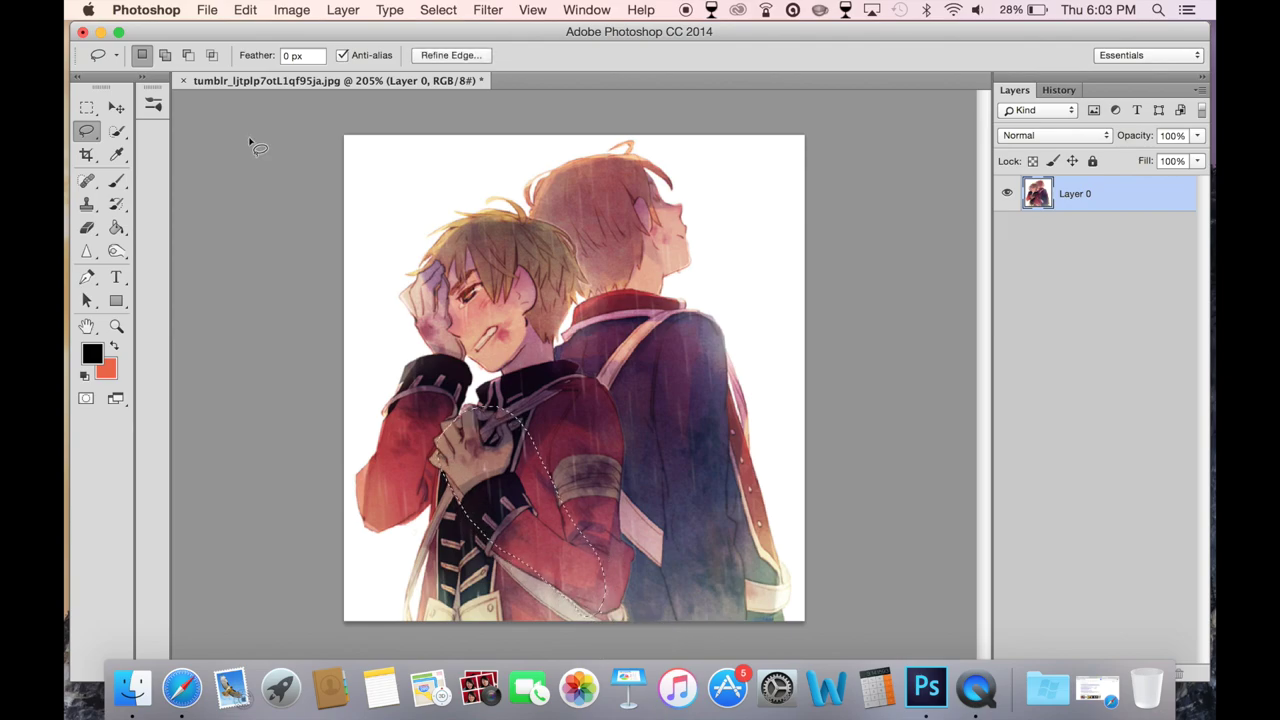
key("ctrl+j")
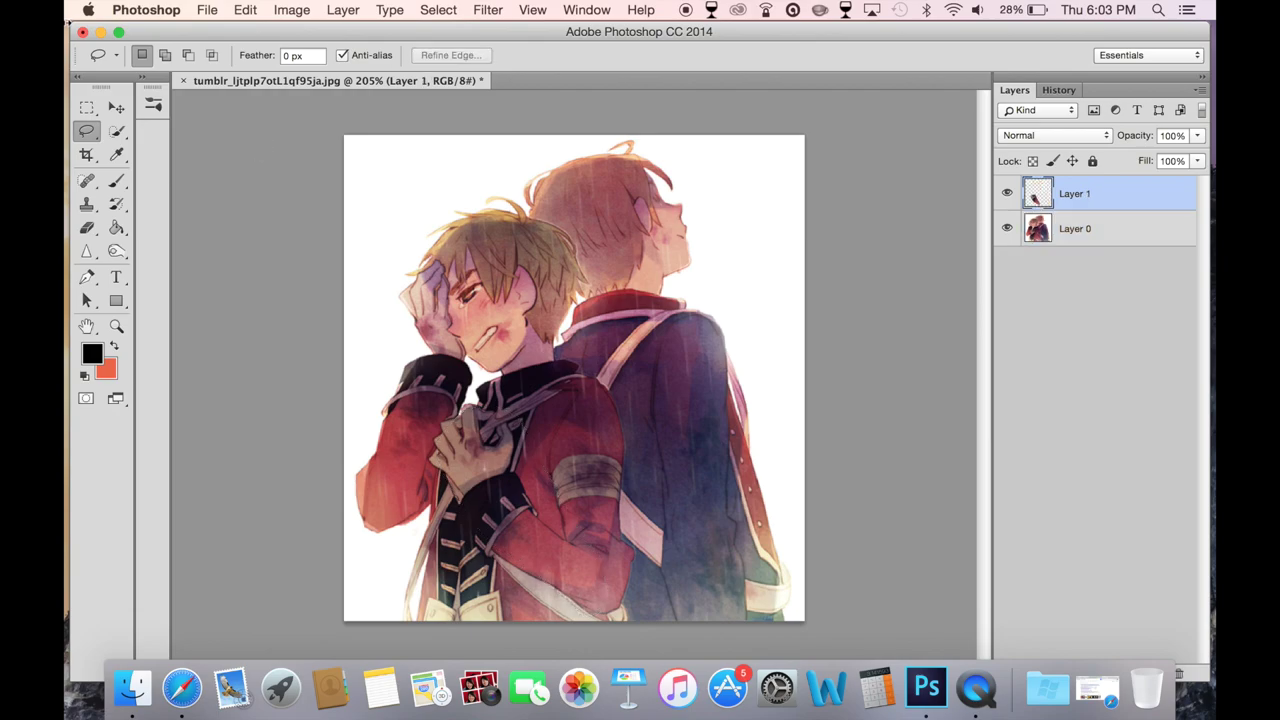
- Try rotating the copied arm by about 7.9° with Free Transform
left_click(245, 10)
left_click(330, 375)
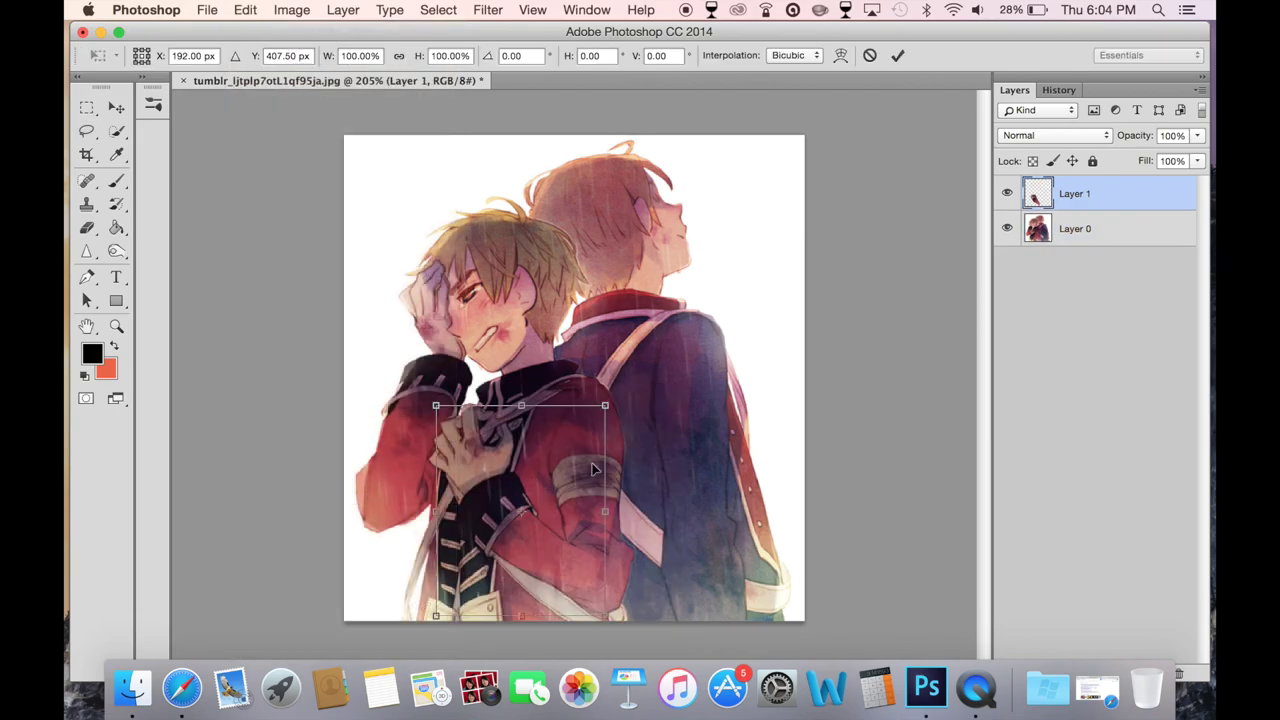
left_click_drag(556, 532, 538, 541)
left_click_drag(725, 536, 731, 552)
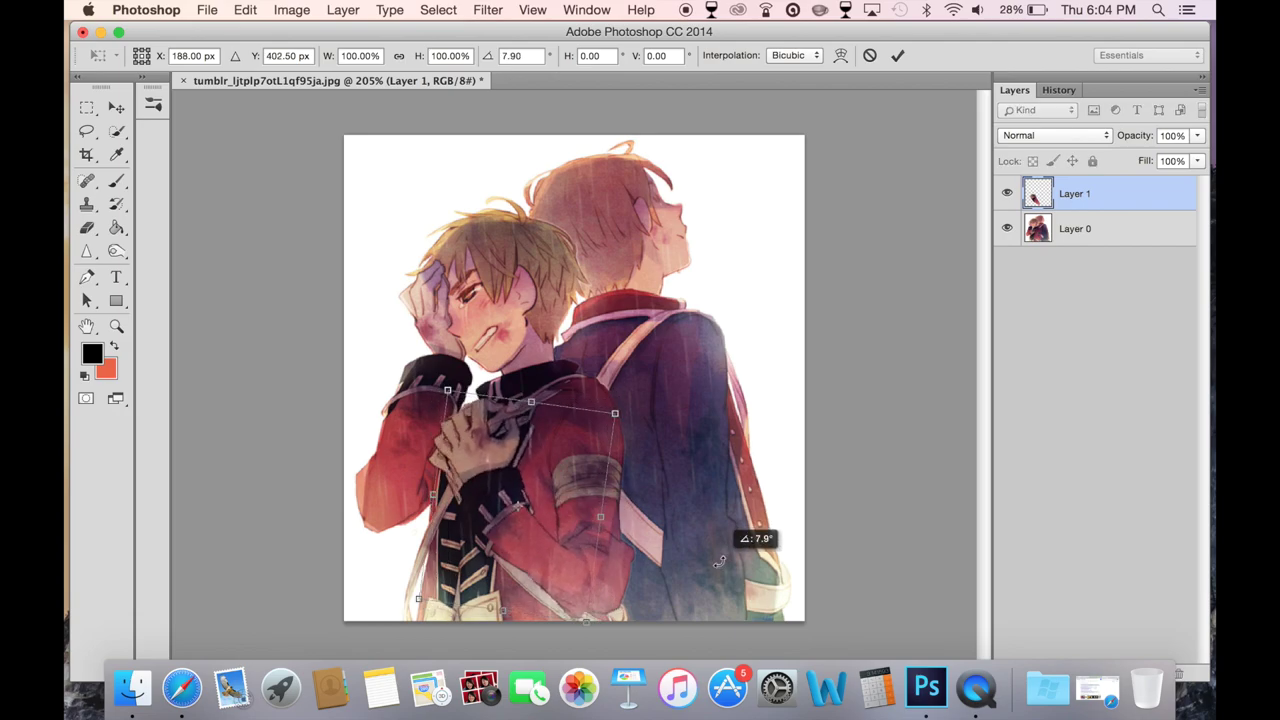
key("Return")
key("l")
key("super+e")
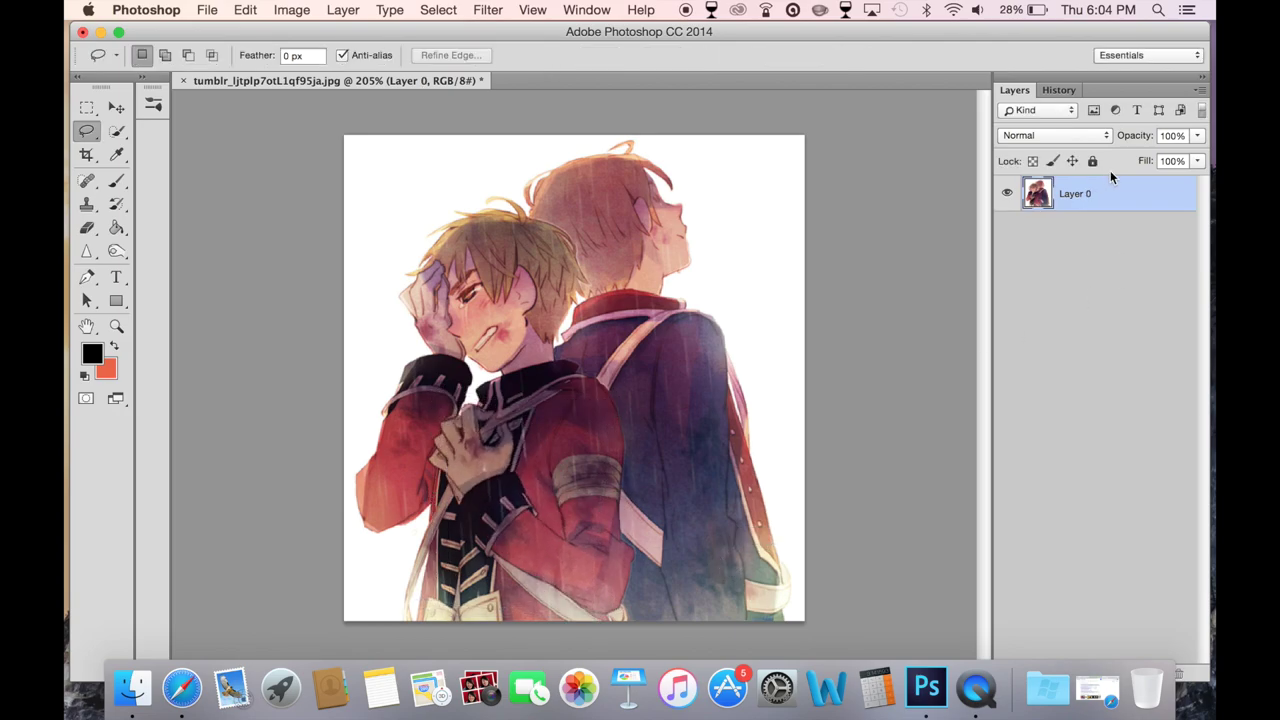
- Trace the front character's hand, cuff and forearm down to the elbow with the Magnetic Lasso and copy the selection to a new layer
left_click(85, 132)
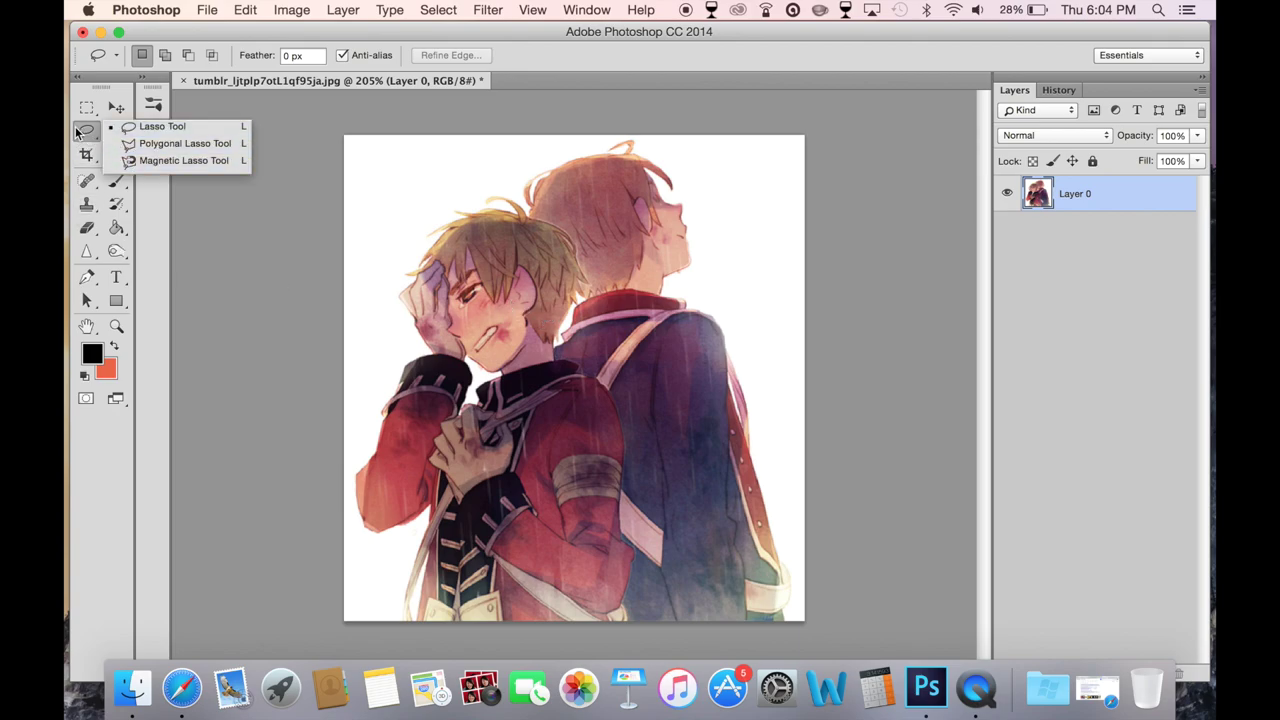
left_click(130, 162)
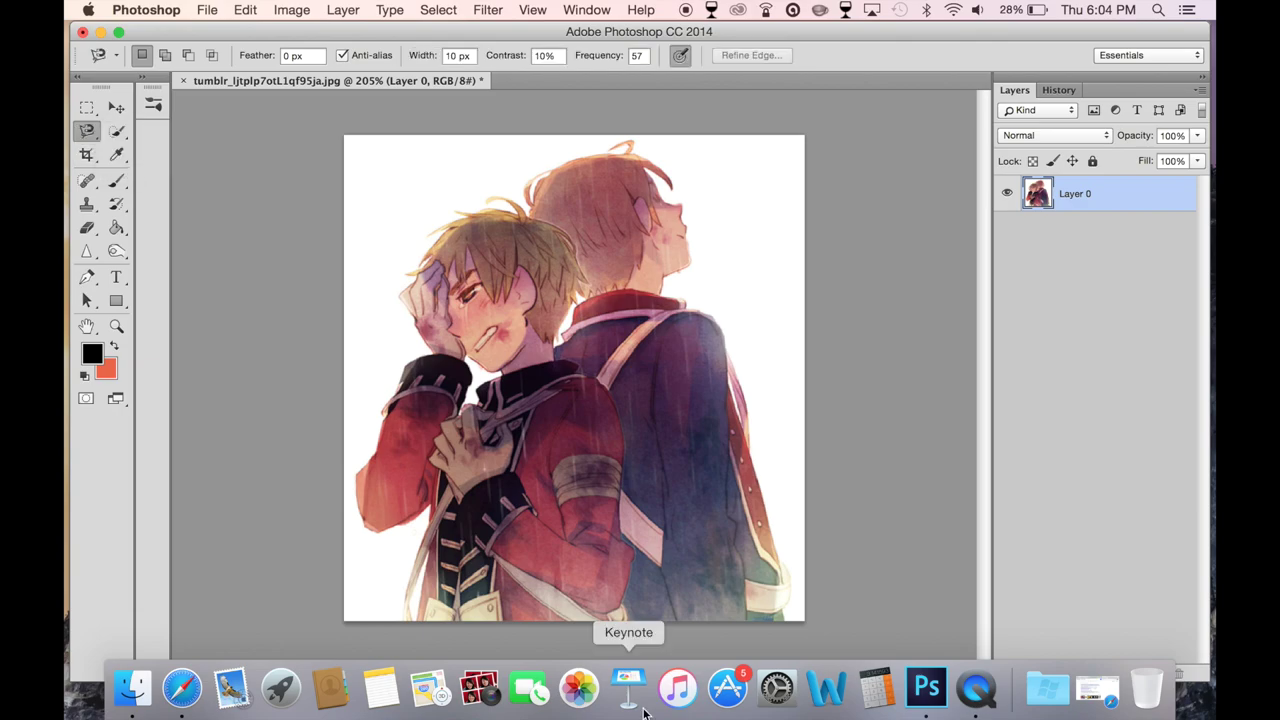
left_click(553, 588)
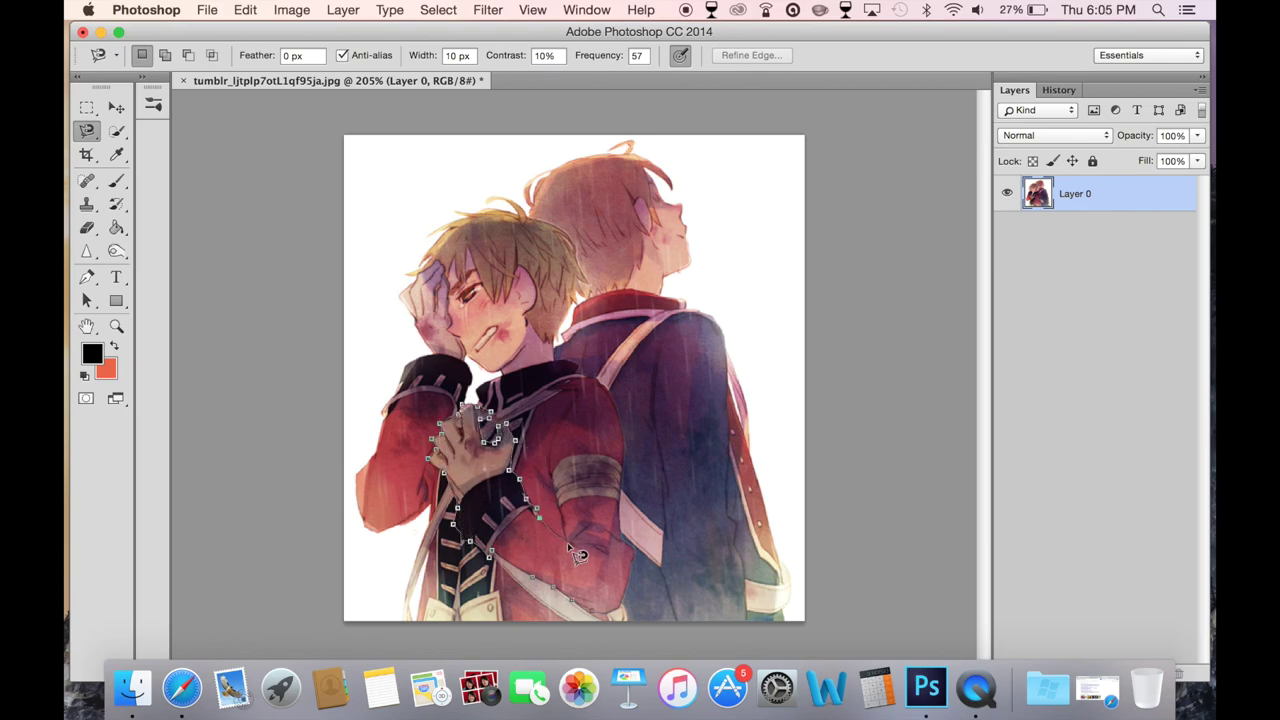
left_click(594, 613)
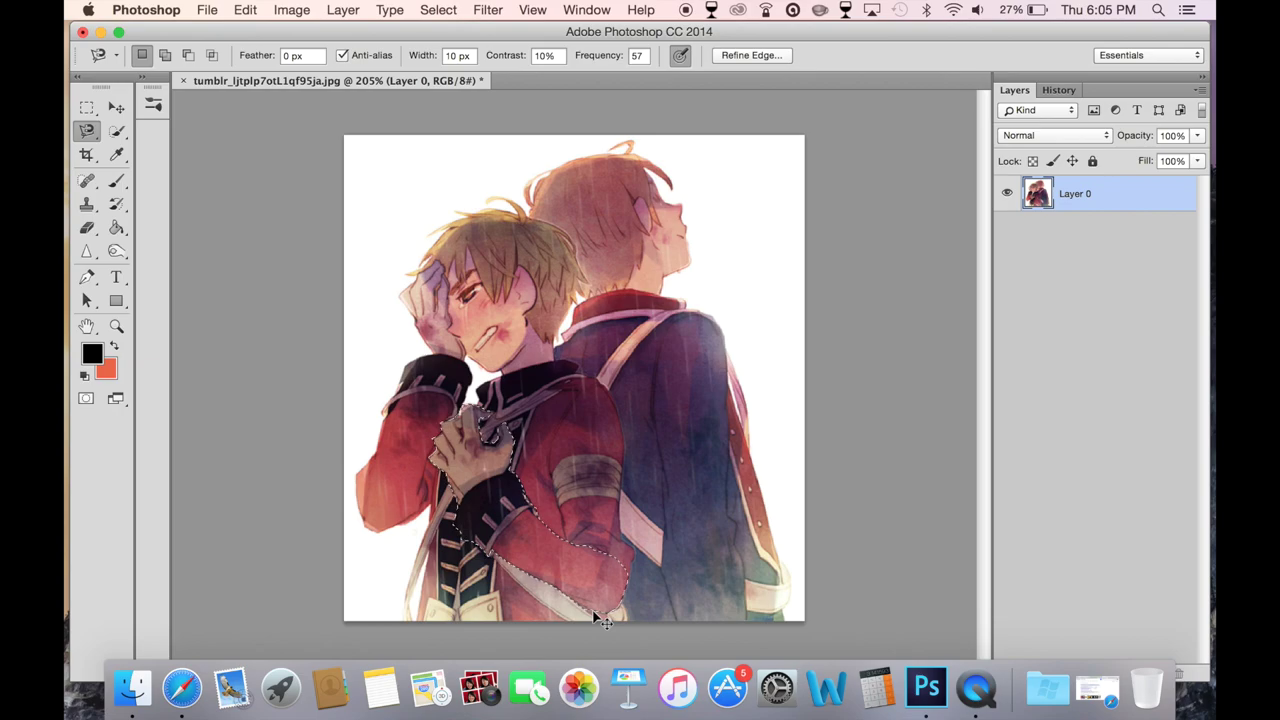
key("super+j")
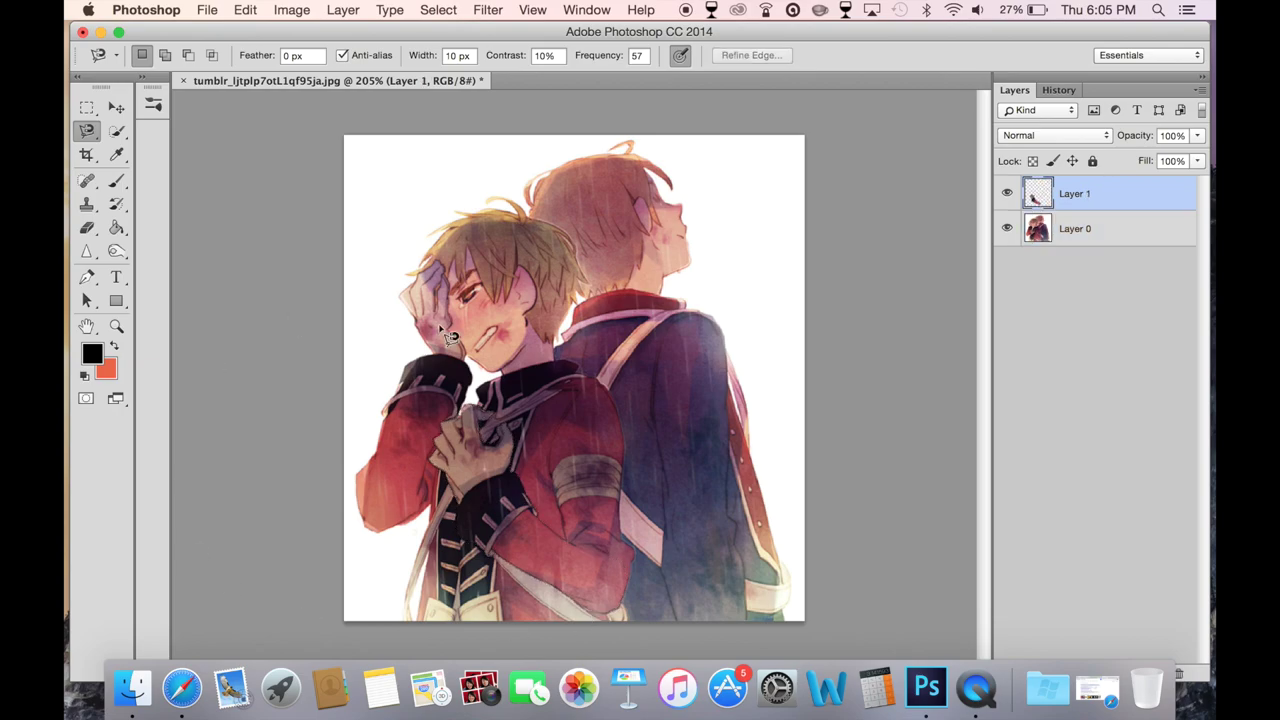
- Try shifting the copied arm layer up and to the left with the Move tool
left_click(237, 8)
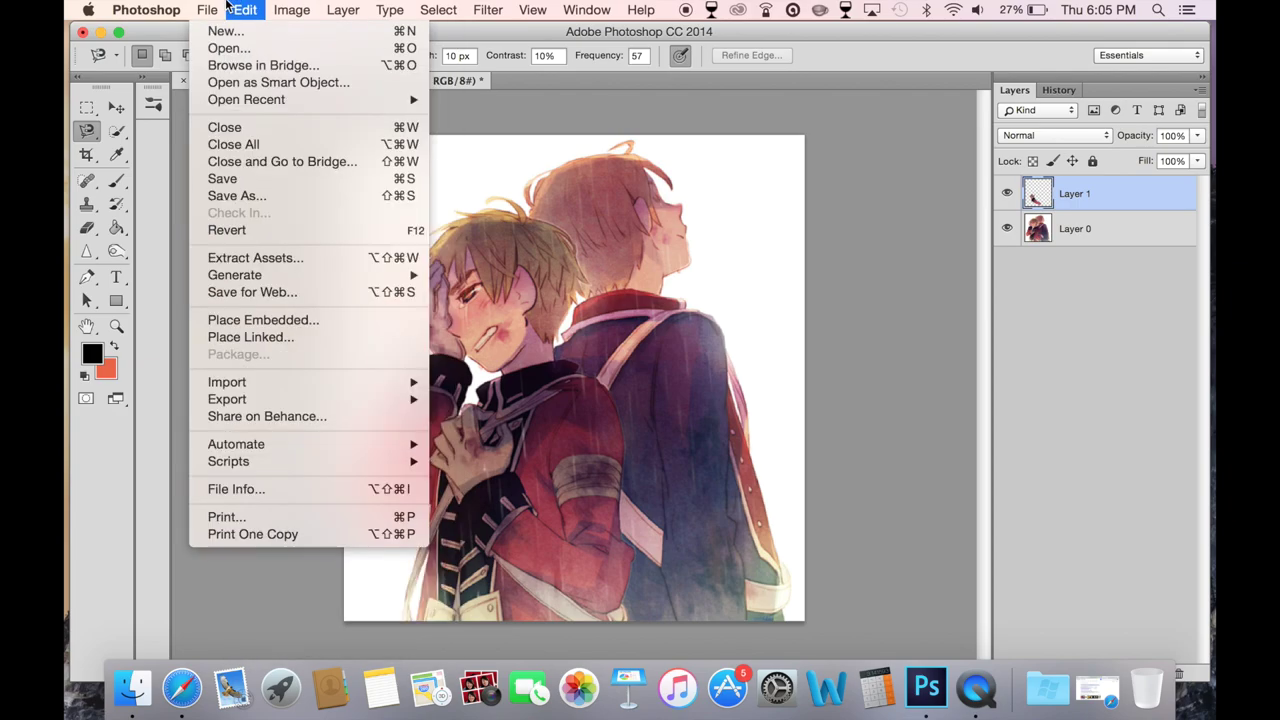
left_click(220, 9)
left_click(116, 130)
left_click(116, 107)
mouse_move(560, 519)
left_mouse_down()
mouse_move(450, 471)
mouse_move(553, 472)
mouse_move(535, 489)
left_mouse_up()
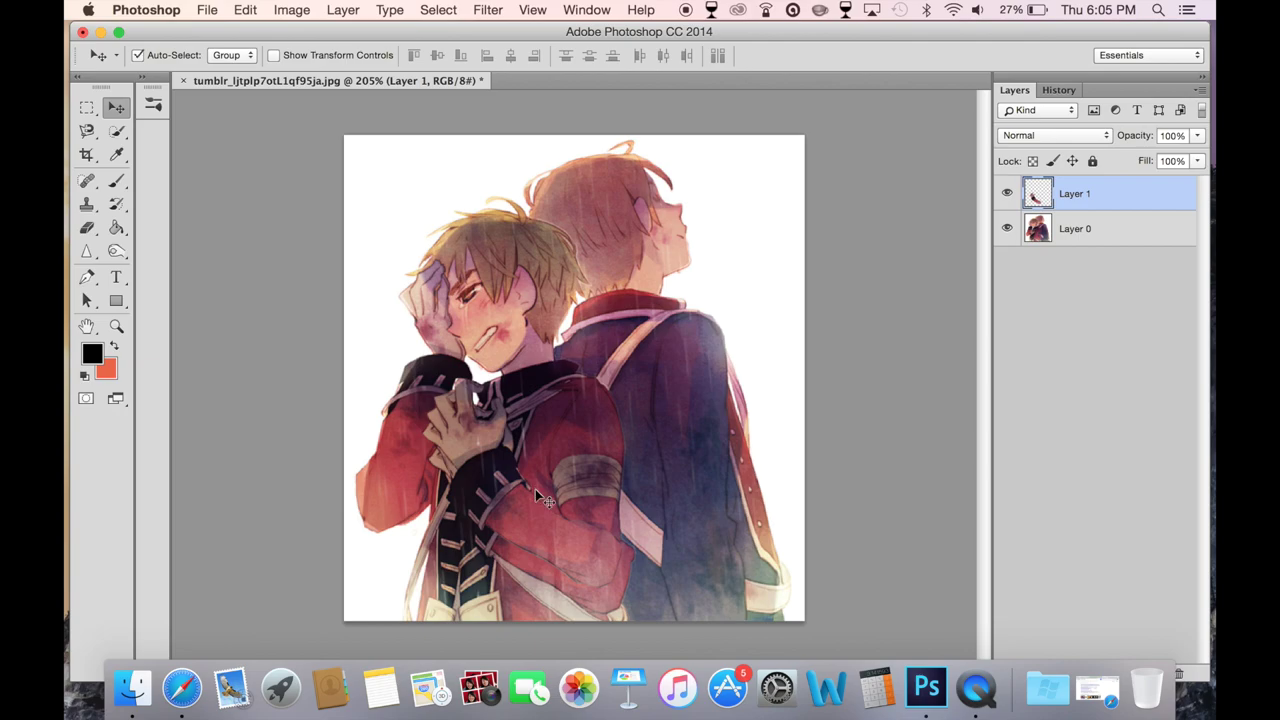
- Save the document to the Desktop as tutorial.psd in Photoshop format, keeping layers and maximum compatibility
key("super+shift+s")
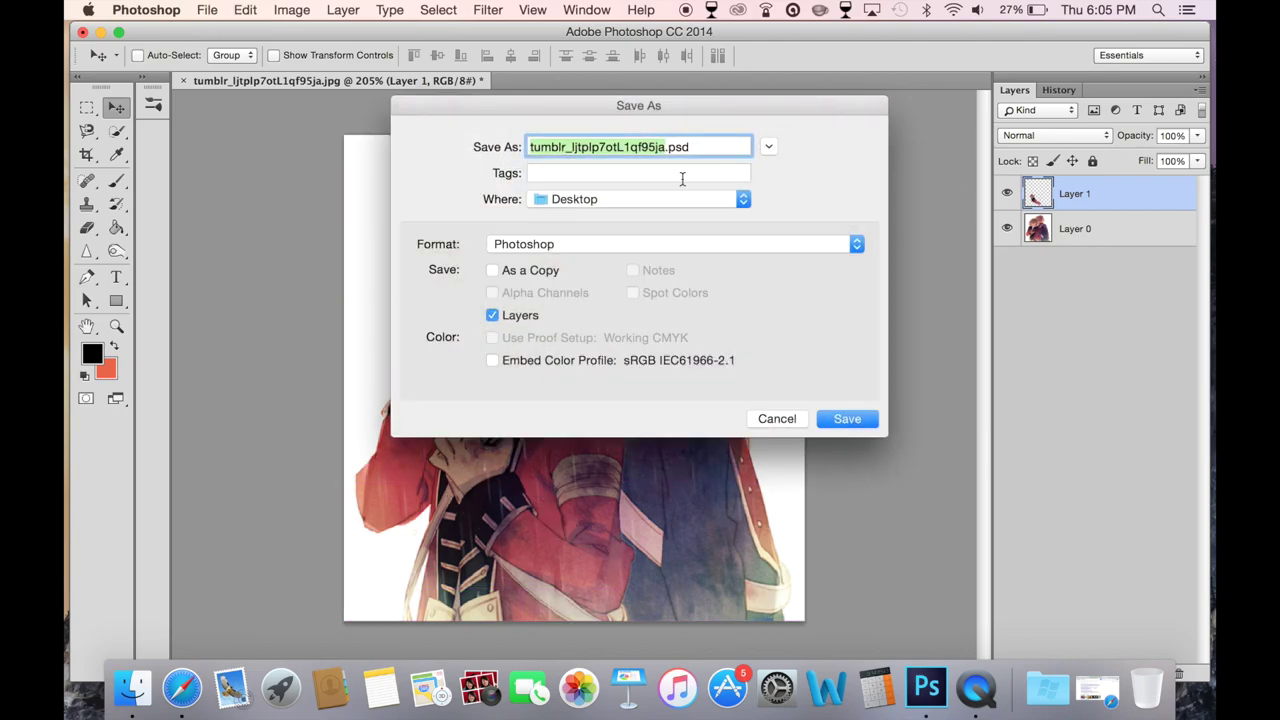
type("fa")
key("BackSpace")
key("BackSpace")
type("tutorial")
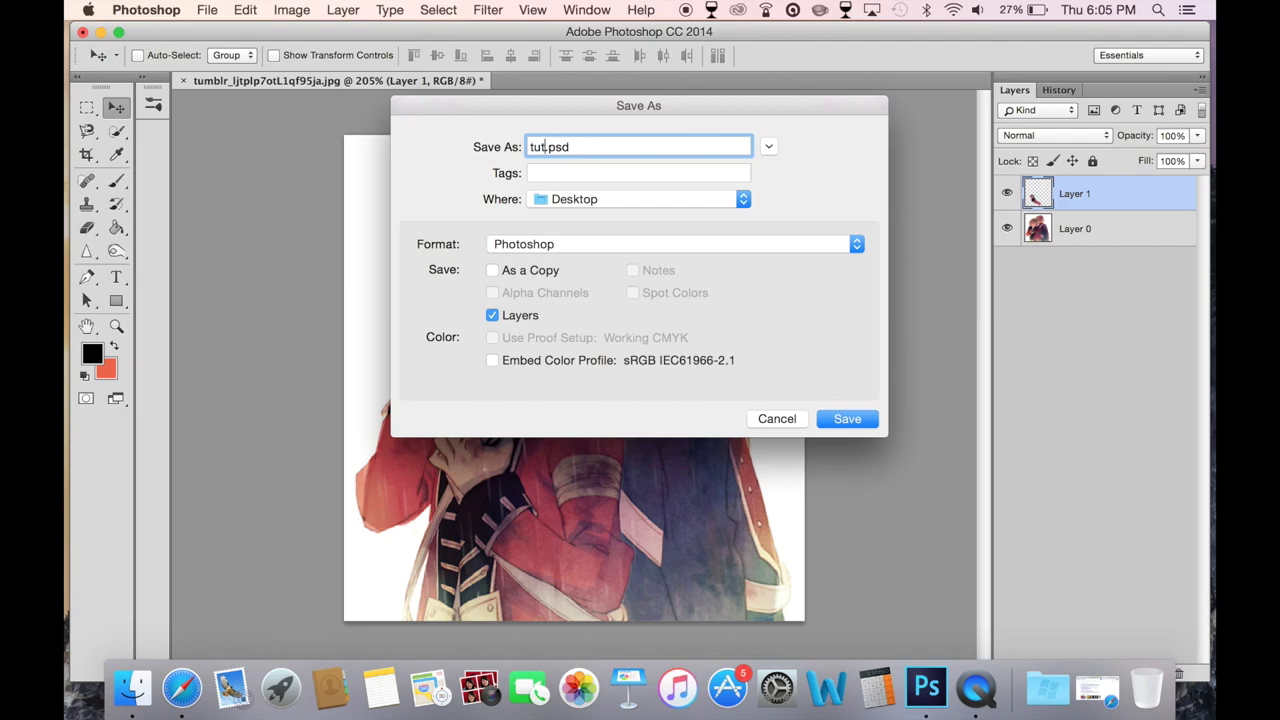
key("Return")
left_click(874, 276)
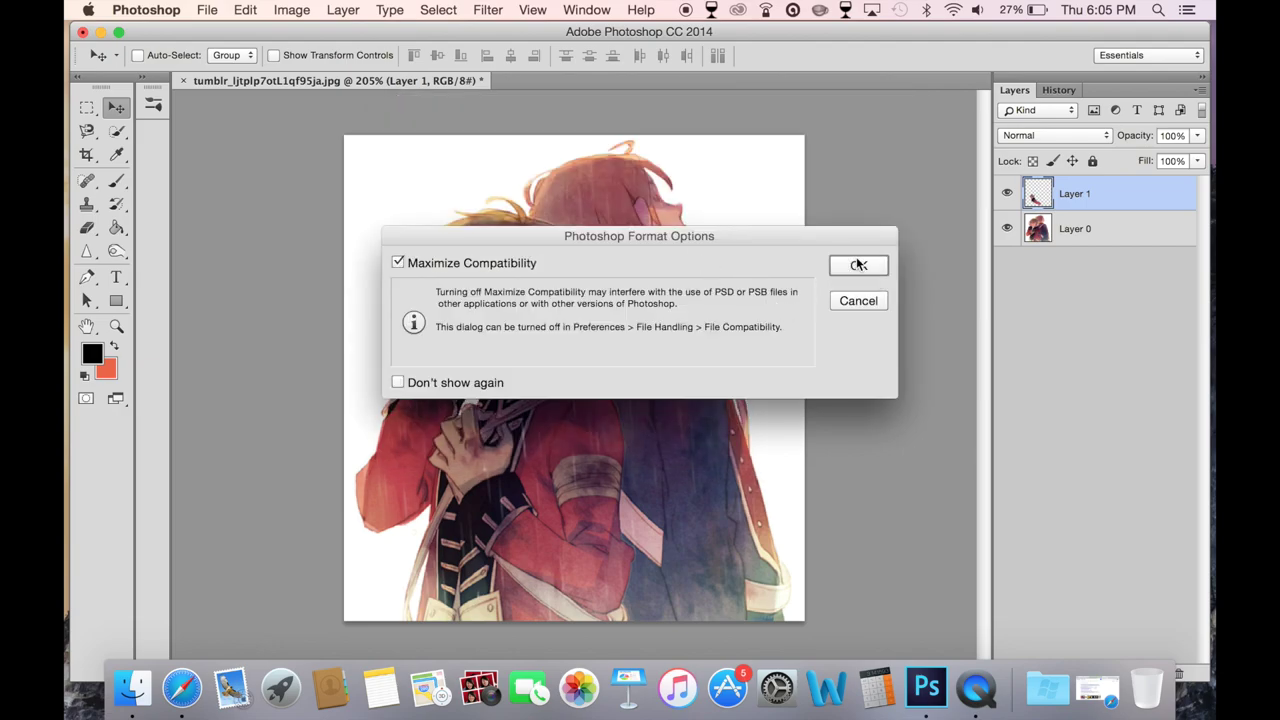
left_click(258, 8)
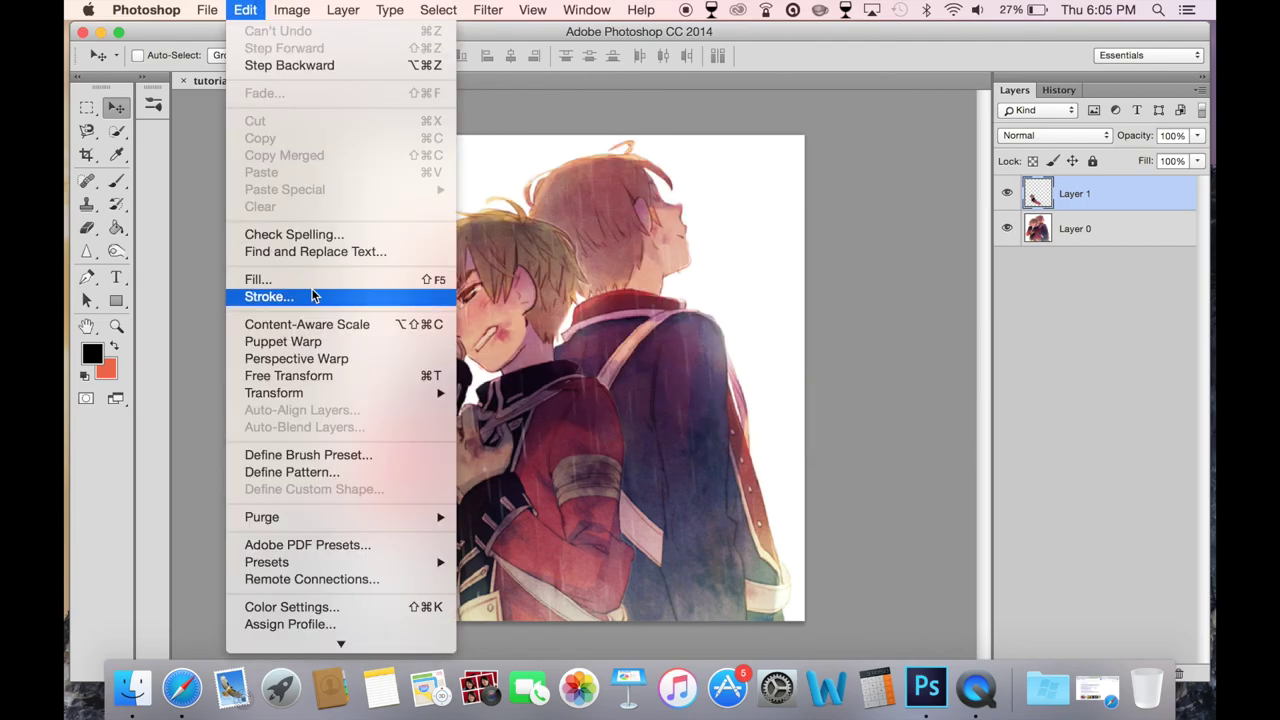
left_click(303, 377)
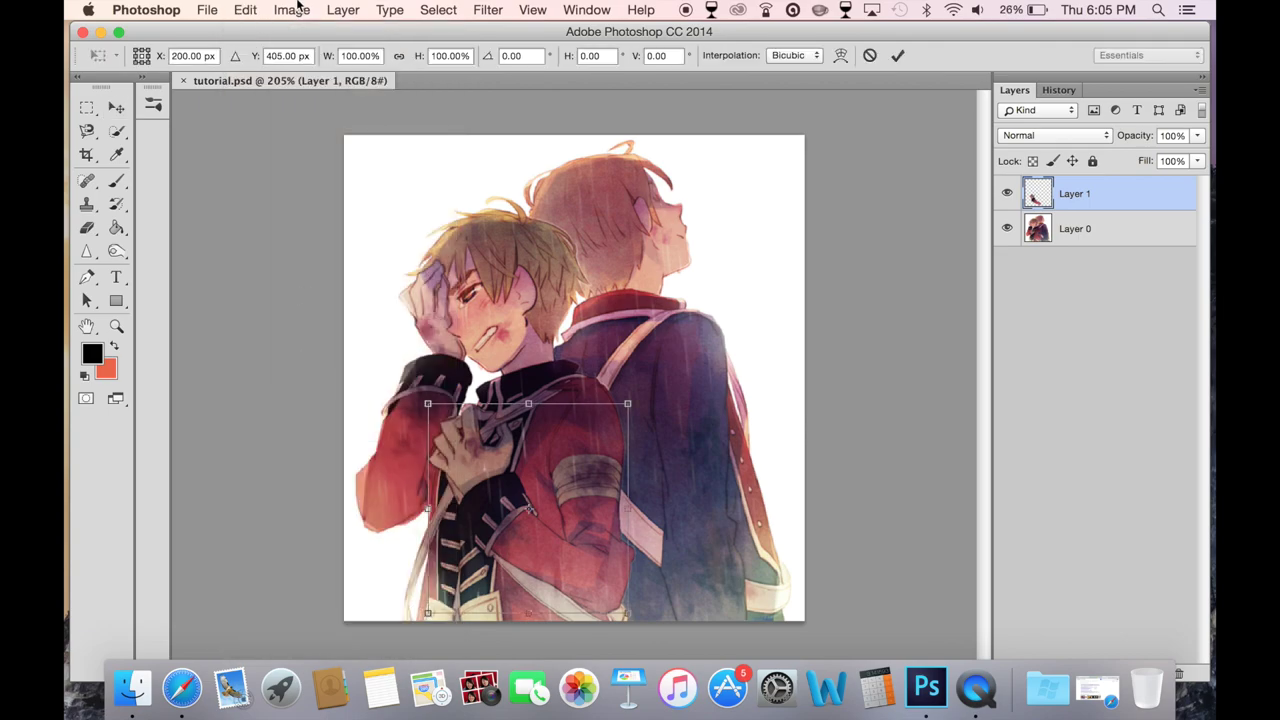
key("Return")
- Start a Free Transform on the arm layer and shift its reference point to X 196.57 px, Y 418.70 px
left_click(221, 8)
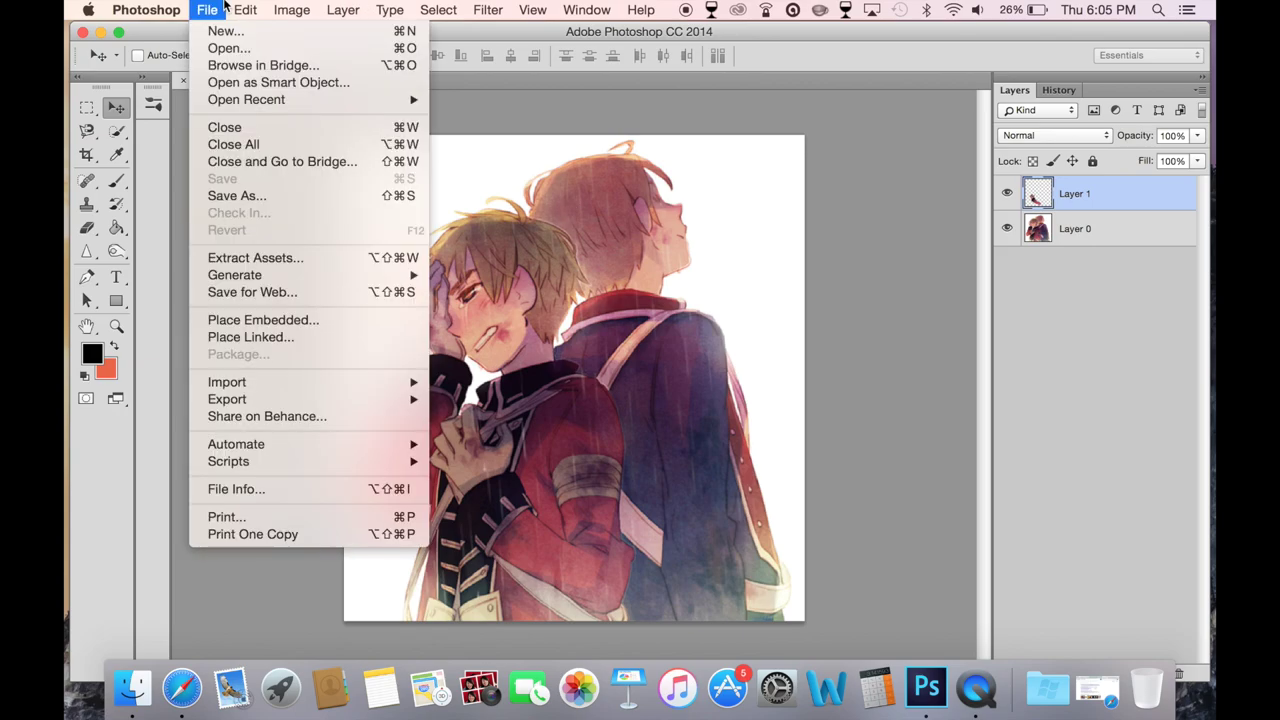
mouse_move(245, 10)
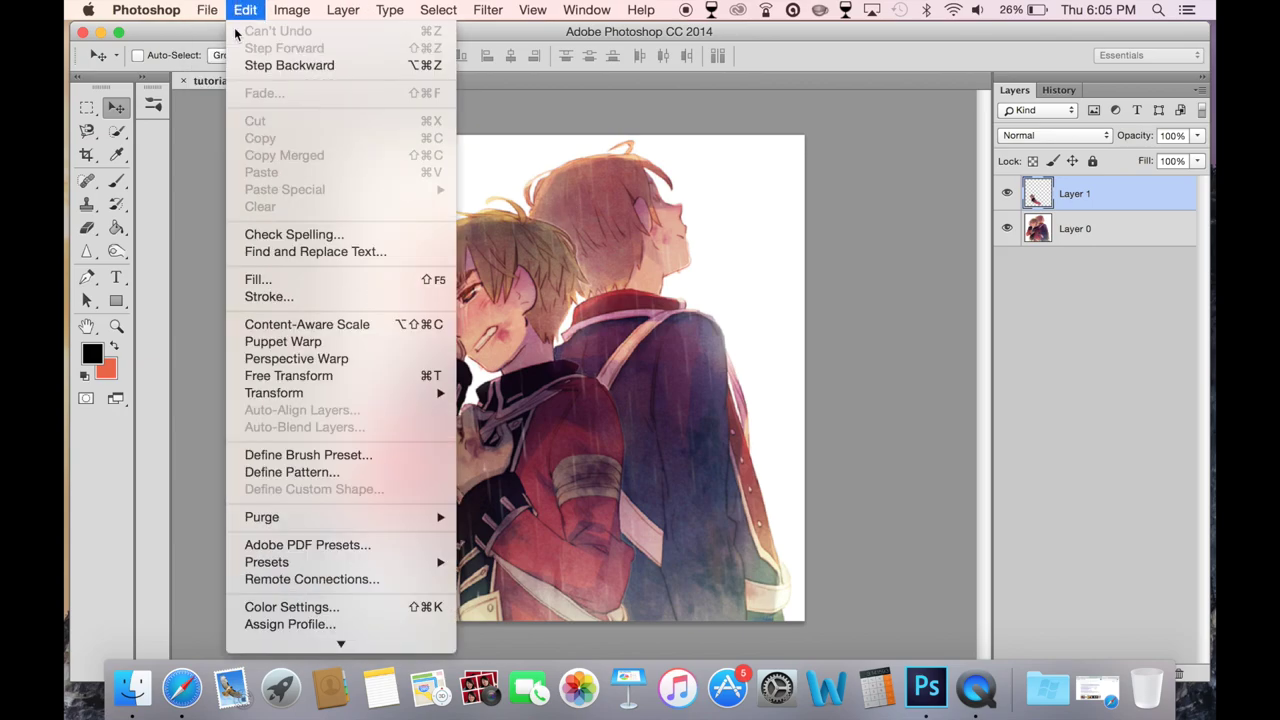
left_click(297, 378)
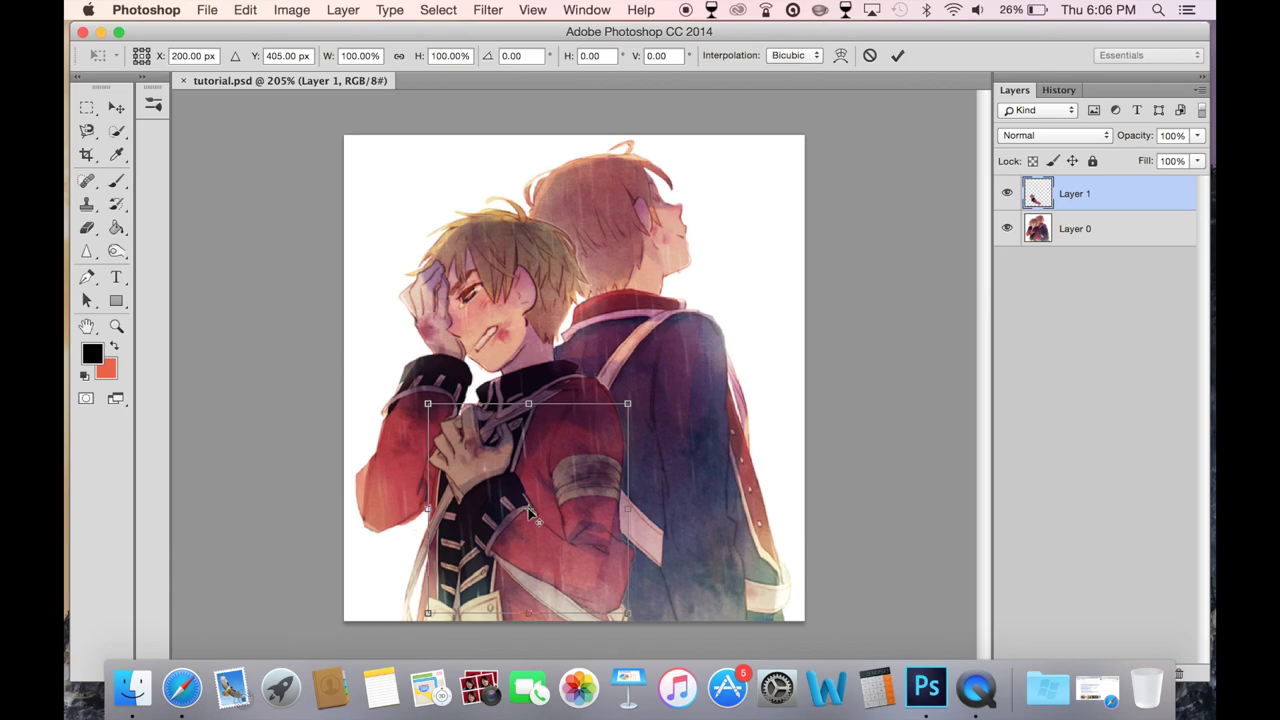
mouse_move(528, 508)
left_mouse_down()
mouse_move(546, 501)
mouse_move(519, 494)
mouse_move(525, 520)
left_mouse_up()
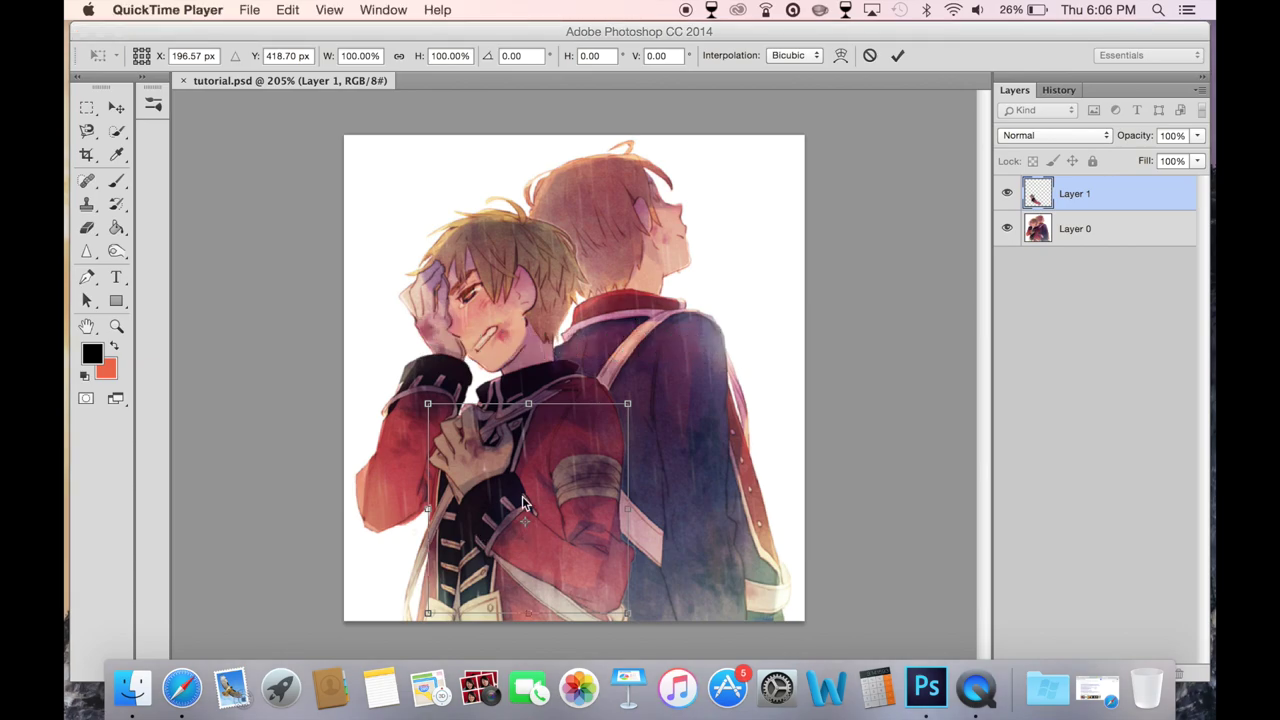
left_click(524, 521)
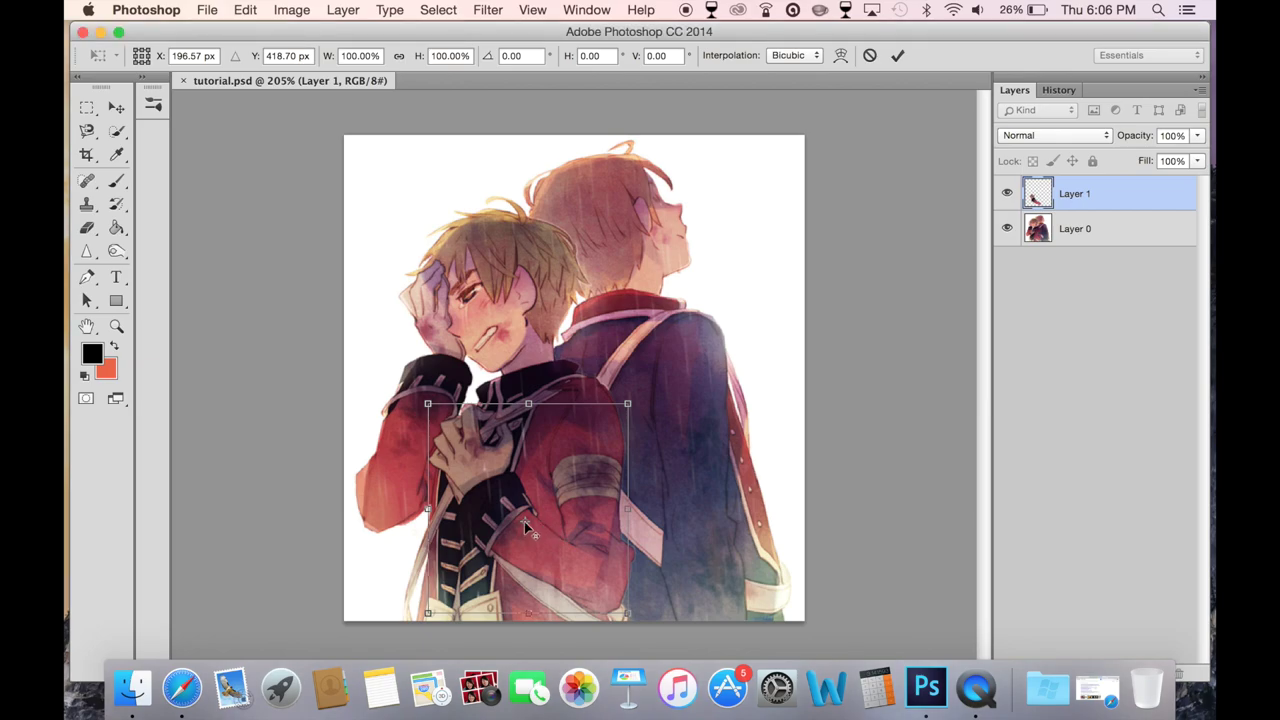
- Move the transform's reference point to the elbow, try small rotations of the arm around it, and undo them
left_click_drag(524, 521, 609, 608)
left_click_drag(651, 516, 659, 543)
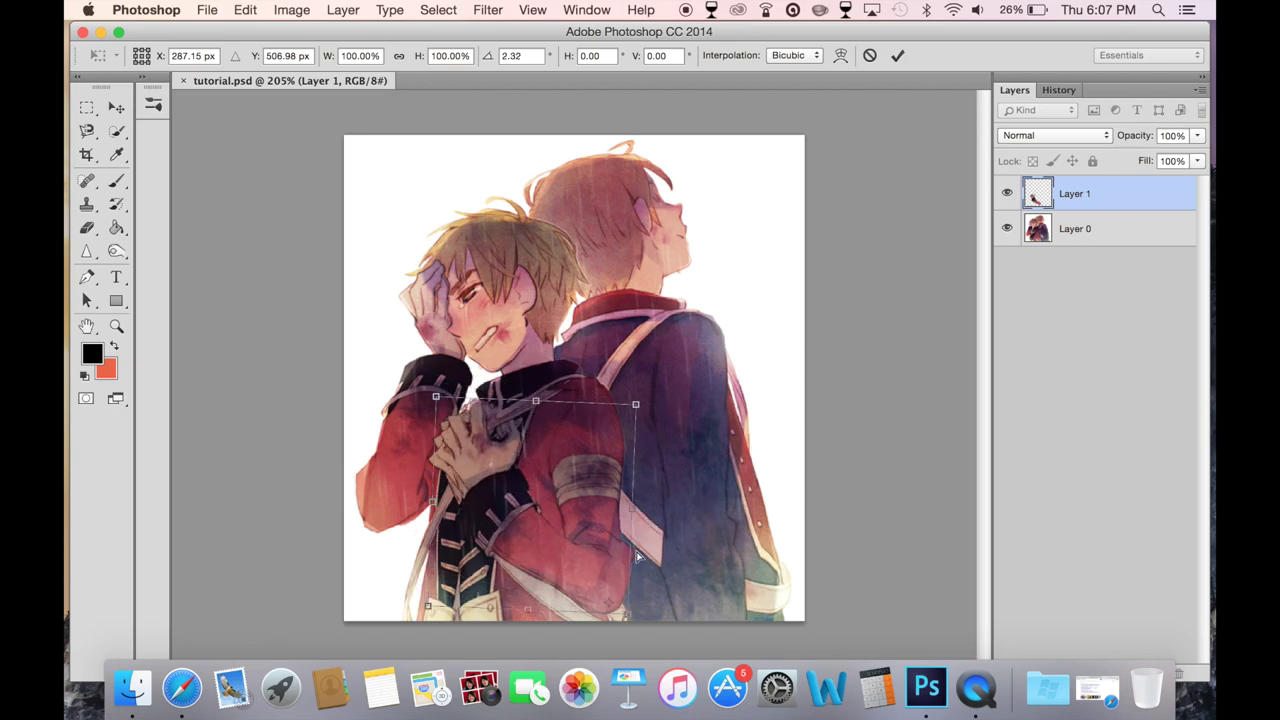
key("super+z")
left_click_drag(612, 607, 617, 592)
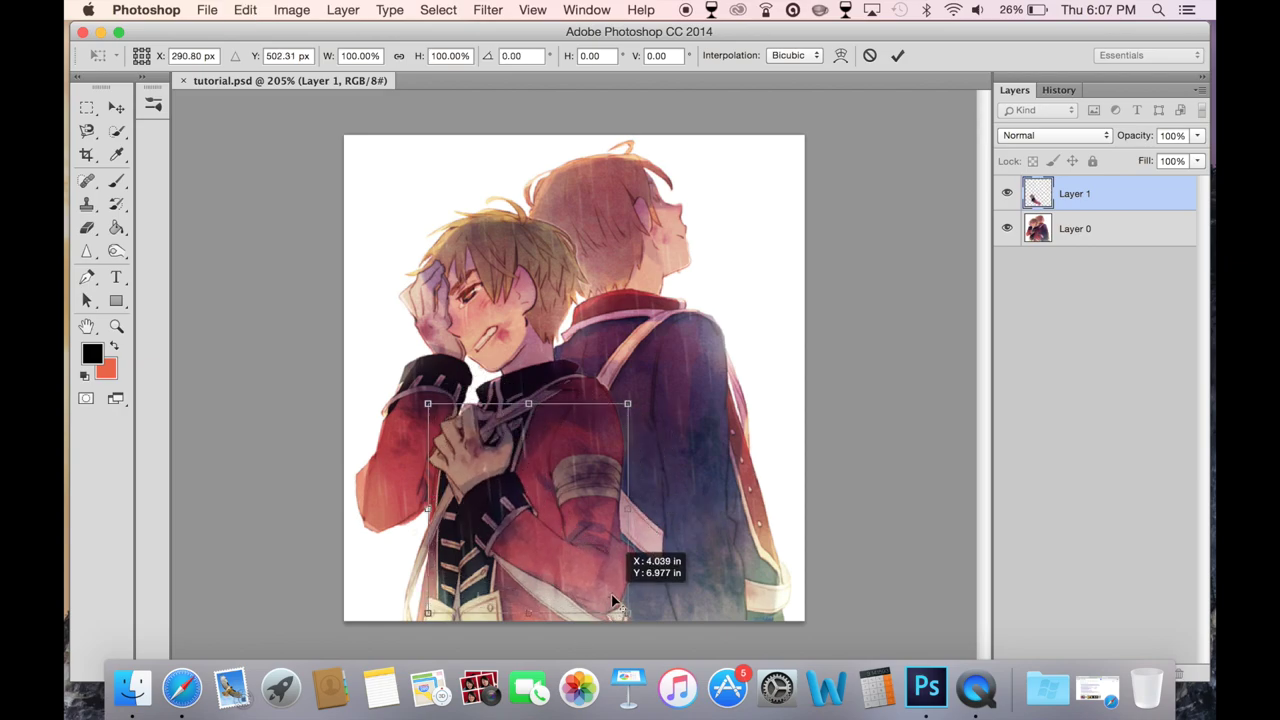
mouse_move(712, 538)
left_mouse_down()
mouse_move(713, 582)
mouse_move(700, 531)
left_mouse_up()
left_click_drag(695, 487, 698, 504)
key("super+z")
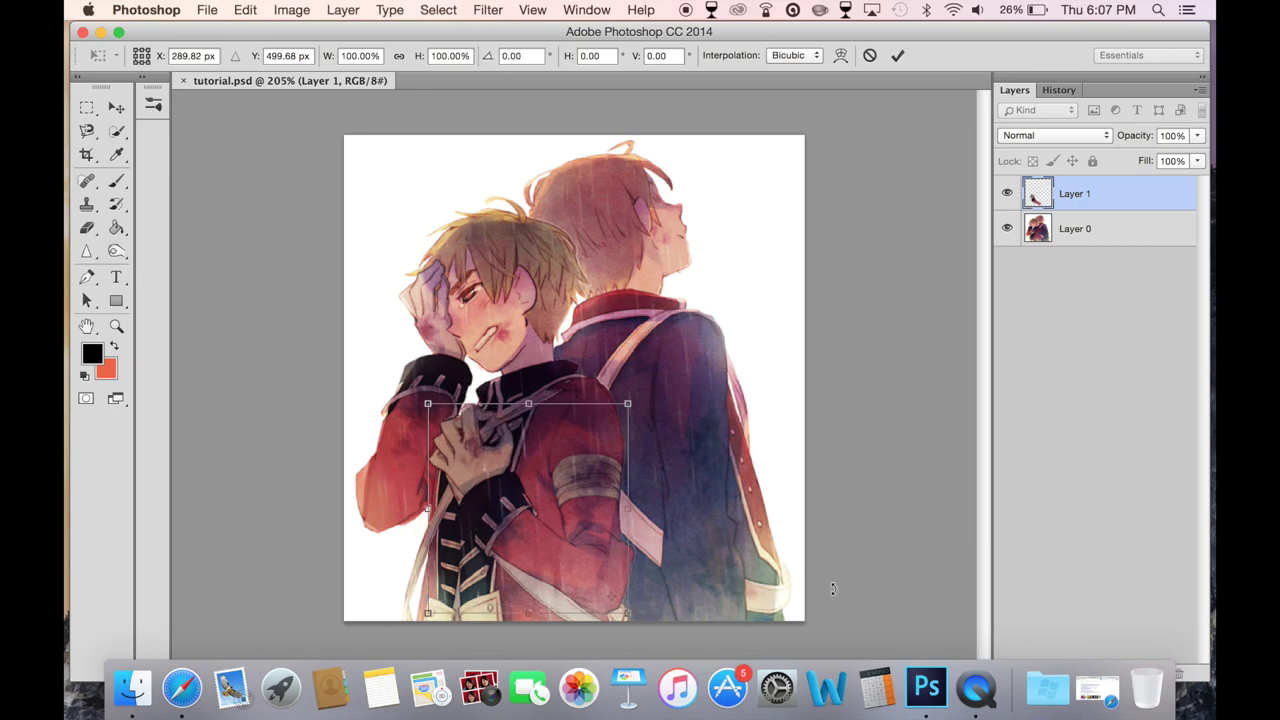
key("super+z")
key("super+z")
- Try rotating the arm by about -20.5° around a reference point near the wrist, undo it, and close the transform
left_click_drag(613, 603, 488, 483)
left_click_drag(720, 452, 662, 388)
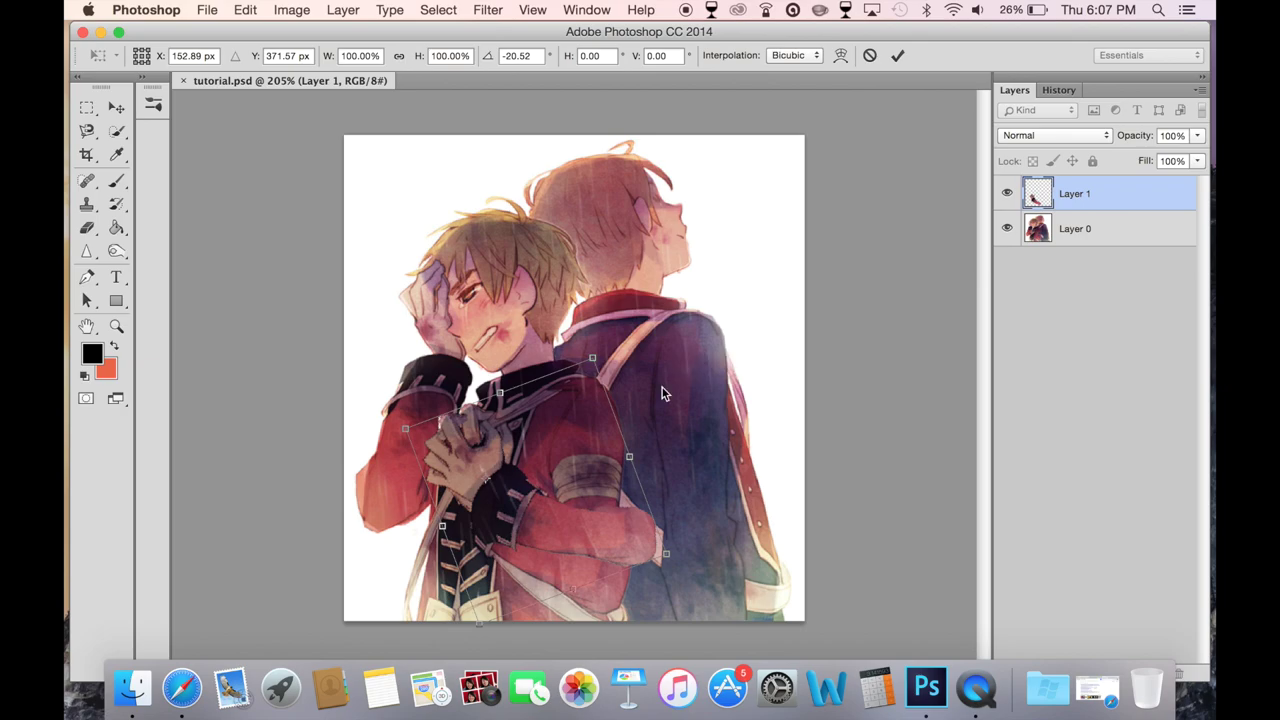
key("ctrl+z")
key("Return")
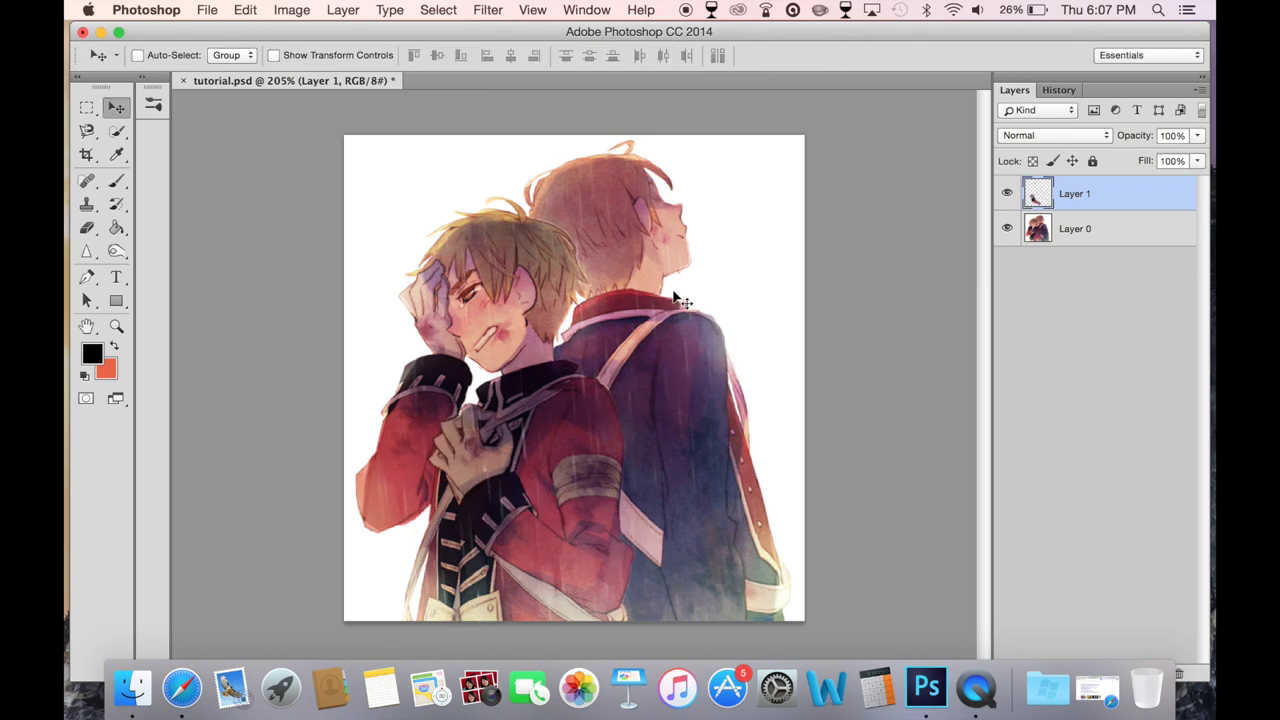
- Try rotating the arm layer clockwise with Free Transform around a reference point at the elbow, X 287.23 px, Y 497.22 px, and undo it
left_click(248, 10)
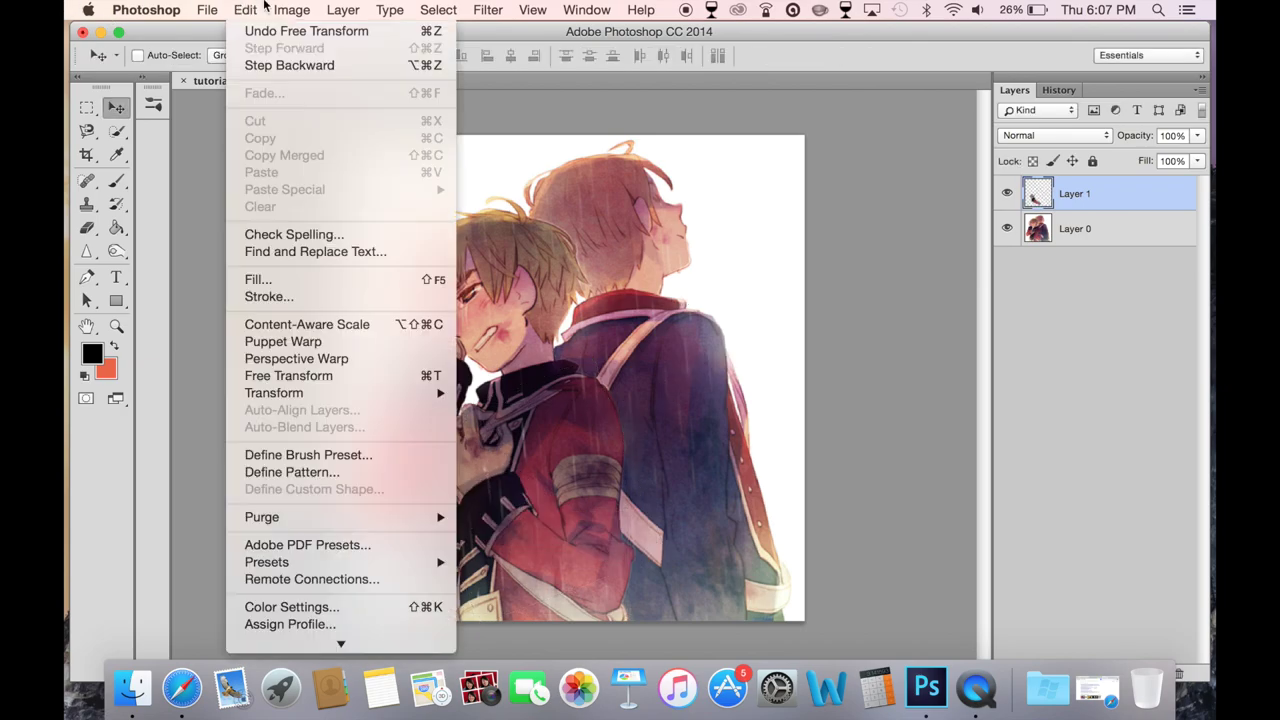
left_click(323, 372)
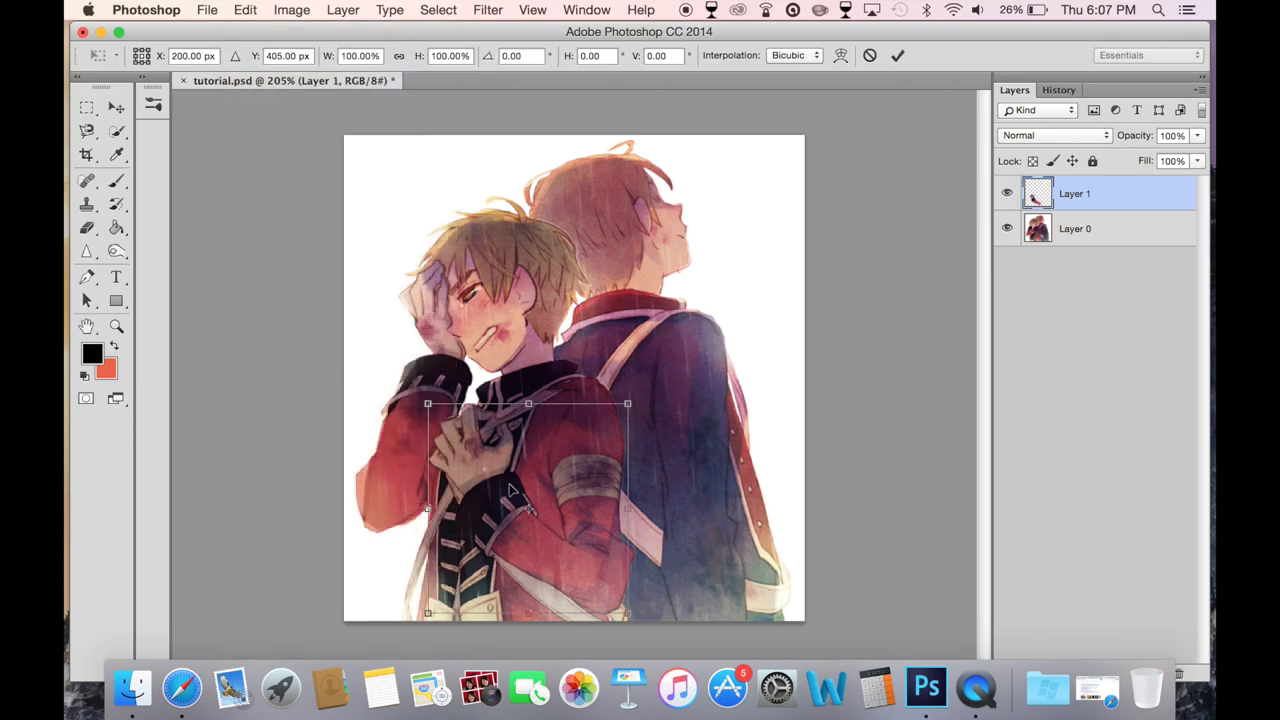
left_click_drag(530, 510, 614, 603)
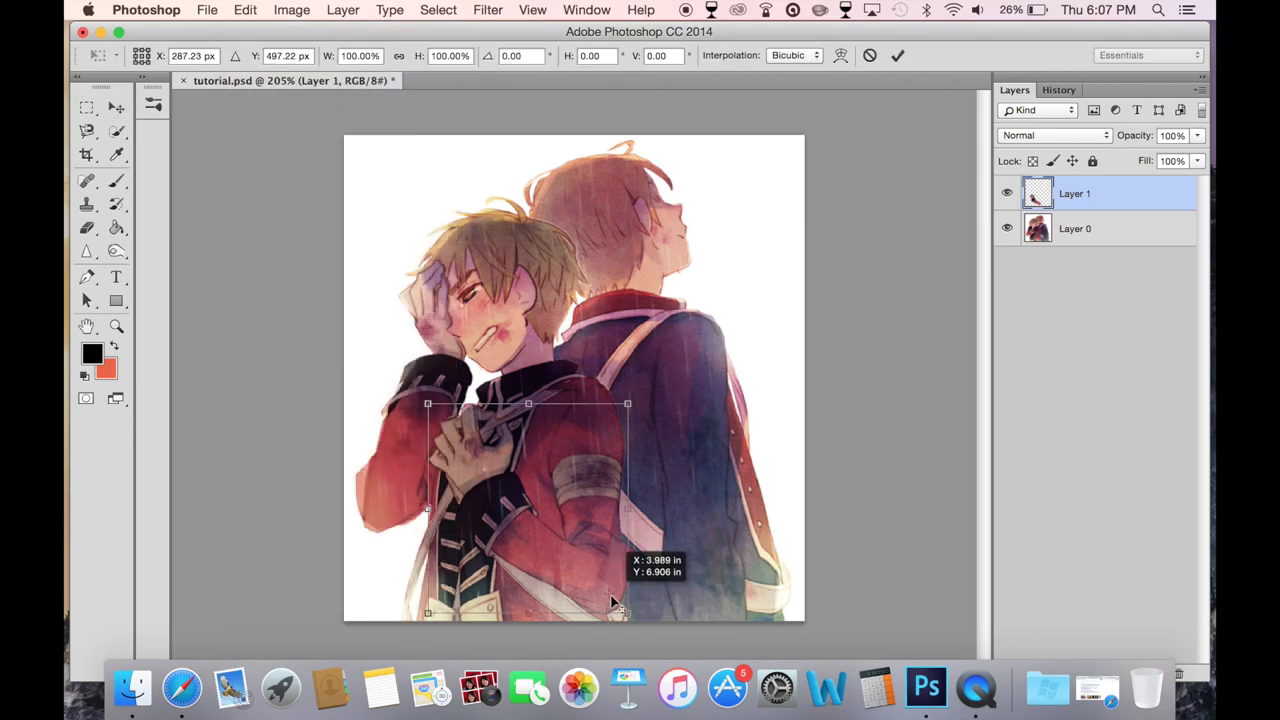
left_click_drag(750, 422, 754, 463)
key("Return")
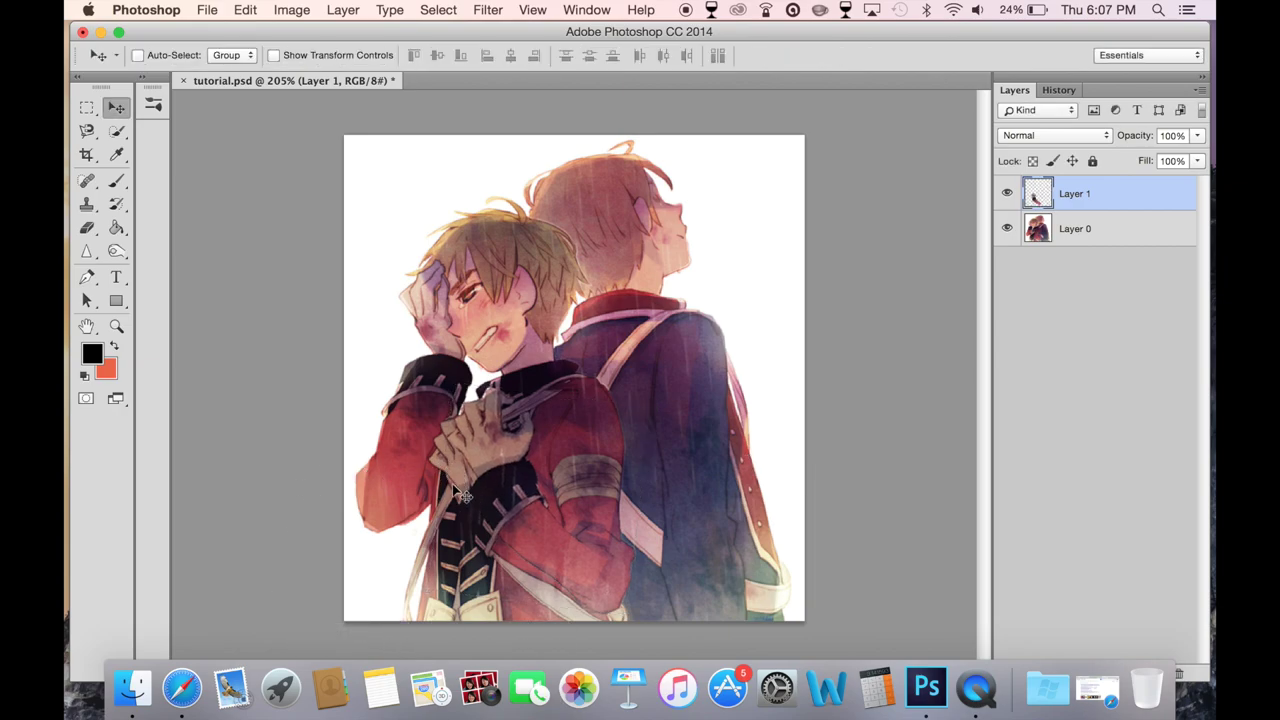
key("super+z")
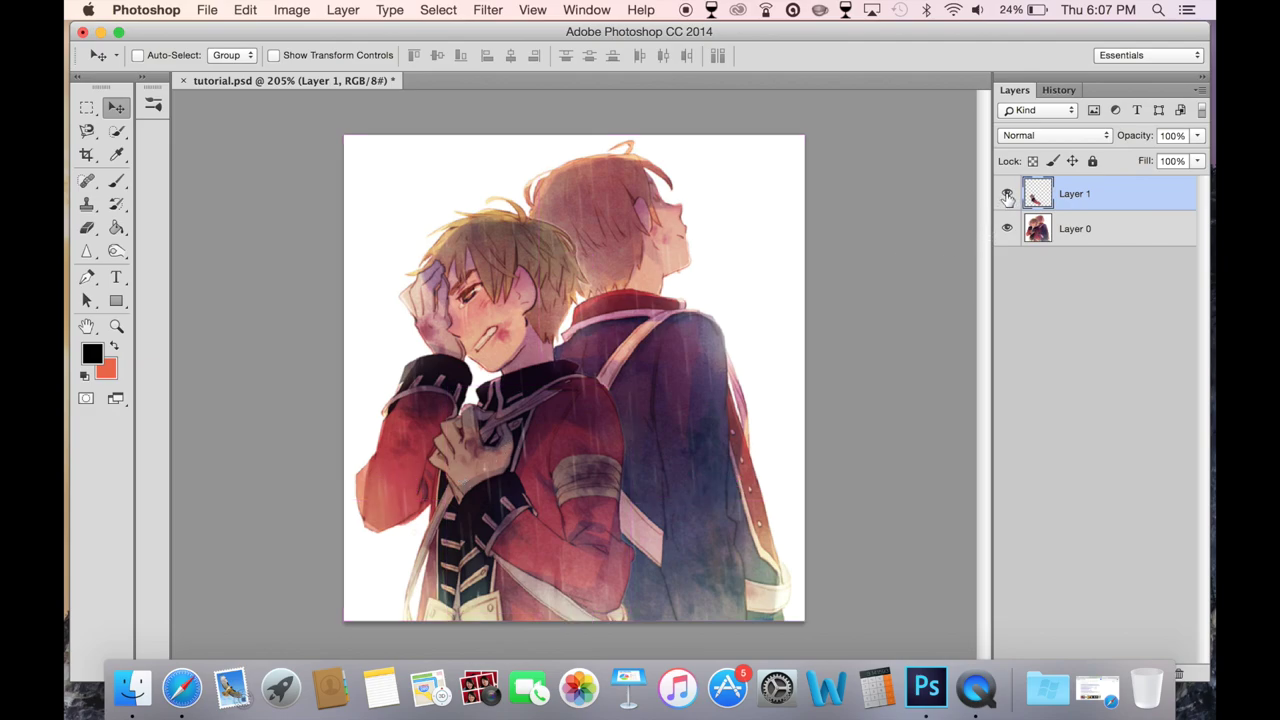
- Hide Layer 1 and use the Clone Stamp on Layer 0 to cover the original forearm with nearby red coat fabric
left_click(1007, 195)
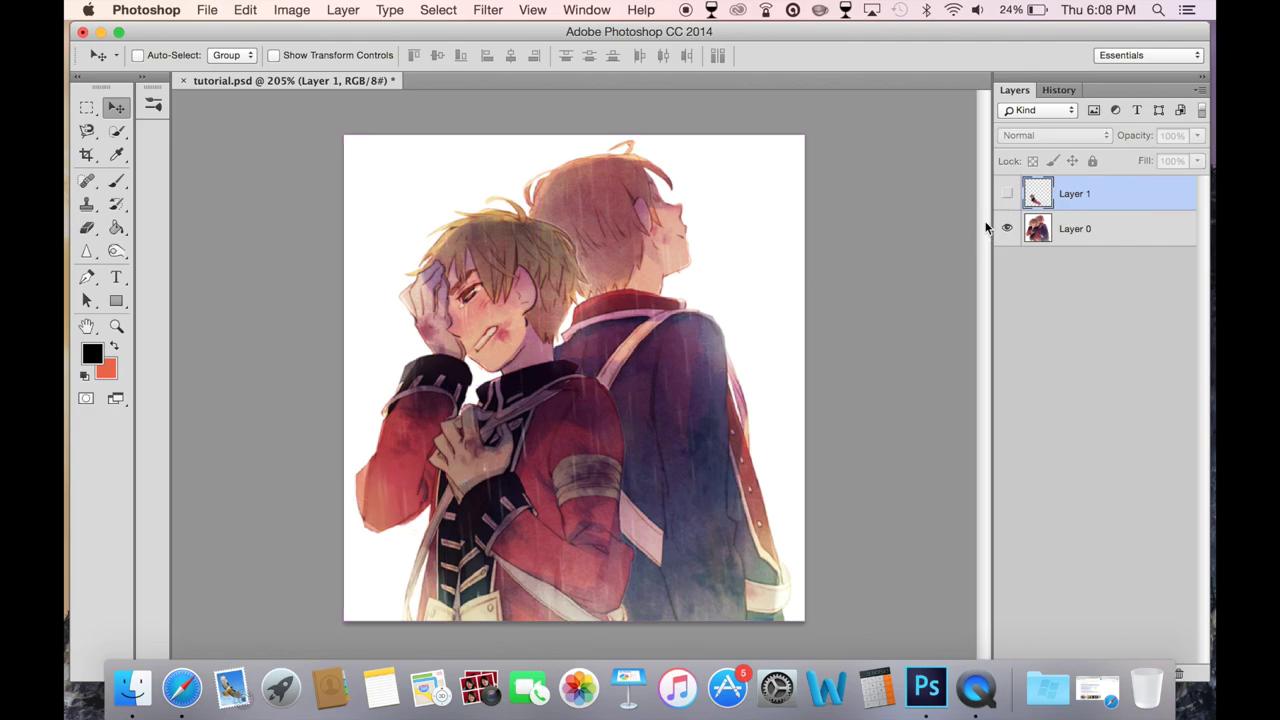
left_click(1108, 237)
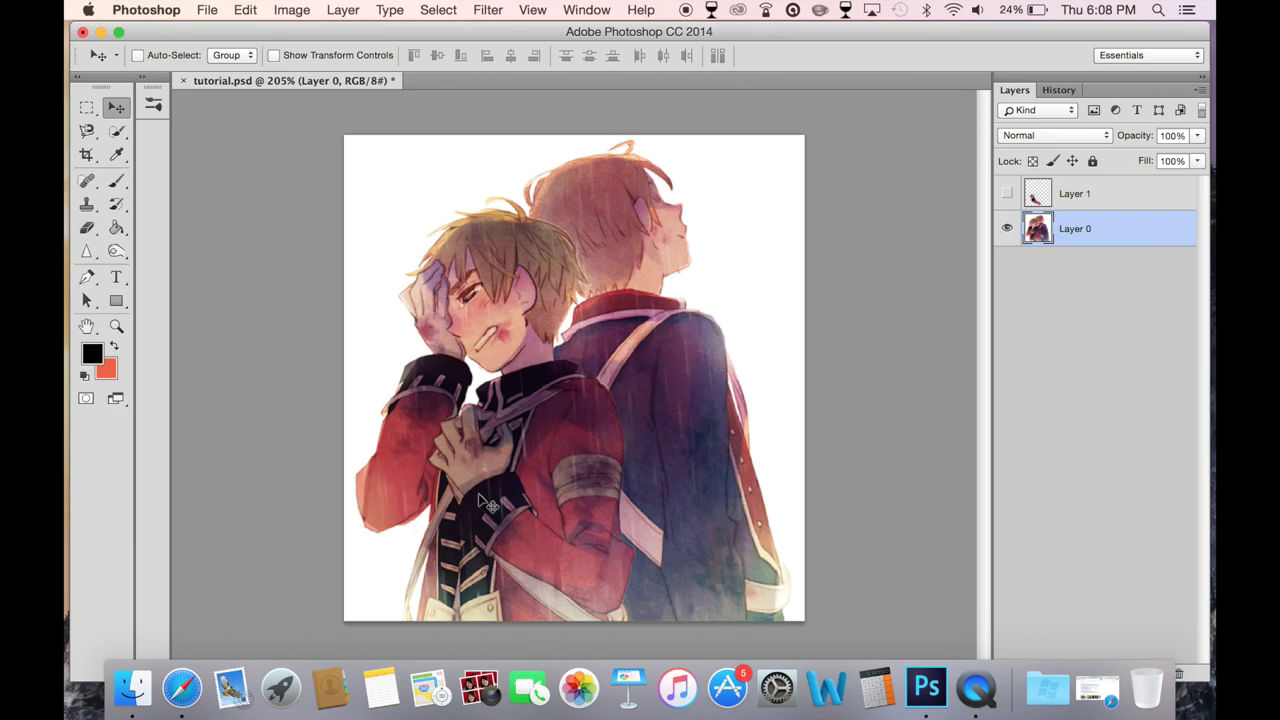
left_click(100, 209)
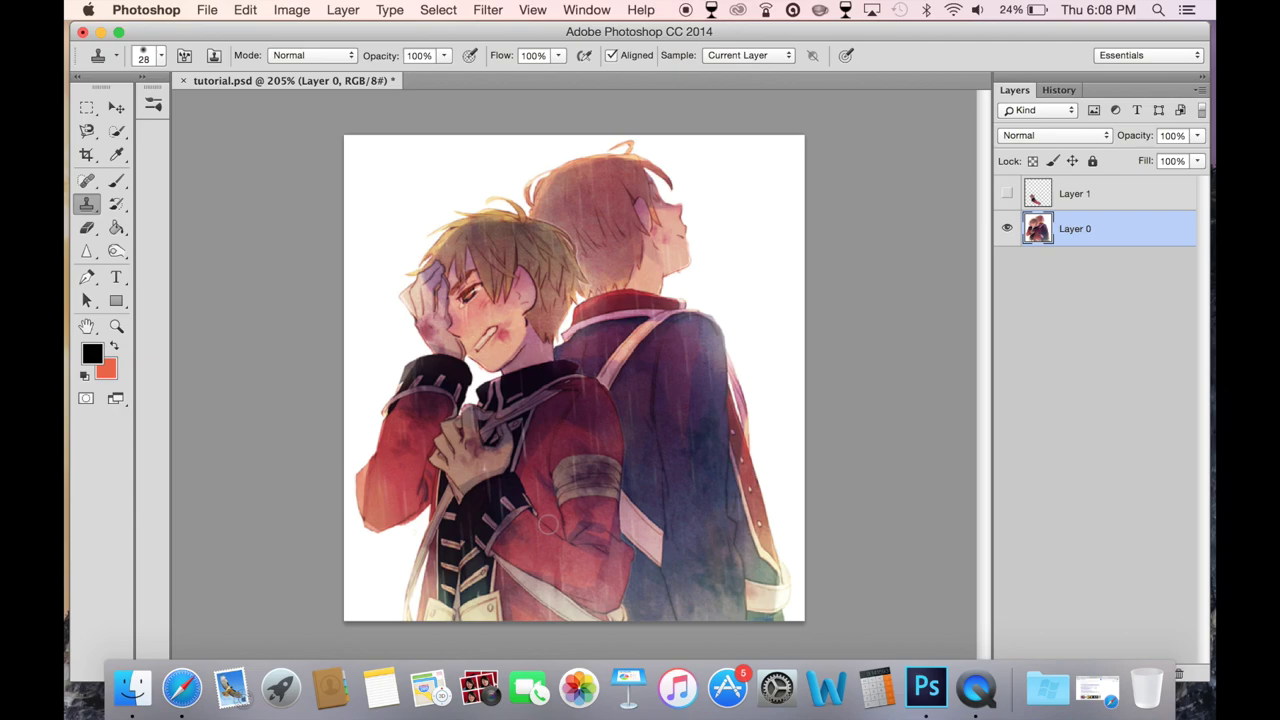
left_click(1008, 200)
left_click(1005, 196)
left_click(549, 481, "alt")
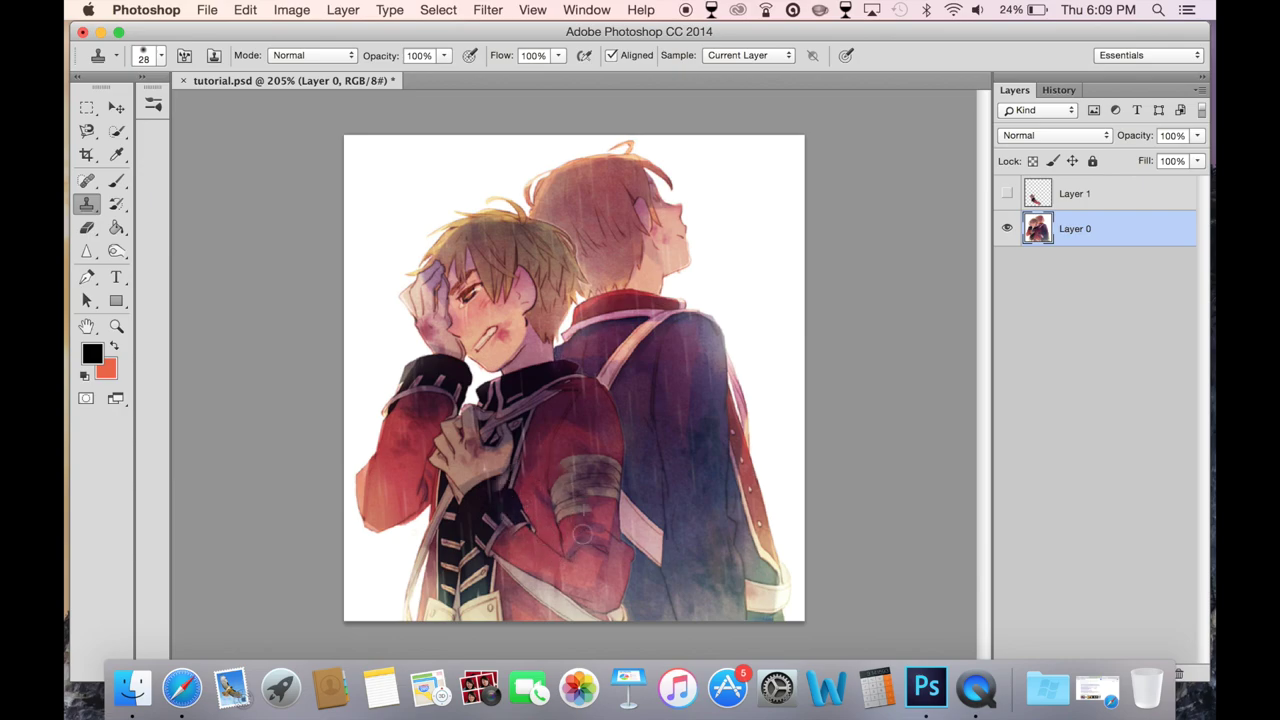
key("super+z")
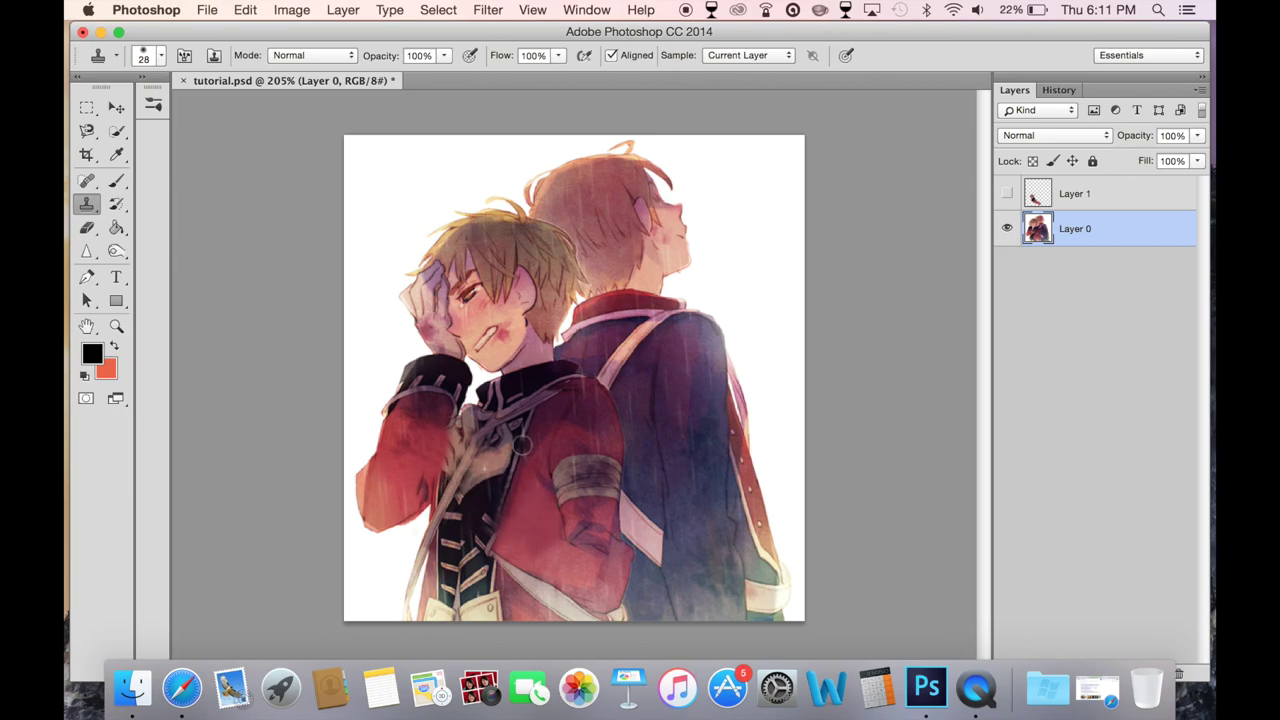
- Clone dark vest texture over the remaining hand and cuff area on Layer 0 using the 28 px Clone Stamp
left_click_drag(492, 460, 470, 493)
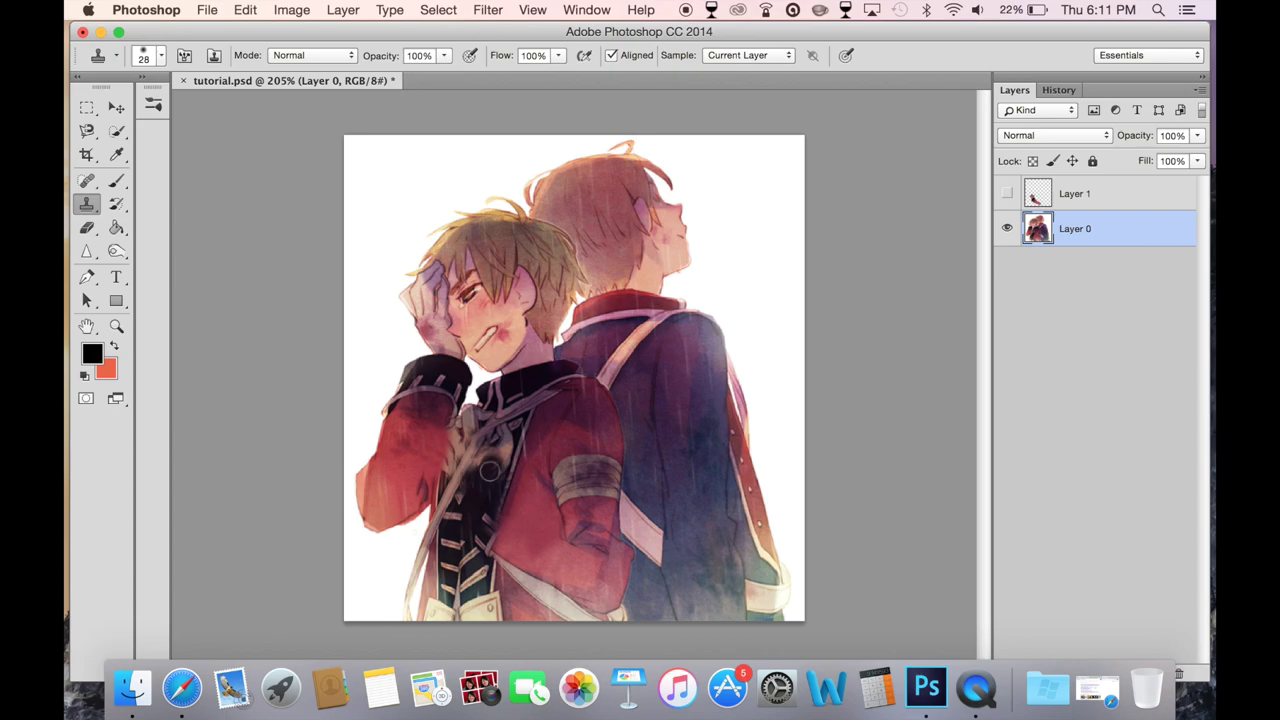
right_click(480, 475)
left_click(480, 474)
left_click(481, 473, "alt")
left_click_drag(488, 463, 500, 451)
right_click(496, 456)
left_click(494, 458)
left_click_drag(464, 541, 482, 518)
right_click(474, 520)
left_click(466, 502)
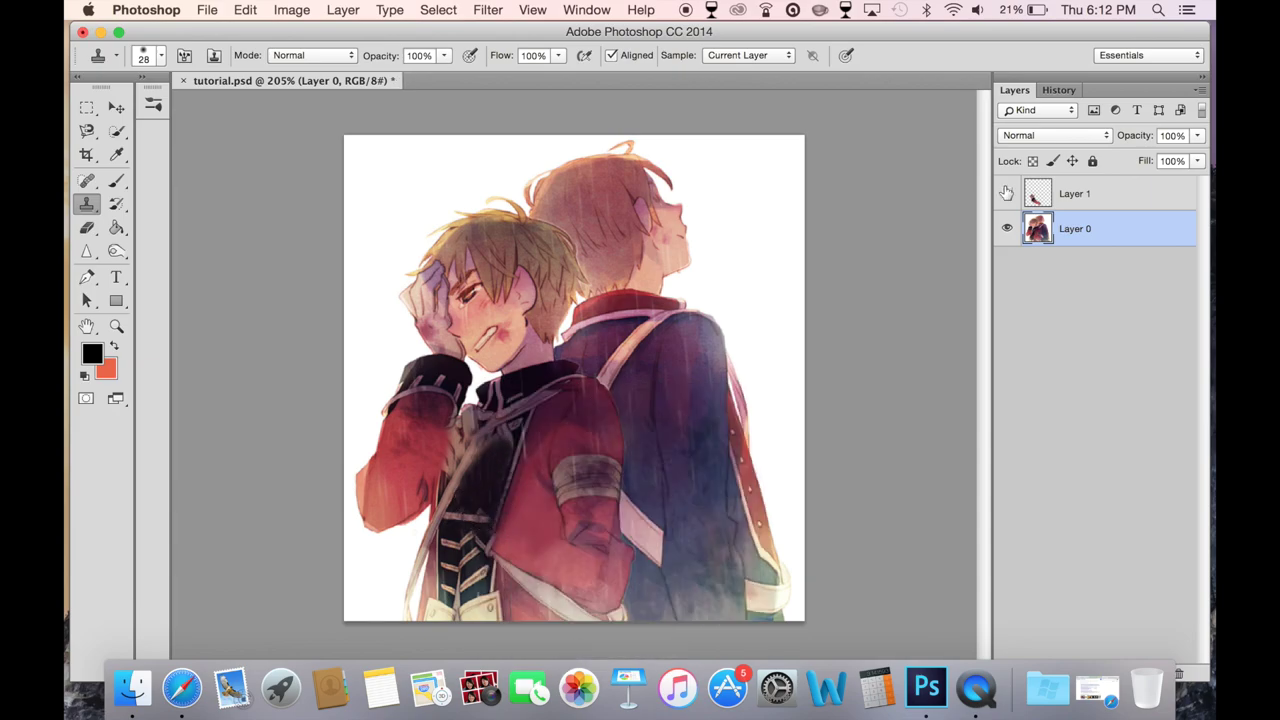
- Compare the separated arm with the retouched artwork by showing and hiding Layer 1 and Layer 0
left_click(1006, 193)
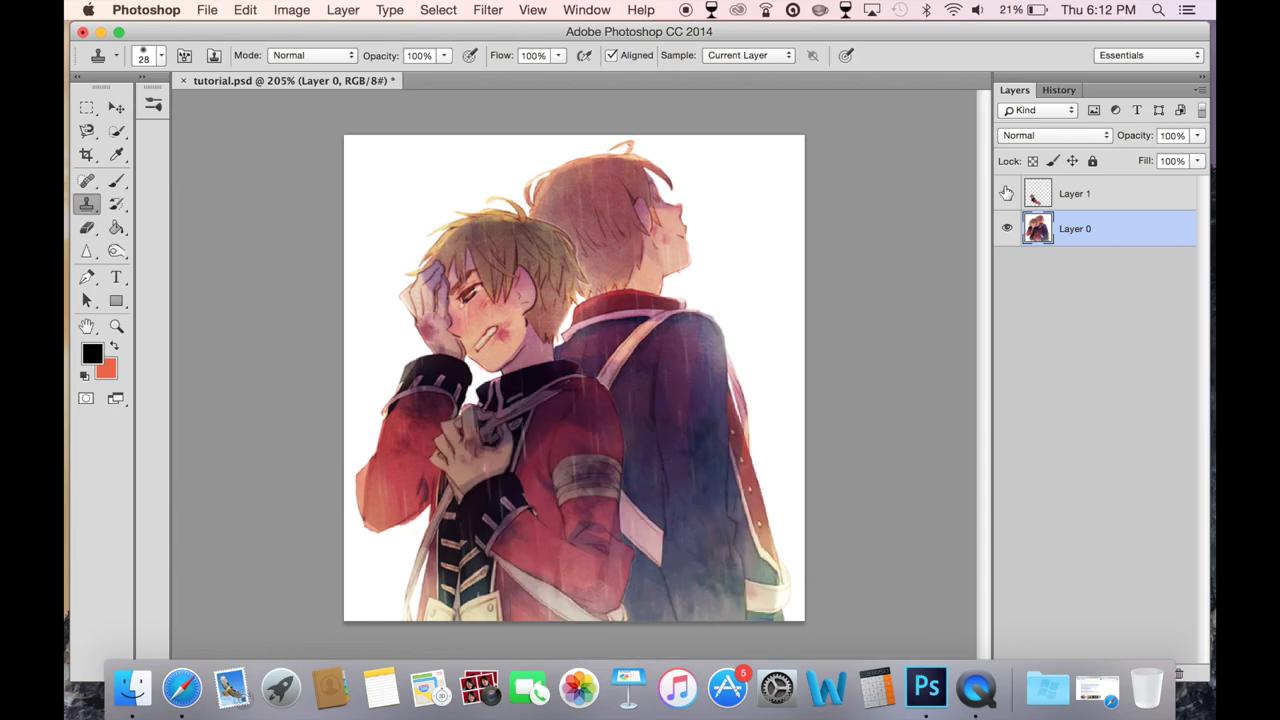
left_click(1006, 195)
left_click(1006, 195)
left_click(1006, 195)
left_click(1006, 195)
right_click(1006, 195)
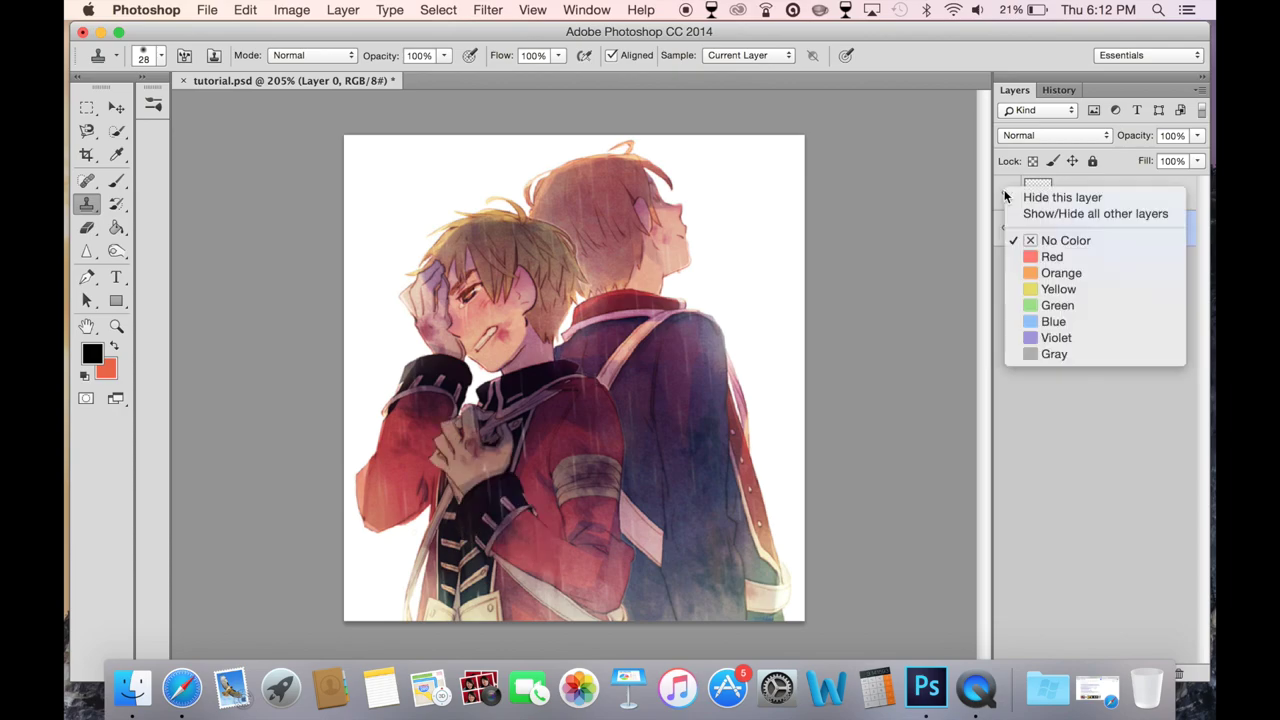
left_click(1010, 195)
left_click(1006, 195)
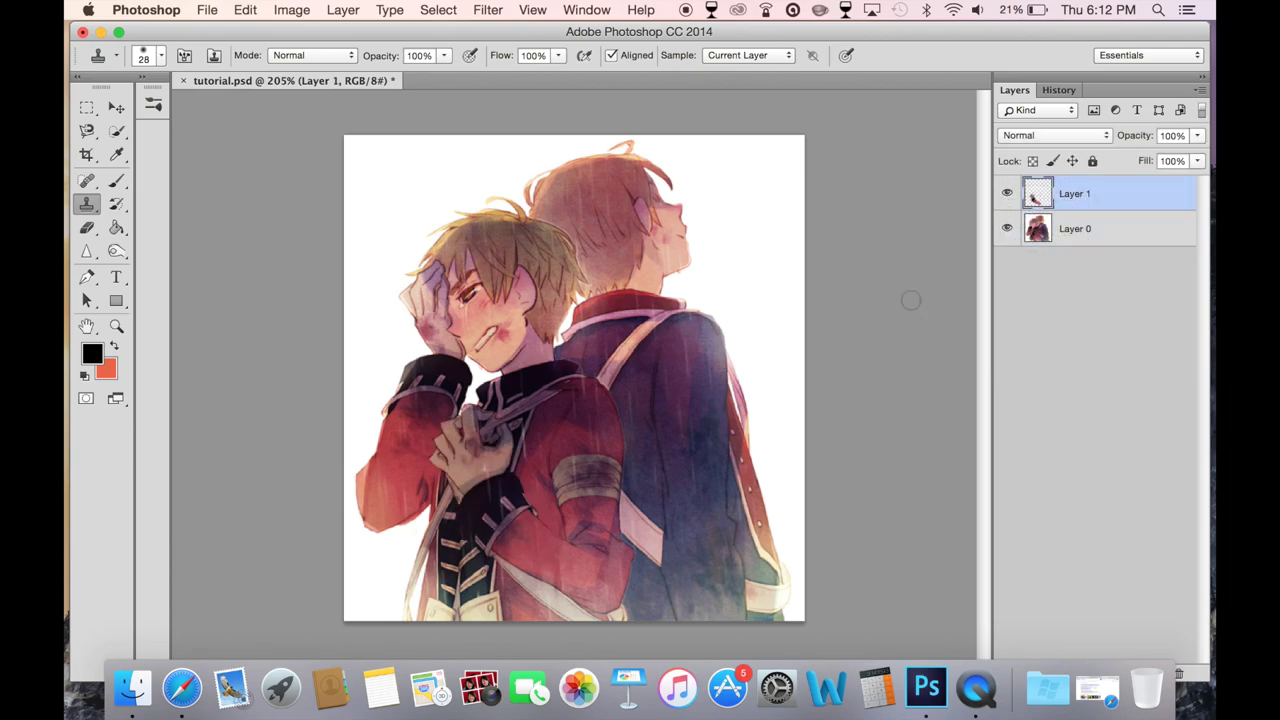
left_click(1006, 229)
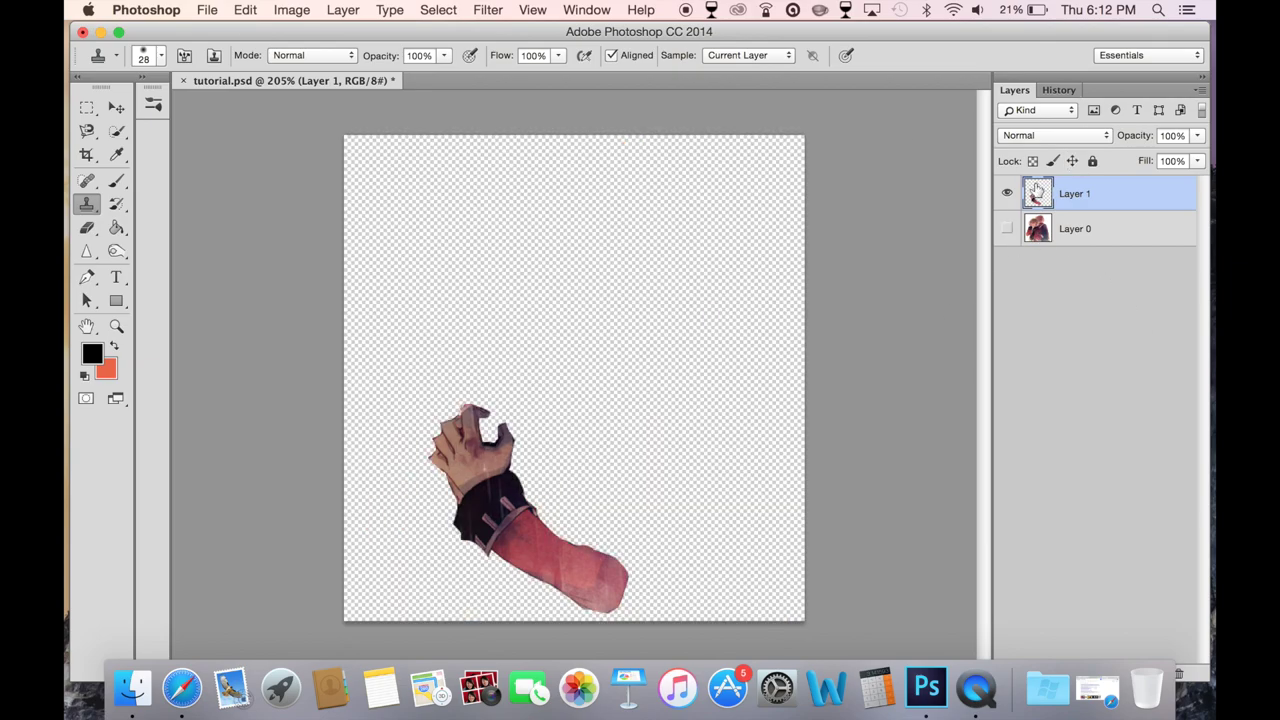
left_click(1006, 229)
left_click(1006, 193)
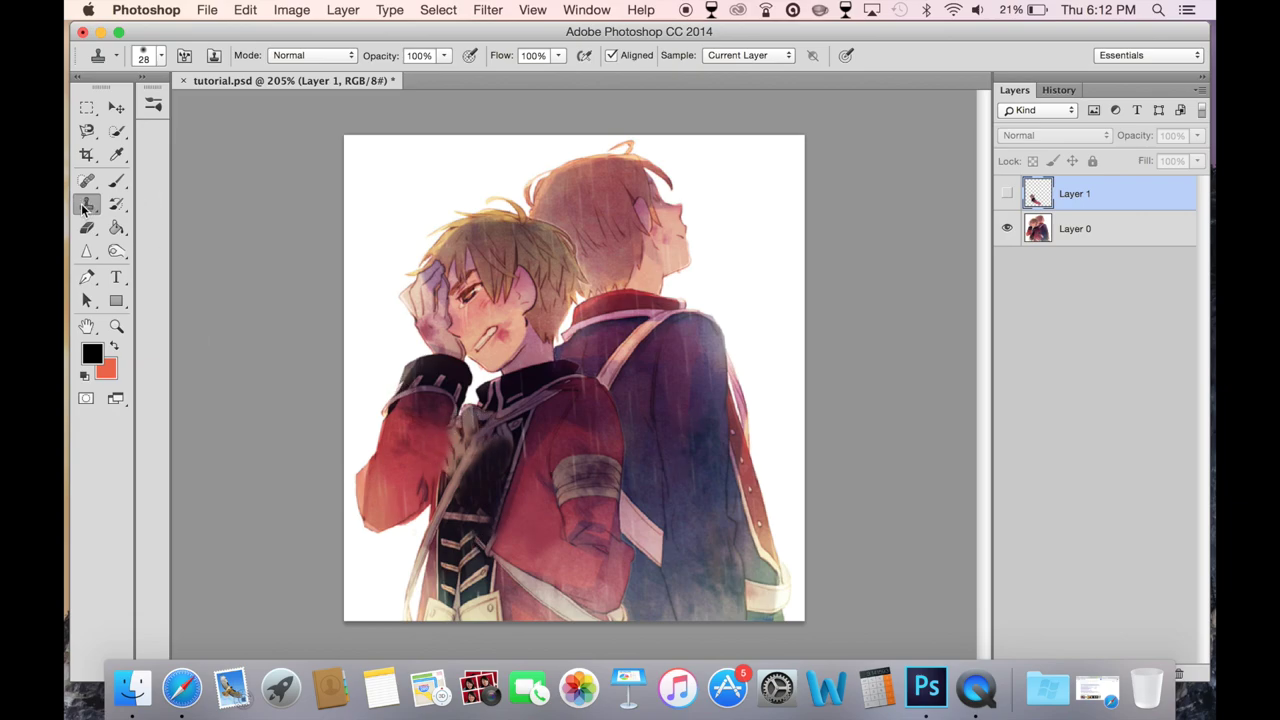
- Paint black over the uneven vest area on Layer 0 with the Brush at 82% opacity, enlarging it to 30 px
left_click(1138, 236)
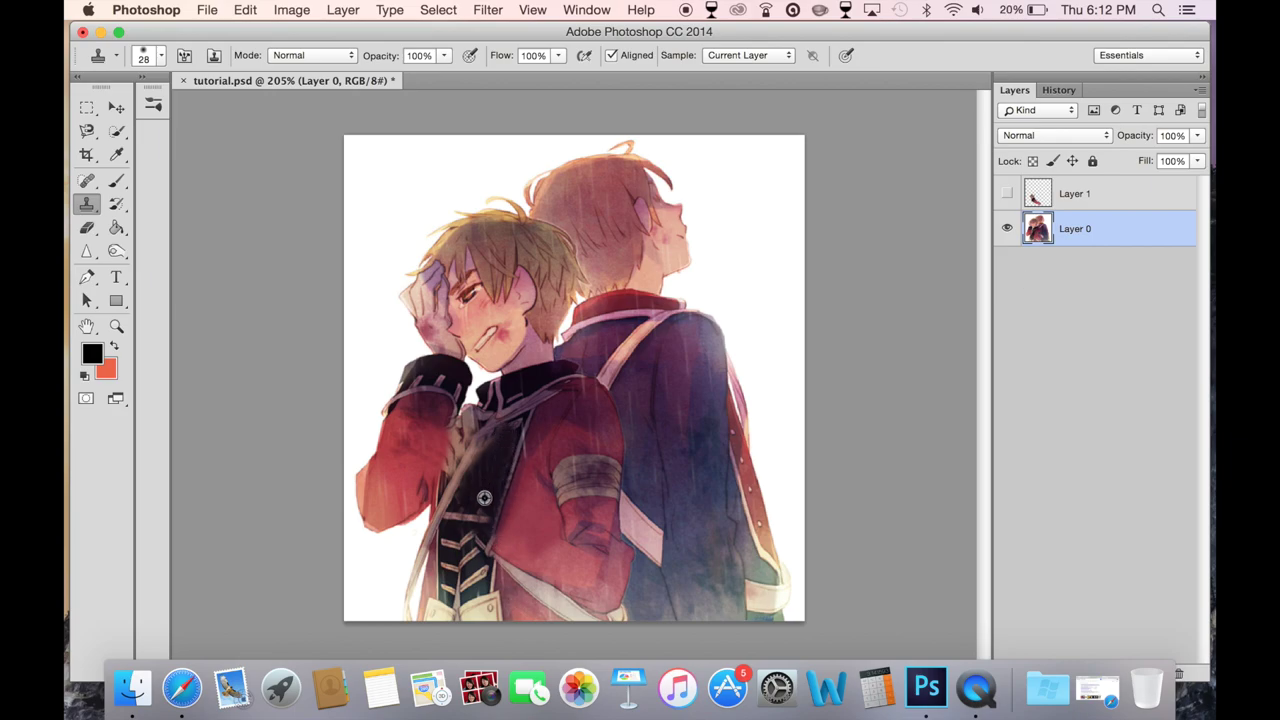
key("b")
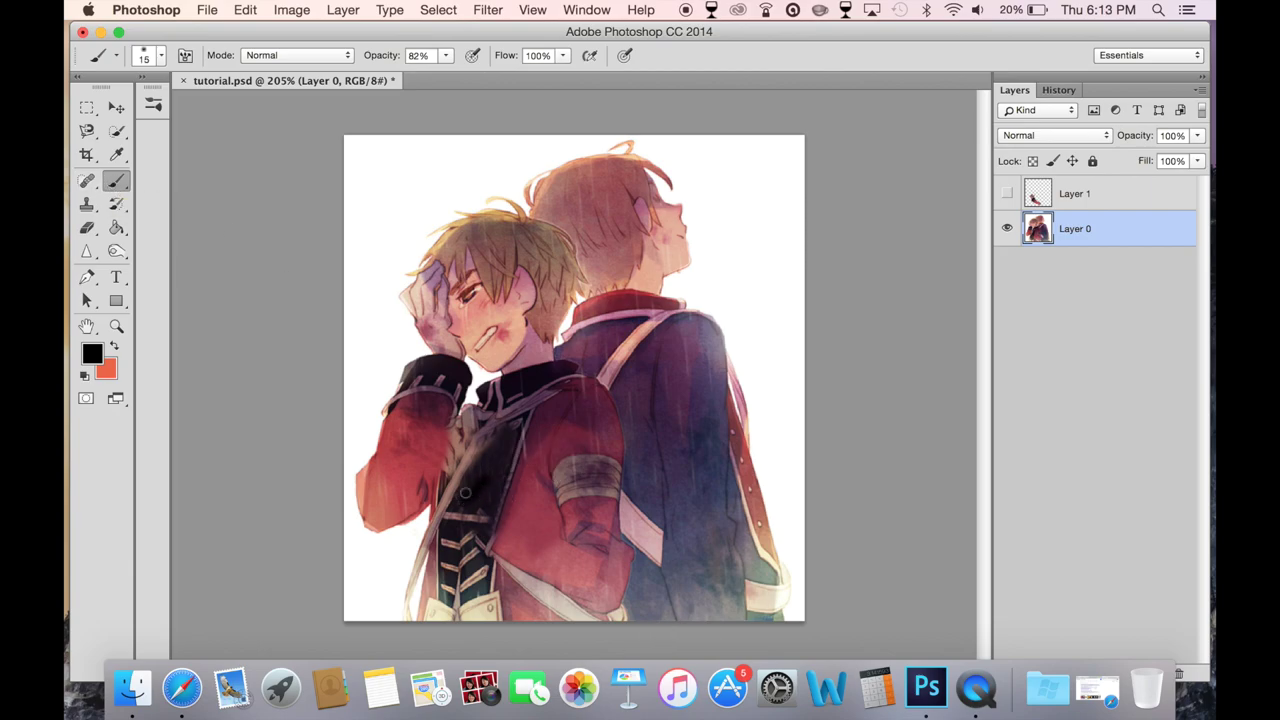
left_click_drag(480, 487, 495, 490)
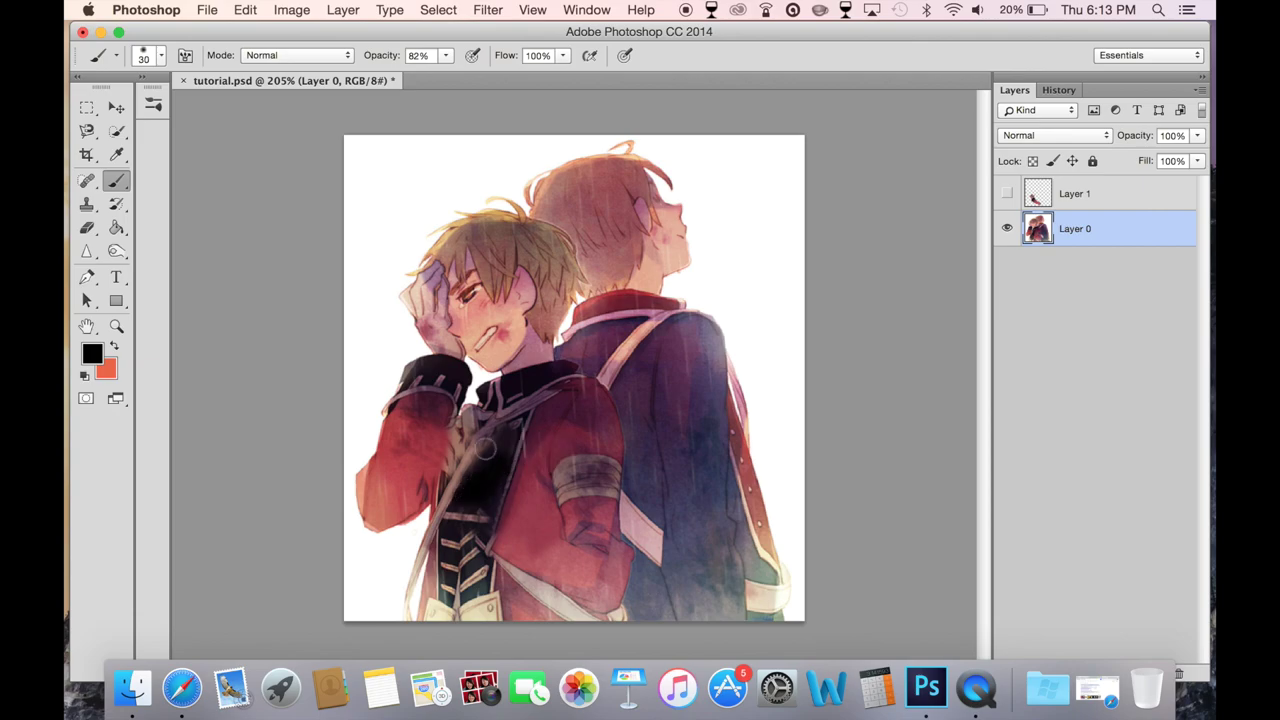
right_click(499, 453)
left_click(498, 449)
key("super+s")
- Retouch the hand remnants between the raised sleeve and the collar on Layer 0 with the Clone Stamp
left_click(87, 228)
left_click(87, 204)
left_click(117, 180)
key("s")
left_click_drag(445, 482, 484, 410)
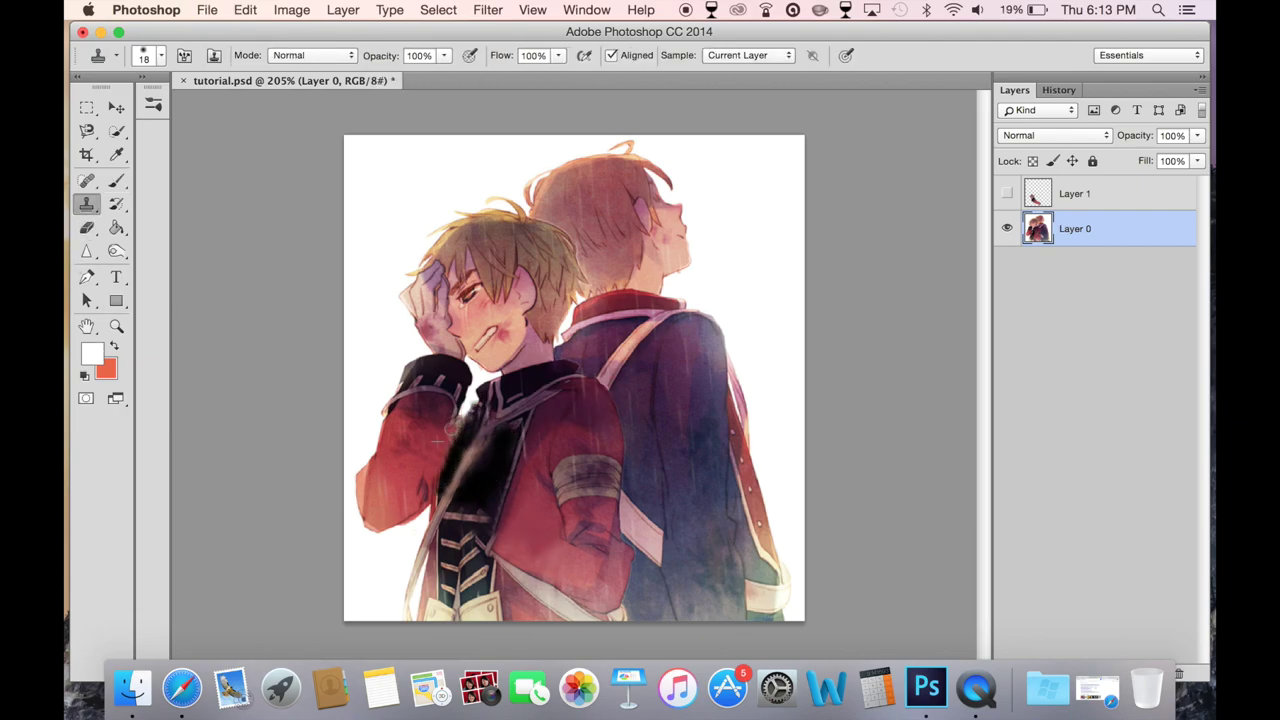
- Clean up the raised sleeve's edge and the adjoining vest with the 18 px Clone Stamp, saving the document along the way
key("super+s")
key("e")
key("s")
left_click(484, 454)
key("super+s")
mouse_move(457, 440)
left_mouse_down()
mouse_move(637, 463)
mouse_move(446, 466)
left_mouse_up()
key("super+s")
left_click(469, 457)
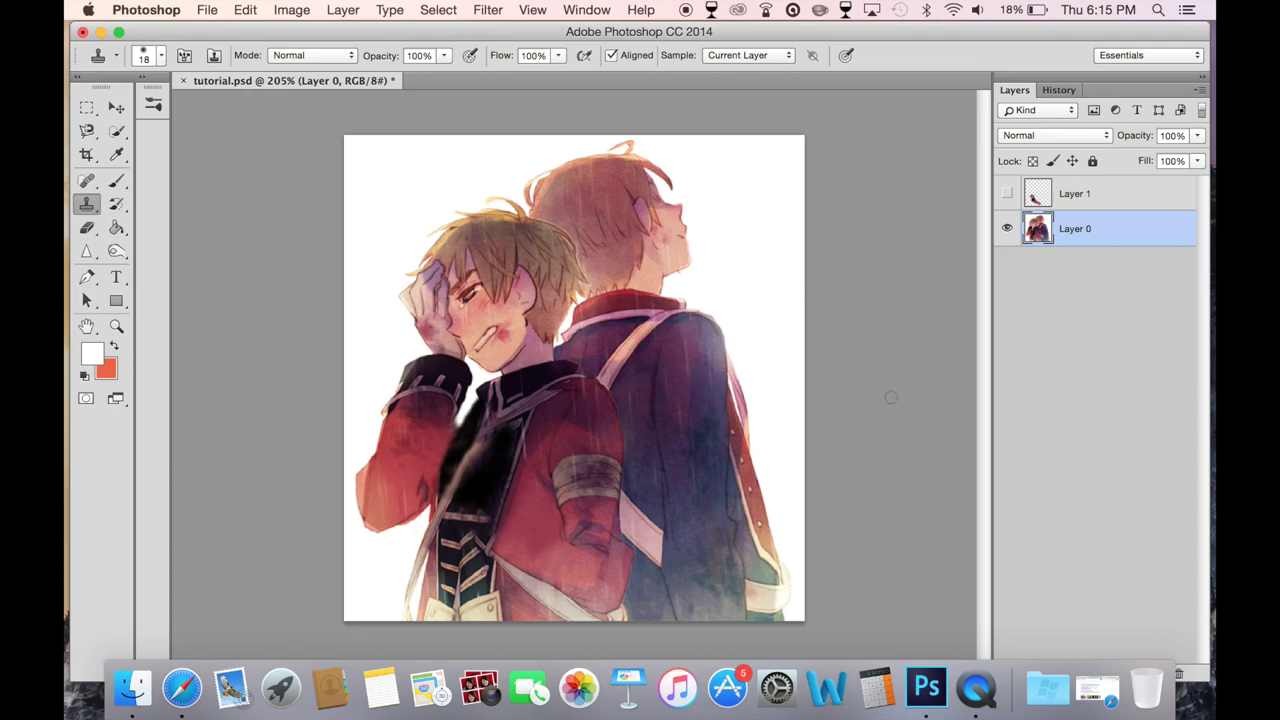
- Toggle Layer 1 to check the arm over the retouched Layer 0, leaving the arm shown
left_click(1006, 197)
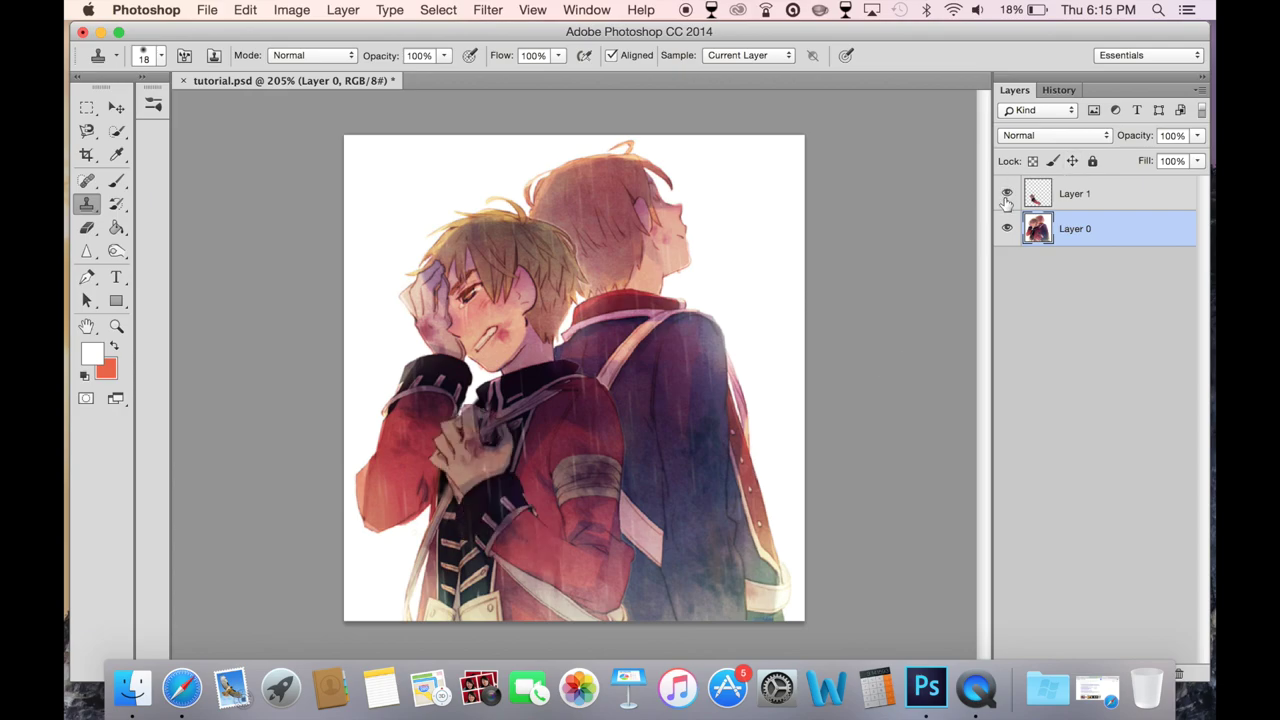
left_click(1007, 196)
left_click(1007, 196)
left_click(245, 10)
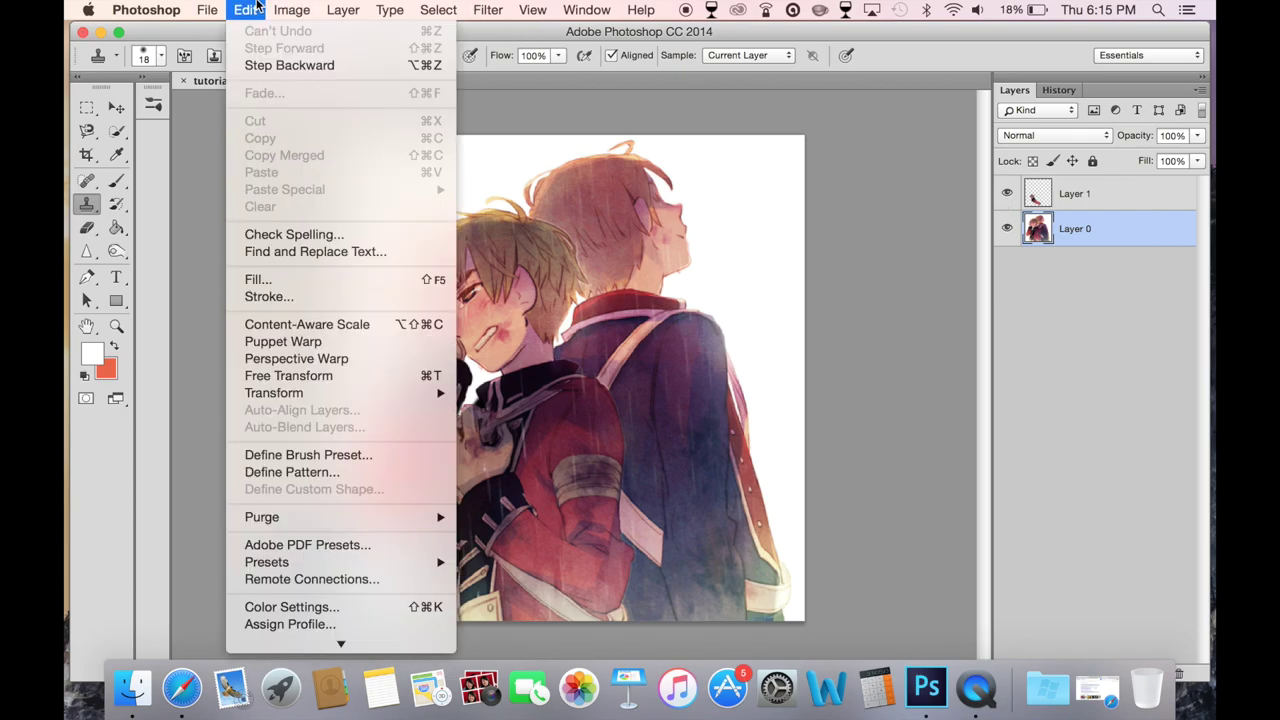
left_click(300, 376)
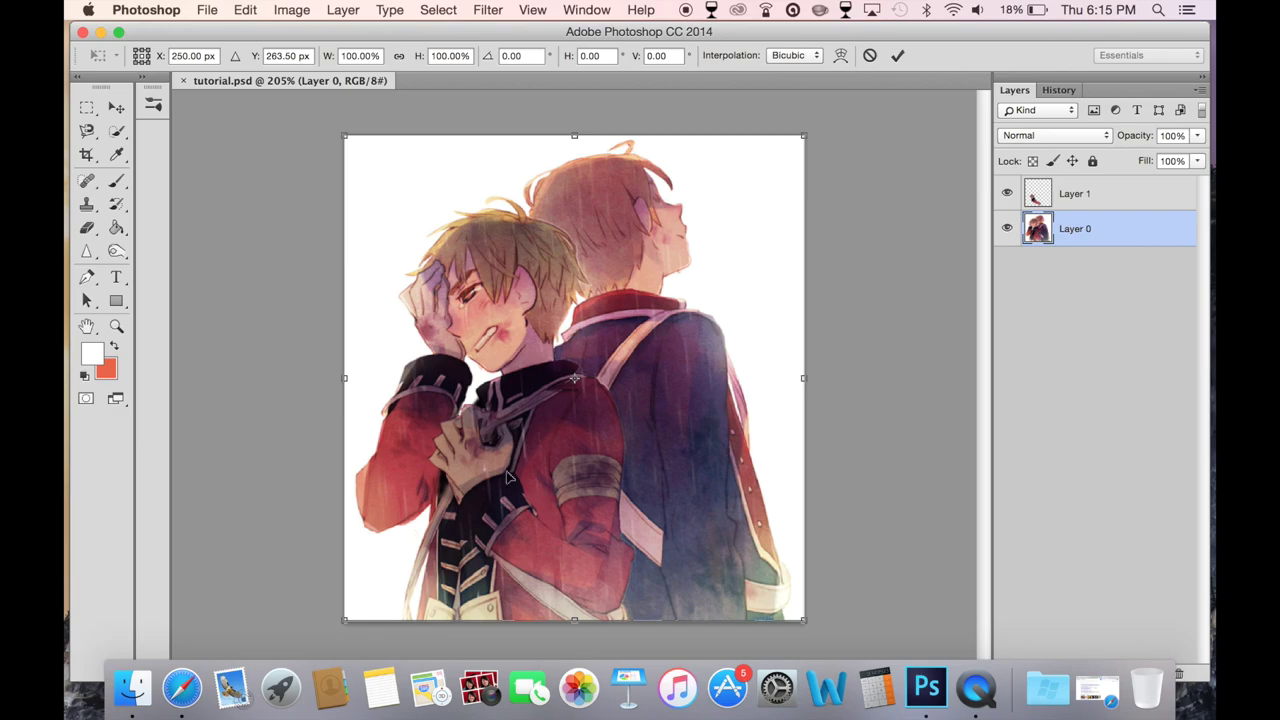
key("Return")
key("s")
- Try rotating Layer 1 by 10.27° with Free Transform around a reference point at X 285.87 px, Y 490.09 px, and undo it
left_click(1093, 191)
left_click(245, 10)
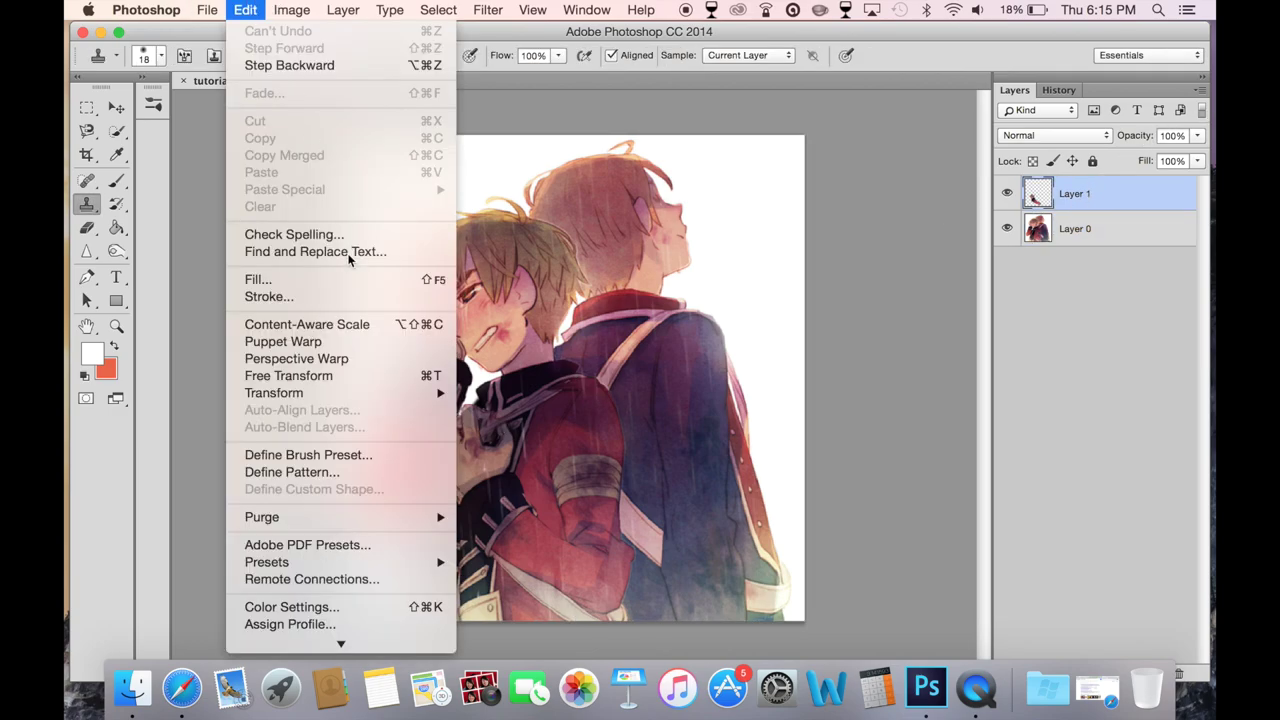
left_click(329, 372)
left_click_drag(531, 512, 607, 586)
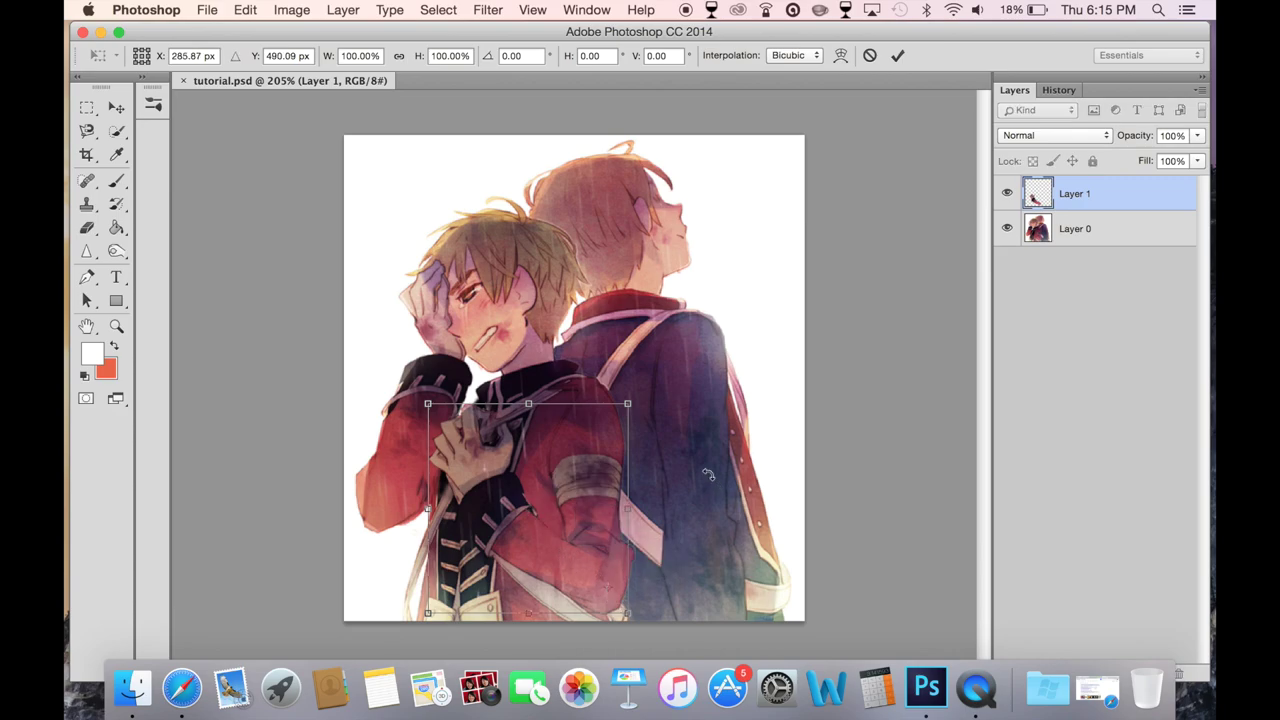
left_click_drag(699, 447, 698, 496)
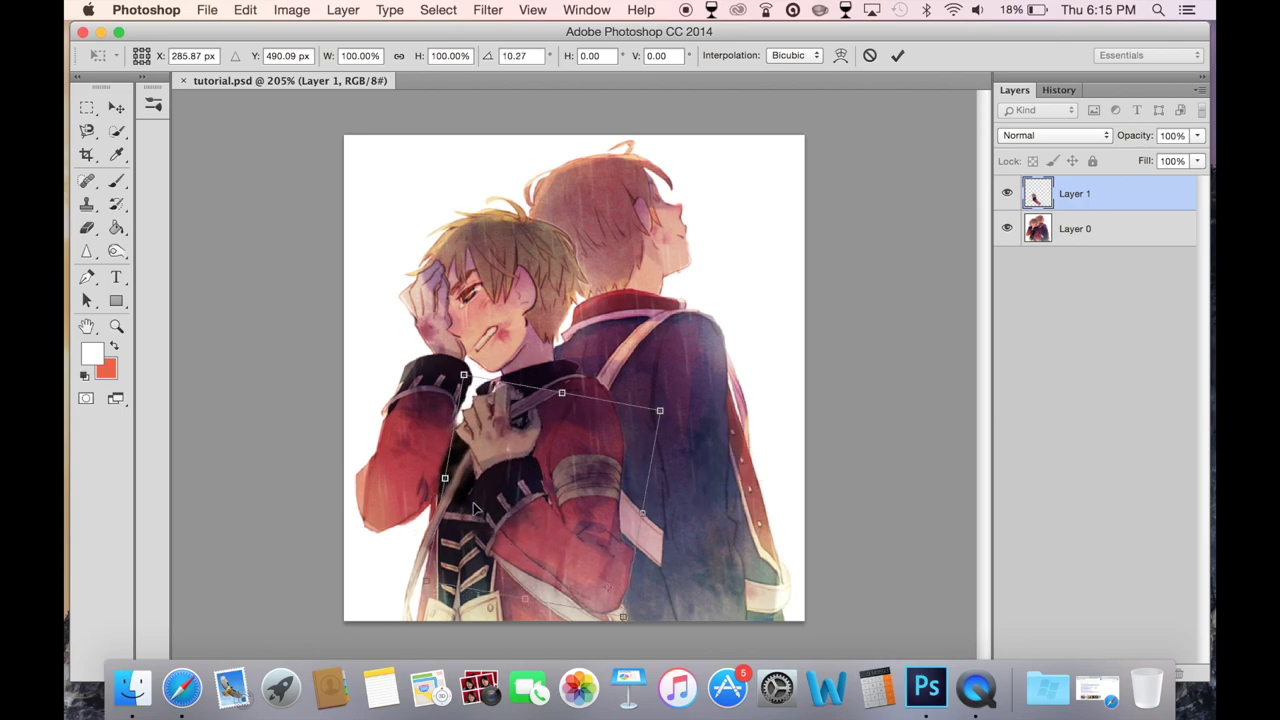
key("s")
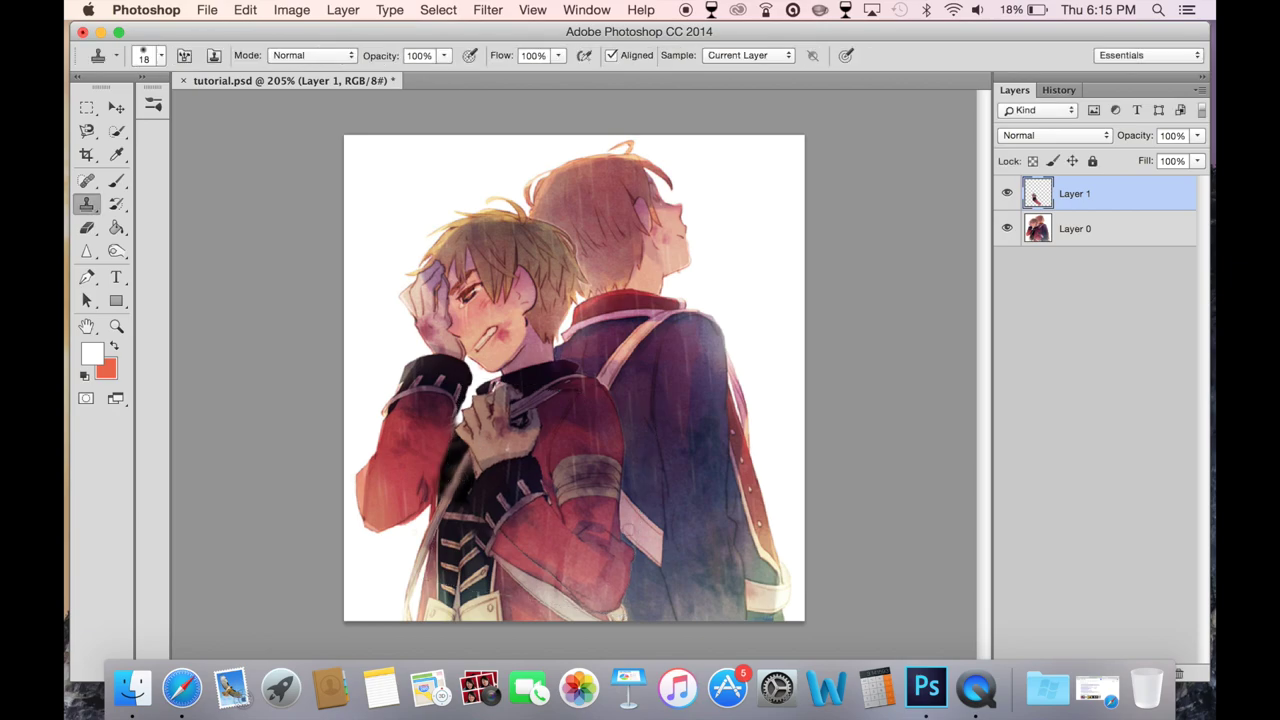
key("super+z")
key("super+z")
key("super+z")
- Hide Layer 1 and extend the white belt up across the coat on Layer 0 with the Clone Stamp at 35 px
left_click(1008, 194)
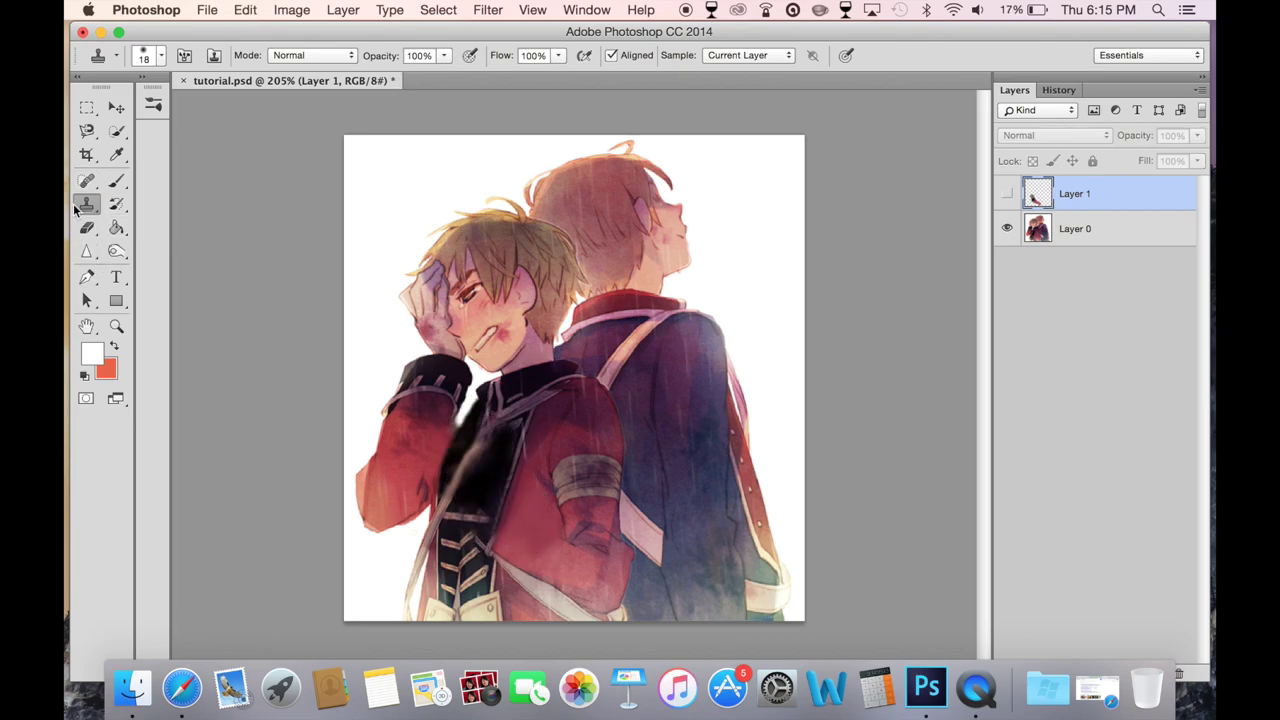
left_click(1062, 236)
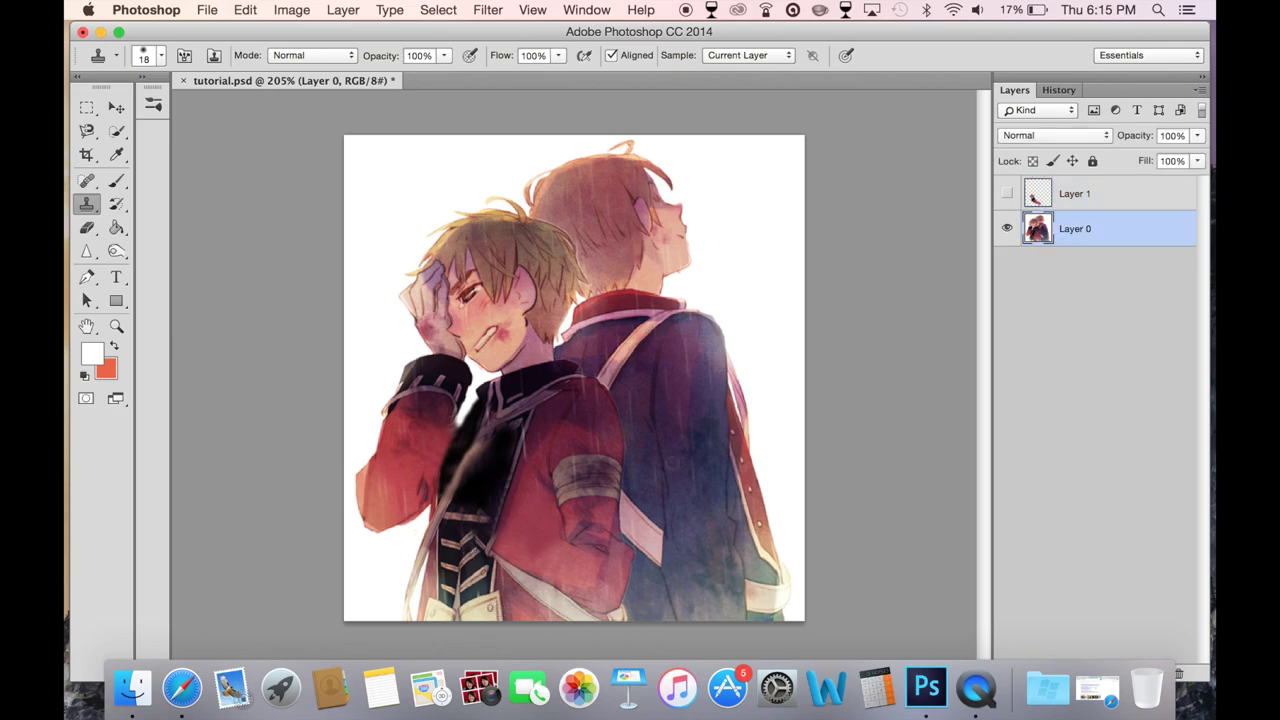
left_click_drag(480, 515, 494, 520)
left_click(538, 582, "alt")
mouse_move(518, 572)
left_mouse_down()
mouse_move(550, 574)
mouse_move(525, 574)
mouse_move(506, 551)
mouse_move(527, 549)
left_mouse_up()
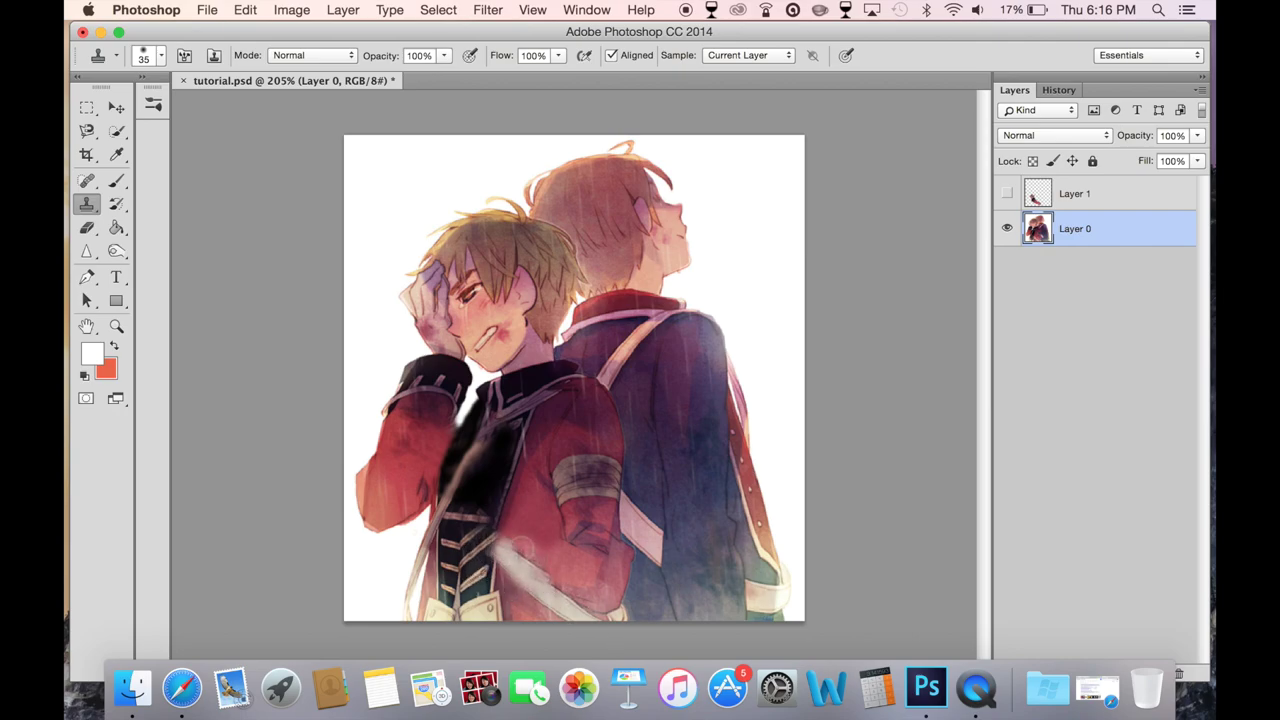
mouse_move(545, 580)
left_mouse_down()
mouse_move(538, 558)
mouse_move(548, 590)
mouse_move(551, 576)
left_mouse_up()
key("super+s")
- Show Layer 1 over the retouched artwork and try Free Transform on Layer 0
left_click(1012, 194)
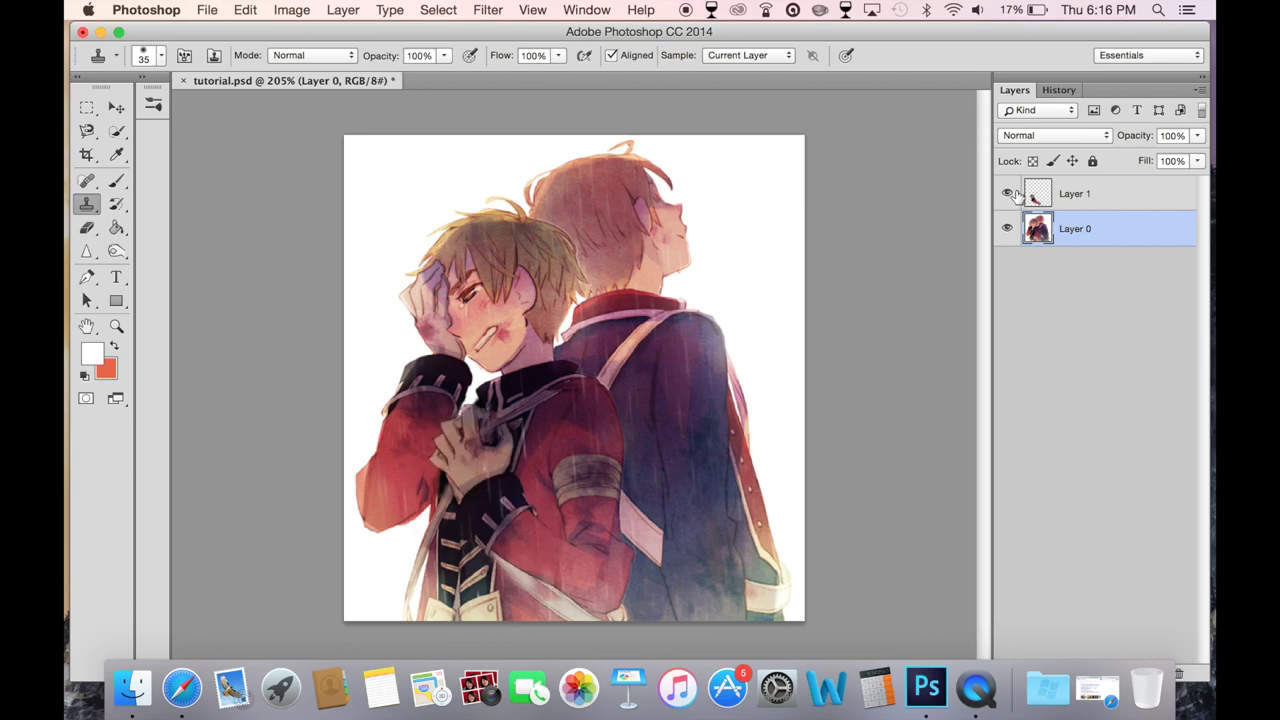
left_click(174, 9)
mouse_move(250, 9)
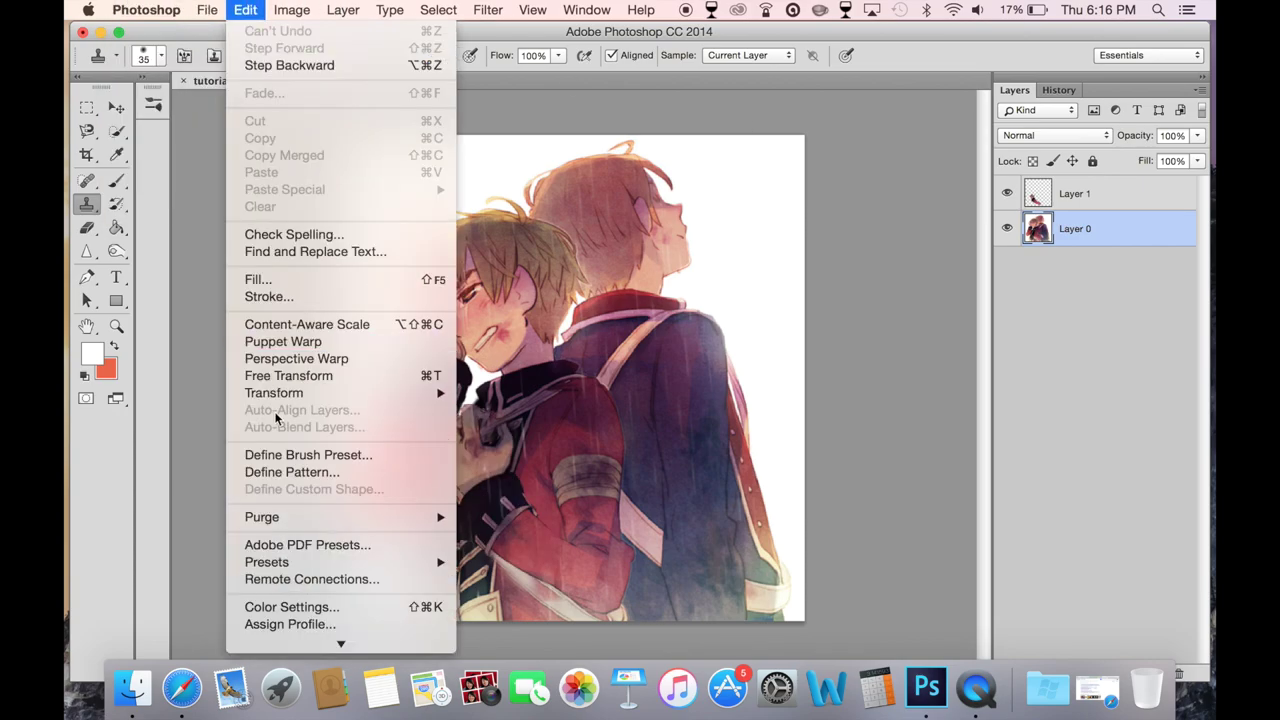
left_click(276, 378)
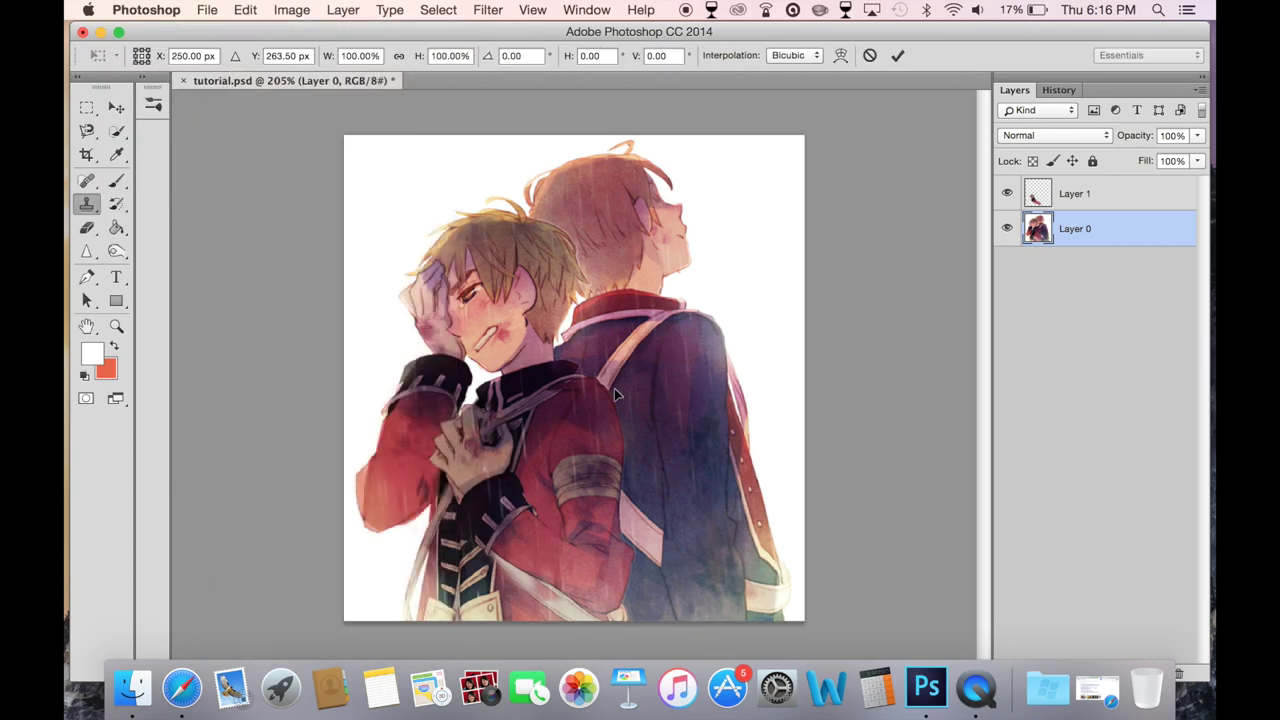
key("Return")
- Try rotating the arm on Layer 1 slightly around its elbow with Free Transform, and undo it
left_click(1139, 188)
left_click(245, 9)
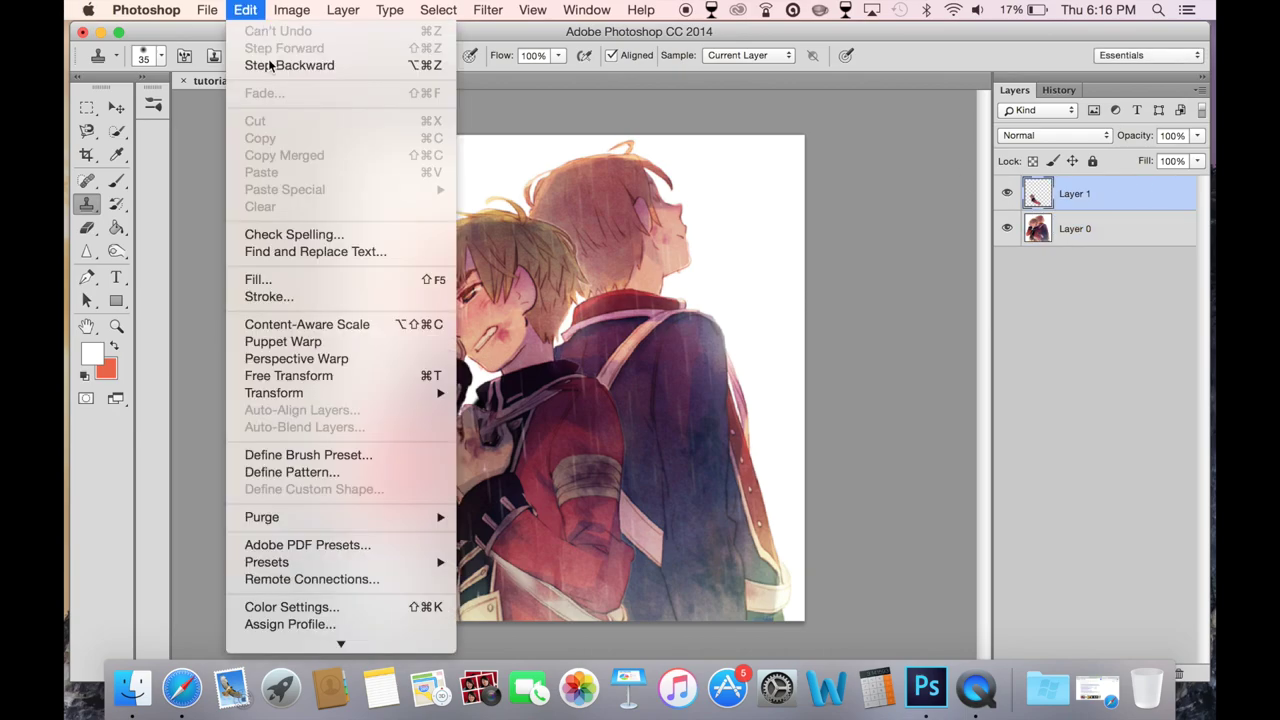
left_click(280, 376)
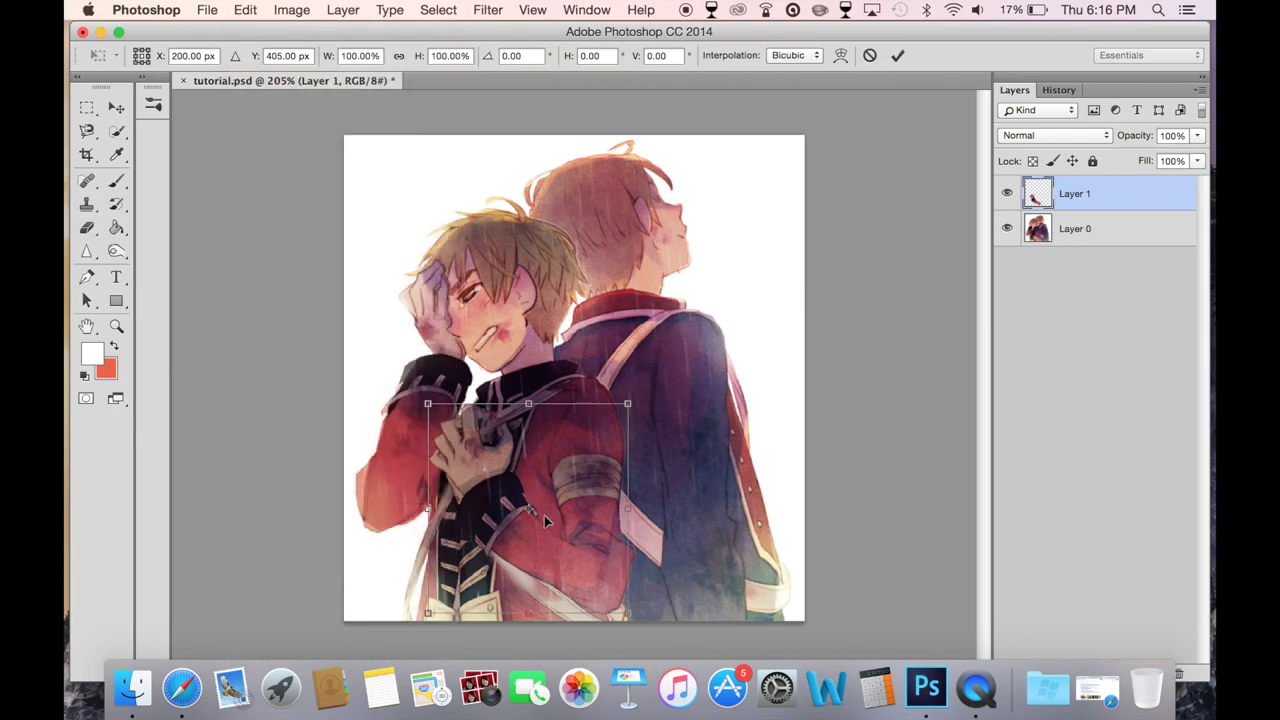
left_click_drag(530, 510, 604, 605)
left_click_drag(718, 534, 727, 543)
key("Return")
key("s")
key("super+z")
key("super+z")
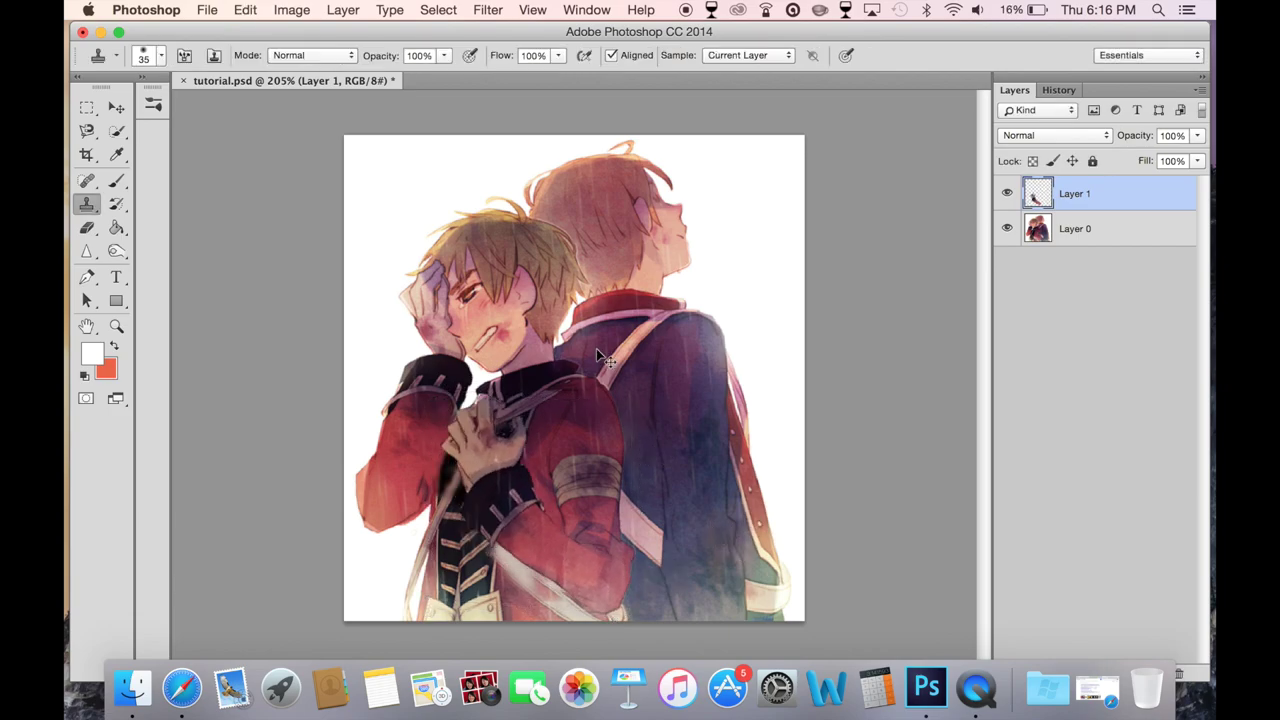
key("super+z")
- Try rotating Layer 1 by 33.23° with Free Transform around a reference point at X 281.97 px, Y 502.14 px, and undo it
left_click(245, 10)
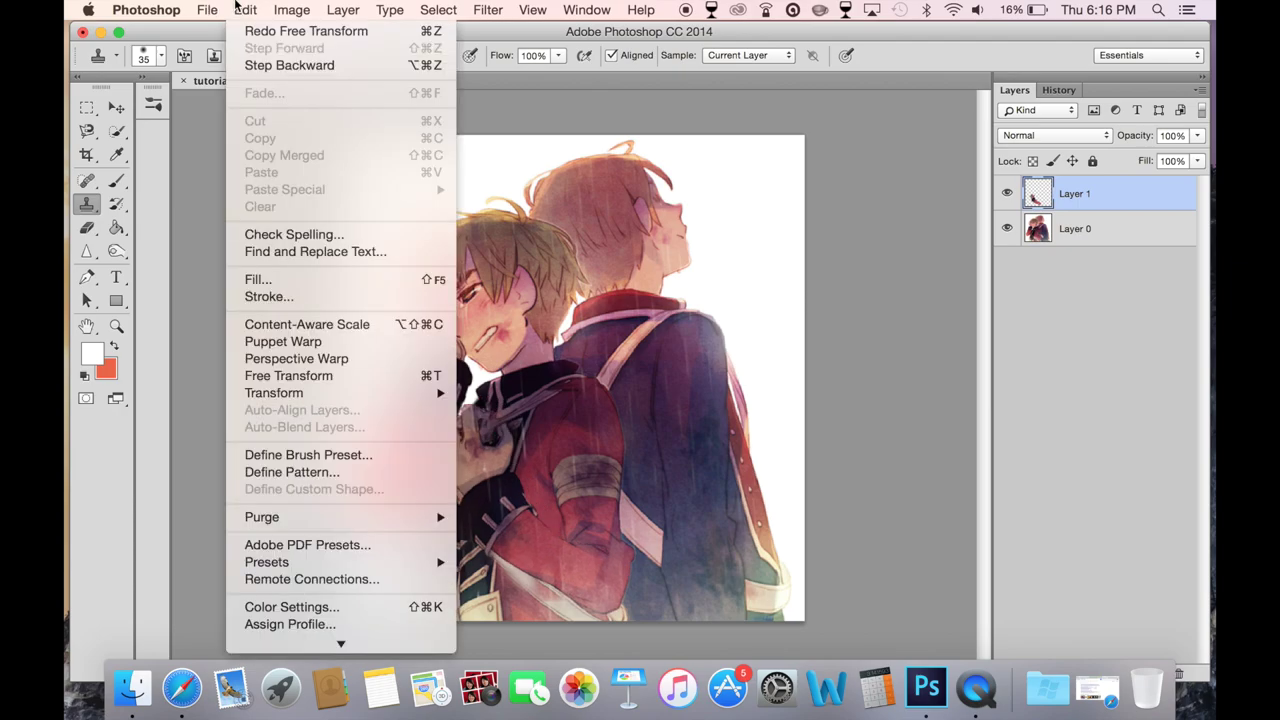
left_click(300, 376)
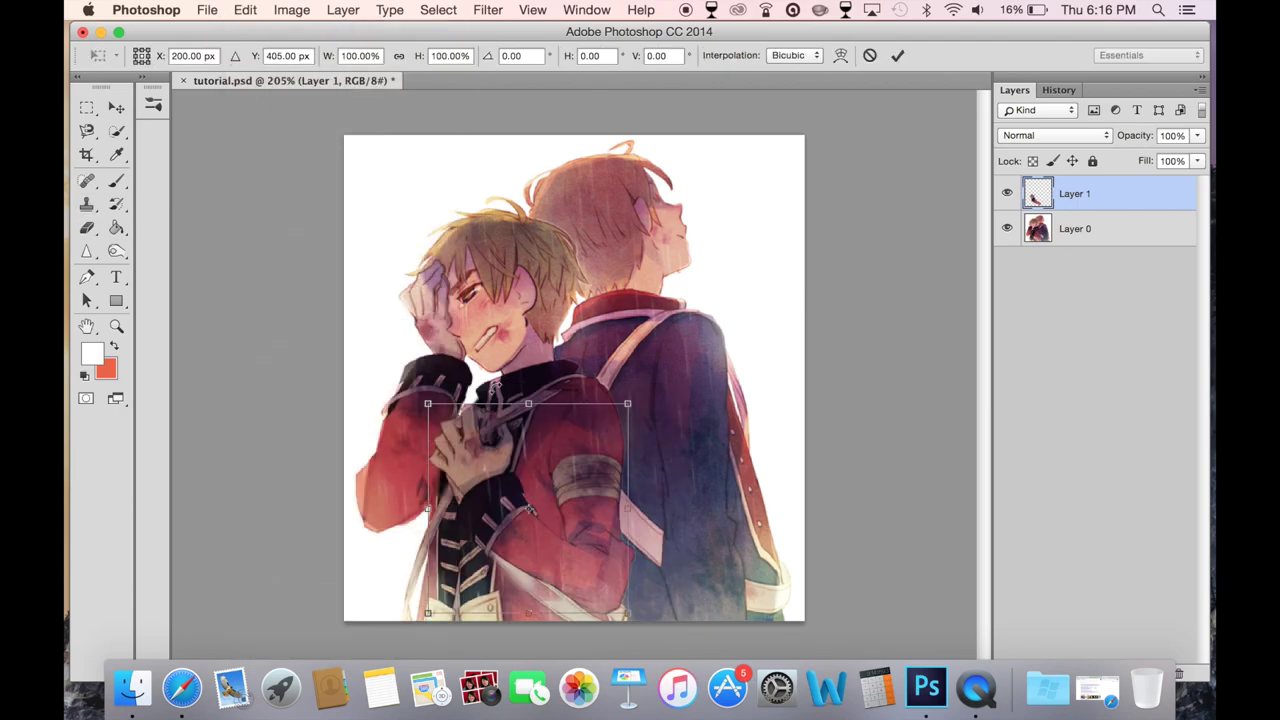
left_click_drag(530, 509, 605, 598)
left_click_drag(719, 524, 738, 598)
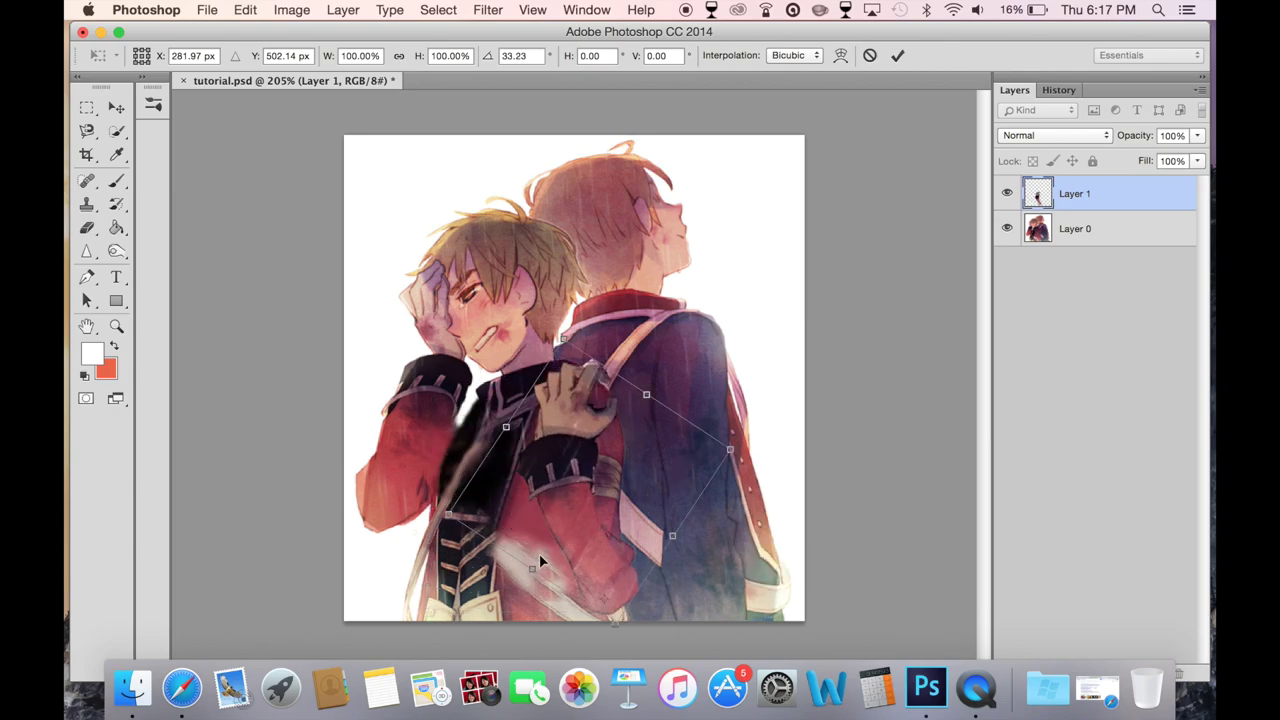
key("Return")
key("super+z")
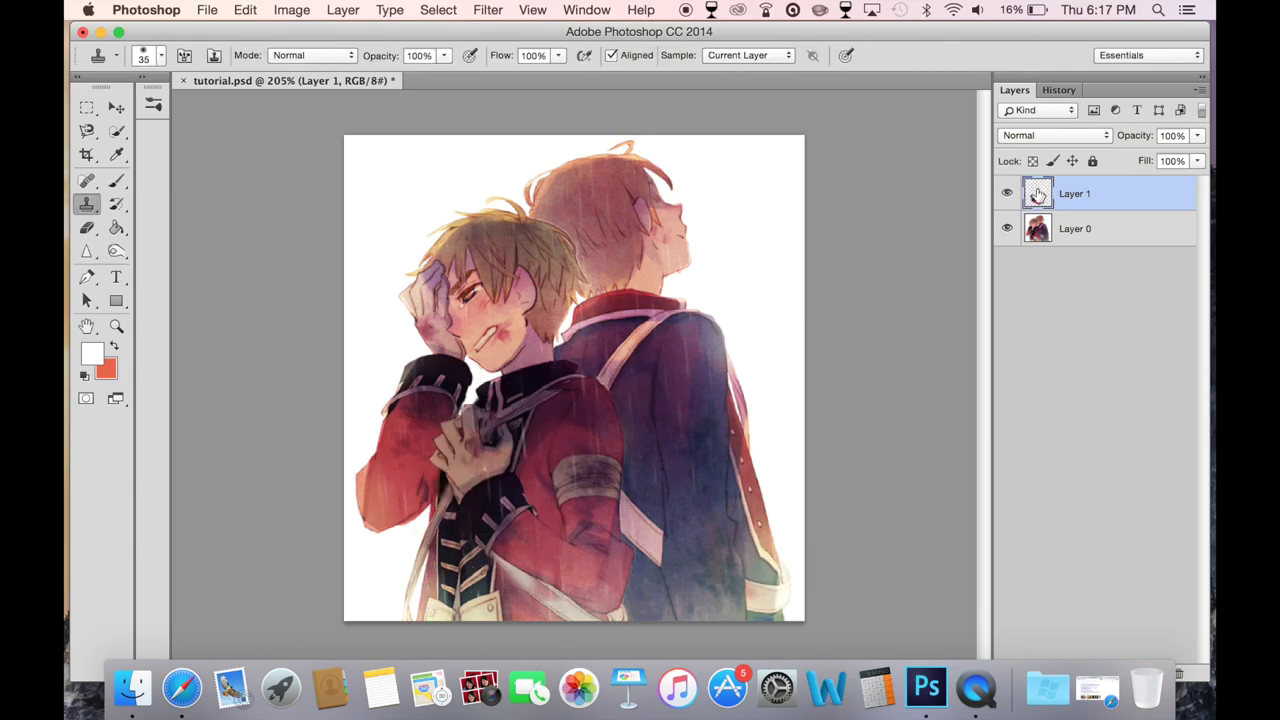
- Hide Layer 1 and retouch the white belt on Layer 0 with the 35 px Clone Stamp, saving the document
left_click(1007, 193)
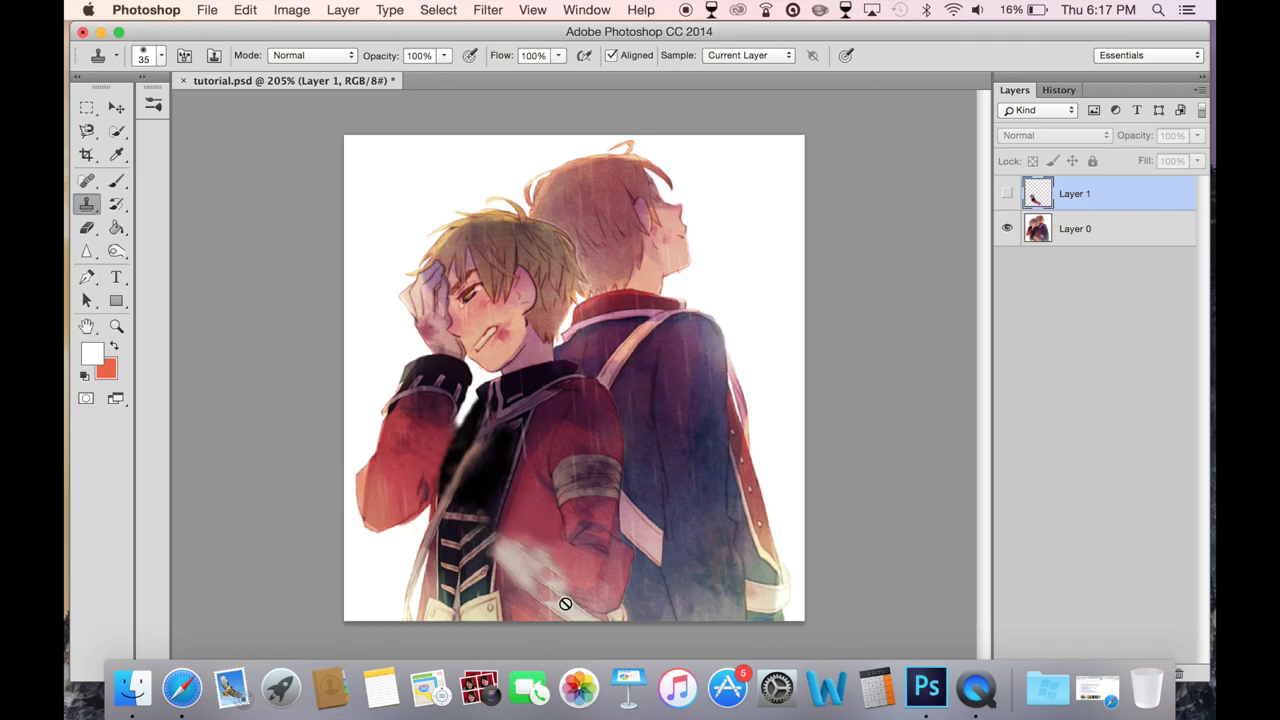
left_click(1072, 240)
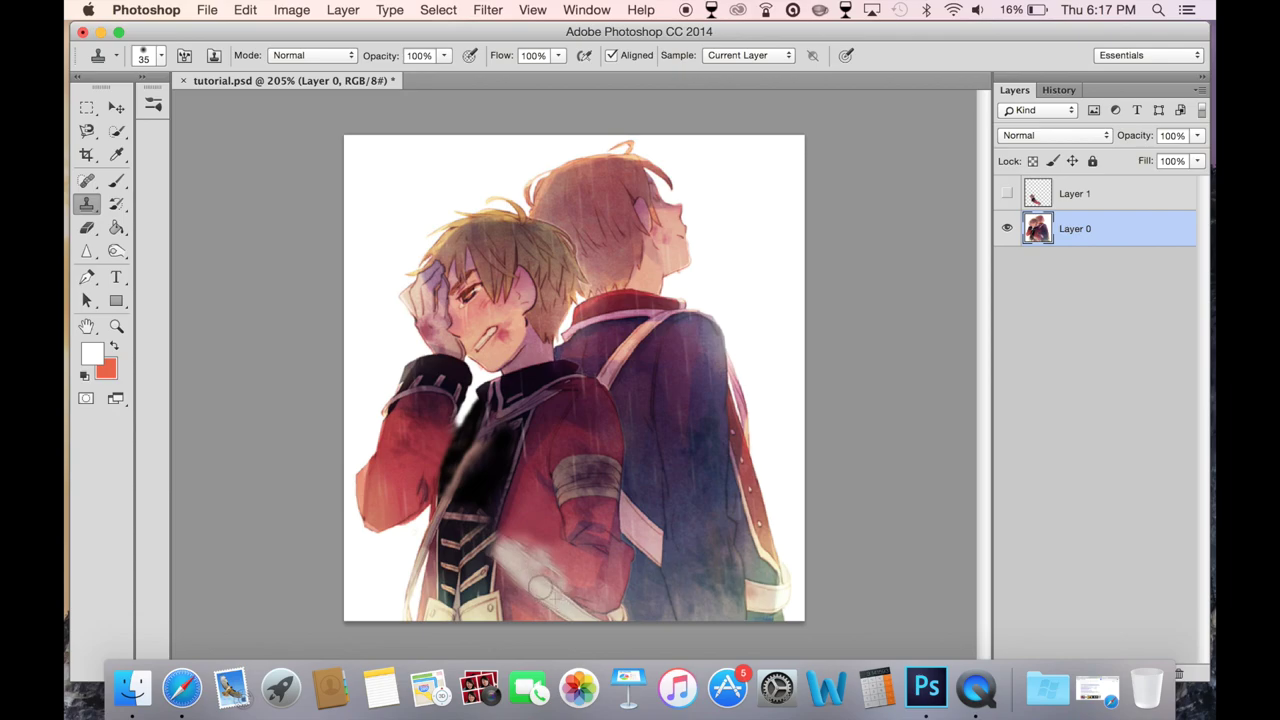
key("super+s")
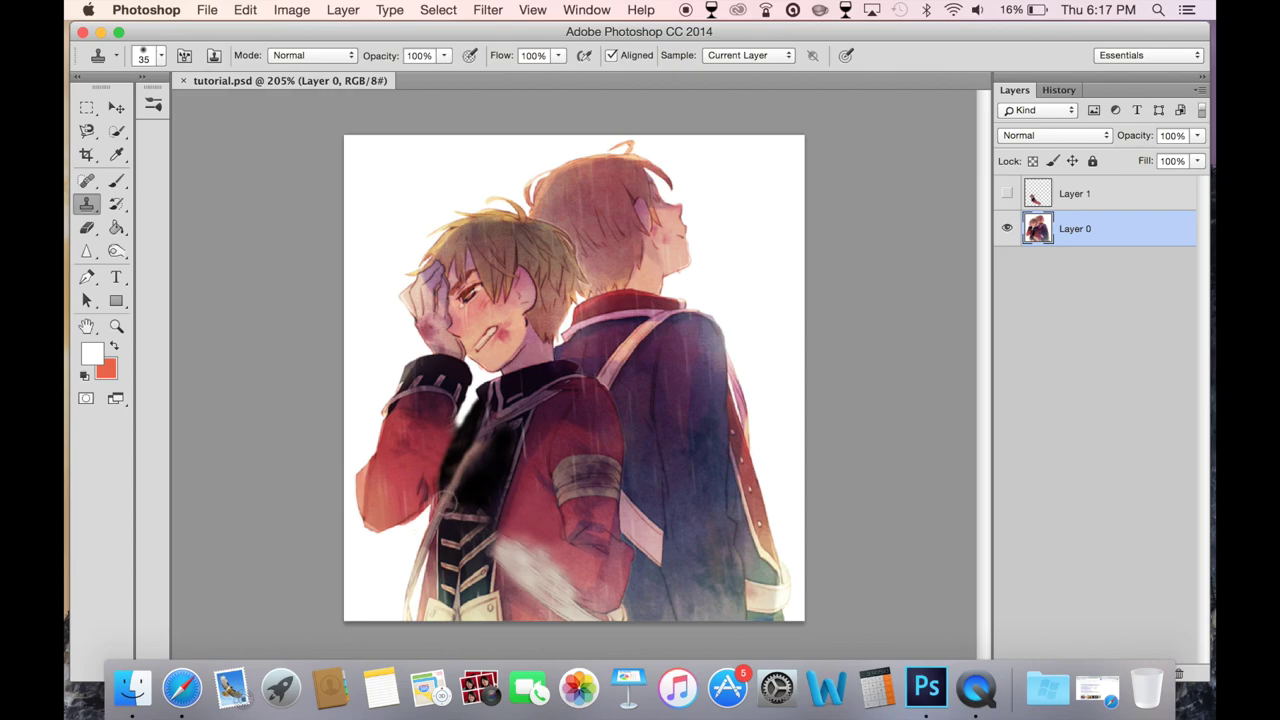
- Touch up the dark vest on Layer 0 and sample its black as the foreground color for the Brush
left_click_drag(450, 519, 436, 517)
left_click_drag(453, 487, 480, 440)
key("b")
left_click(488, 478, "alt")
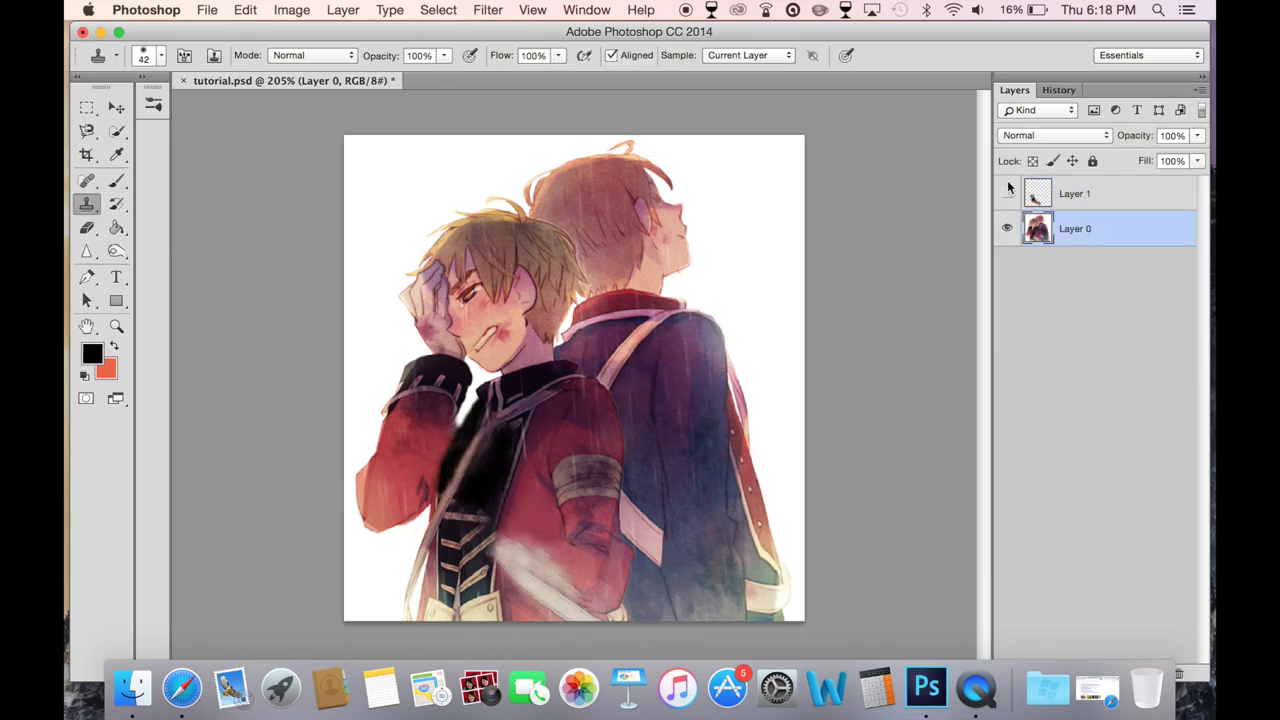
- Try a small rotation of Layer 1 around the elbow with Free Transform to check the retouched vest, and undo it
left_click(1075, 193)
left_click(245, 10)
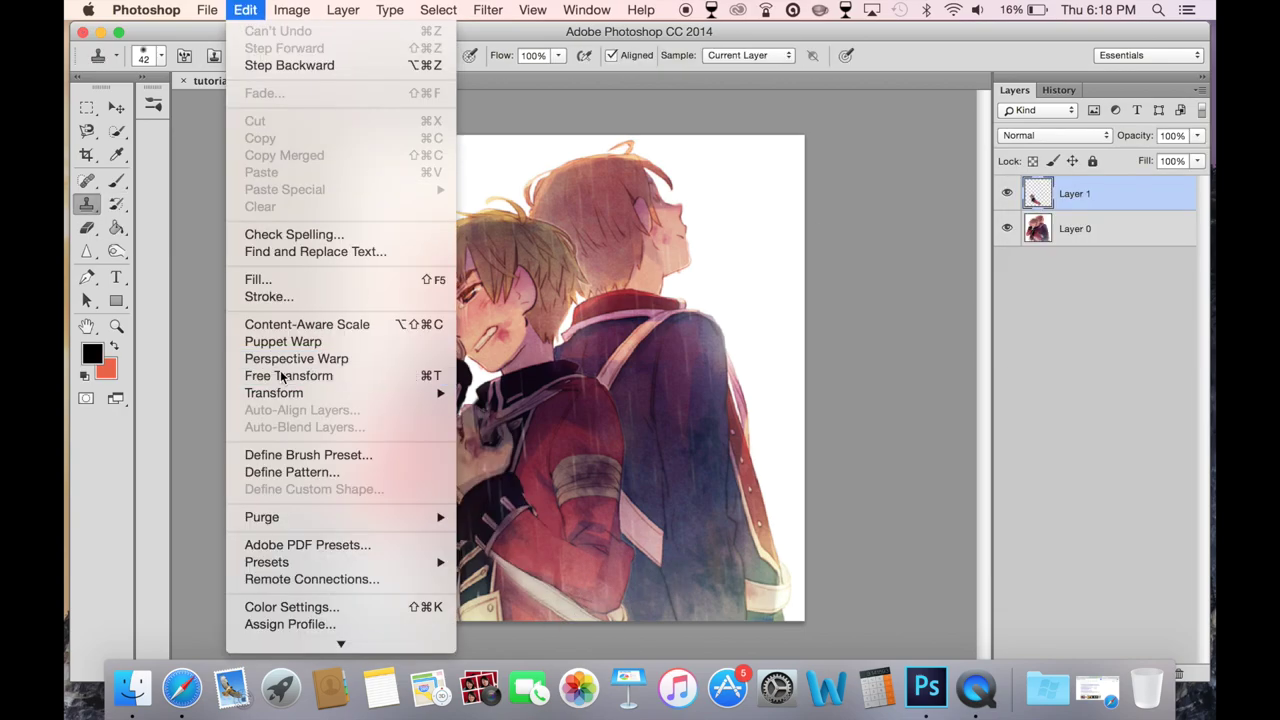
left_click(290, 375)
left_click_drag(530, 507, 609, 607)
left_click_drag(696, 578, 709, 505)
key("Return")
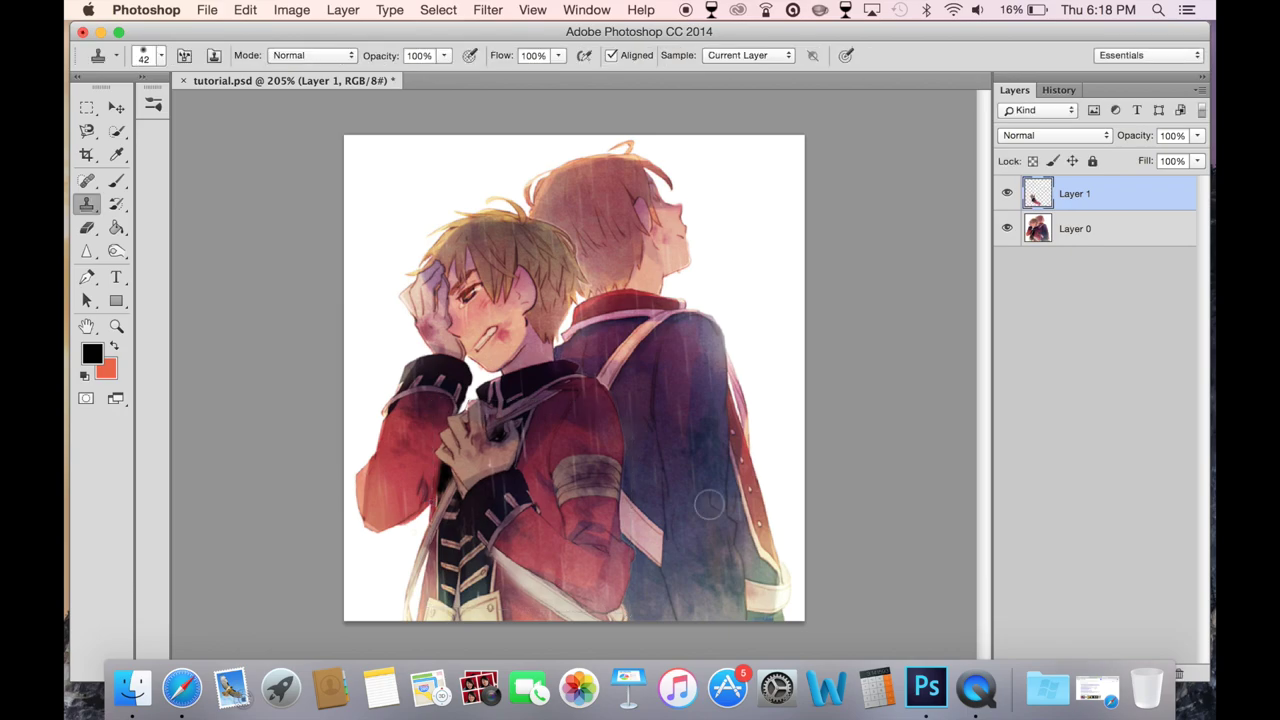
key("super+z")
key("super+z")
key("super+z")
key("super+z")
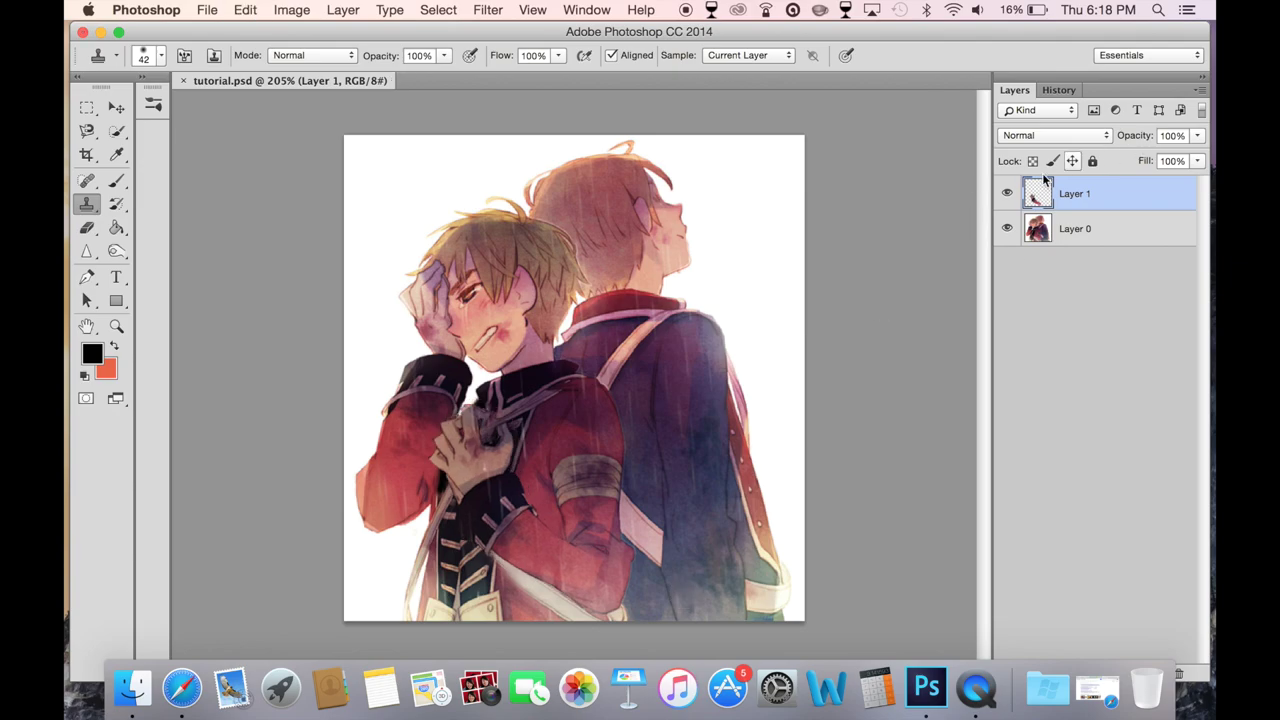
- Hide Layer 1 and clone red coat fabric over the white belt's upper edge on Layer 0 with the Clone Stamp
left_click(1007, 193)
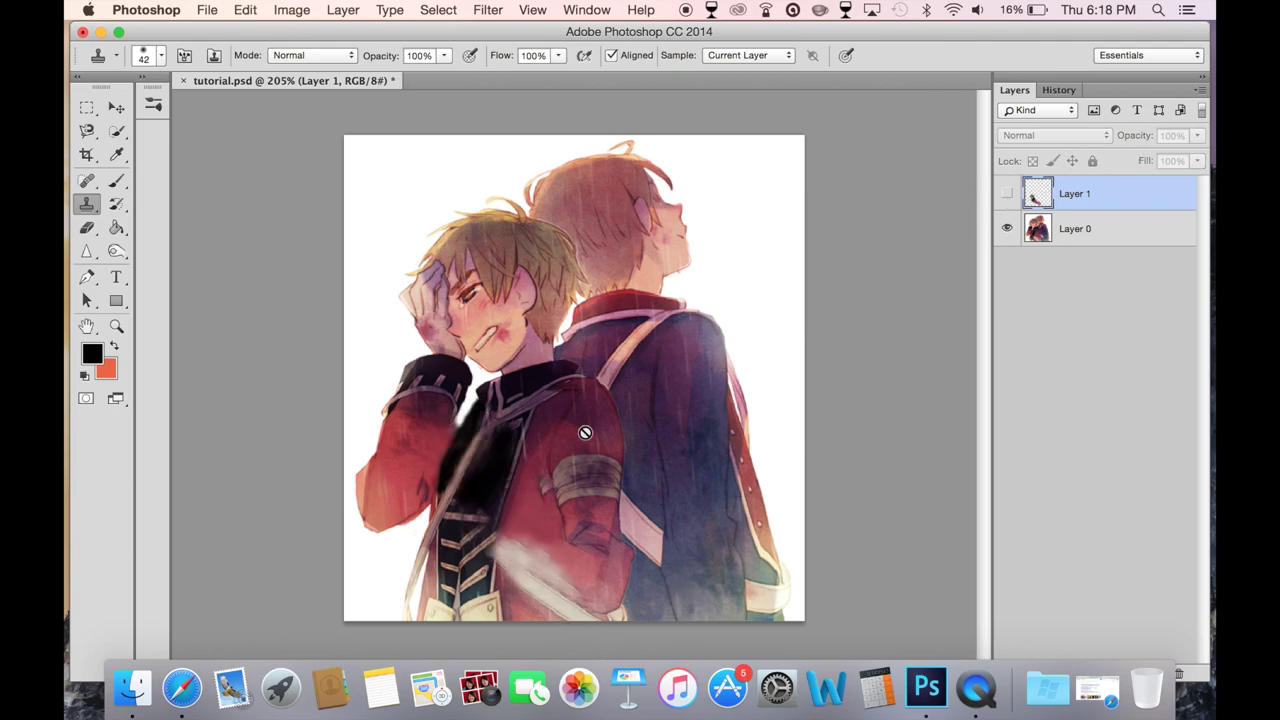
left_click(1076, 228)
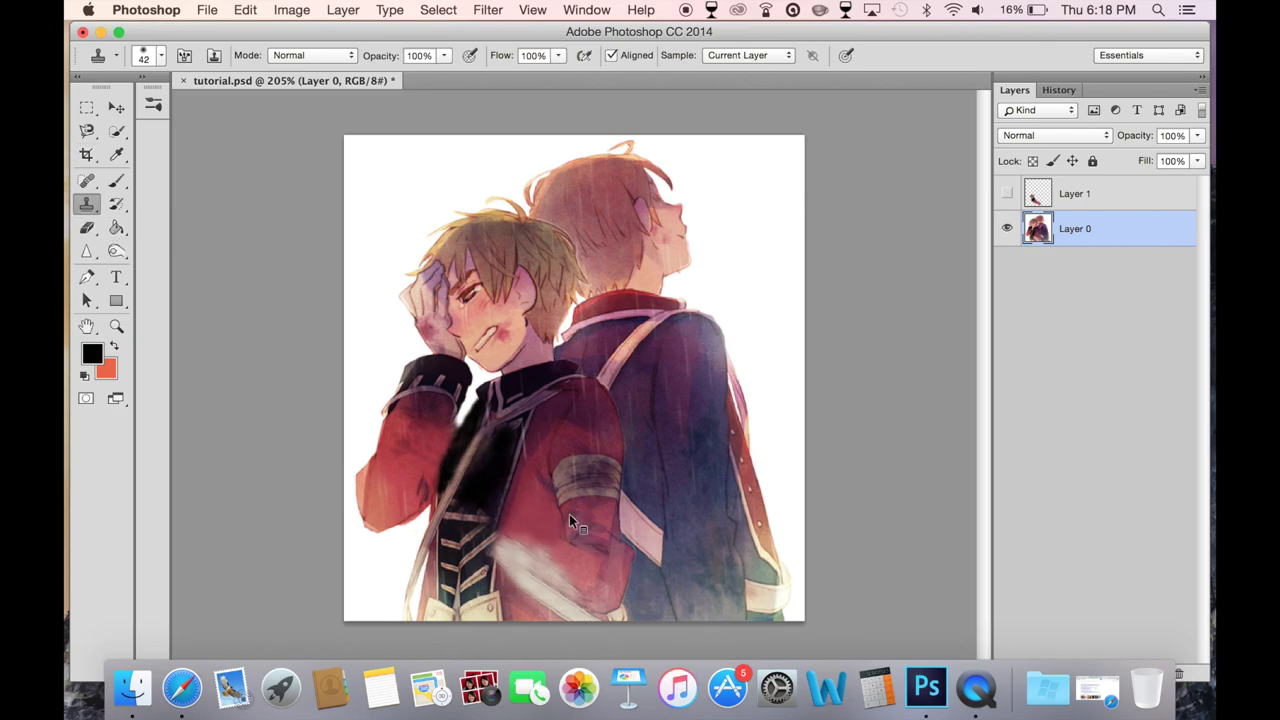
mouse_move(544, 567)
left_mouse_down()
mouse_move(558, 574)
mouse_move(515, 545)
mouse_move(564, 576)
left_mouse_up()
key("super+z")
left_click(550, 572)
left_click(562, 580)
left_click(580, 585)
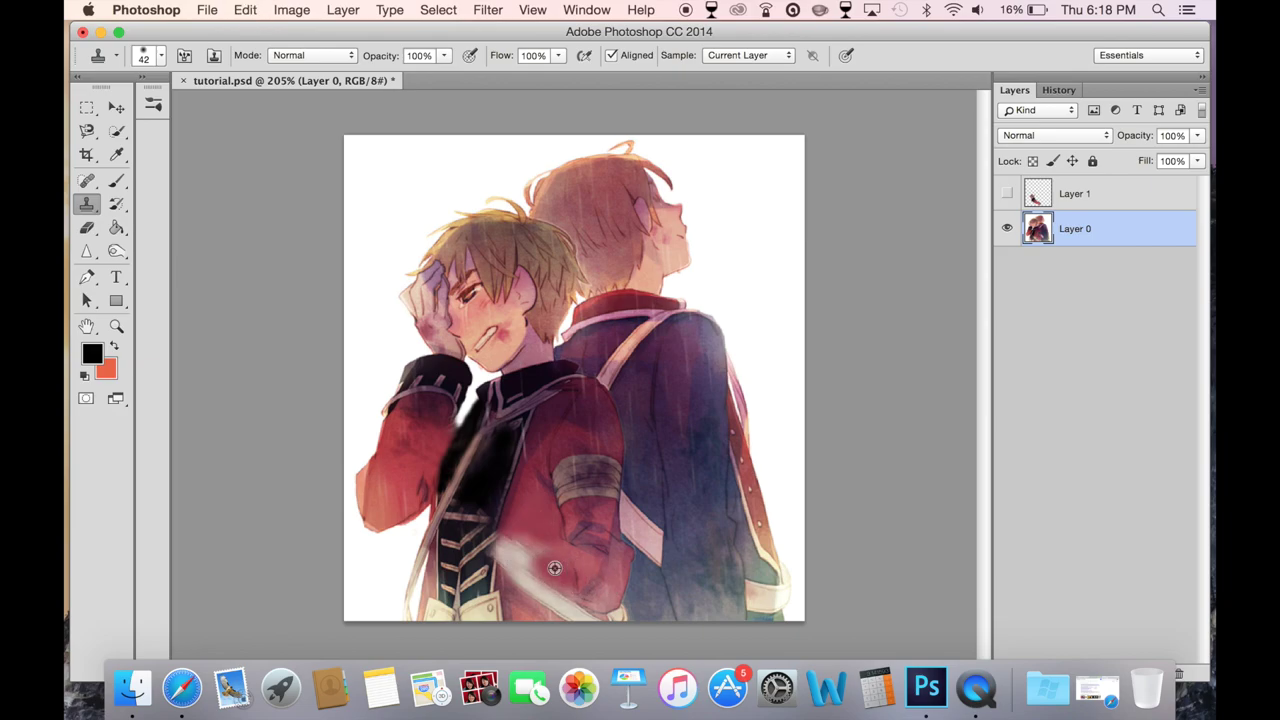
left_click(577, 586)
mouse_move(577, 586)
left_mouse_down()
mouse_move(548, 570)
mouse_move(580, 568)
mouse_move(500, 565)
mouse_move(510, 547)
mouse_move(526, 551)
mouse_move(515, 551)
mouse_move(556, 582)
mouse_move(545, 578)
left_mouse_up()
- Show Layer 1 and refine the white belt's upper end below the sleeve on Layer 0 with the 20 px Clone Stamp
right_click(1007, 193)
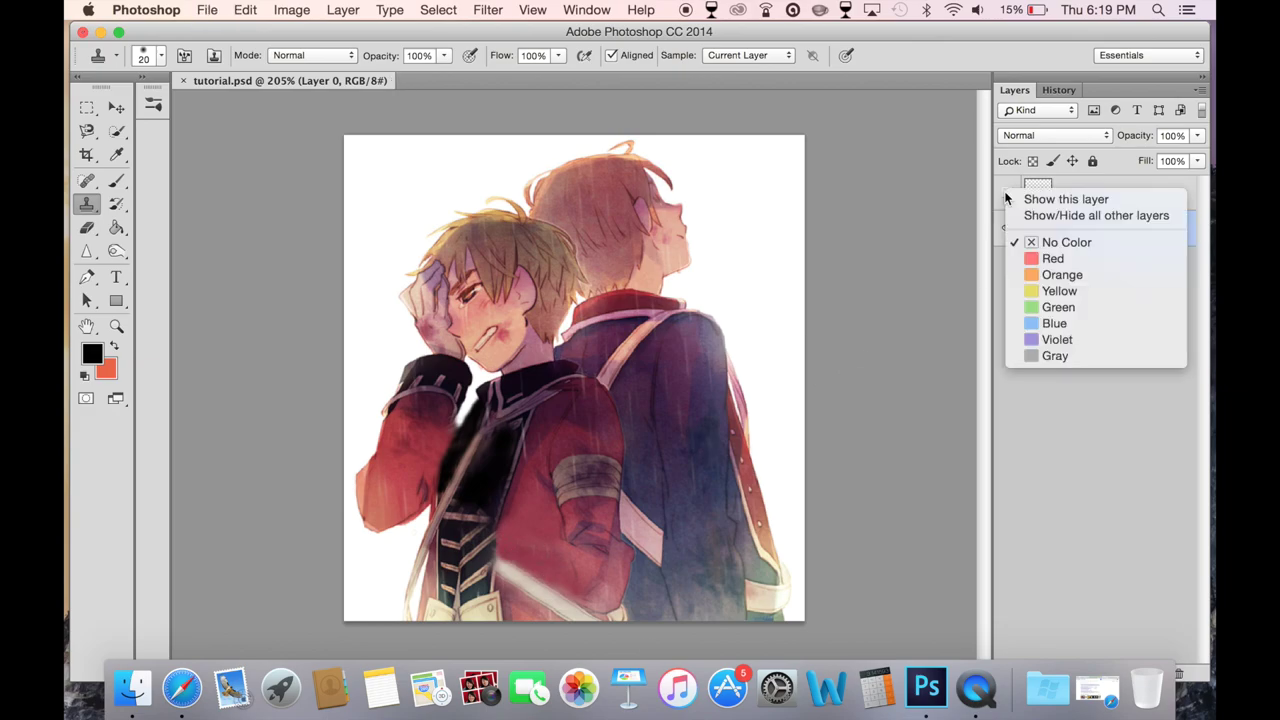
left_click(1007, 195)
right_click(490, 560)
left_click(503, 574)
left_click(1112, 229)
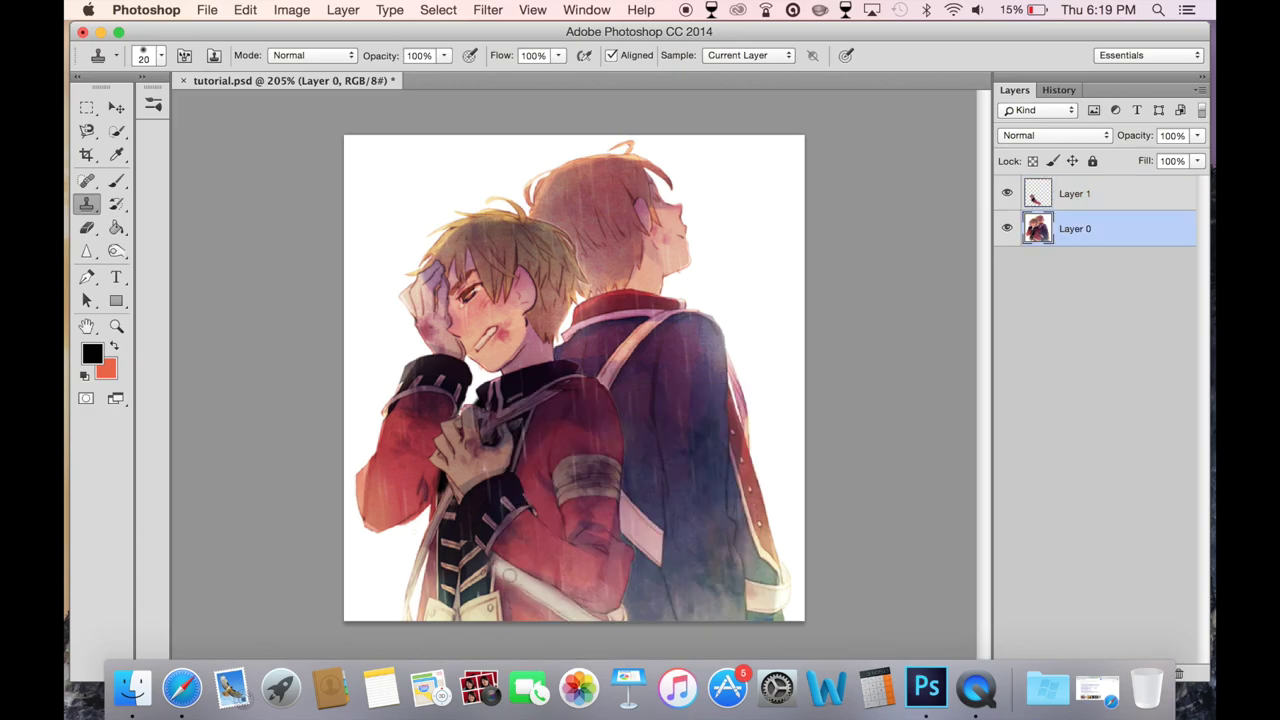
- Try rotating Layer 1 slightly with Free Transform, its reference point moved to the elbow, and undo it
left_click(258, 9)
left_click(1094, 193)
left_click(1094, 193)
left_click(262, 8)
left_click(290, 375)
left_click_drag(529, 508, 611, 606)
left_click_drag(690, 547, 695, 554)
key("Return")
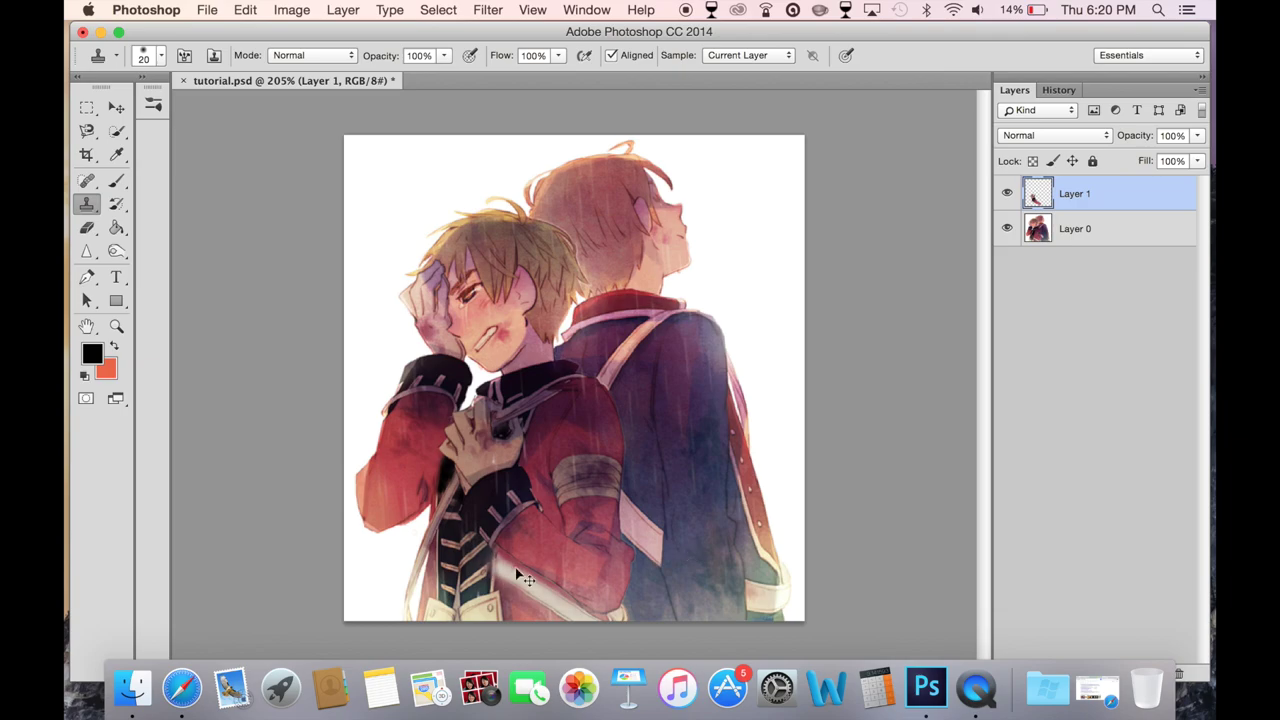
key("super+z")
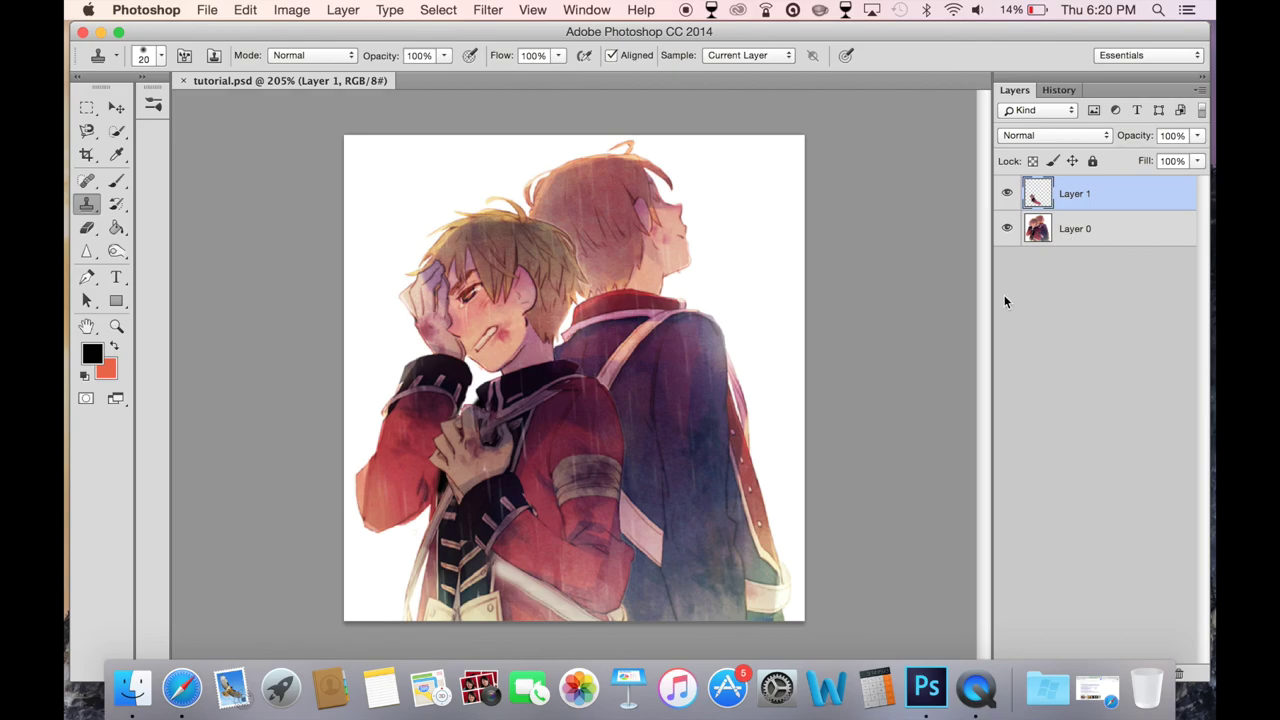
- Select Layer 0 and try outlining the front character's head with the Lasso Tool
left_click(1071, 230)
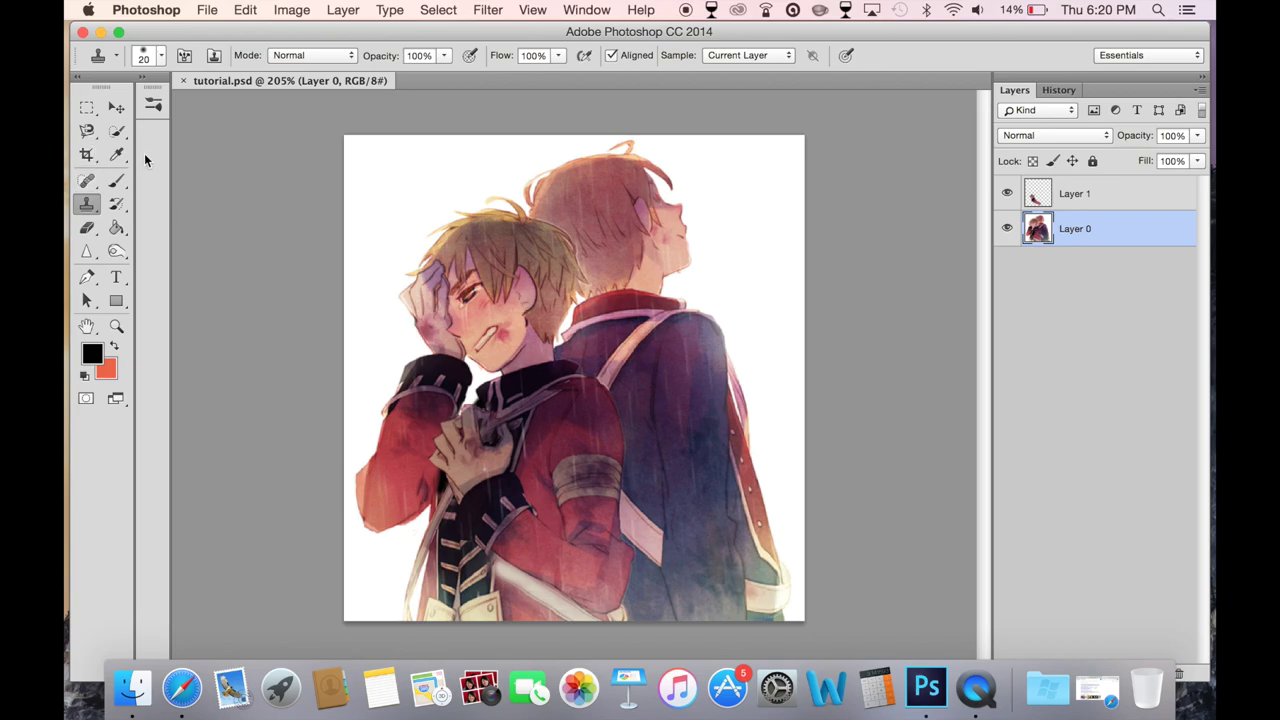
left_click(86, 130)
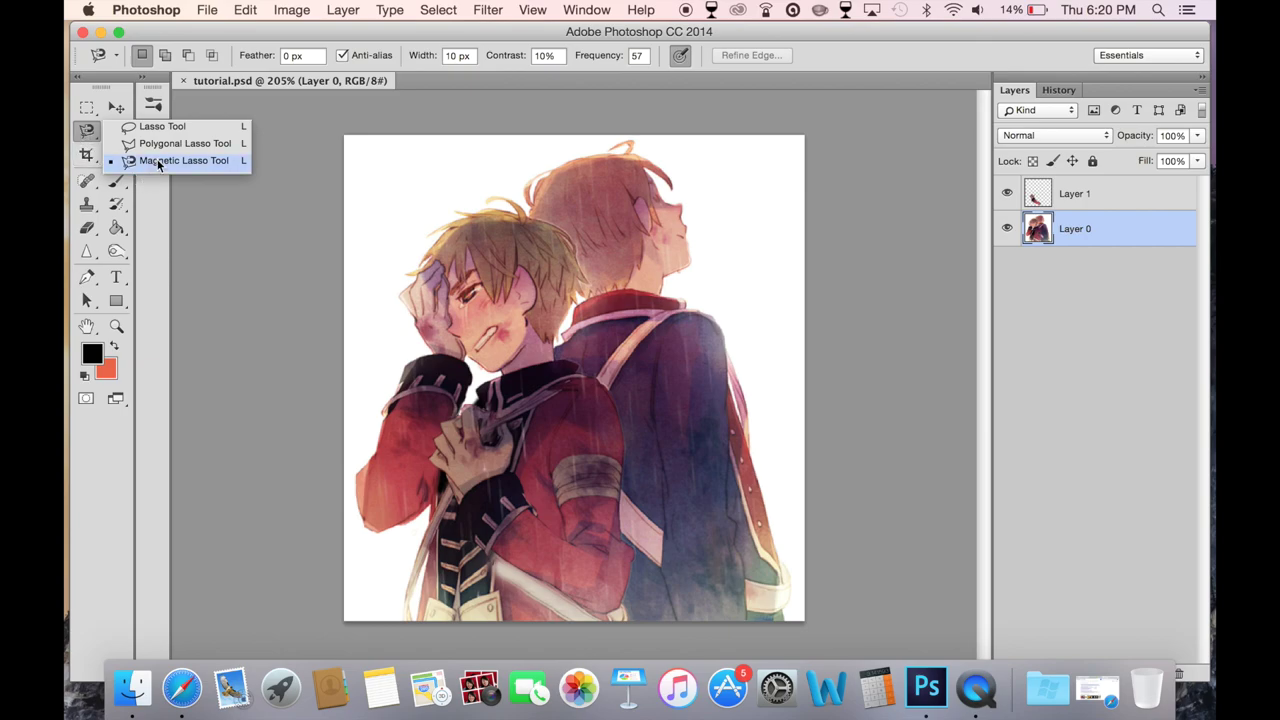
left_click(160, 126)
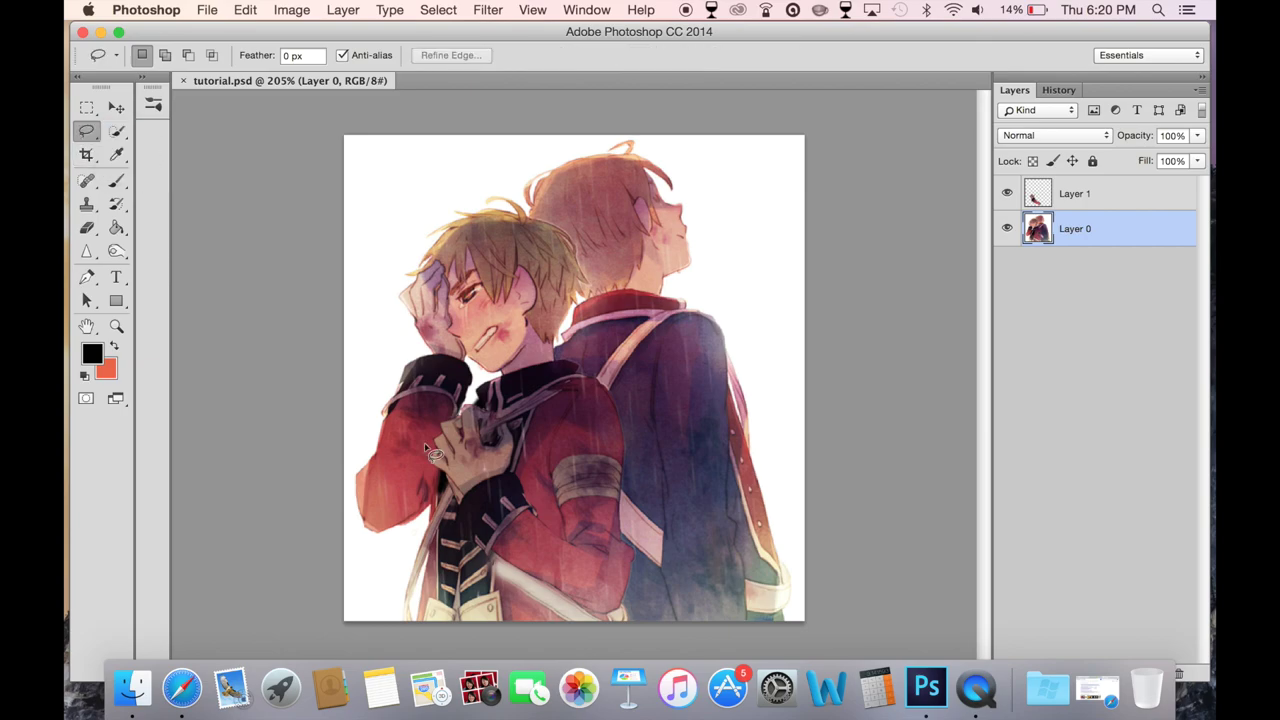
right_click(508, 386)
left_click(493, 368)
mouse_move(510, 388)
left_mouse_down()
mouse_move(576, 350)
mouse_move(570, 307)
mouse_move(607, 266)
mouse_move(558, 309)
mouse_move(585, 360)
mouse_move(618, 309)
mouse_move(600, 280)
mouse_move(604, 344)
left_mouse_up()
left_click(604, 343)
- Outline the front character's head on Layer 0 with the Magnetic Lasso Tool and copy it to a new layer
left_click(87, 131)
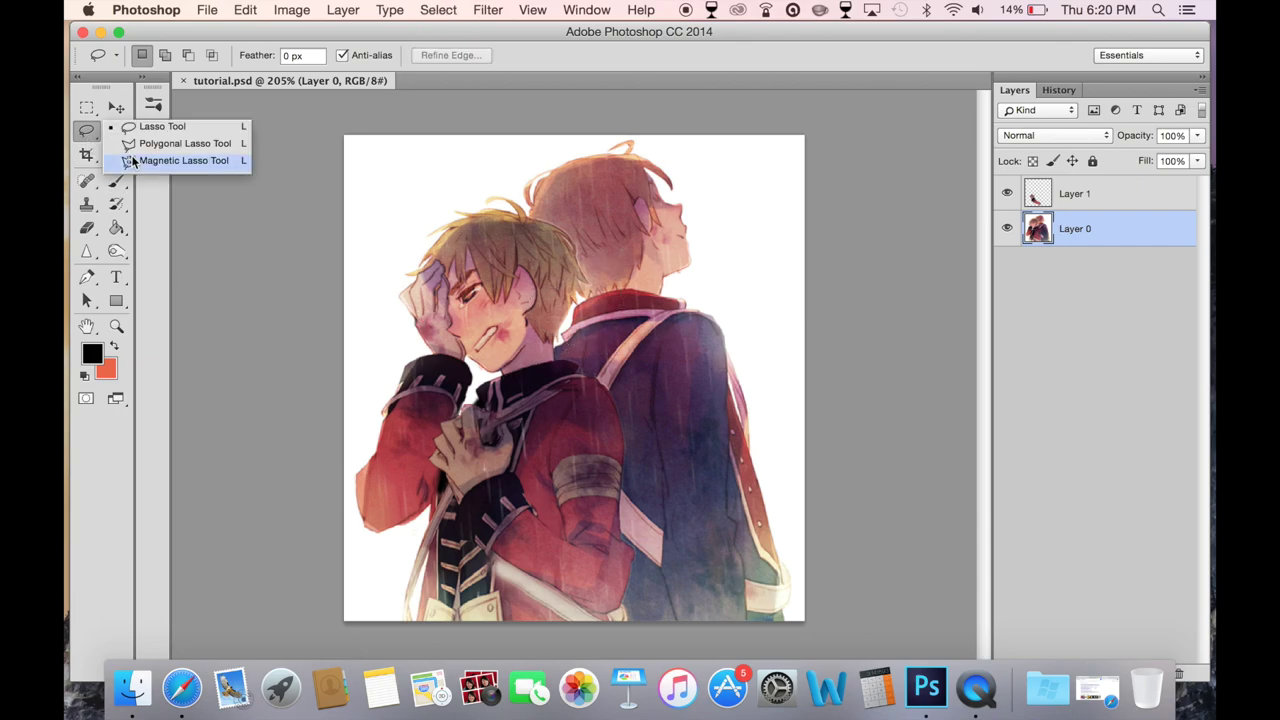
left_click(170, 160)
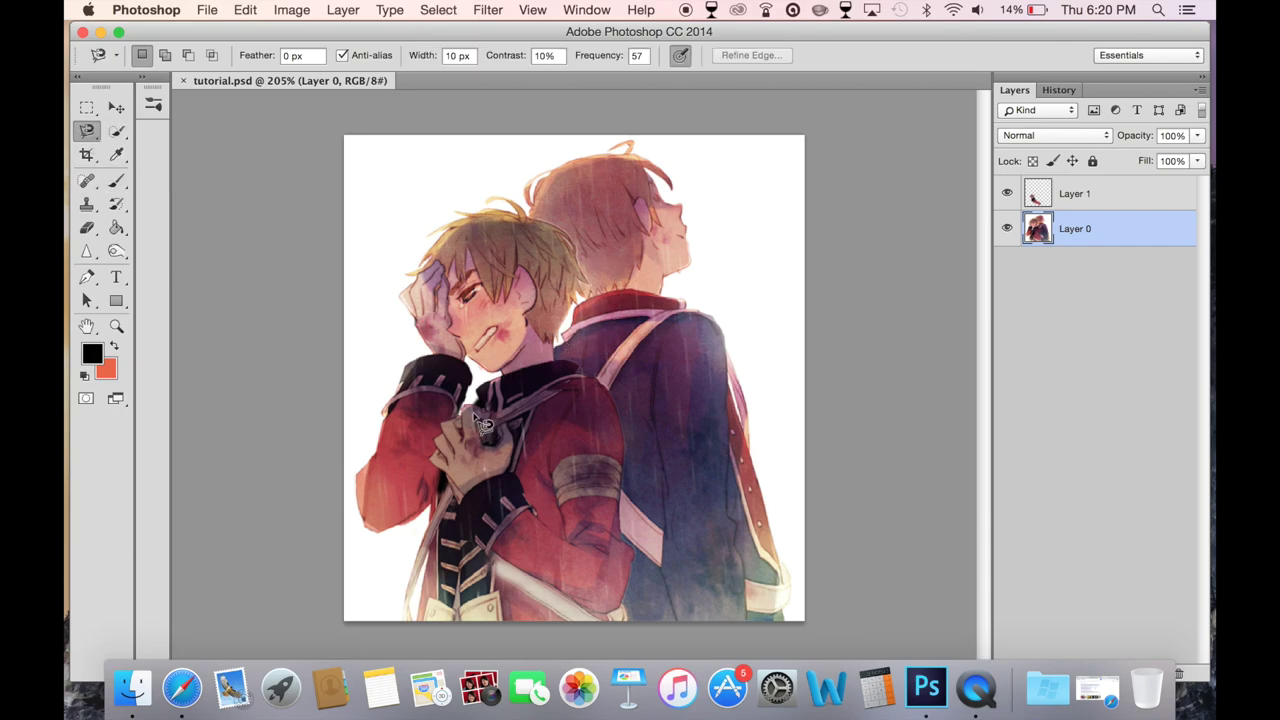
right_click(503, 379)
left_click(503, 378)
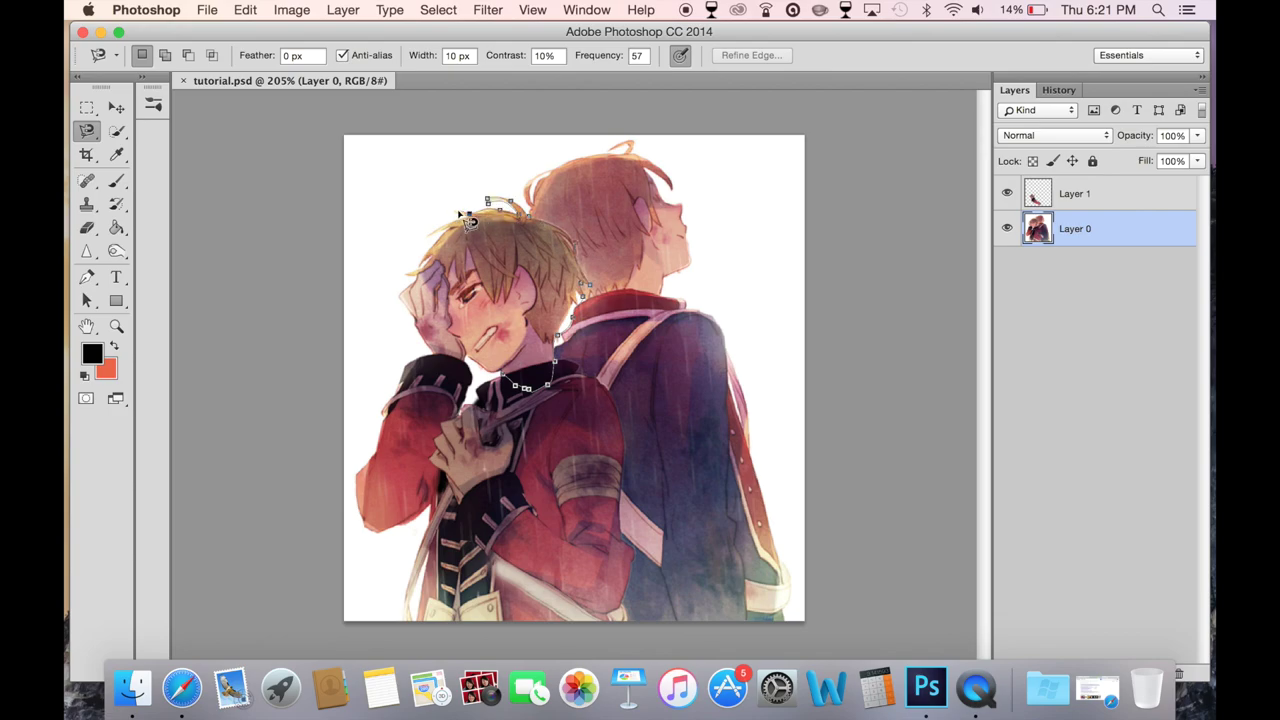
left_click(516, 386)
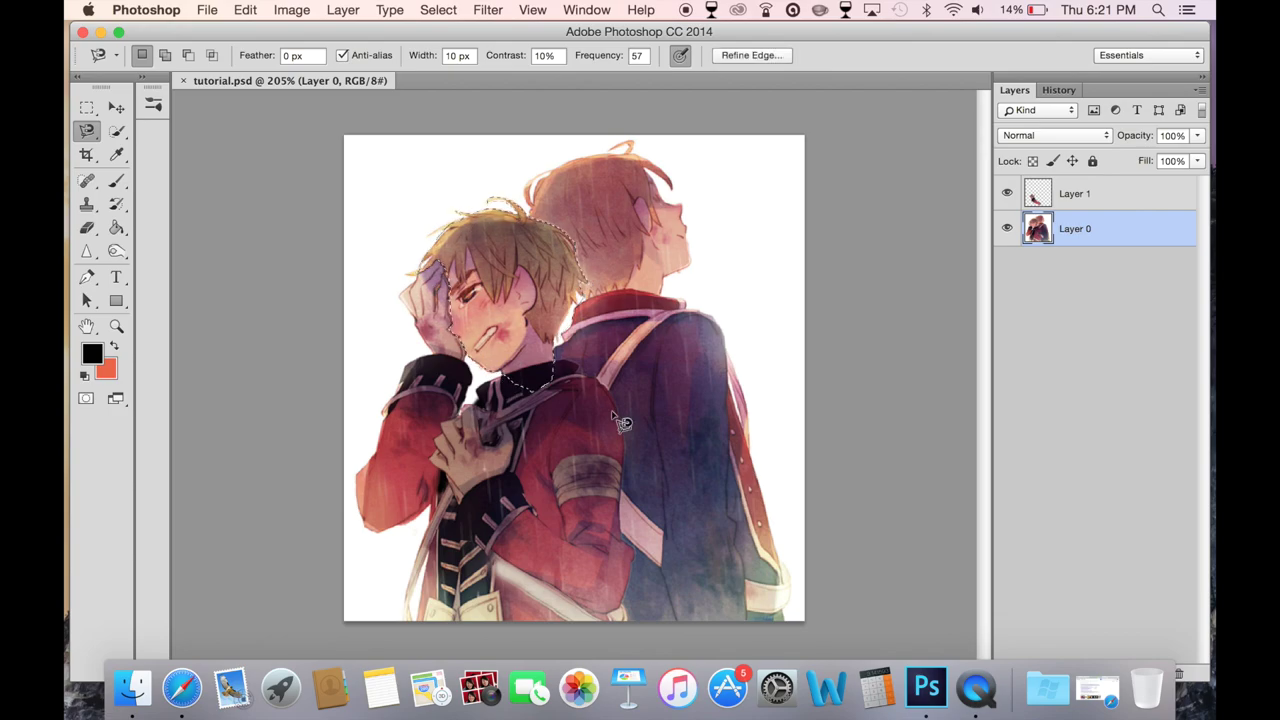
key("super+j")
- Rename the new head copy's layer "head" and Layer 1 "artie arm"
double_click(1066, 230)
type("head")
key("Return")
double_click(1076, 194)
type("artie arm")
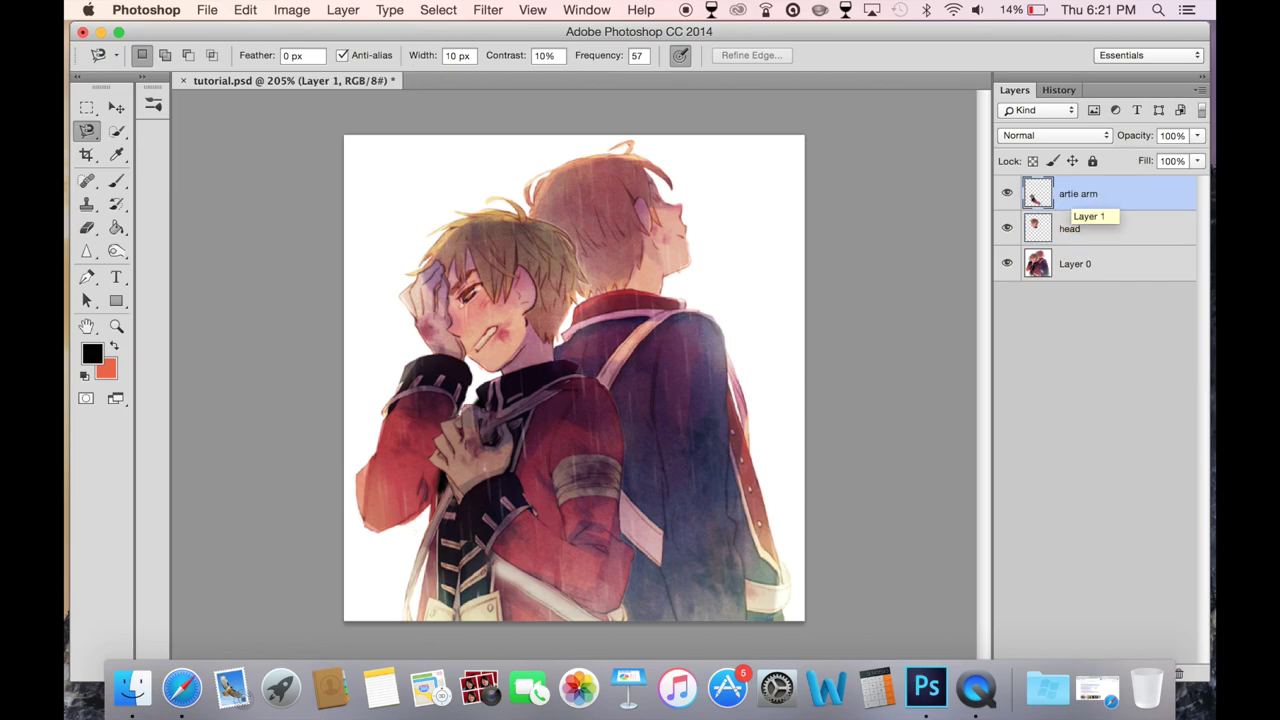
key("Return")
- Select the head layer and try moving its Free Transform reference point down toward the neck
left_click(1078, 236)
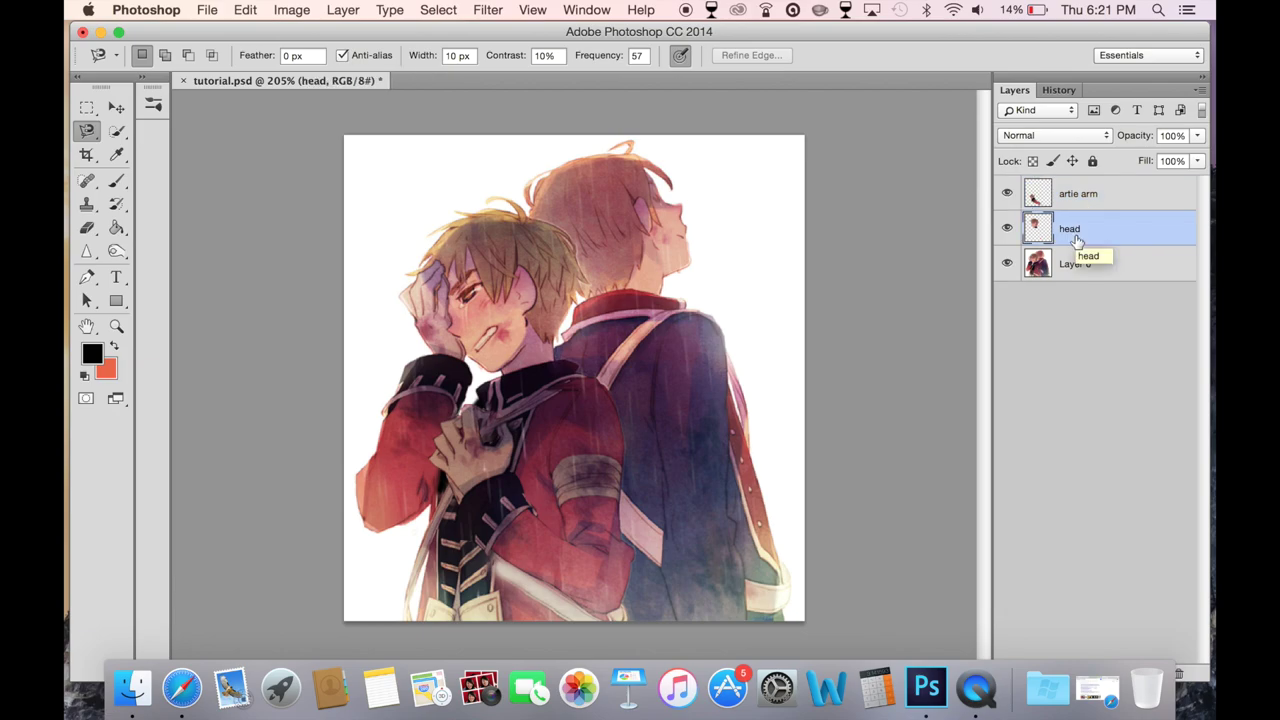
left_click(245, 10)
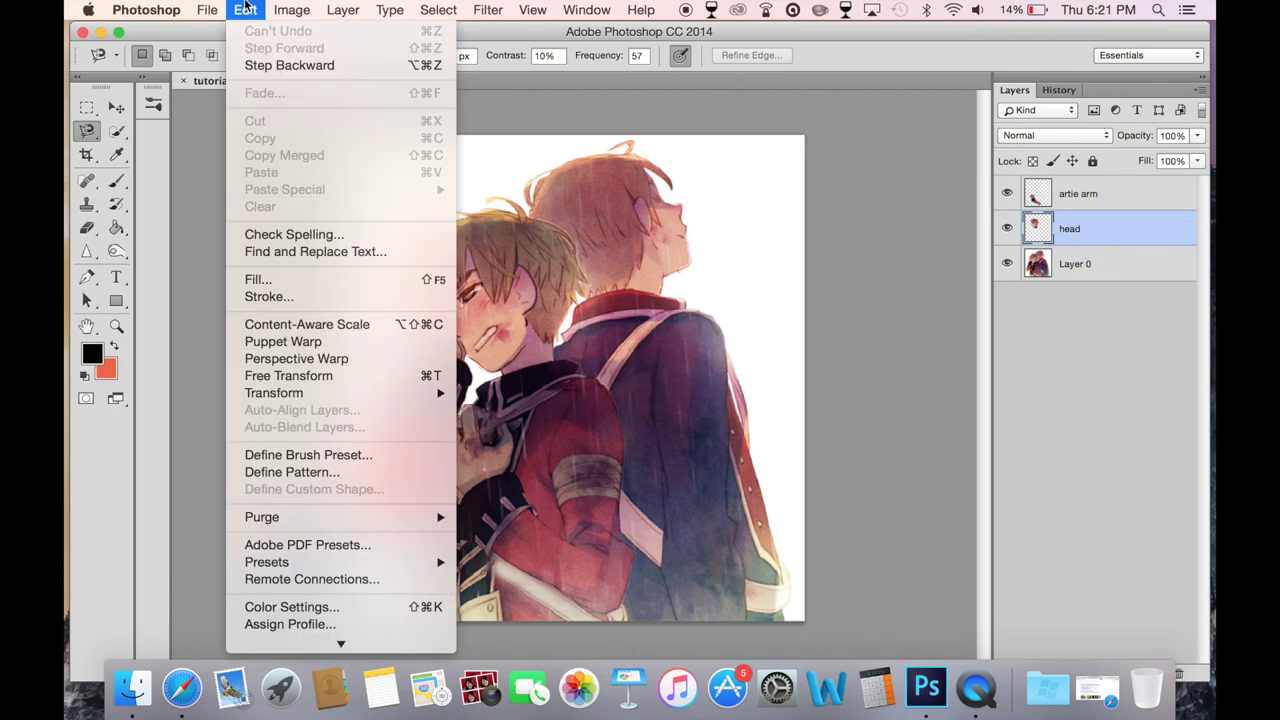
left_click(360, 378)
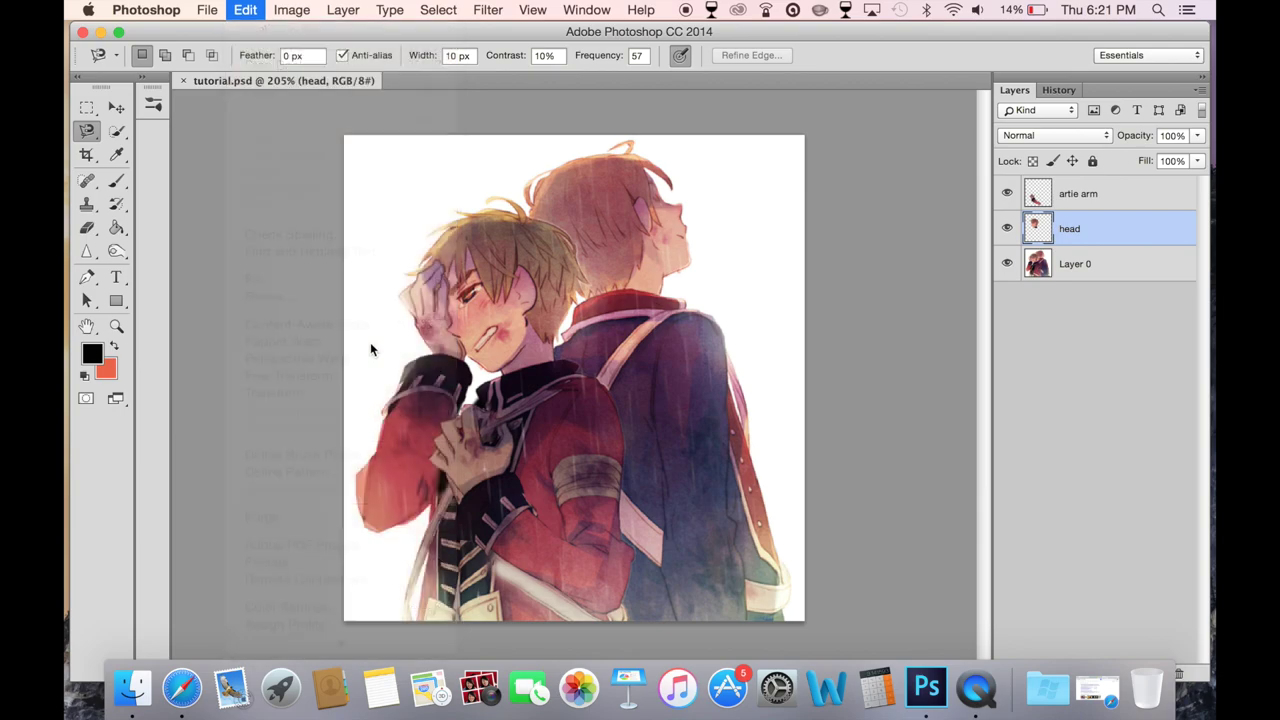
right_click(500, 297)
left_click(495, 299)
mouse_move(503, 295)
left_mouse_down()
mouse_move(535, 389)
mouse_move(508, 329)
left_mouse_up()
key("Return")
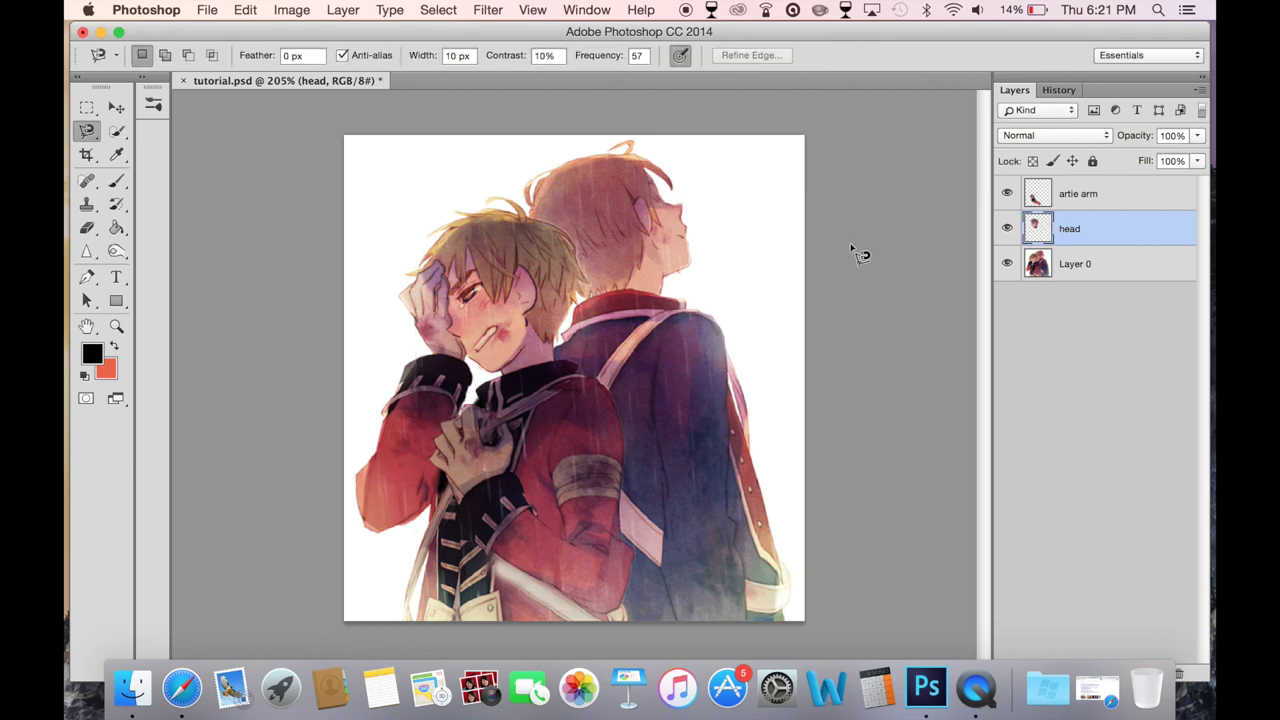
- Hide Layer 0 to examine the separated arm and head, and show it again
left_click(1007, 264)
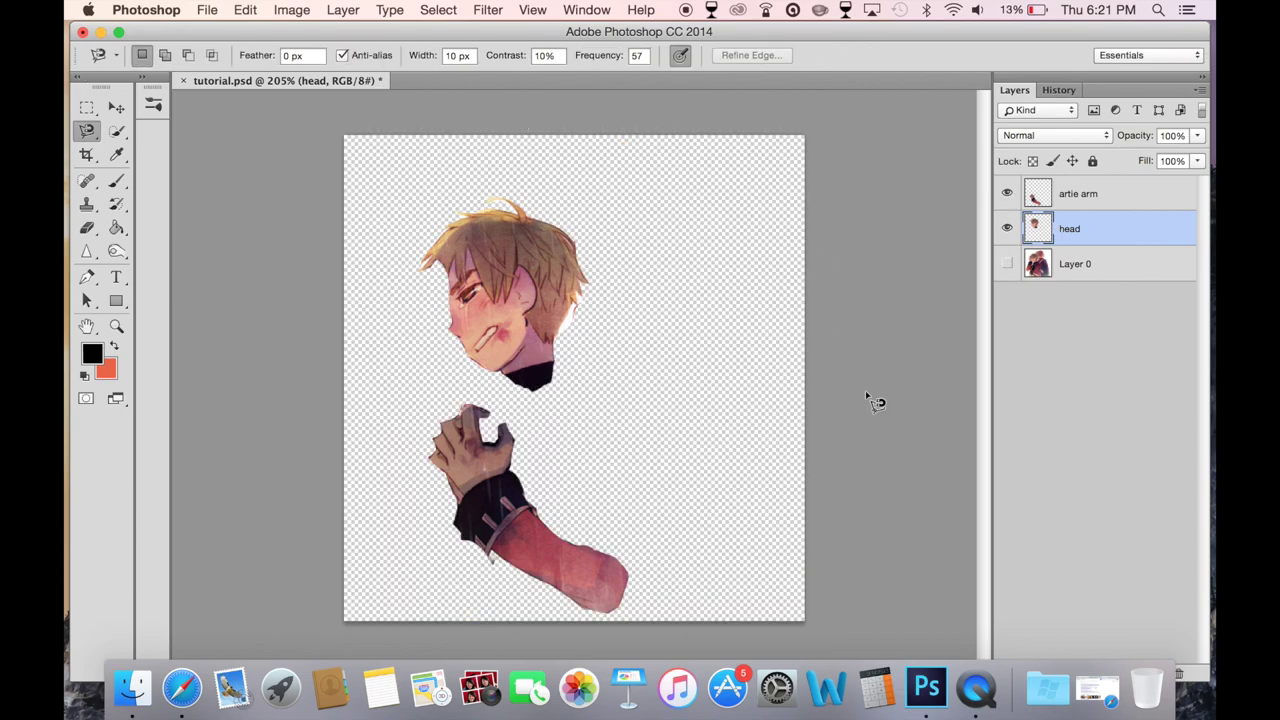
left_click(245, 9)
left_click(1176, 296)
left_click(1008, 266)
- Try rotating the head layer about -20.5° with Free Transform, its reference point moved to the neck, and undo it
left_click(245, 9)
left_click(296, 367)
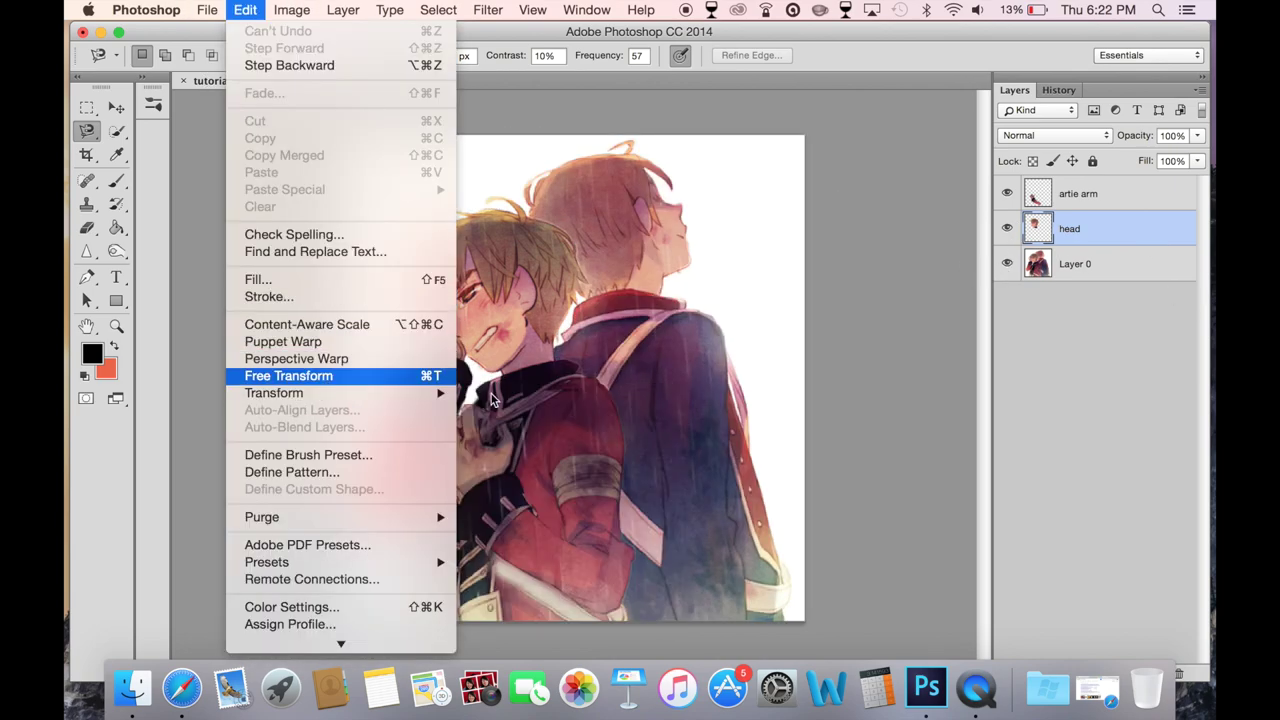
key("super+t")
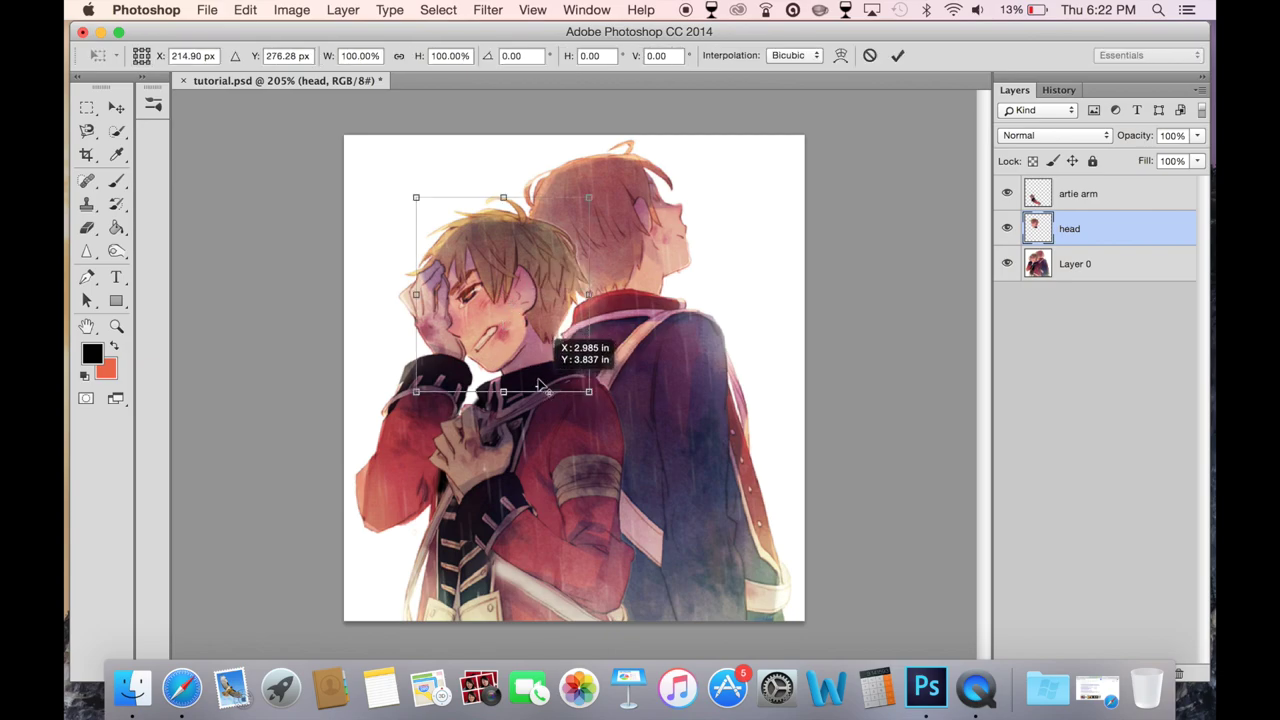
left_click_drag(533, 368, 532, 366)
left_click_drag(675, 416, 684, 361)
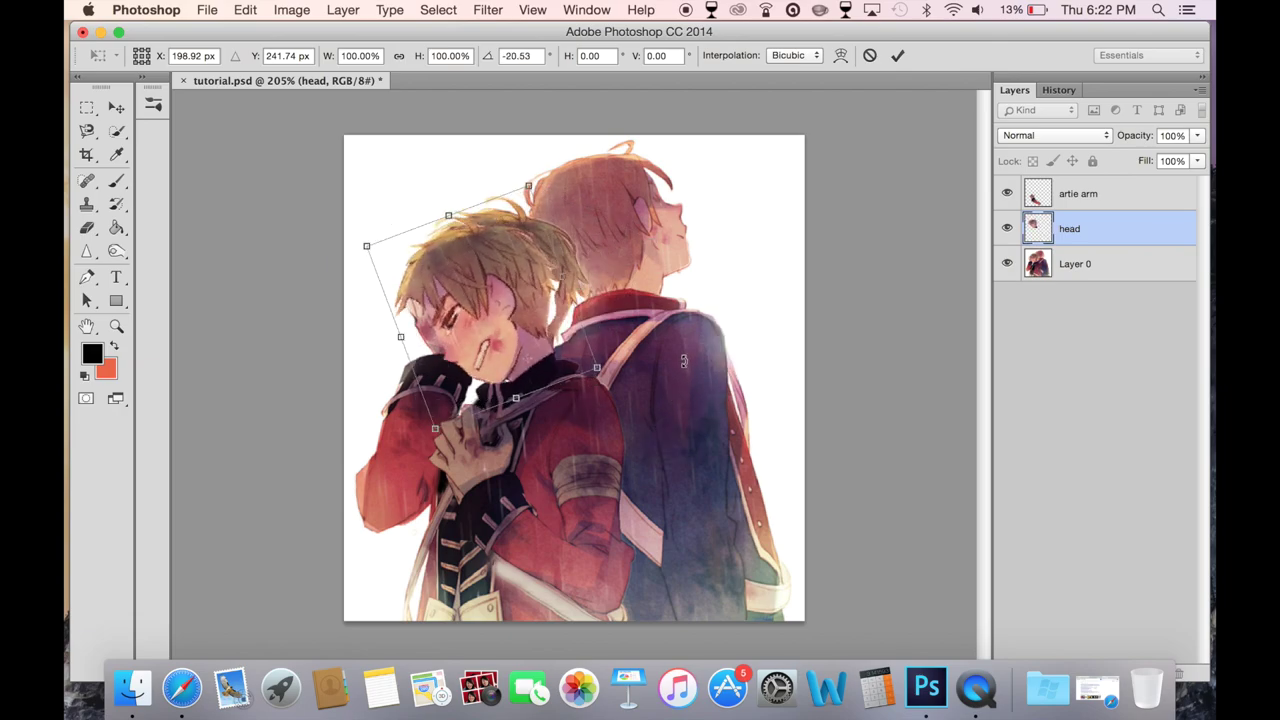
key("super+z")
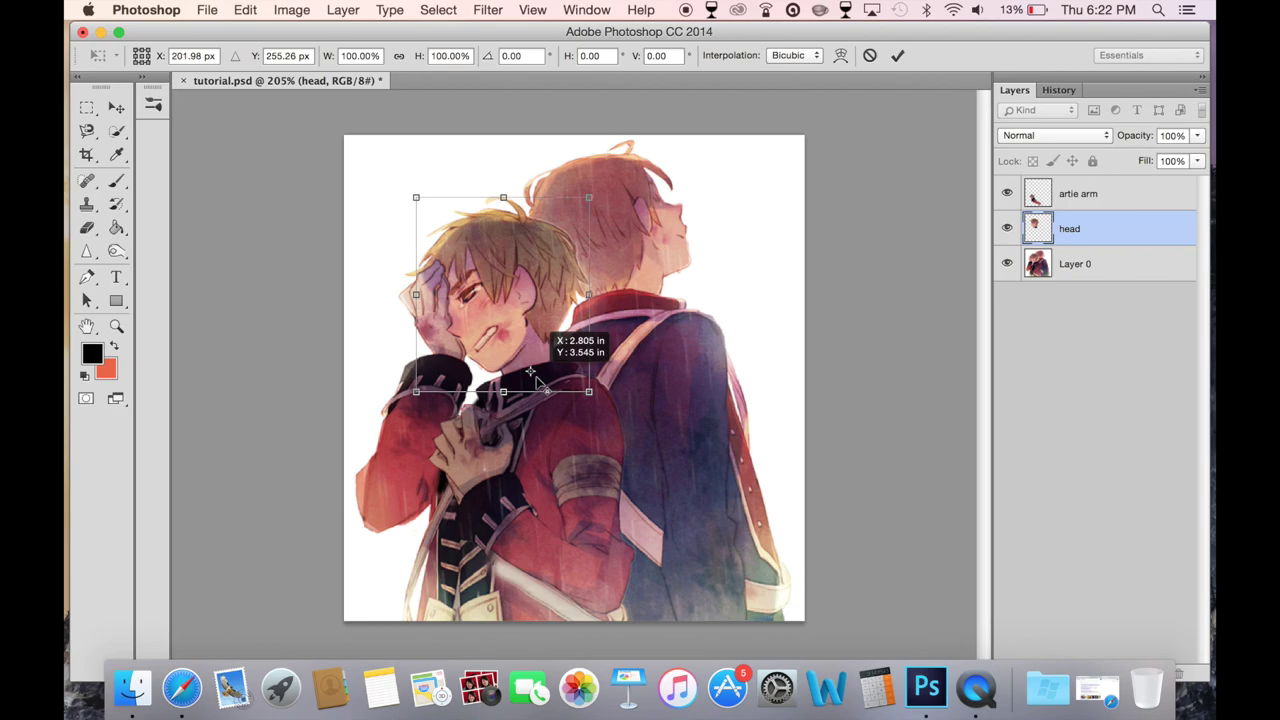
- Try rotating the head layer about -10° around a reference point at the collar, and undo the rotation
left_click_drag(675, 442, 676, 432)
key("super+z")
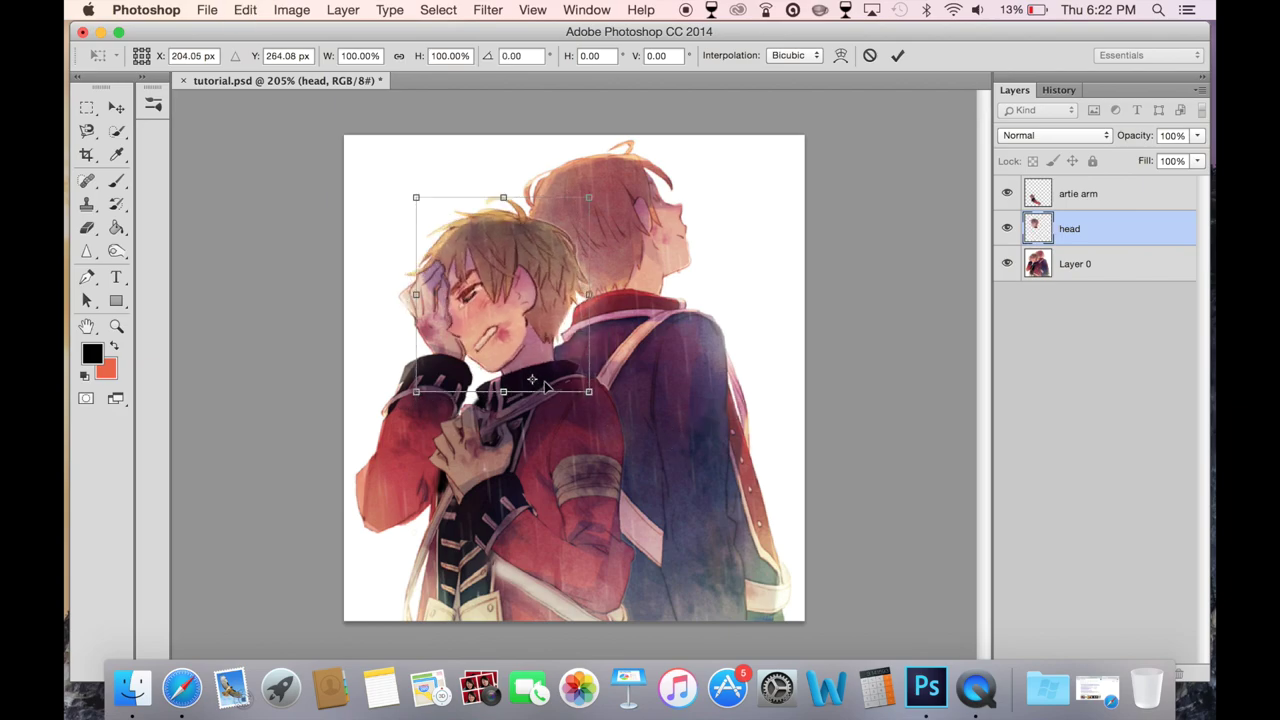
left_click_drag(643, 446, 642, 423)
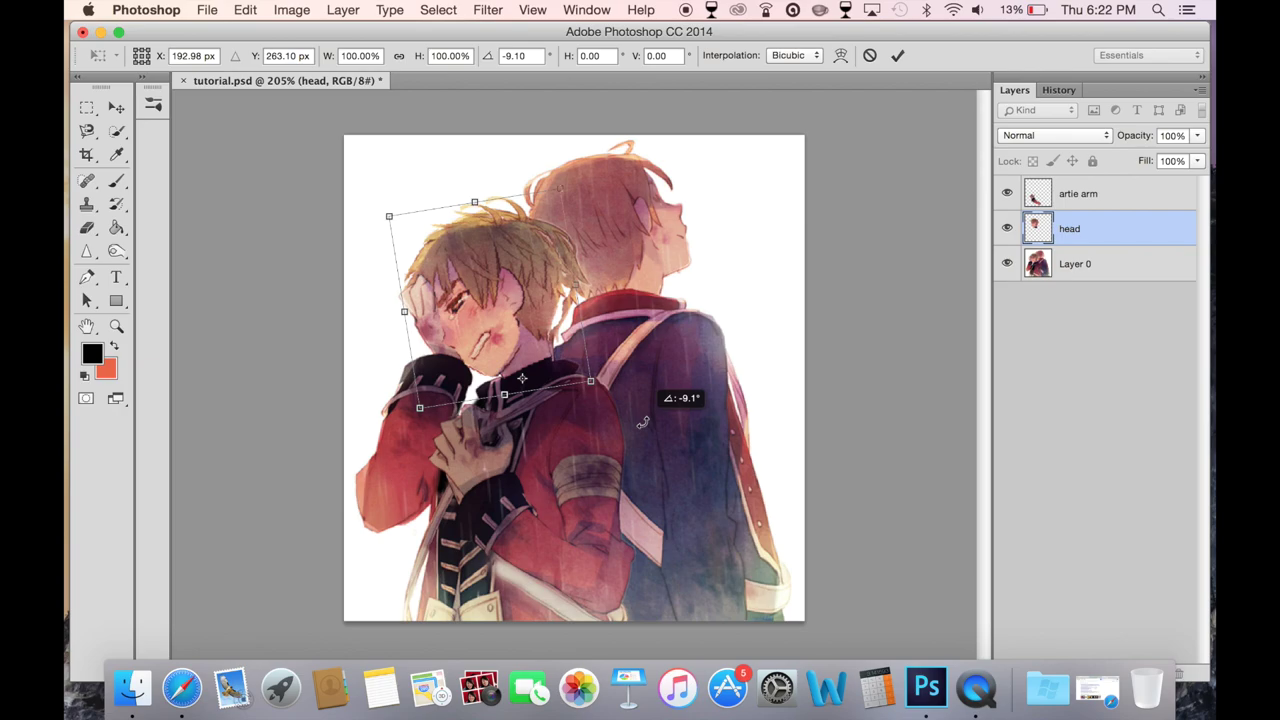
left_click_drag(643, 425, 642, 424)
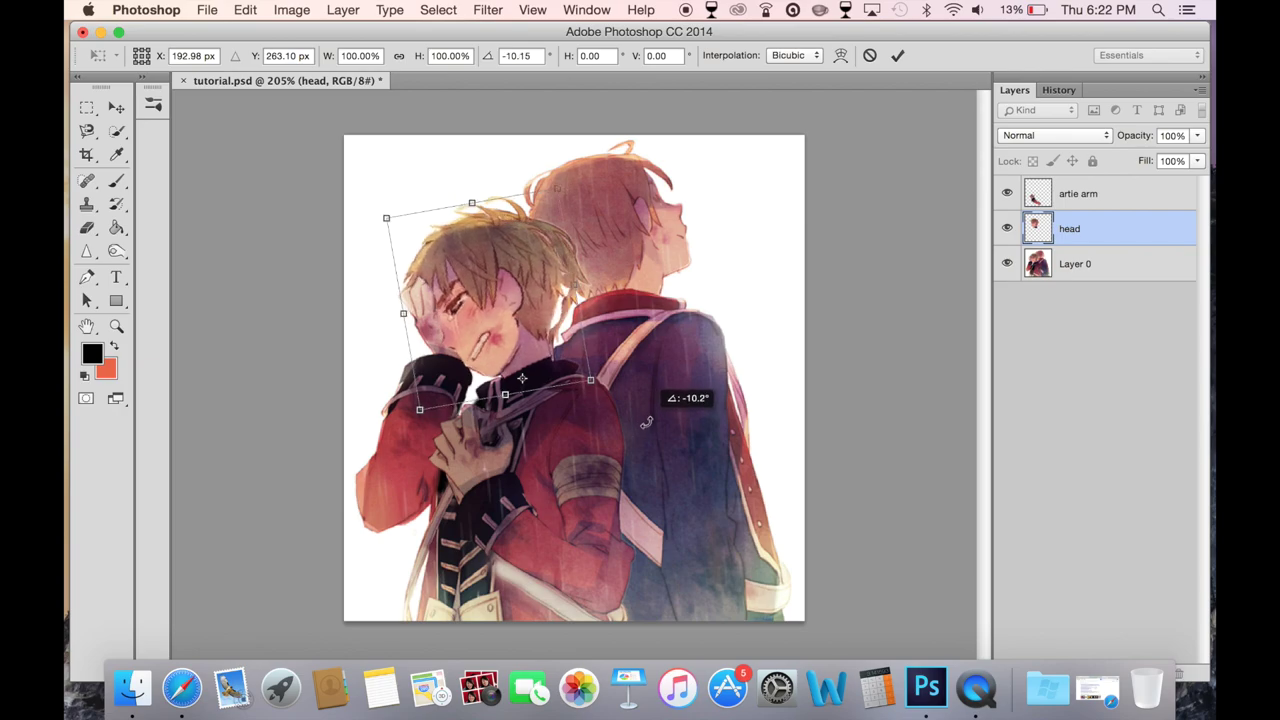
key("Return")
key("l")
key("super+z")
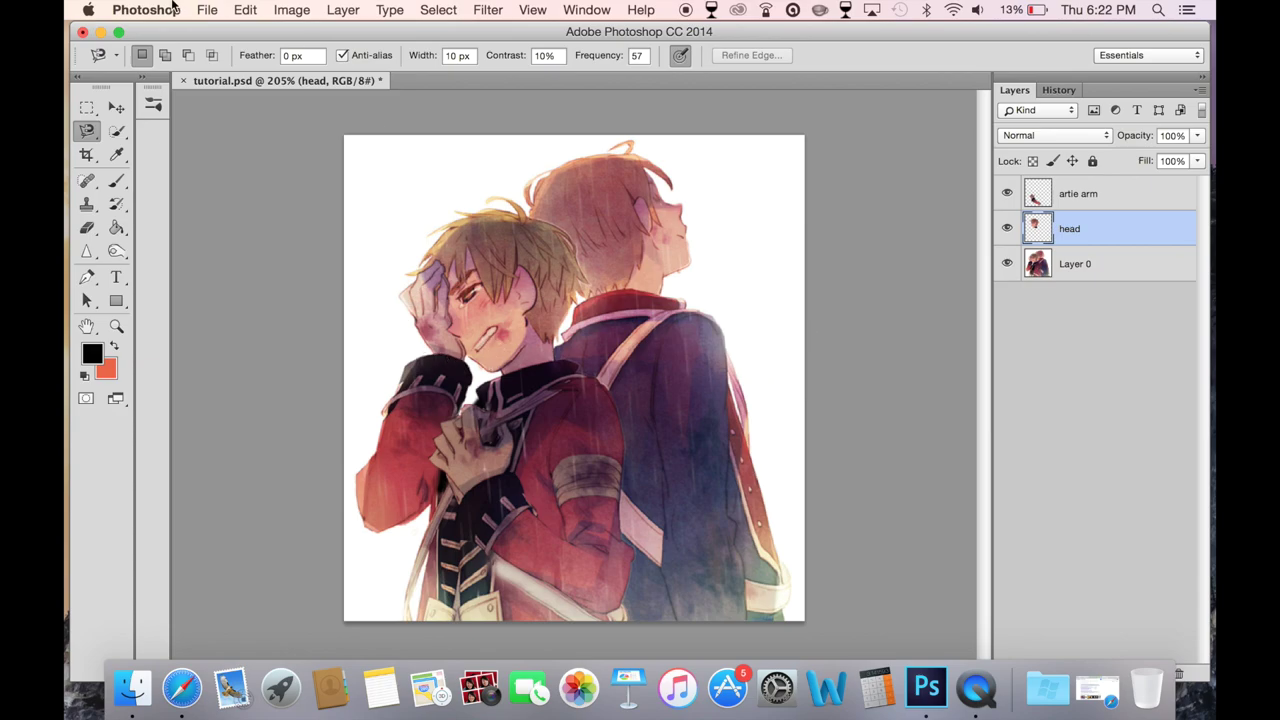
- Try a slight counterclockwise Free Transform rotation of the head layer about the base of the neck, and undo it
left_click(245, 9)
left_click(330, 377)
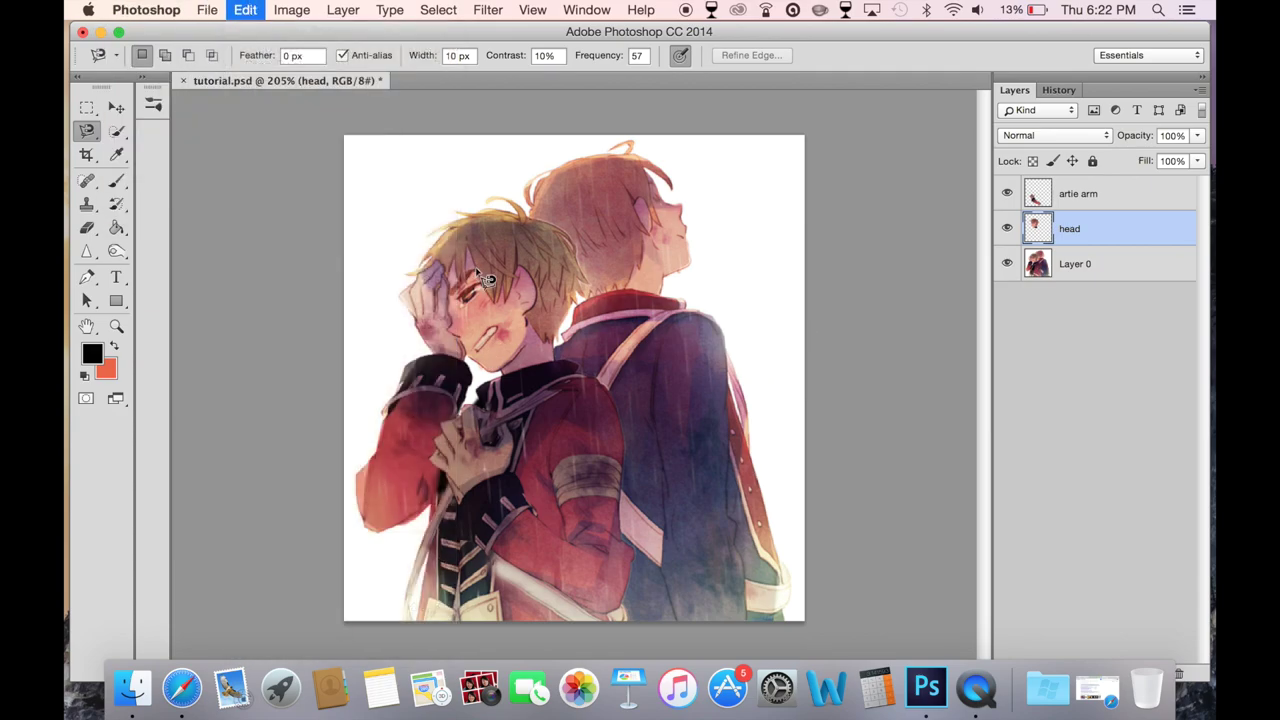
left_click_drag(504, 309, 517, 380)
left_click_drag(664, 482, 669, 468)
key("Return")
key("l")
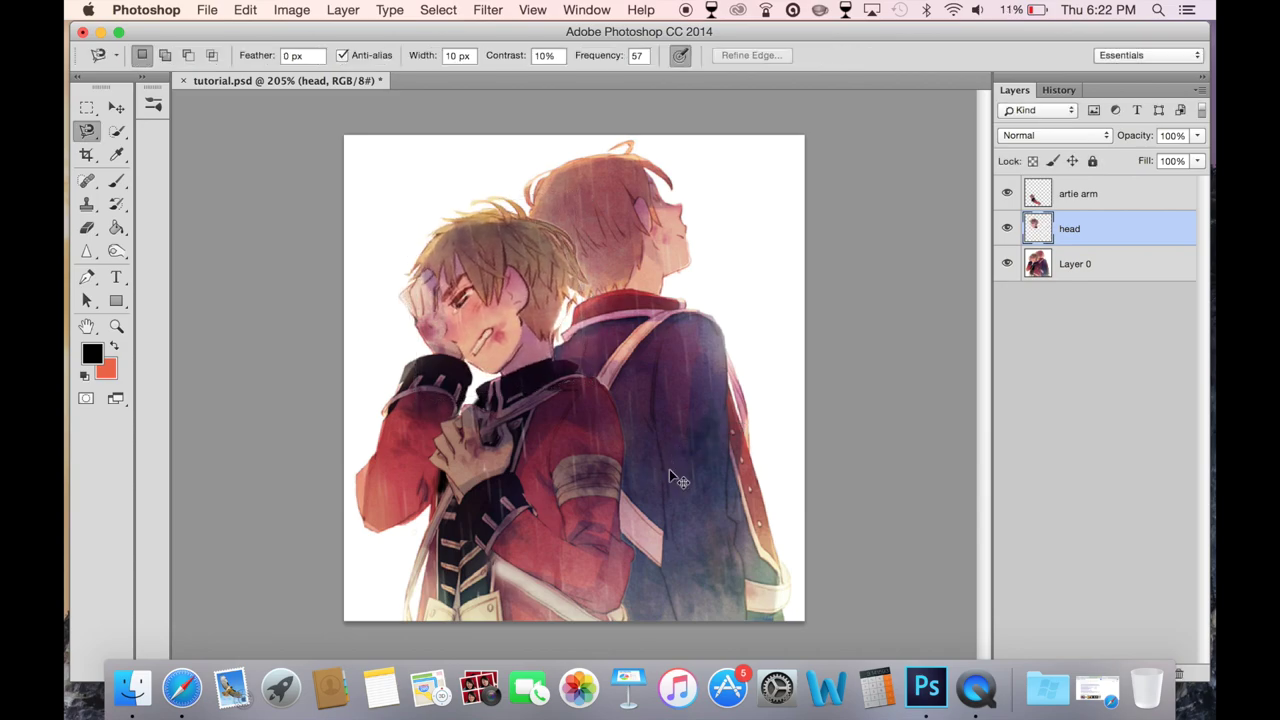
key("super+z")
- Hide the head layer and clone white background over the original face and hair on Layer 0 with a size 45 Clone Stamp
left_click(1006, 229)
left_click(1046, 268)
key("s")
left_click(426, 205, "alt")
mouse_move(447, 228)
left_mouse_down()
mouse_move(485, 268)
mouse_move(506, 190)
mouse_move(502, 346)
mouse_move(529, 326)
left_mouse_up()
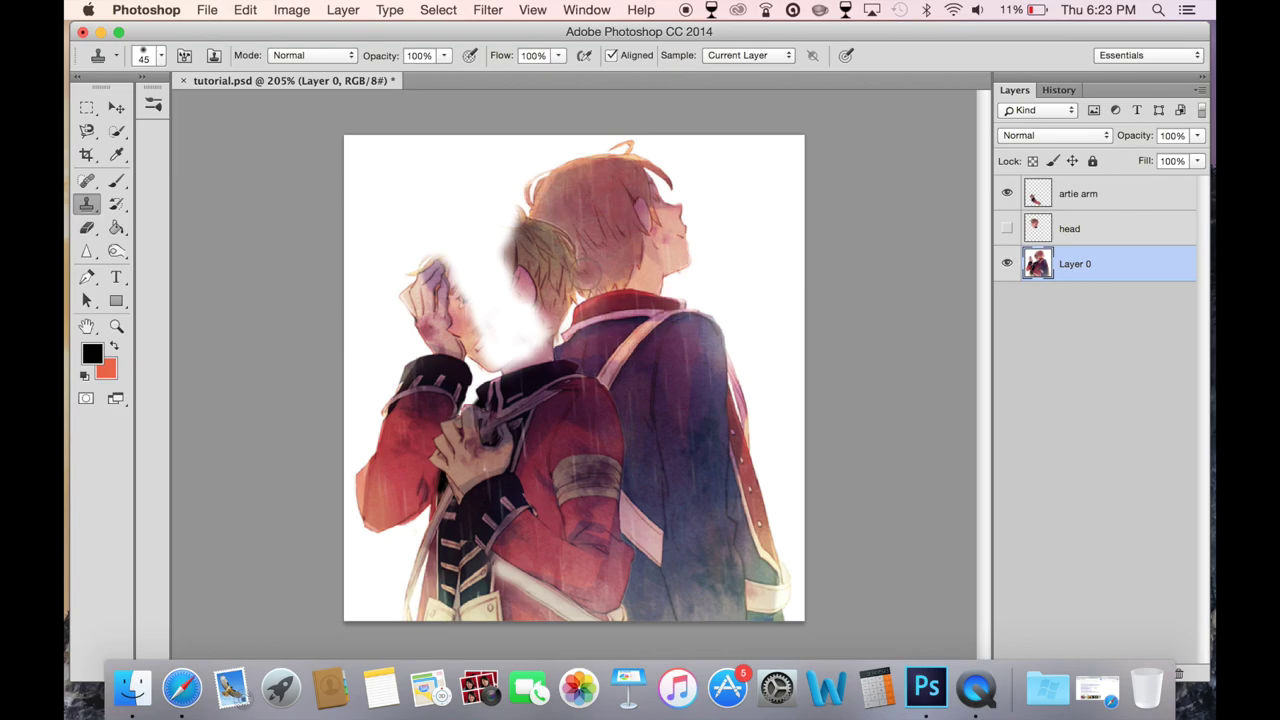
- Clone away the front character's remaining hair beside the rear character's head on Layer 0, stepping back through unwanted strokes
mouse_move(563, 215)
left_mouse_down()
mouse_move(552, 262)
mouse_move(574, 262)
mouse_move(535, 291)
left_mouse_up()
key("super+alt+z")
key("super+alt+z")
key("super+alt+z")
key("super+alt+z")
key("super+alt+z")
key("super+alt+z")
key("super+alt+z")
key("super+alt+z")
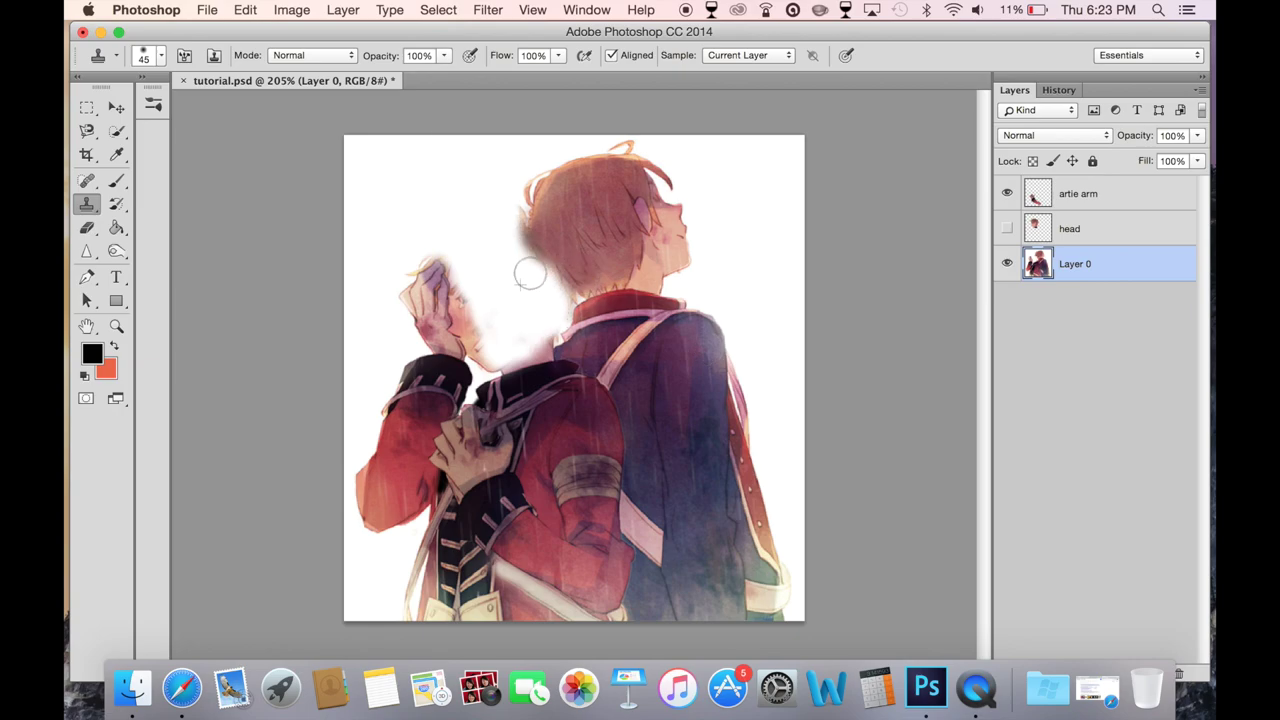
- Retouch the area above the front character's collar with the Clone Stamp reduced to size 28, and show the head layer again
left_click(545, 345)
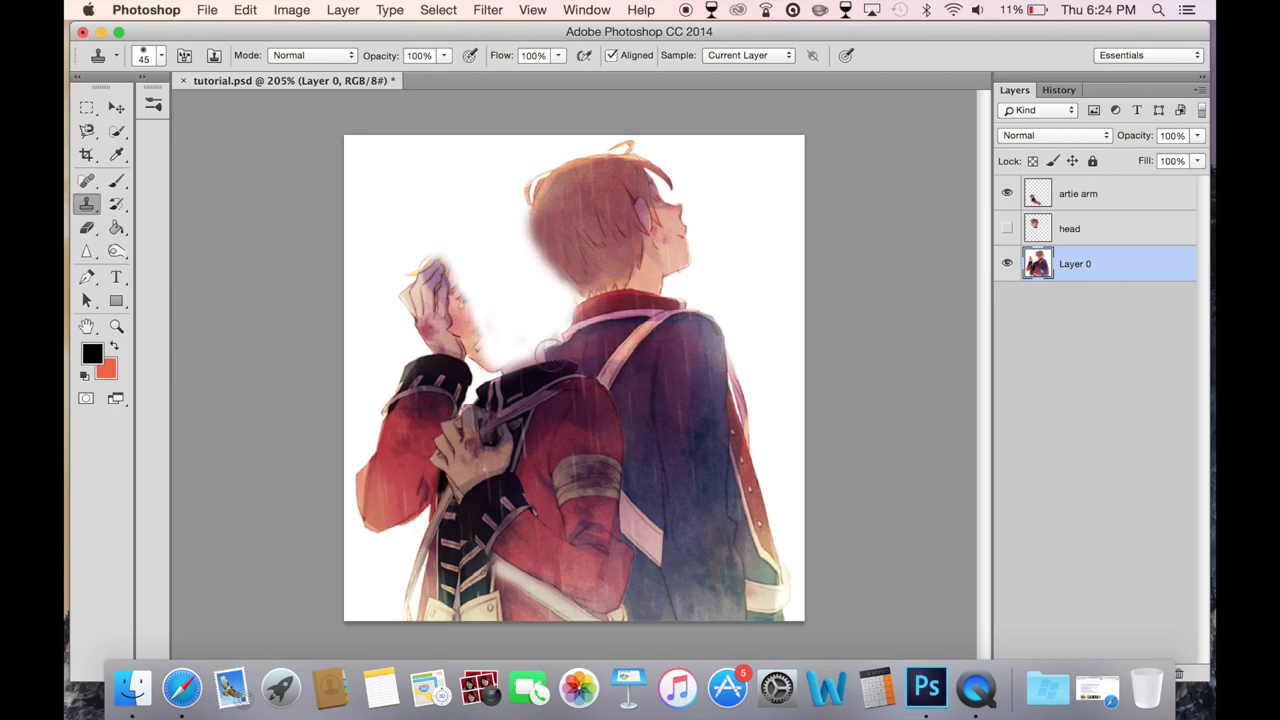
left_click(556, 352)
key("[")
left_click(544, 320, "alt")
left_click(551, 335)
key("super+alt+z")
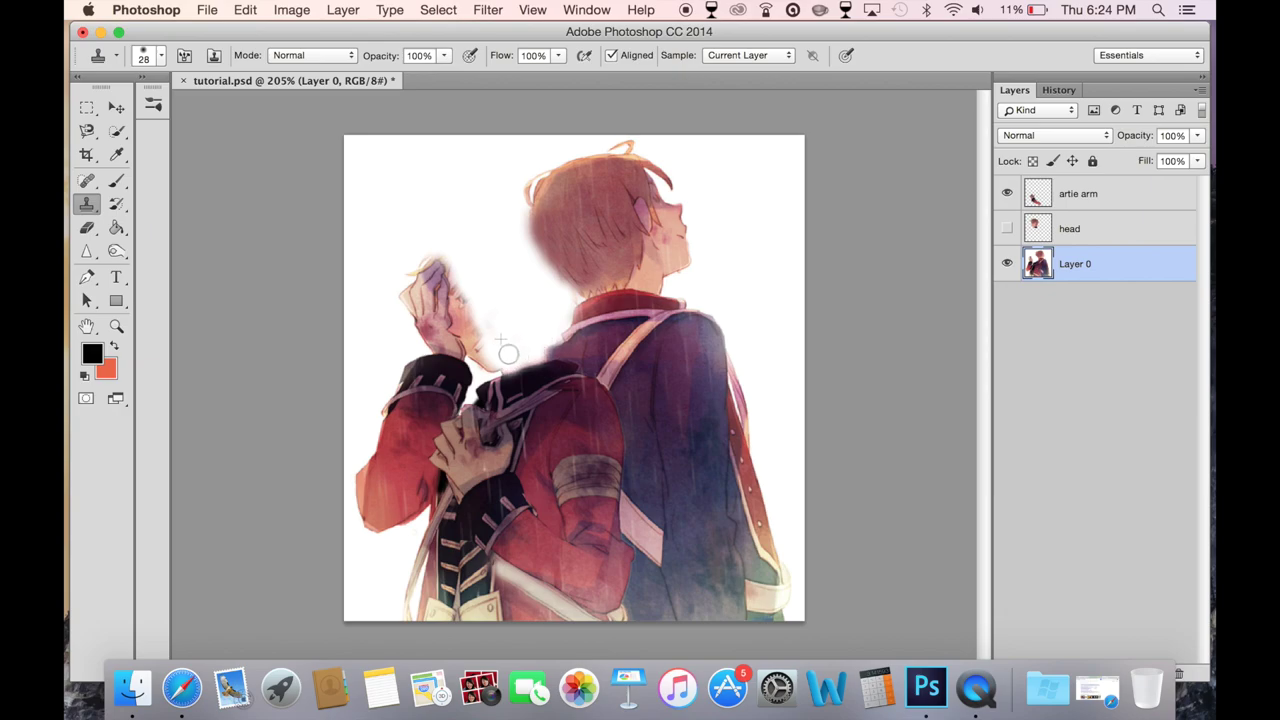
left_click(1008, 228)
left_click(245, 10)
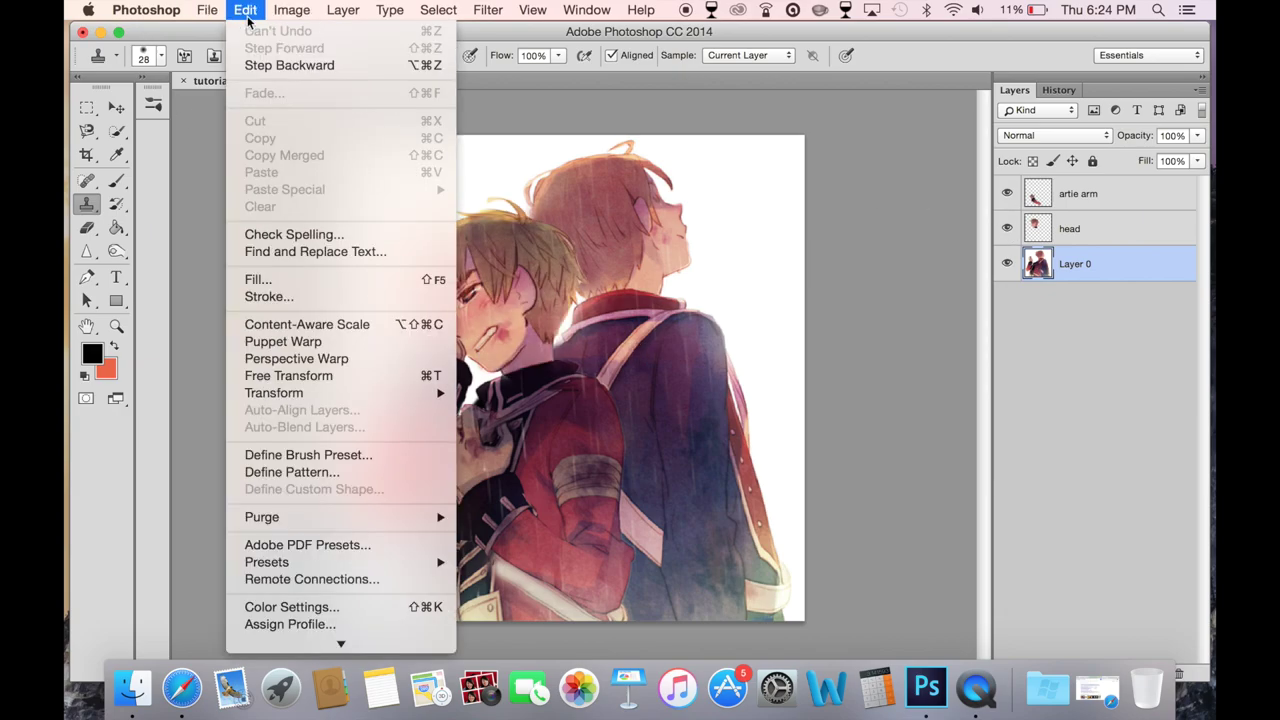
left_click(380, 374)
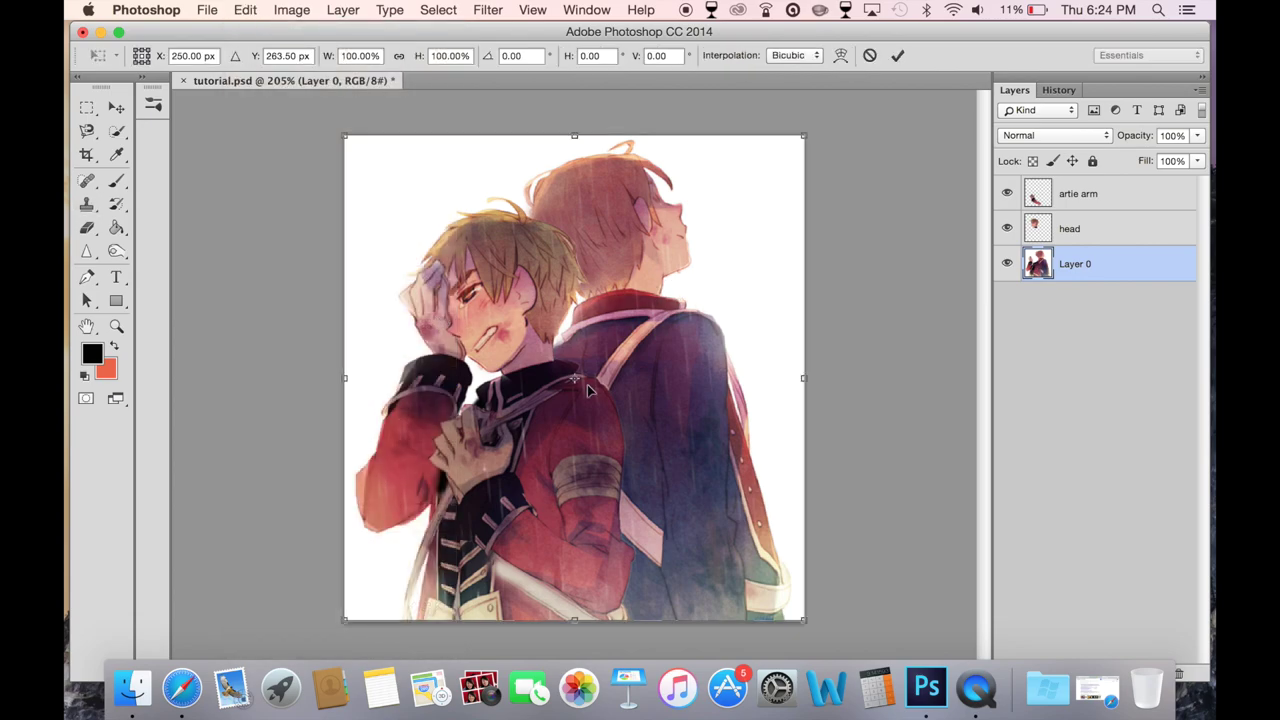
key("Escape")
- Try rotating the head layer counterclockwise about the neck over the retouched background with Free Transform, and undo it
left_click(1105, 236)
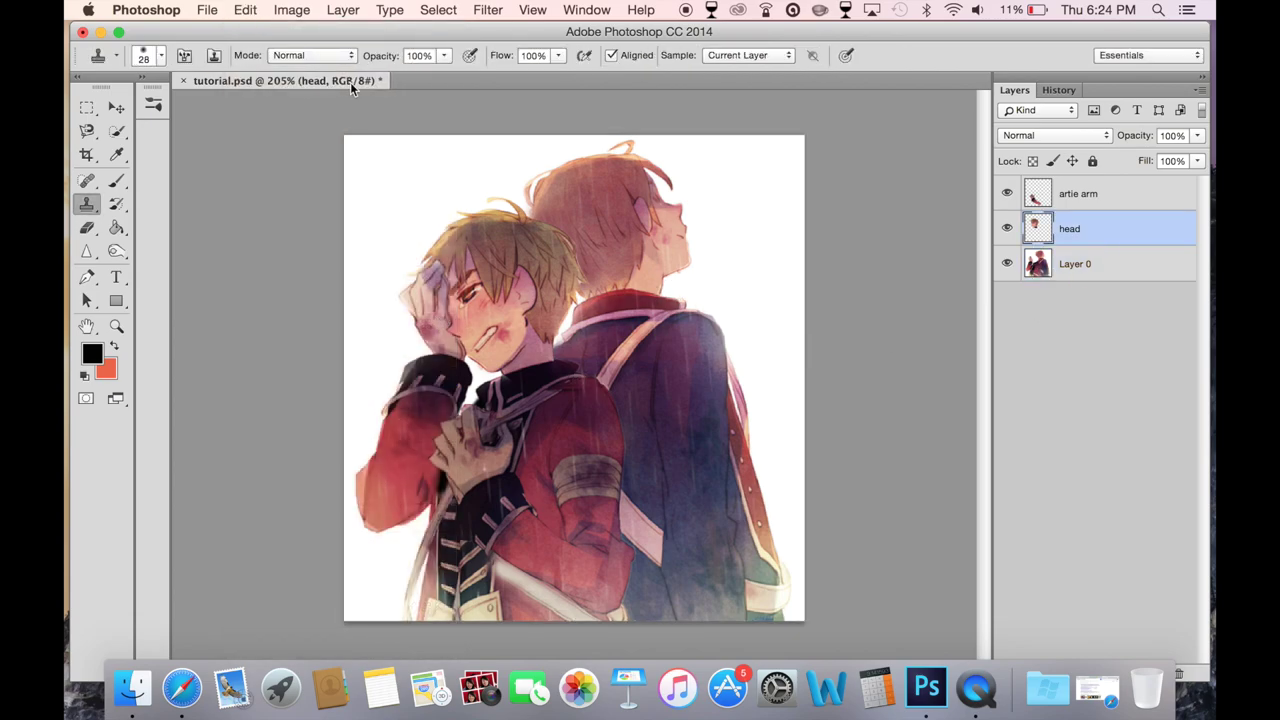
left_click(245, 10)
left_click(330, 368)
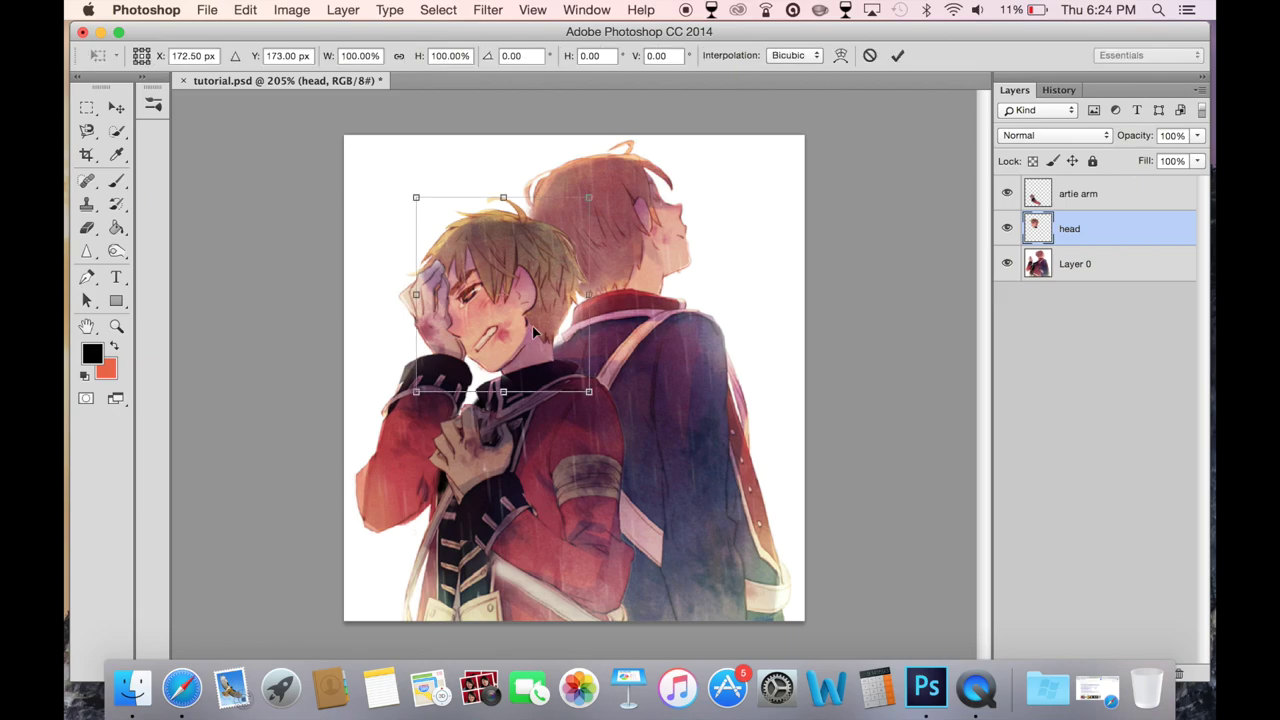
left_click_drag(506, 334, 520, 381)
mouse_move(750, 461)
left_mouse_down()
mouse_move(772, 398)
mouse_move(740, 436)
mouse_move(750, 398)
left_mouse_up()
key("Return")
key("s")
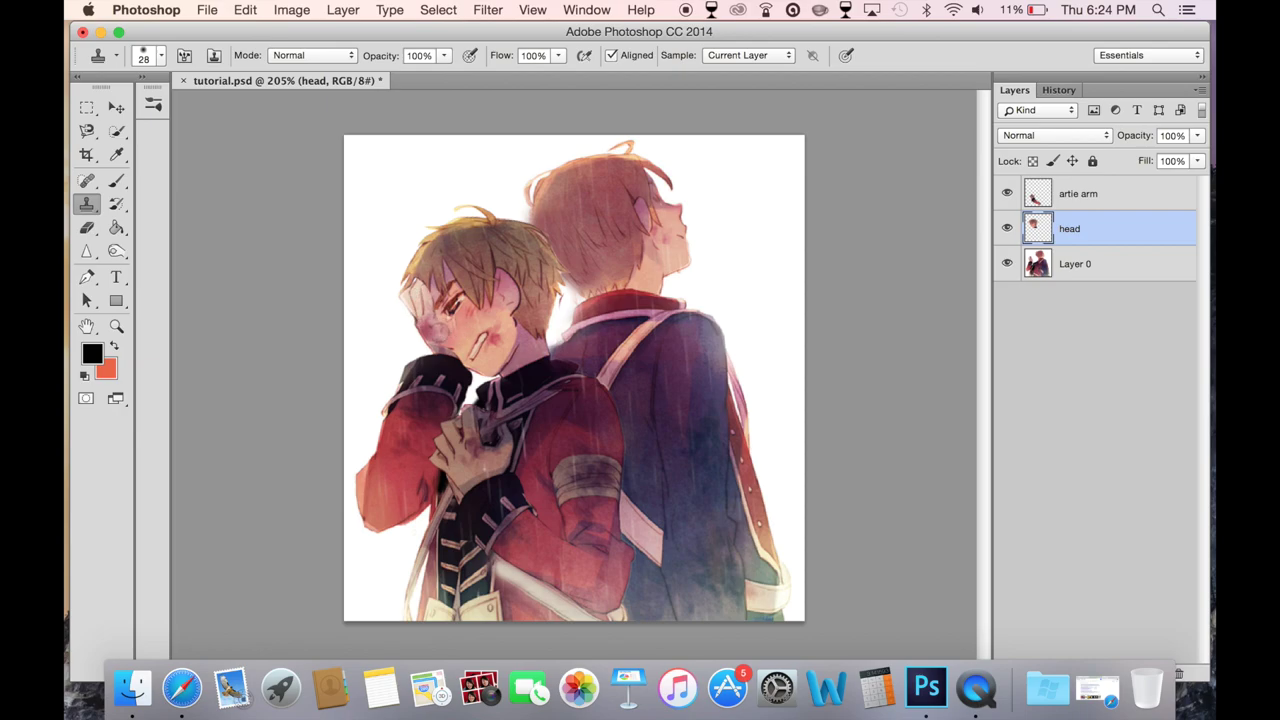
key("super+z")
key("super+z")
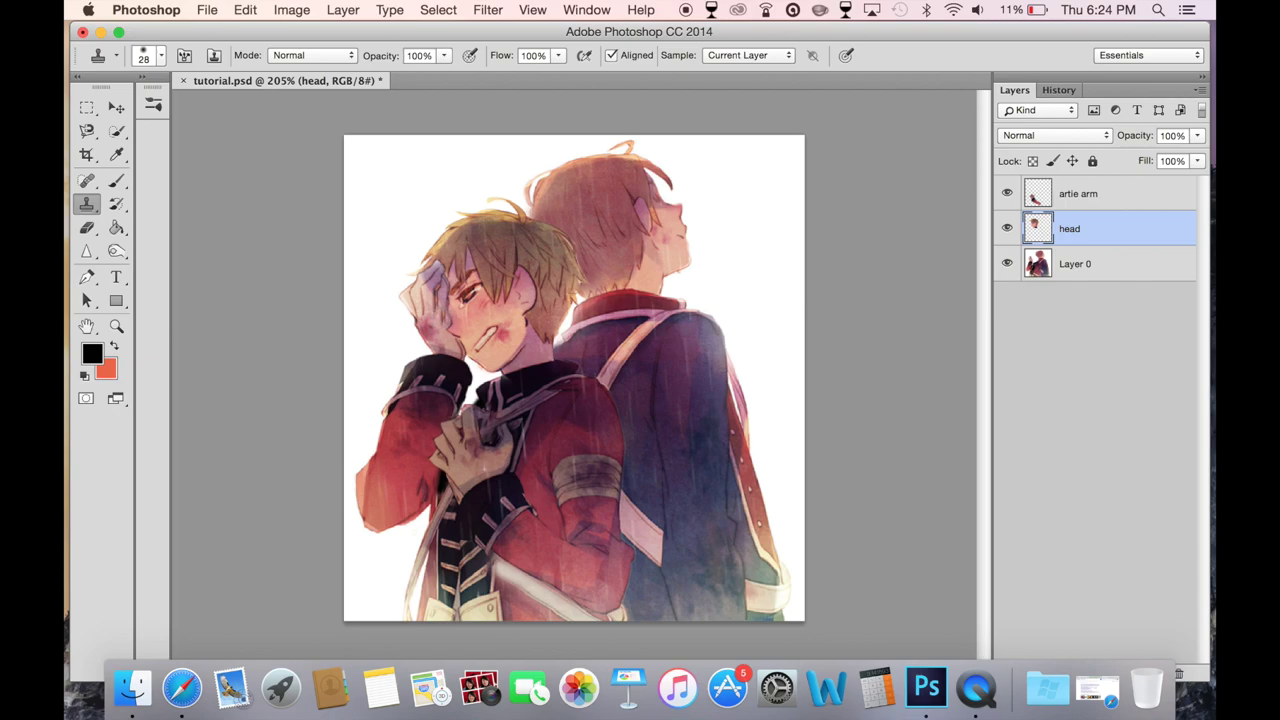
- Outline the front character's raised hand and black cuff on Layer 0 with the Magnetic Lasso Tool and copy them to a new layer
left_click(1071, 266)
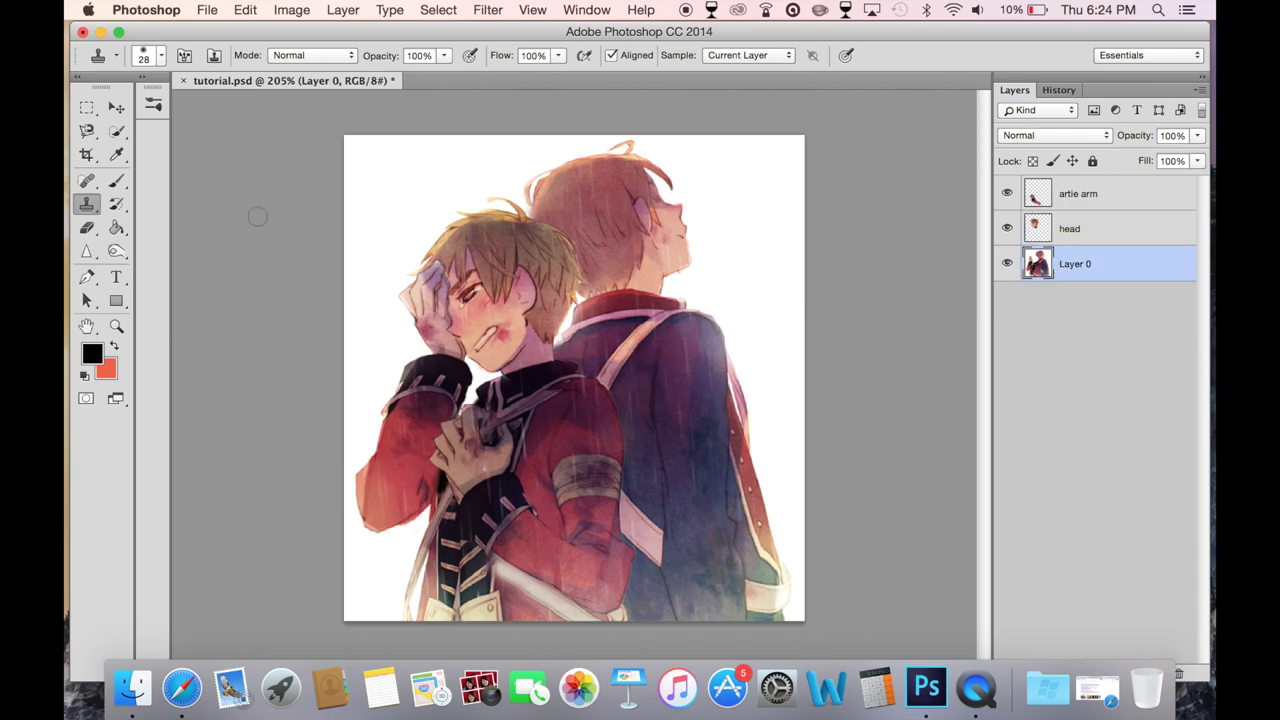
mouse_move(86, 133)
left_mouse_down()
mouse_move(130, 128)
mouse_move(135, 139)
mouse_move(95, 133)
mouse_move(135, 151)
left_mouse_up()
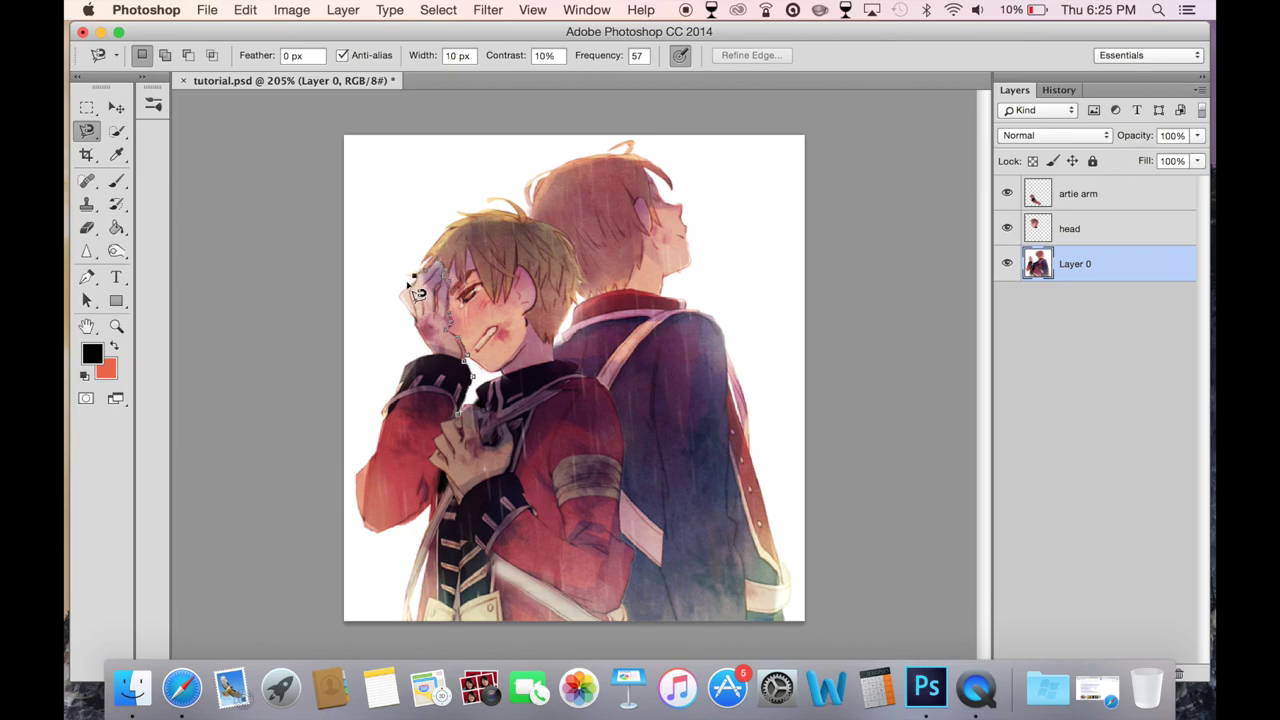
left_click(371, 398)
double_click(468, 425)
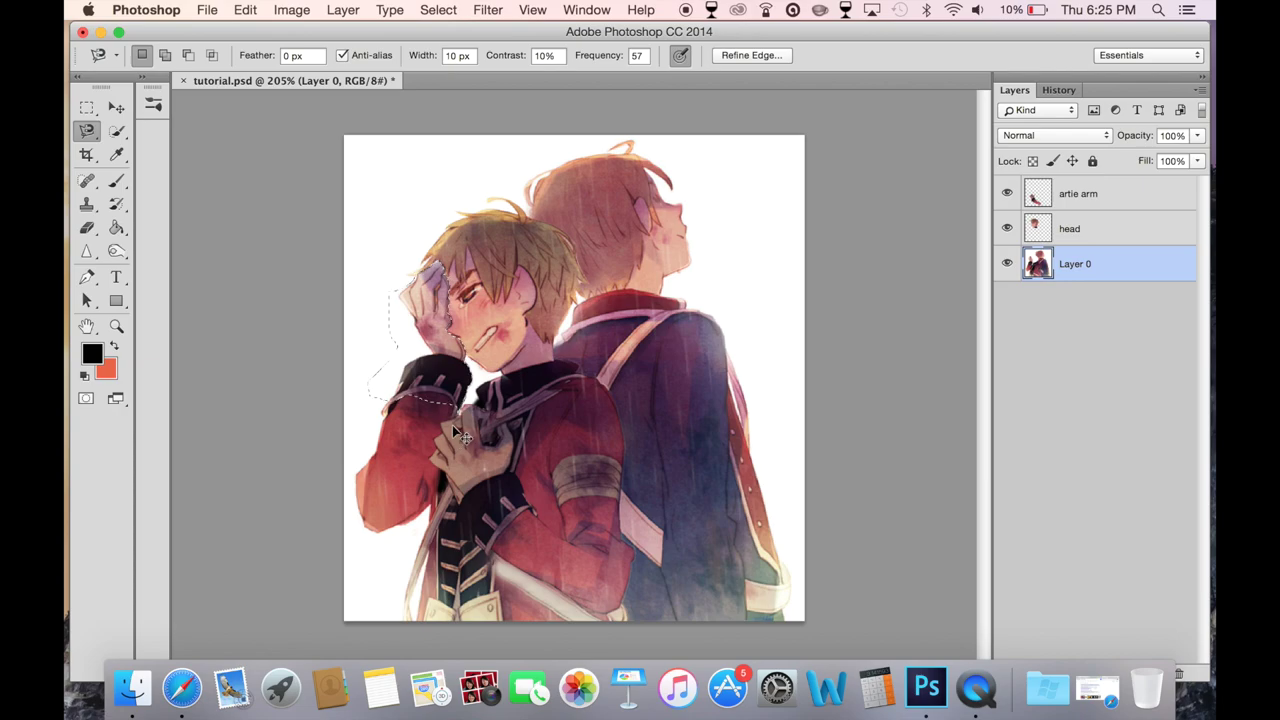
key("super+j")
- Rename the new hand copy's layer "artie left arm" and move it above the head layer
double_click(1071, 264)
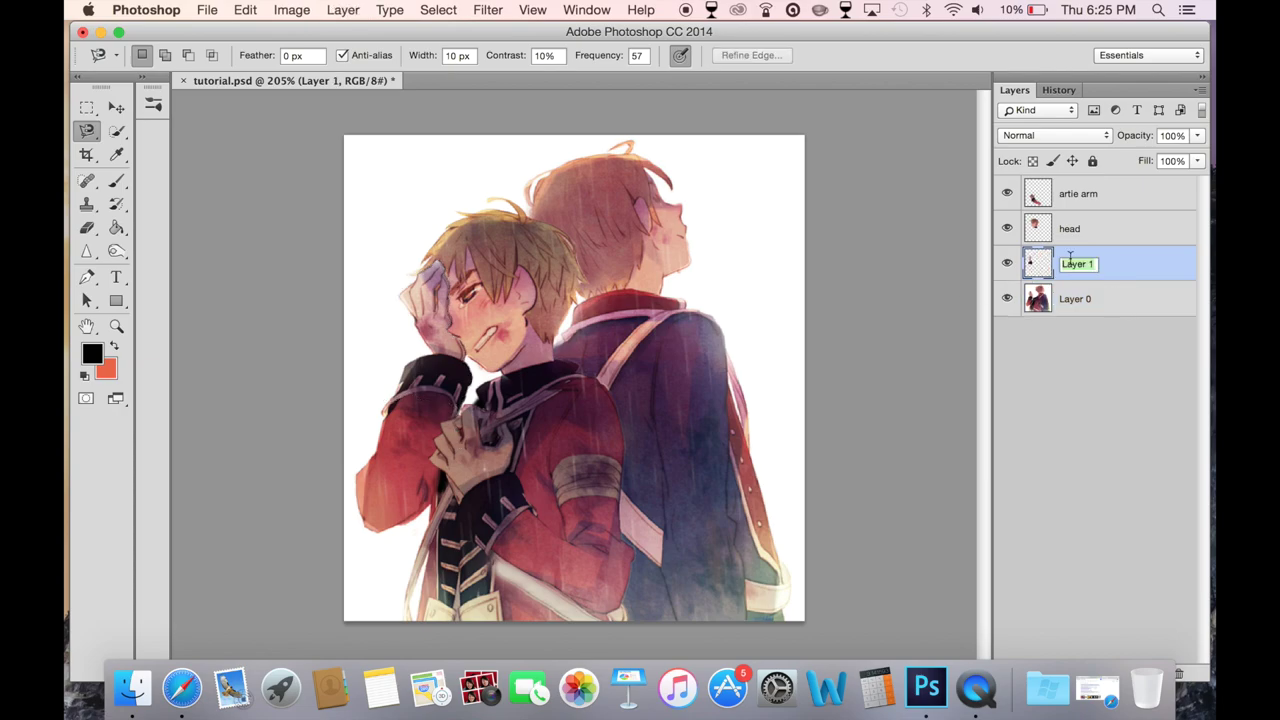
type("artie left arm")
key("Return")
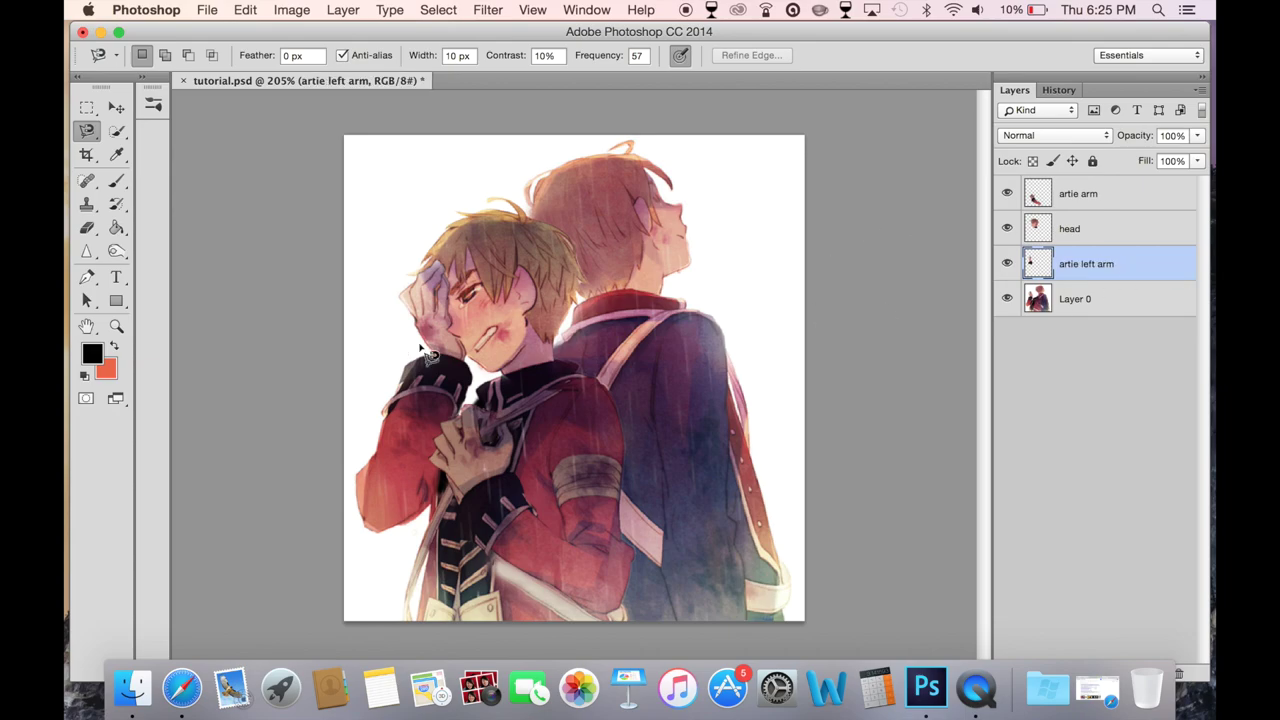
left_click_drag(1103, 263, 1100, 229)
- Try rotating the head layer counterclockwise about the neck beneath the "artie left arm" layer with Free Transform, and undo it
left_click(1094, 264)
left_click(245, 9)
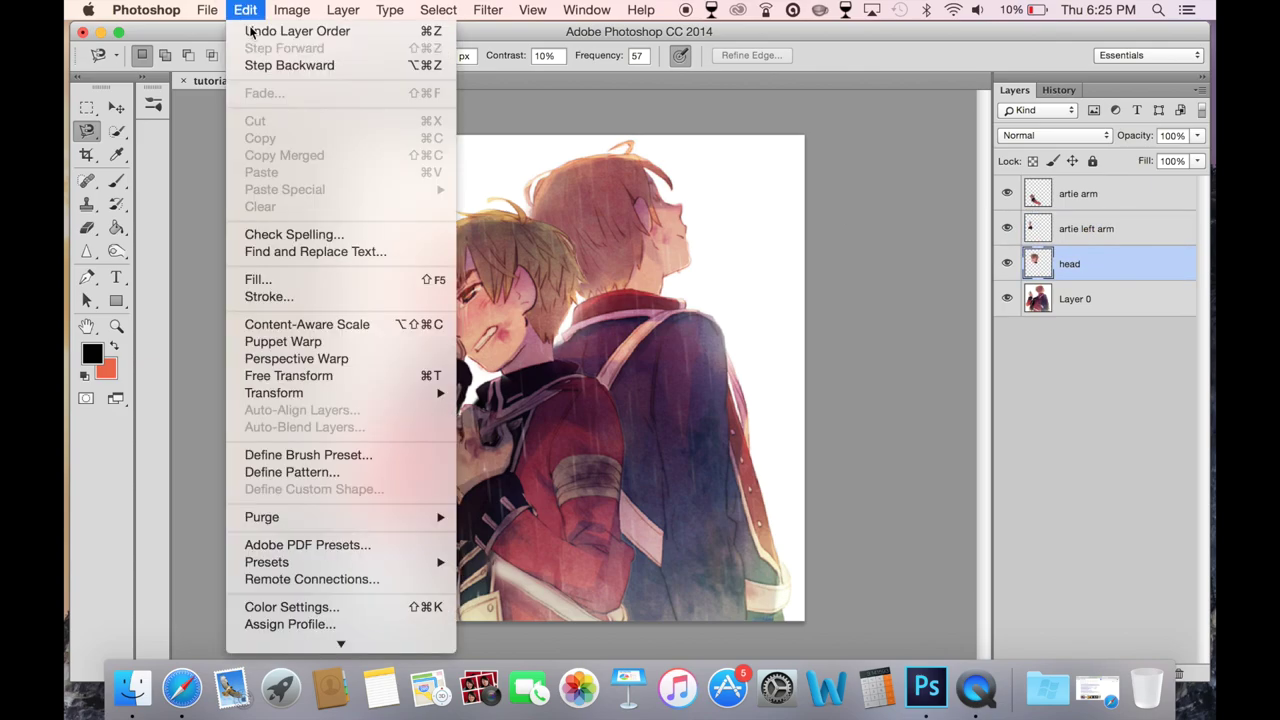
left_click(294, 375)
left_click_drag(510, 297, 519, 378)
mouse_move(666, 461)
left_mouse_down()
mouse_move(676, 428)
mouse_move(655, 456)
mouse_move(684, 391)
mouse_move(680, 440)
left_mouse_up()
key("Return")
key("l")
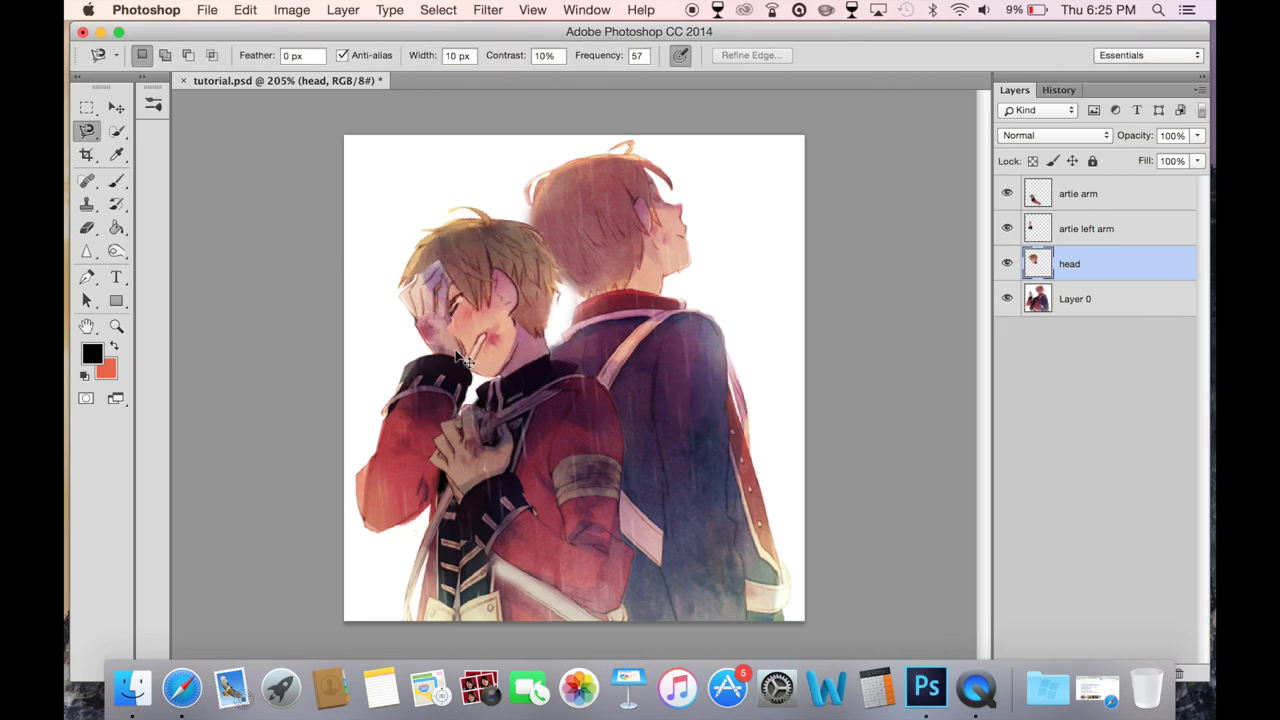
key("super+z")
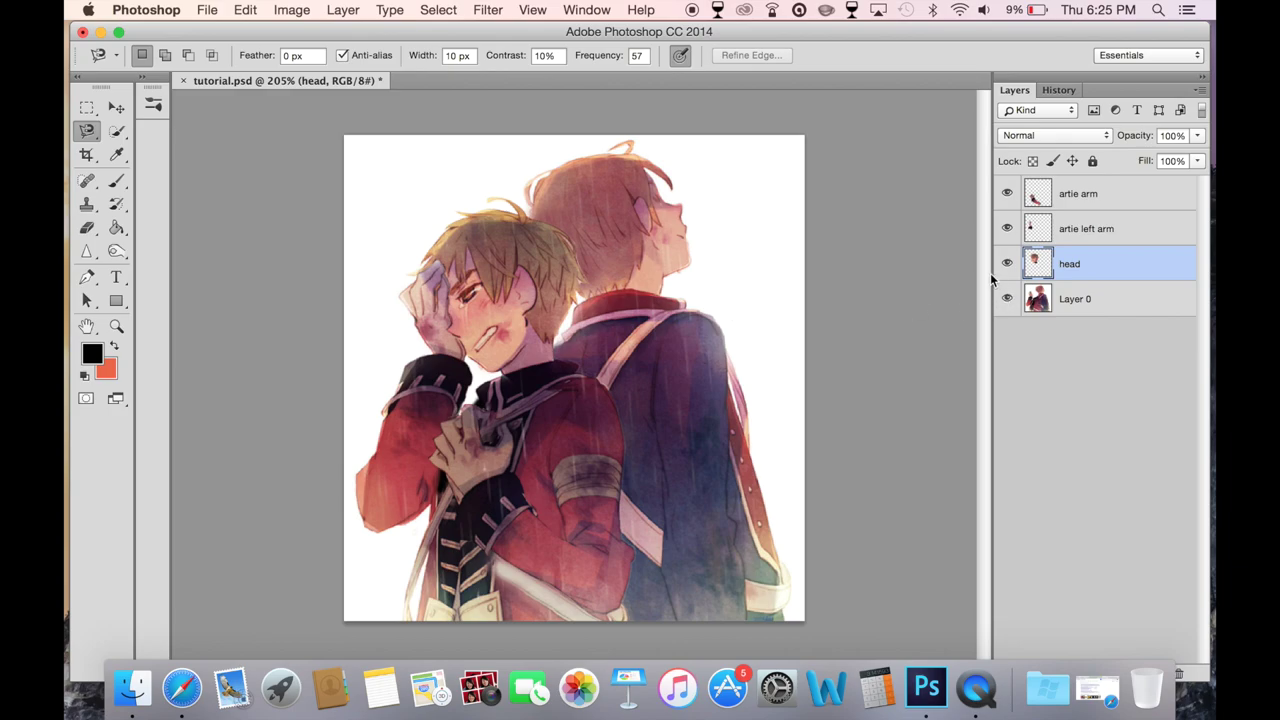
- Hide the head layer briefly to check the artwork behind it, show it again, and select the "artie left arm" layer
left_click(1008, 264)
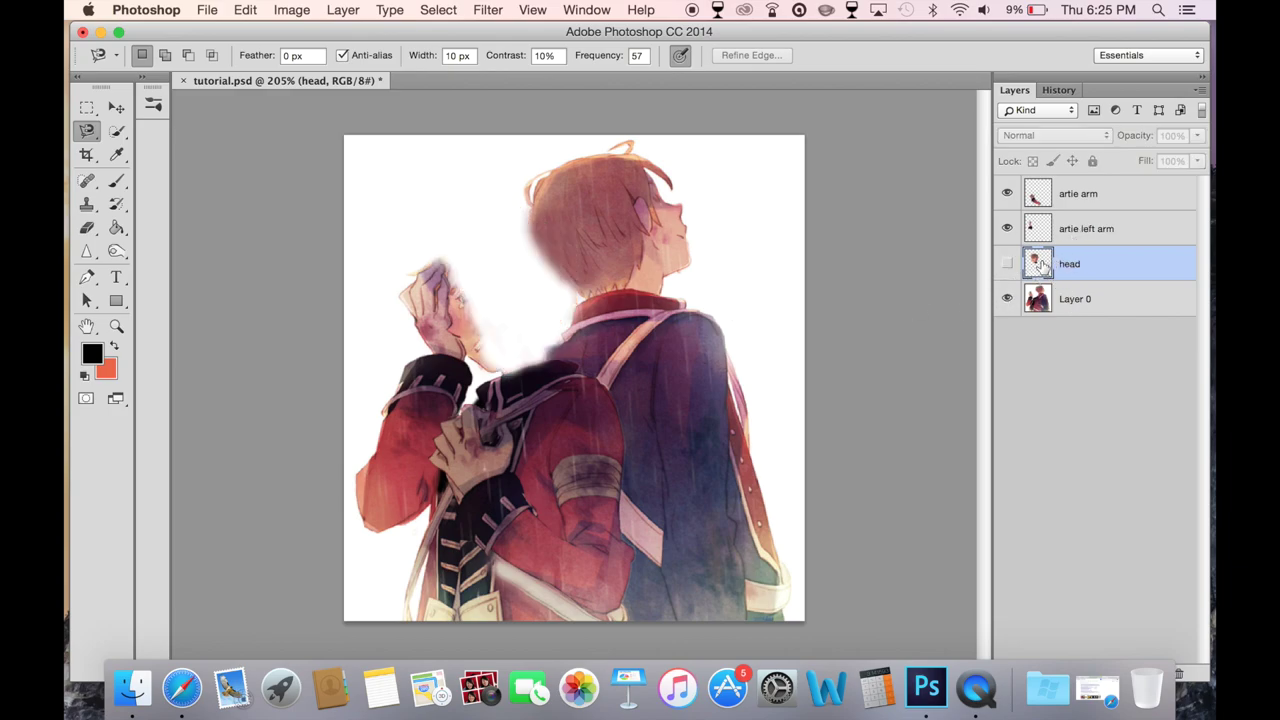
left_click(1008, 262)
left_click(1112, 227)
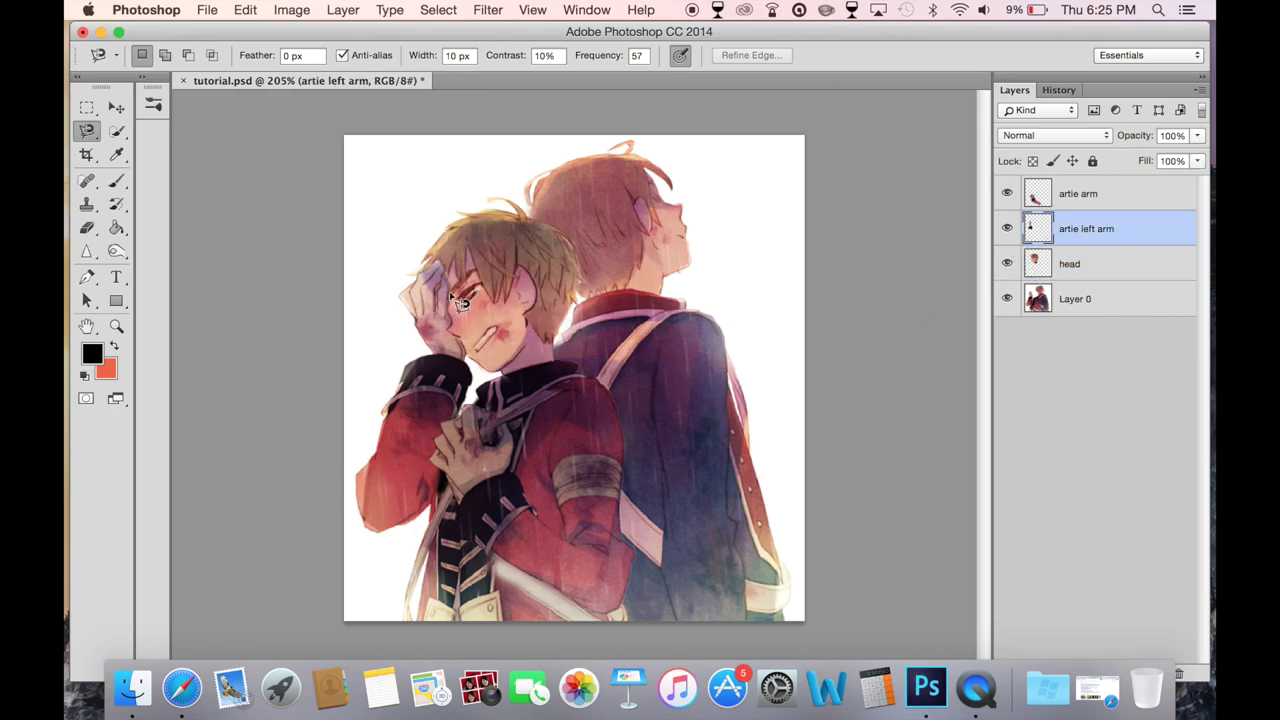
- Retouch the background beside the raised hand on the "artie left arm" layer with the Clone Stamp and save the document
left_click(87, 203)
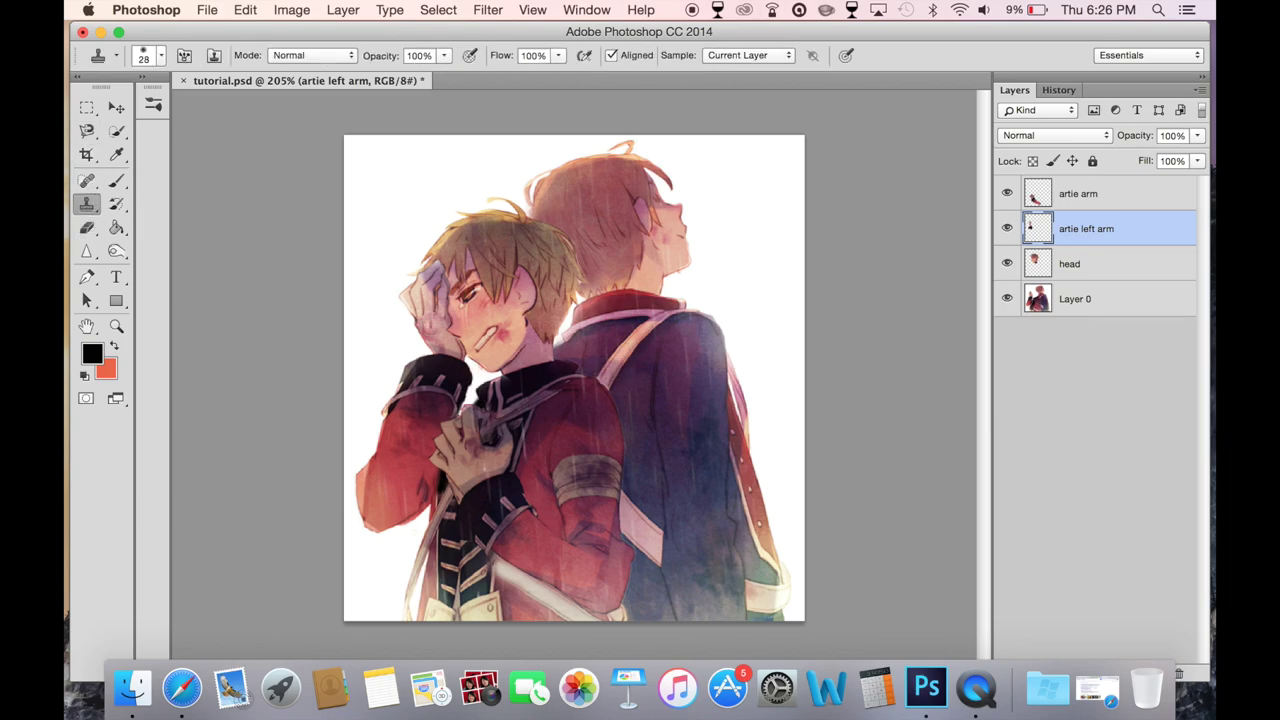
mouse_move(424, 324)
left_mouse_down()
mouse_move(372, 324)
mouse_move(406, 324)
left_mouse_up()
key("super+s")
- Isolate the "artie left arm" layer, erase excess white beside the raised hand, and show the other layers again
left_click(1007, 263)
left_click(1007, 298)
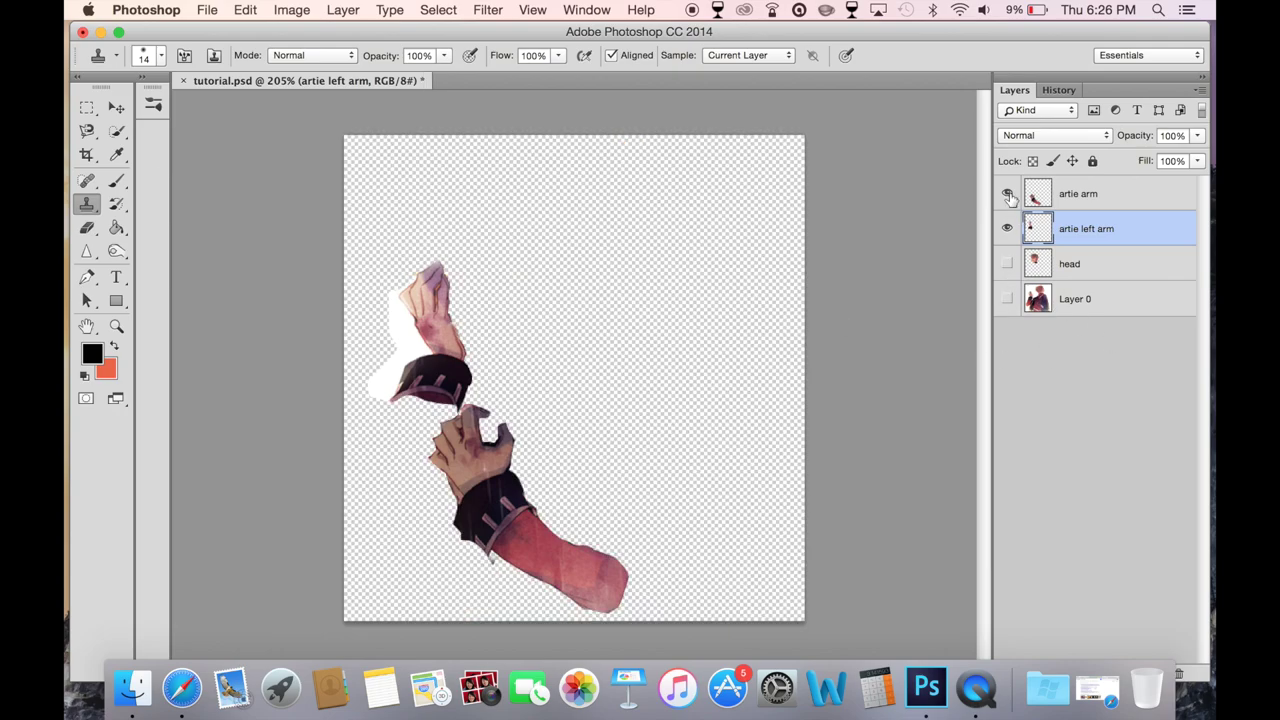
left_click(1007, 193)
left_click(88, 228)
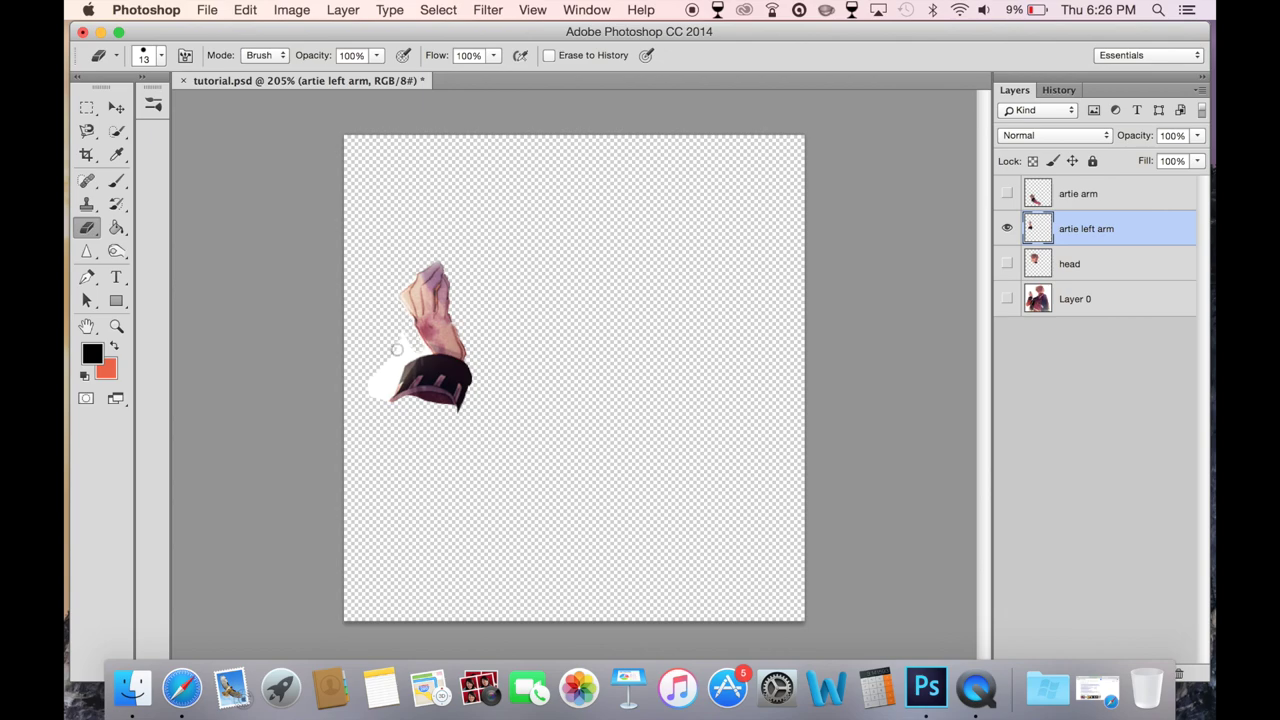
left_click(1007, 193)
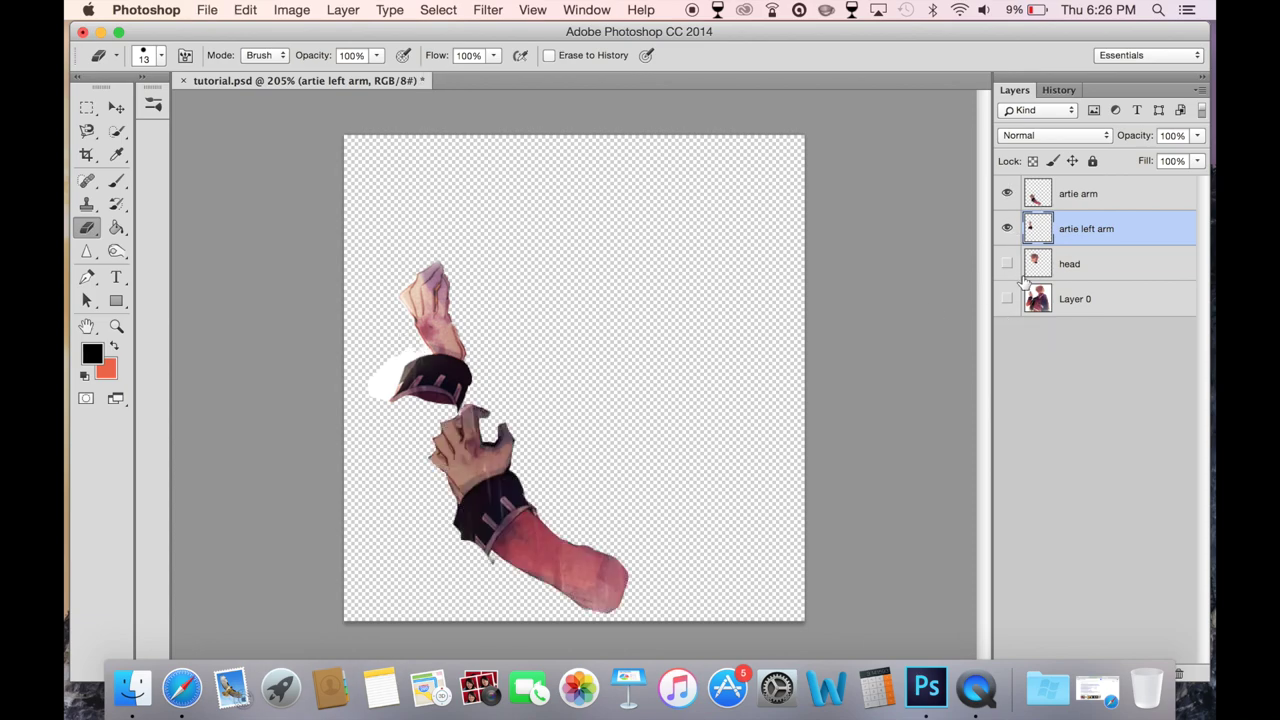
left_click(1007, 263)
left_click(1007, 298)
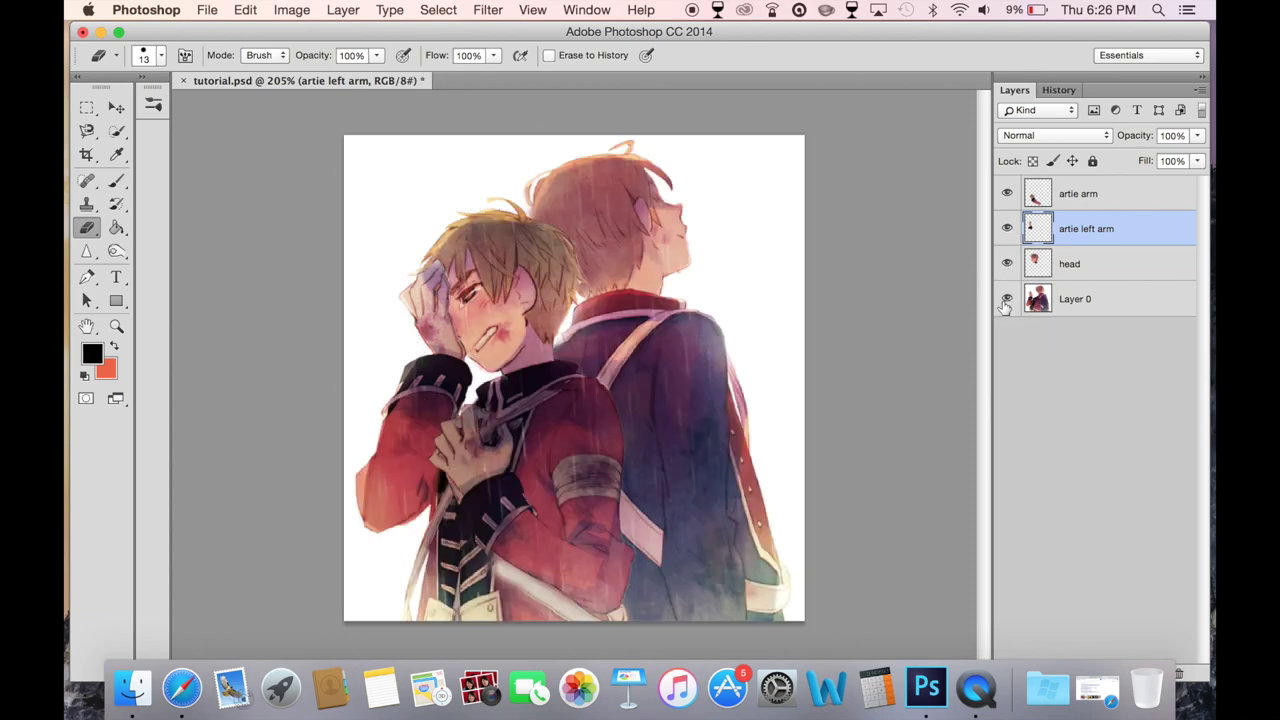
- Try rotating the head layer about -27.7° around the base of the neck with Free Transform
left_click(1097, 270)
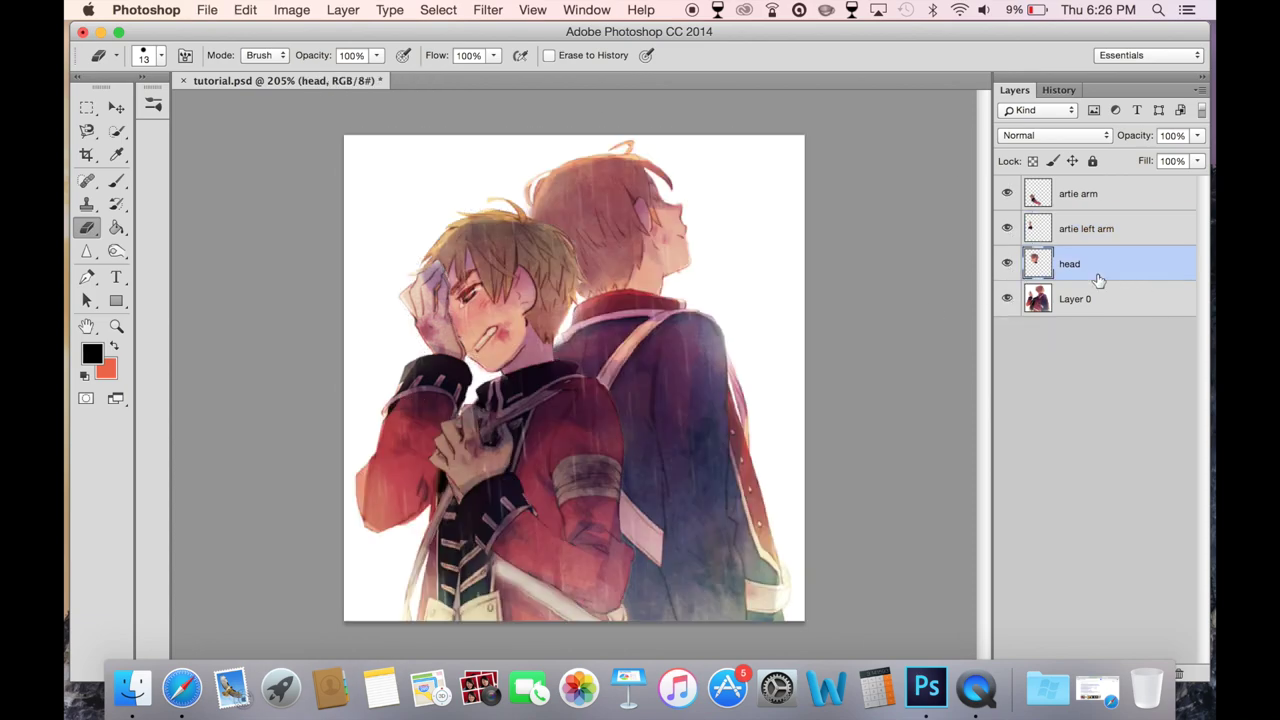
left_click(245, 10)
left_click(300, 377)
left_click_drag(503, 294, 520, 385)
mouse_move(665, 440)
left_mouse_down()
mouse_move(672, 400)
mouse_move(672, 430)
mouse_move(671, 414)
mouse_move(578, 388)
mouse_move(604, 410)
mouse_move(573, 289)
mouse_move(583, 393)
left_mouse_up()
key("Return")
key("ctrl+t")
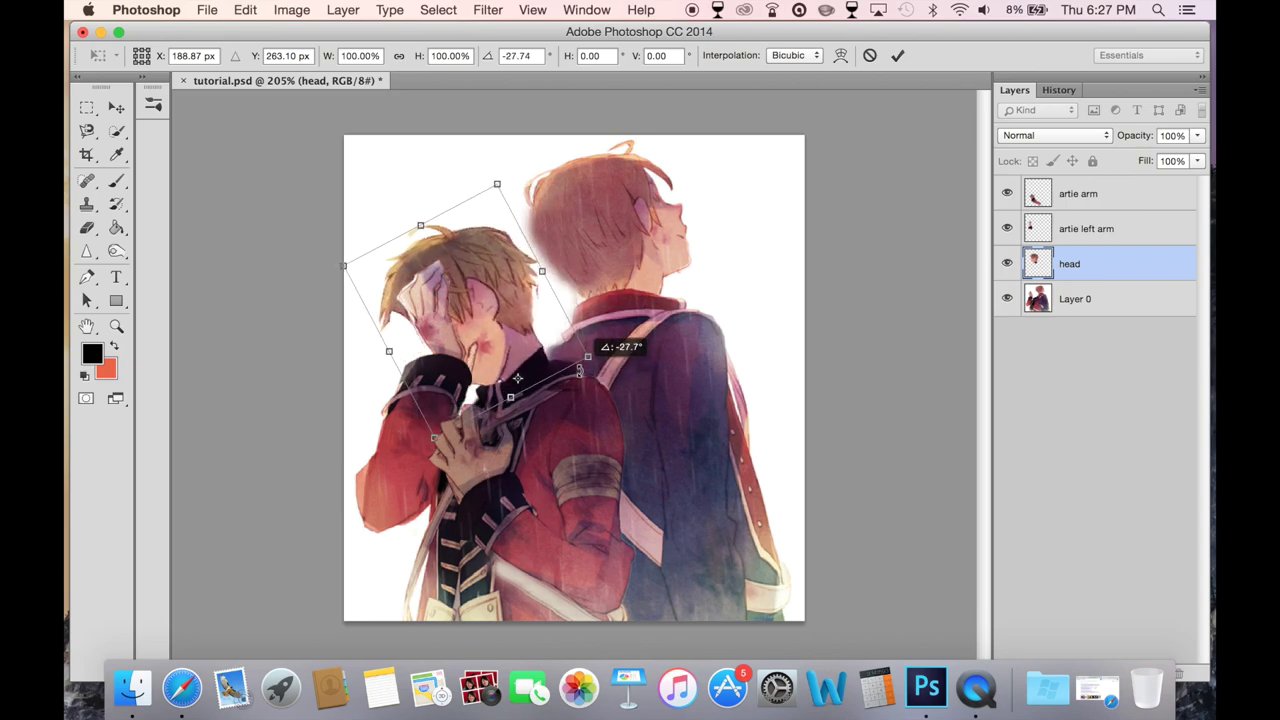
key("Return")
key("e")
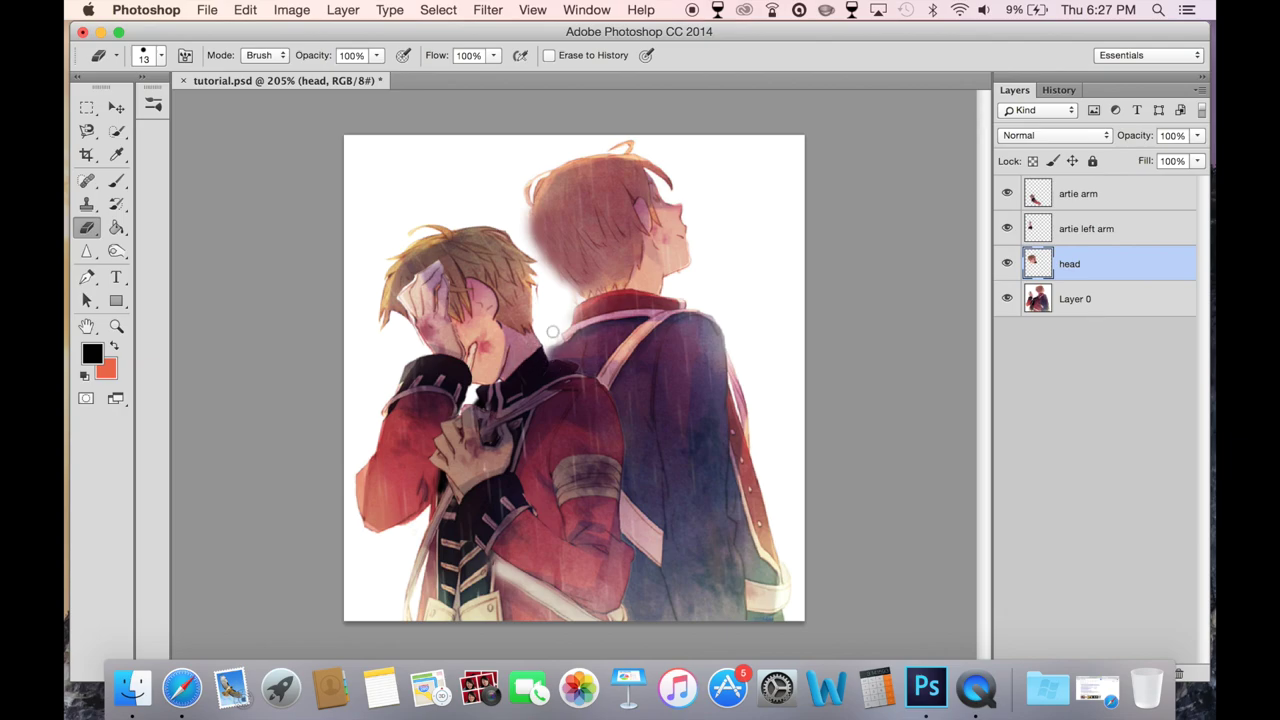
left_click(98, 207)
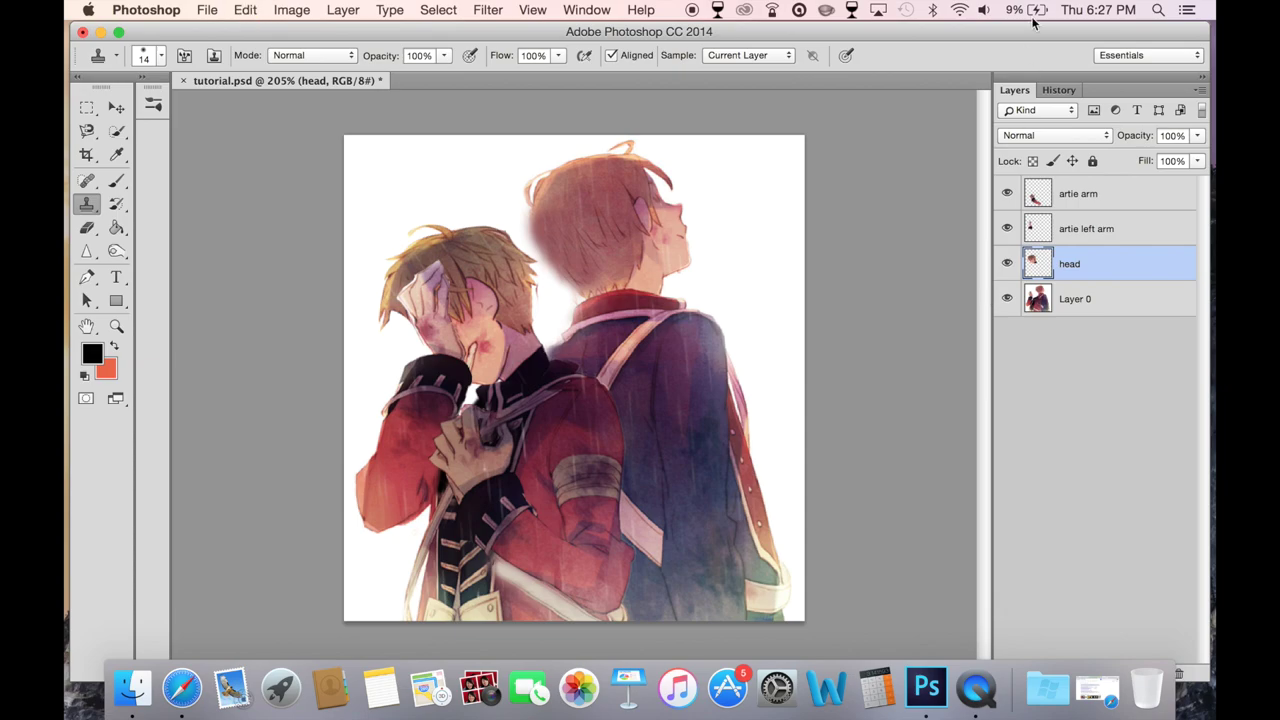
- Roll the document history back to the save before the head's Free Transform and save the document
left_click(1059, 90)
left_click(1065, 612)
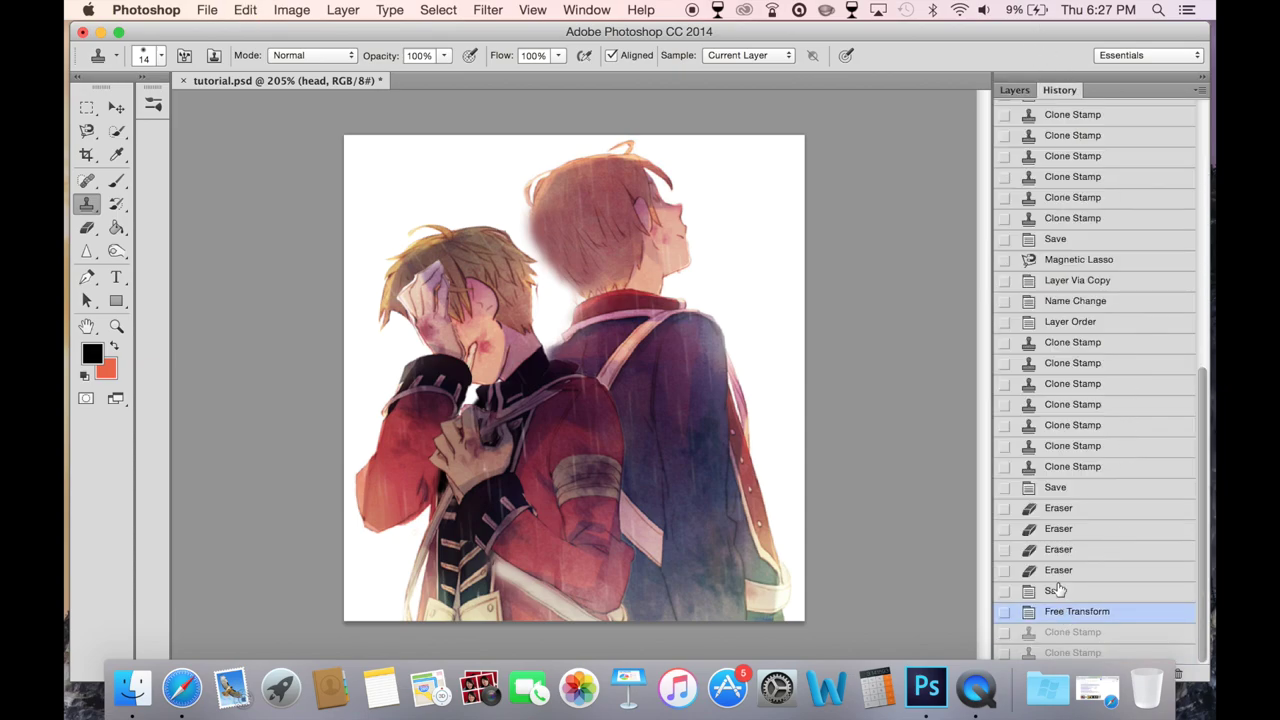
left_click(1058, 577)
left_click(1061, 596)
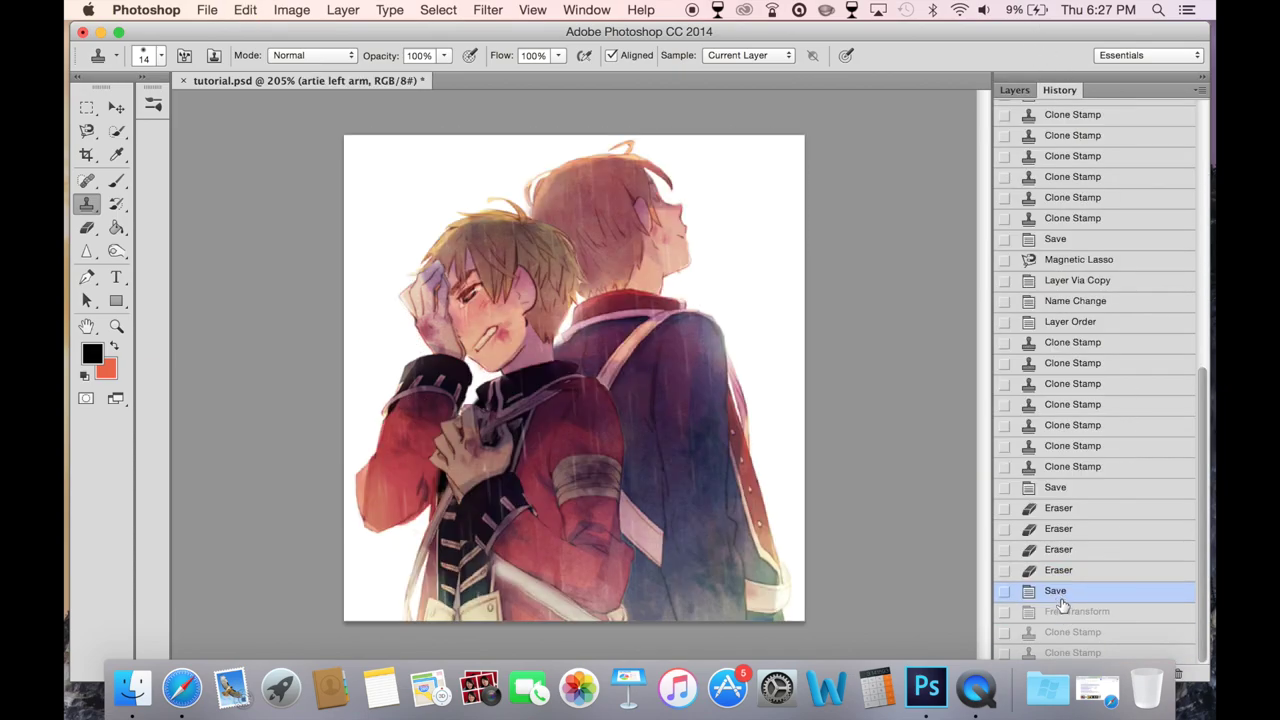
left_click(1013, 90)
key("super+s")
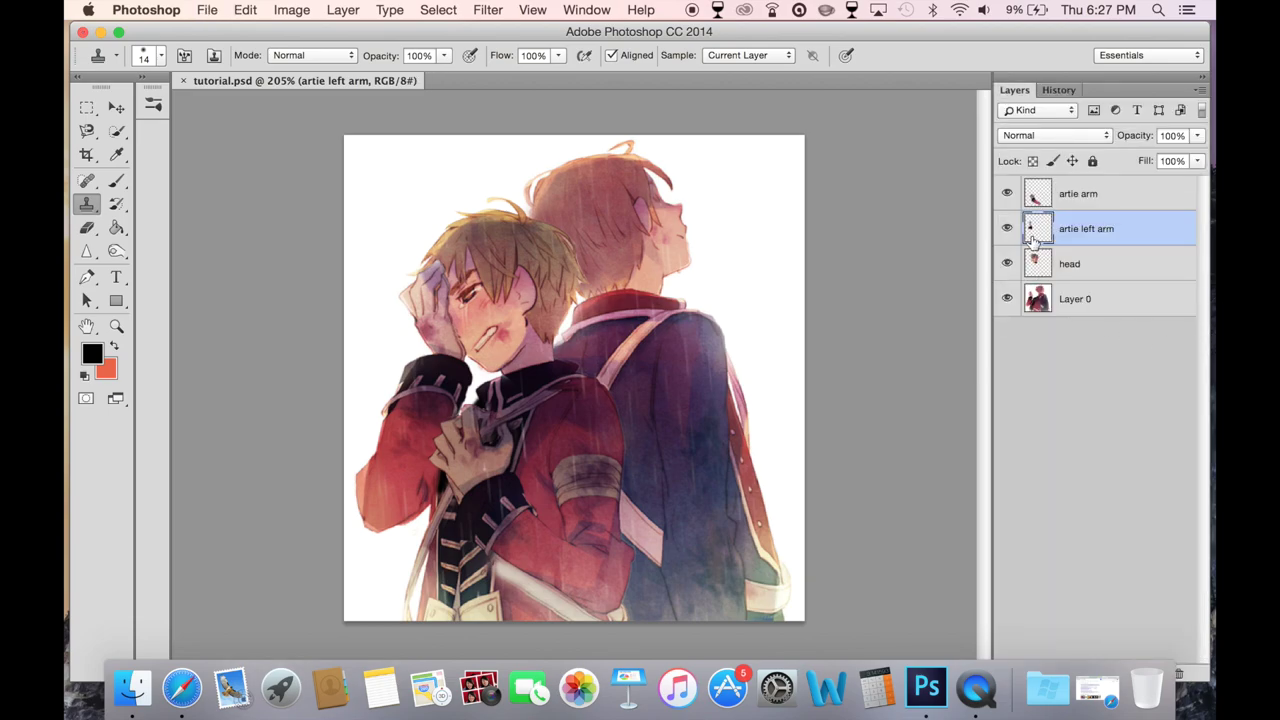
key("alt+bracketleft")
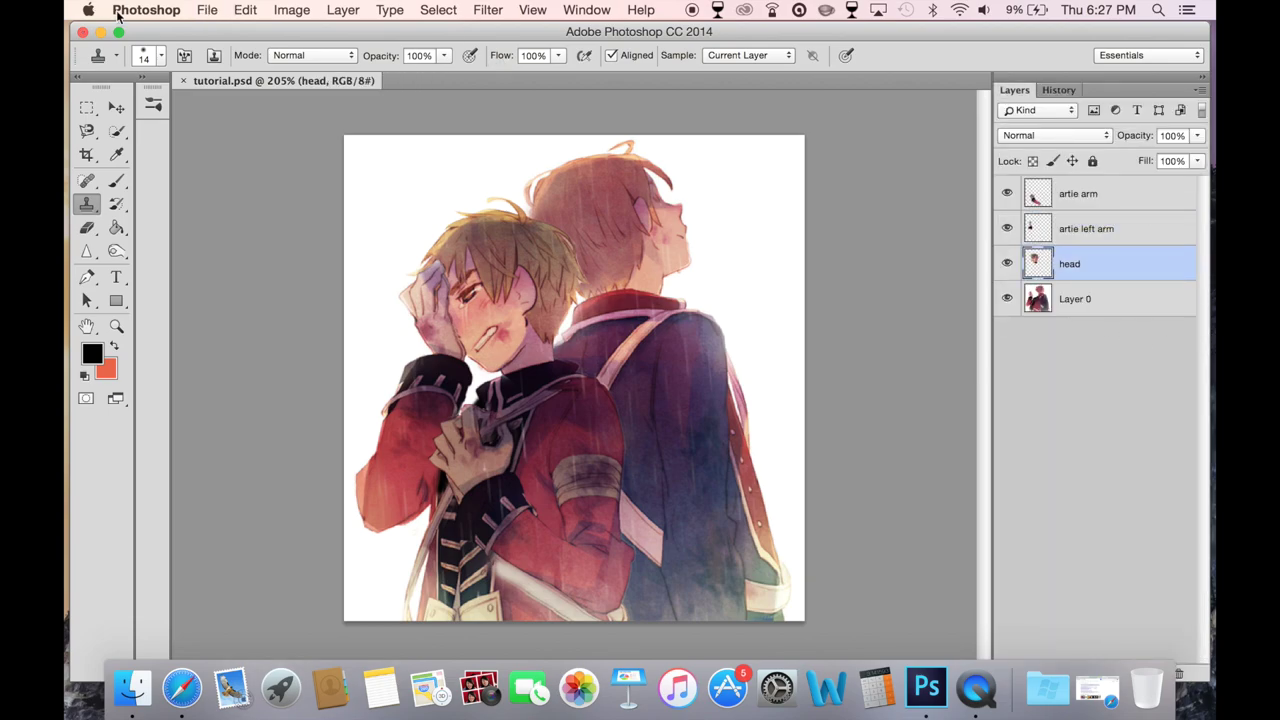
left_click(233, 9)
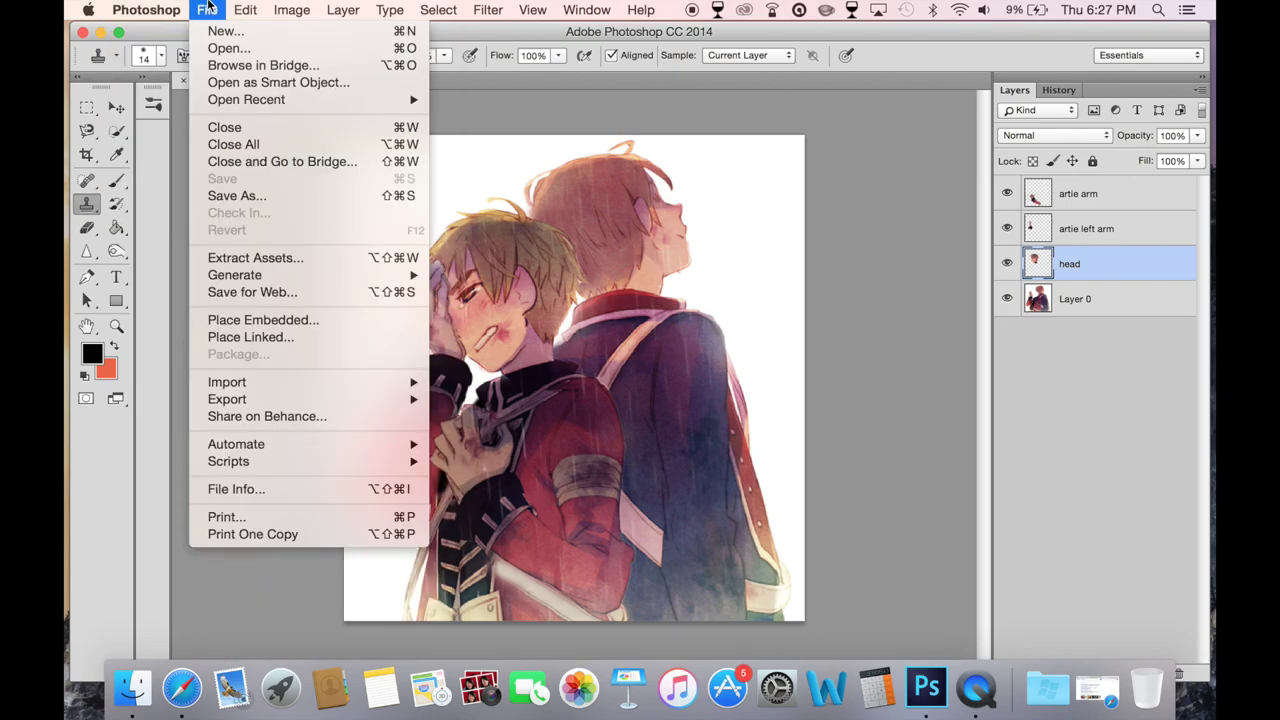
left_click(212, 7)
left_click(1093, 311)
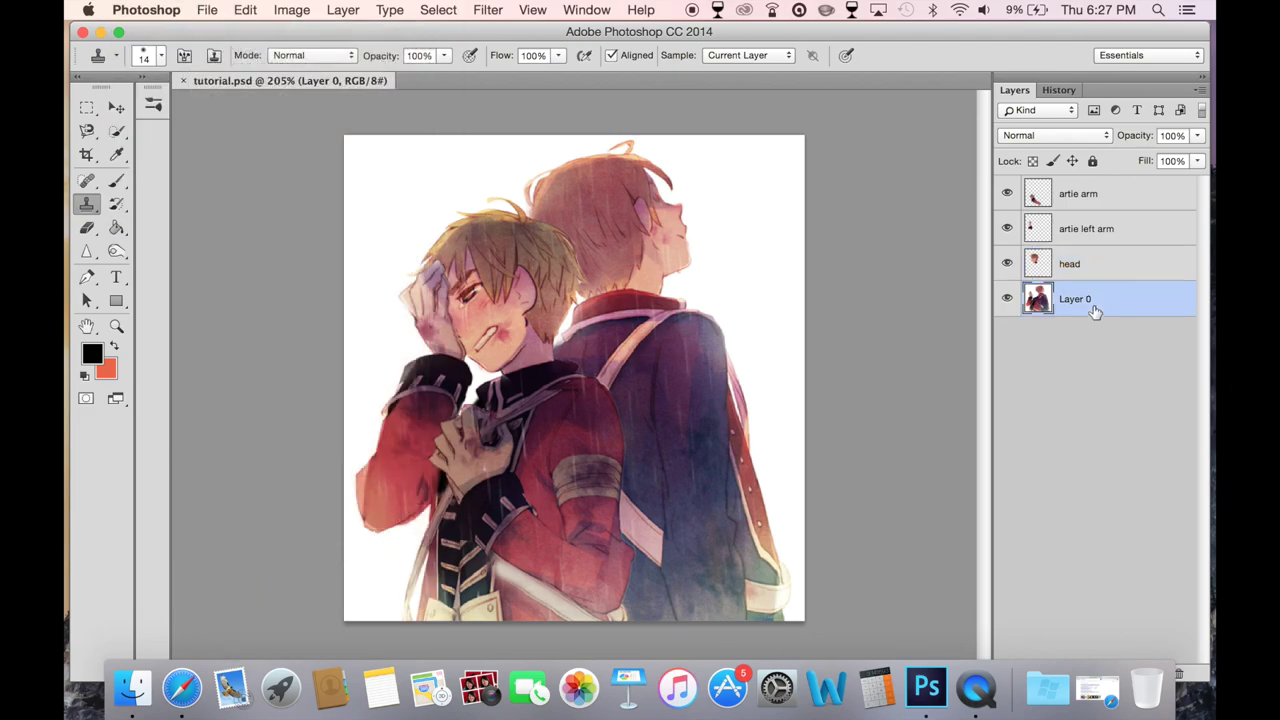
left_click(1072, 243)
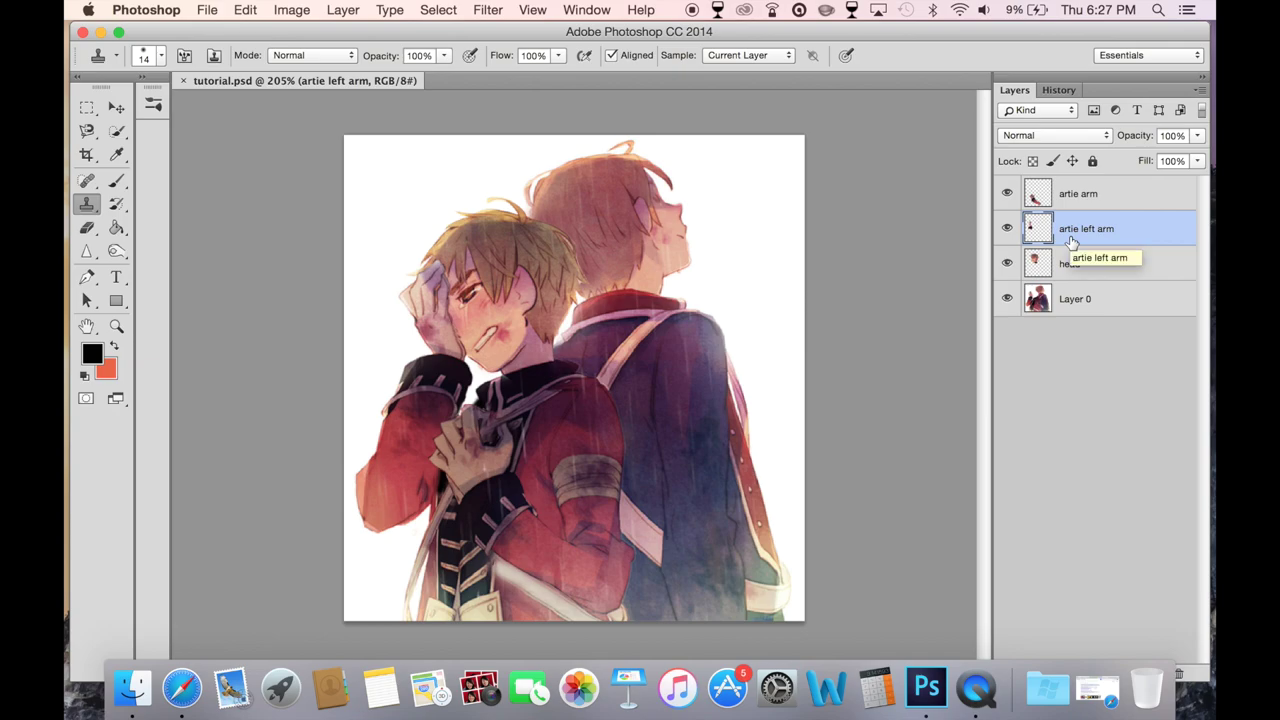
left_click(211, 8)
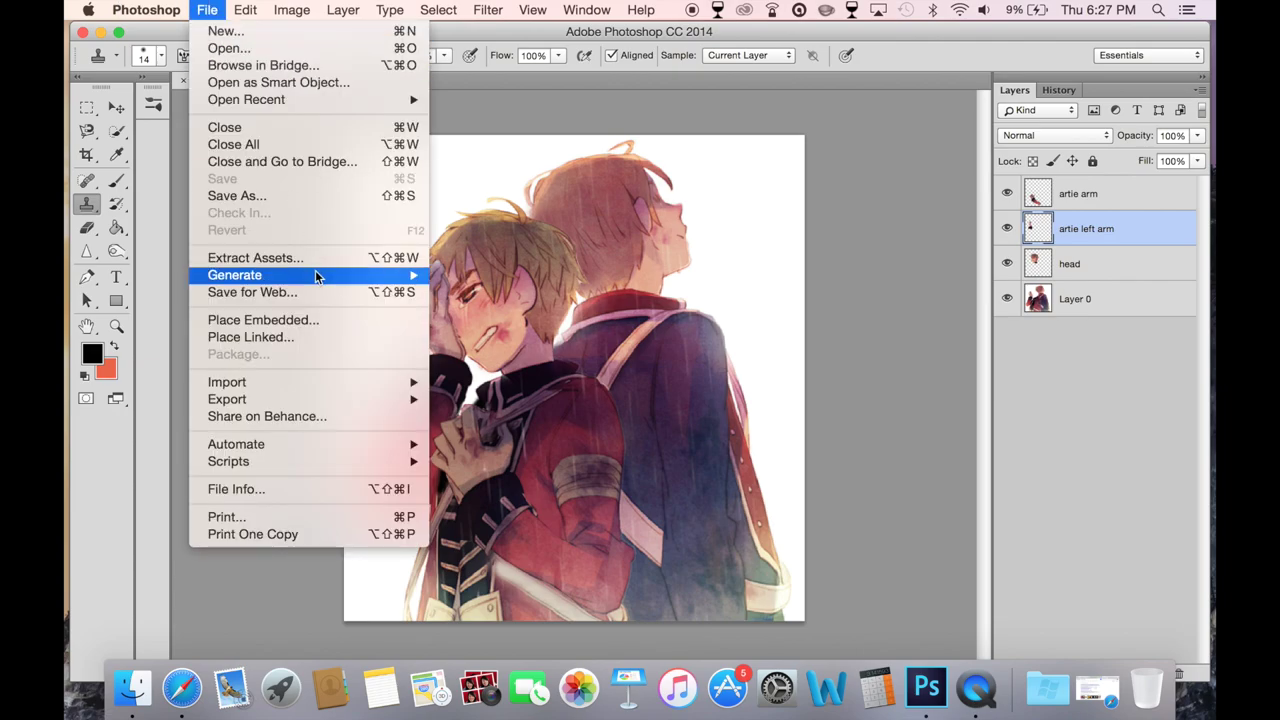
left_click(245, 196)
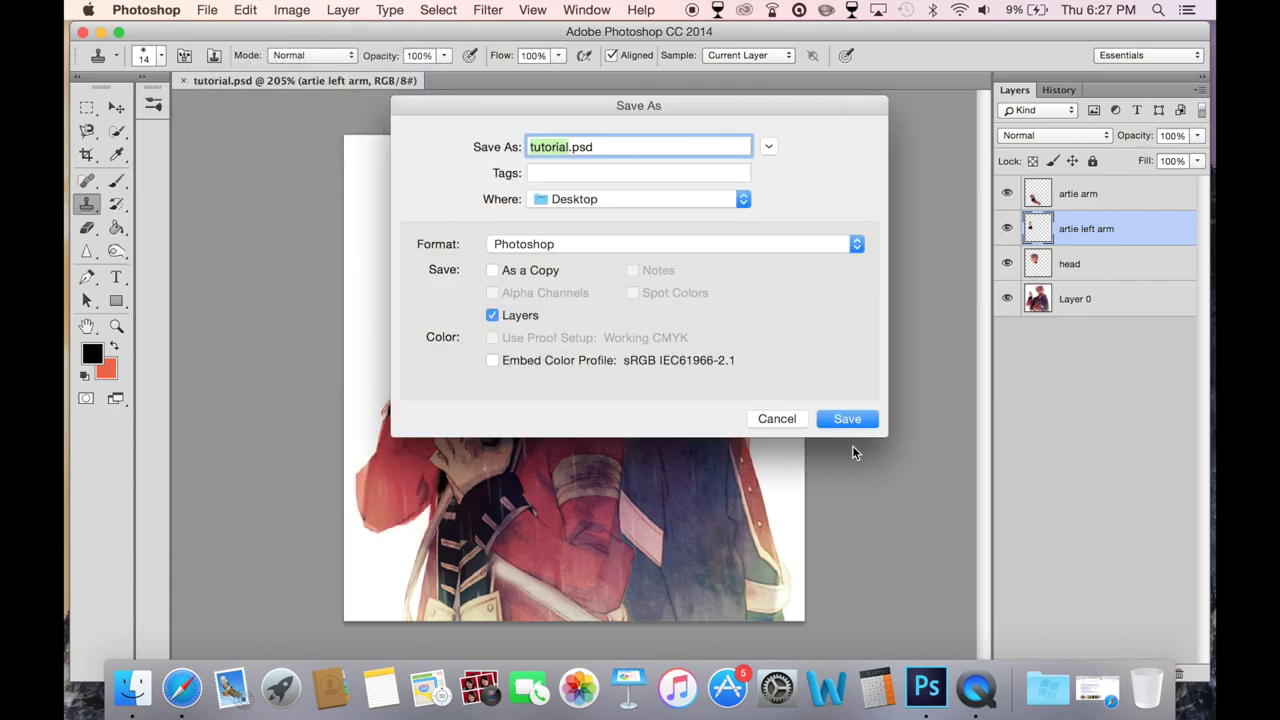
left_click(777, 419)
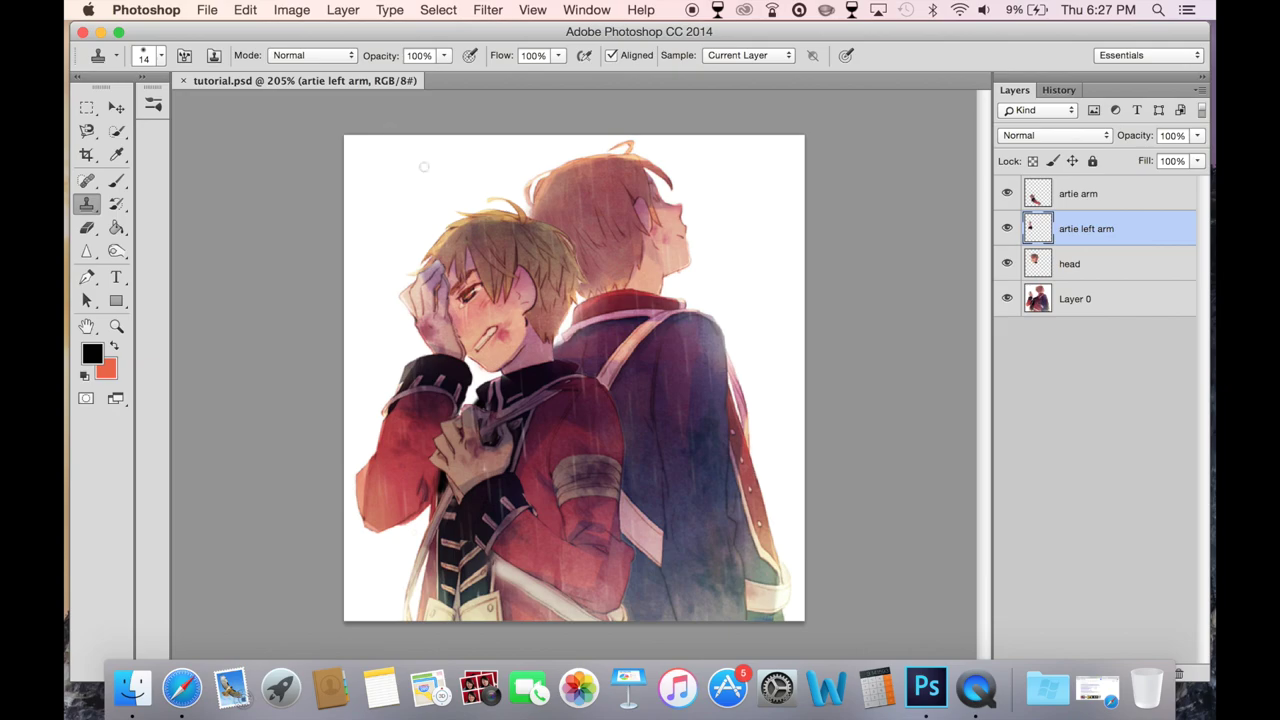
- Hide the "artie arm", "artie left arm" and head layers and select Layer 0
right_click(1006, 264)
left_click(1004, 267)
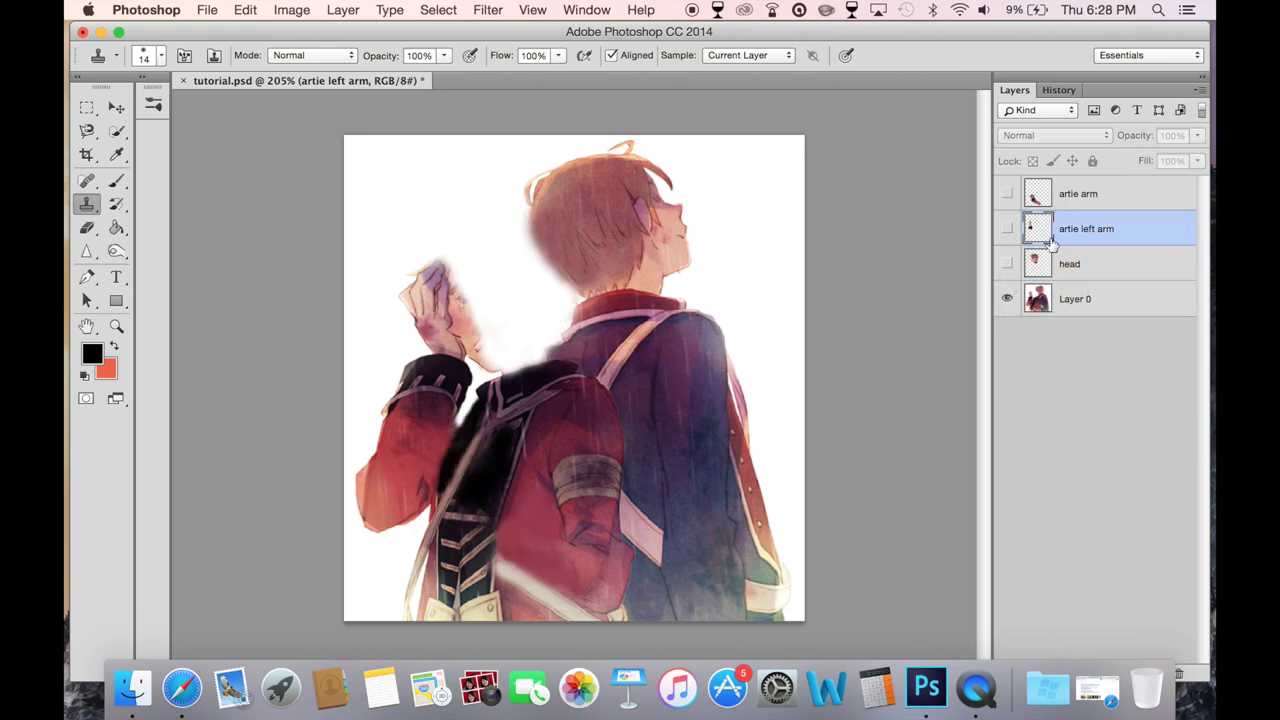
left_click(1050, 305)
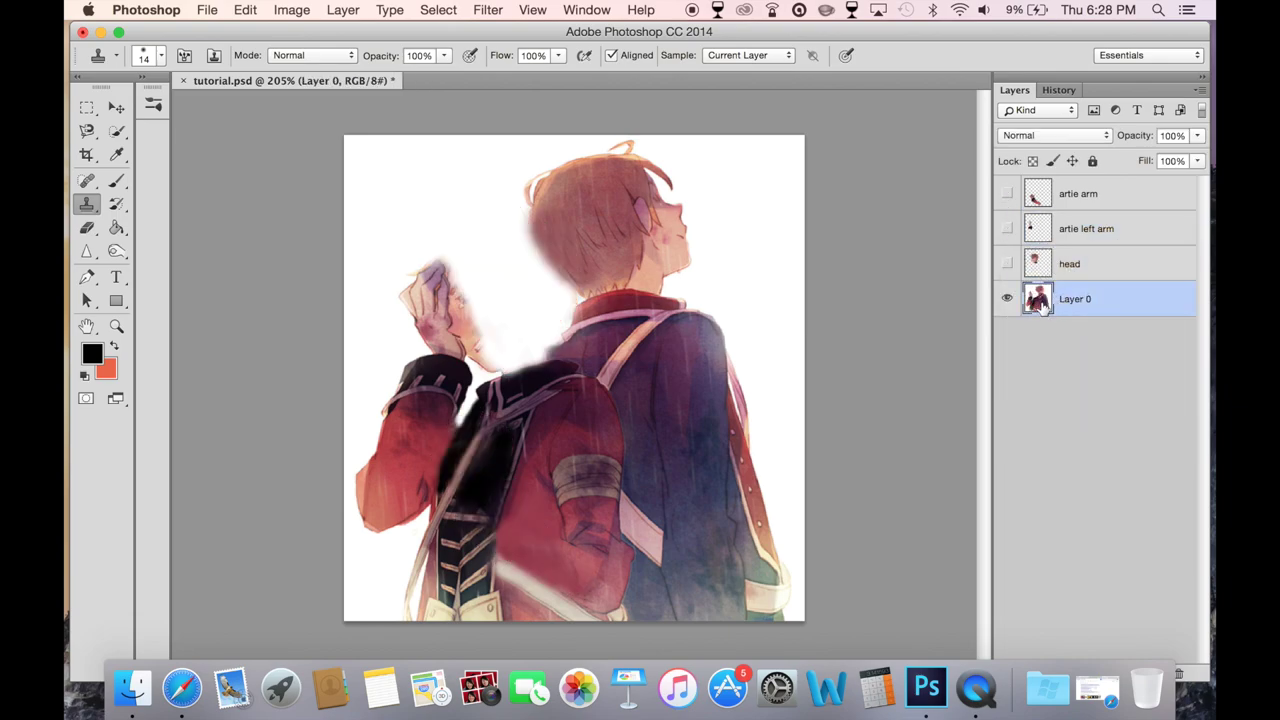
- Save the visible Layer 0 artwork to the Desktop as "background" in PNG format, accepting the PNG options
left_click(180, 10)
mouse_move(207, 10)
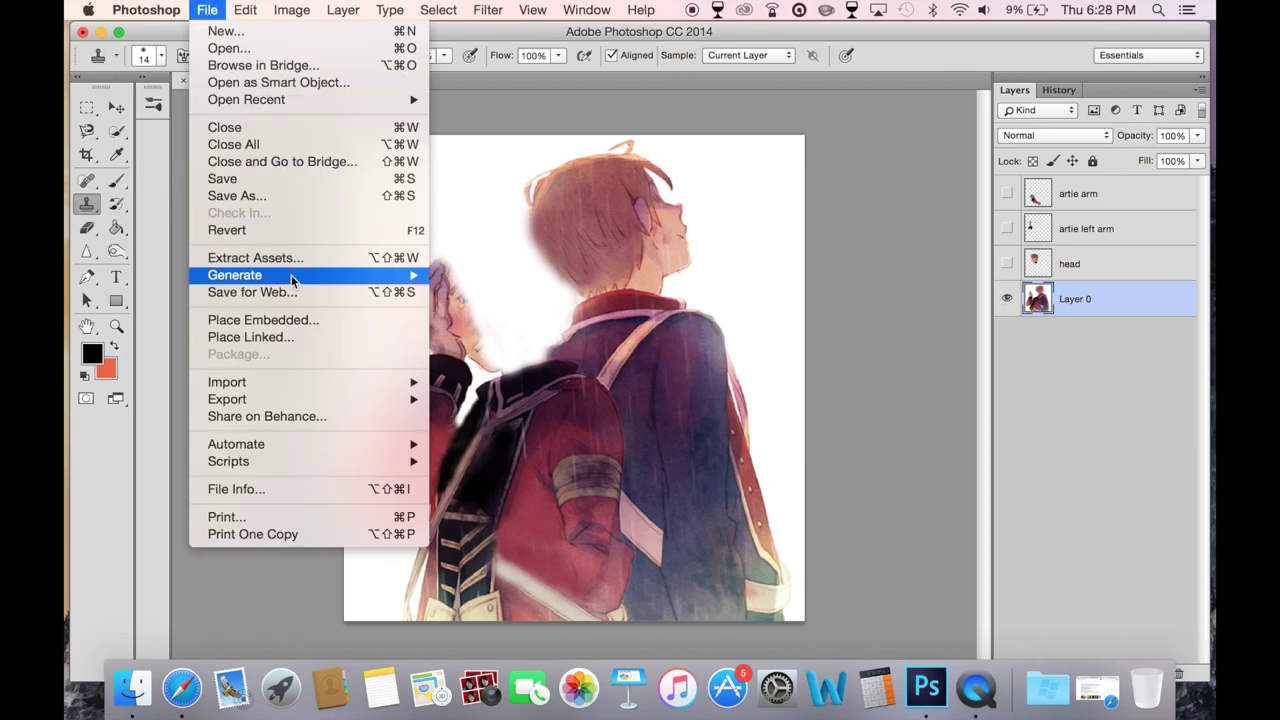
left_click(255, 197)
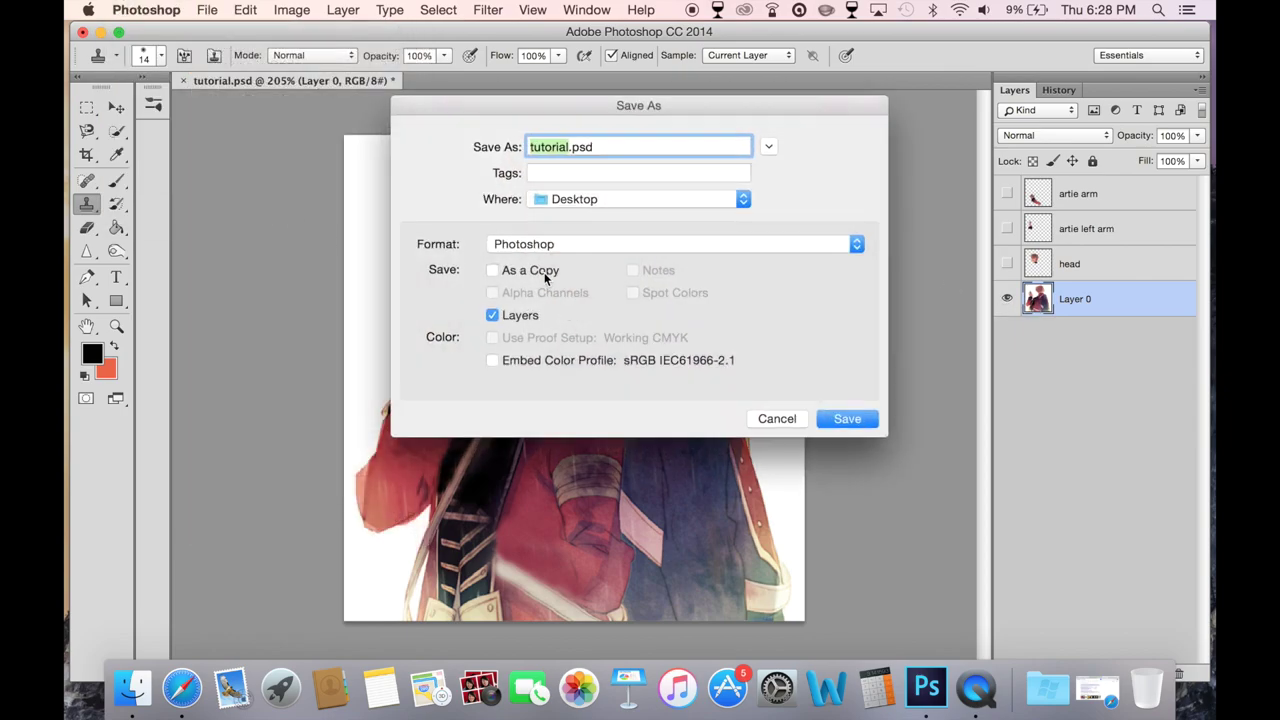
type("background")
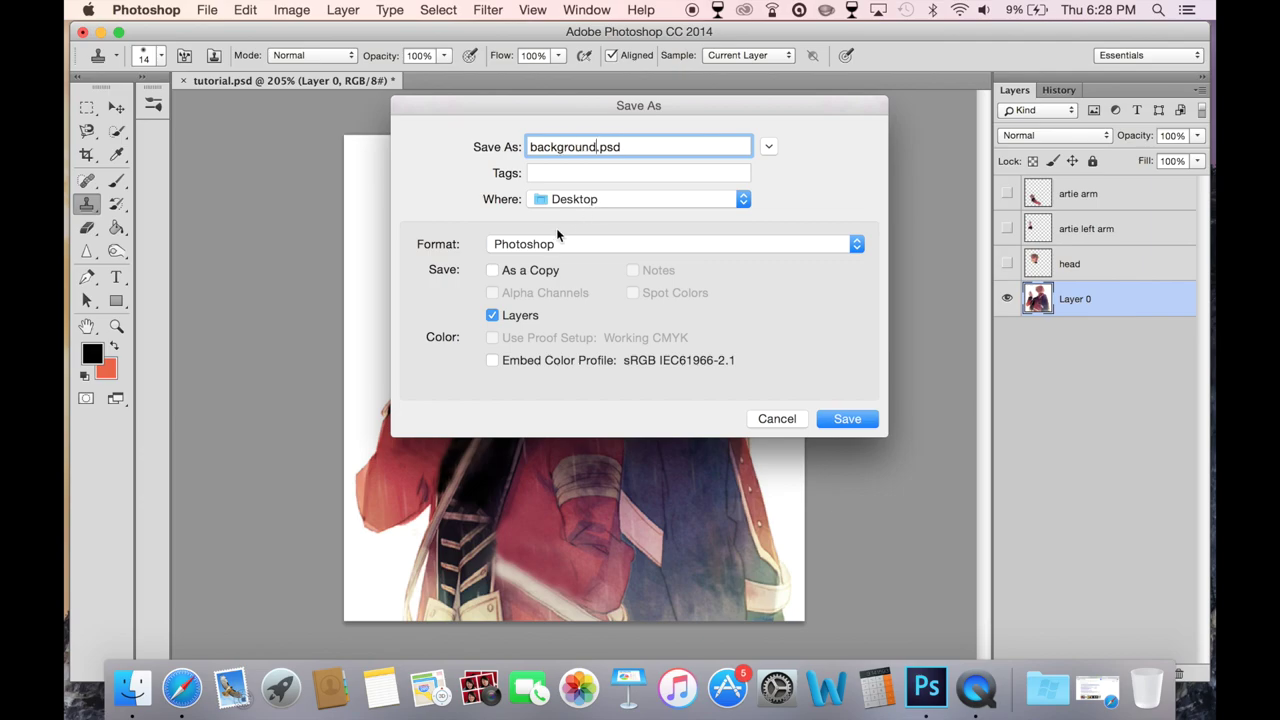
left_click(522, 244)
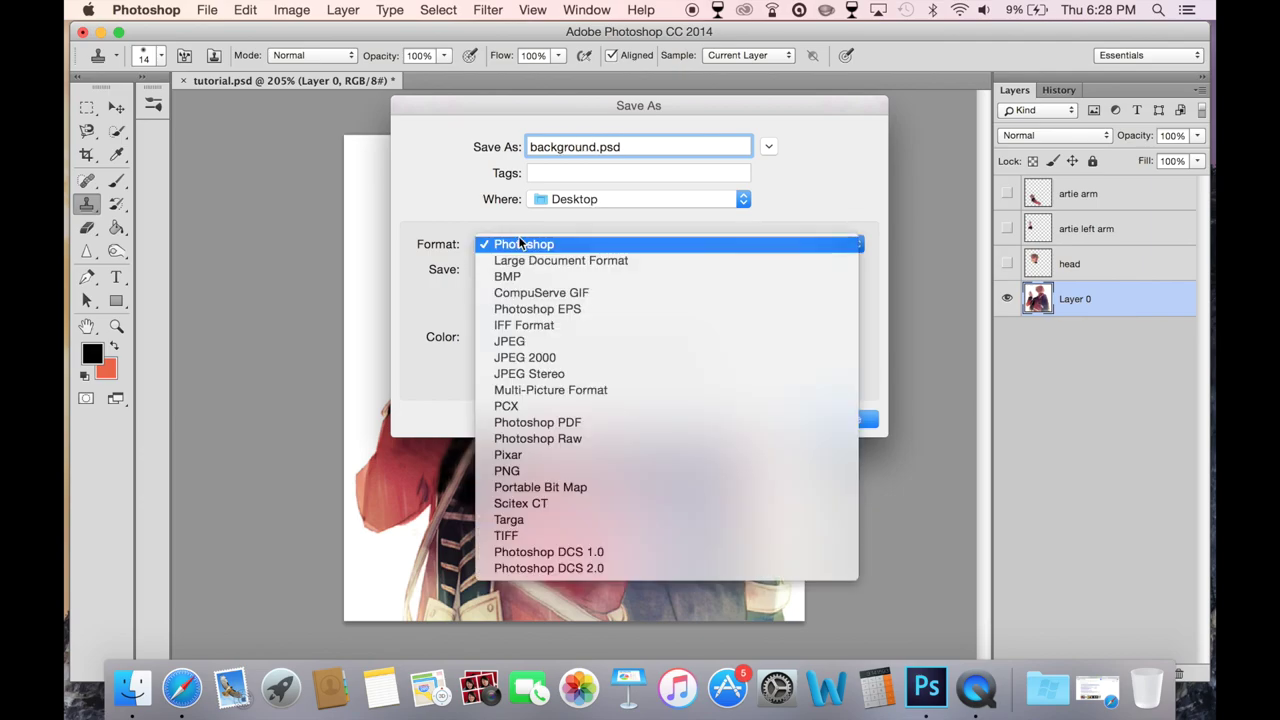
left_click(530, 471)
left_click(858, 420)
left_click(708, 225)
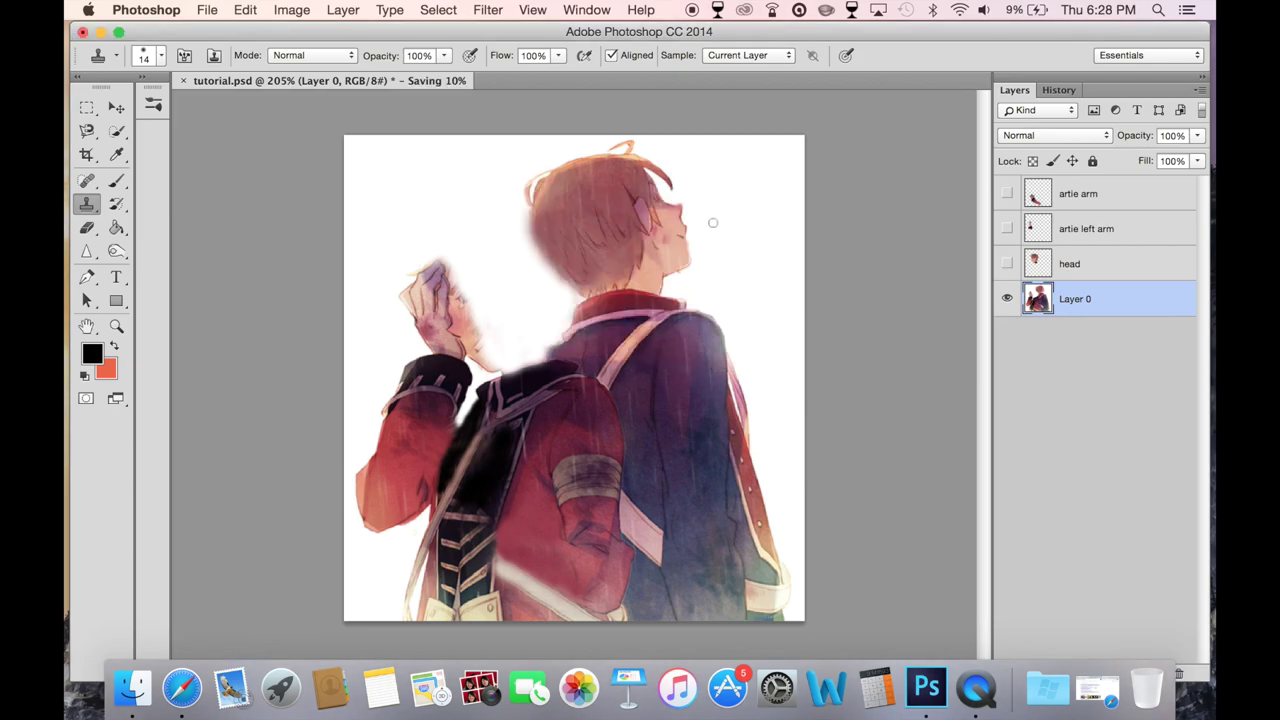
- Hide Layer 0 and show the head layer so only the head remains on the canvas
left_click(1007, 298)
left_click(1007, 263)
left_click(292, 10)
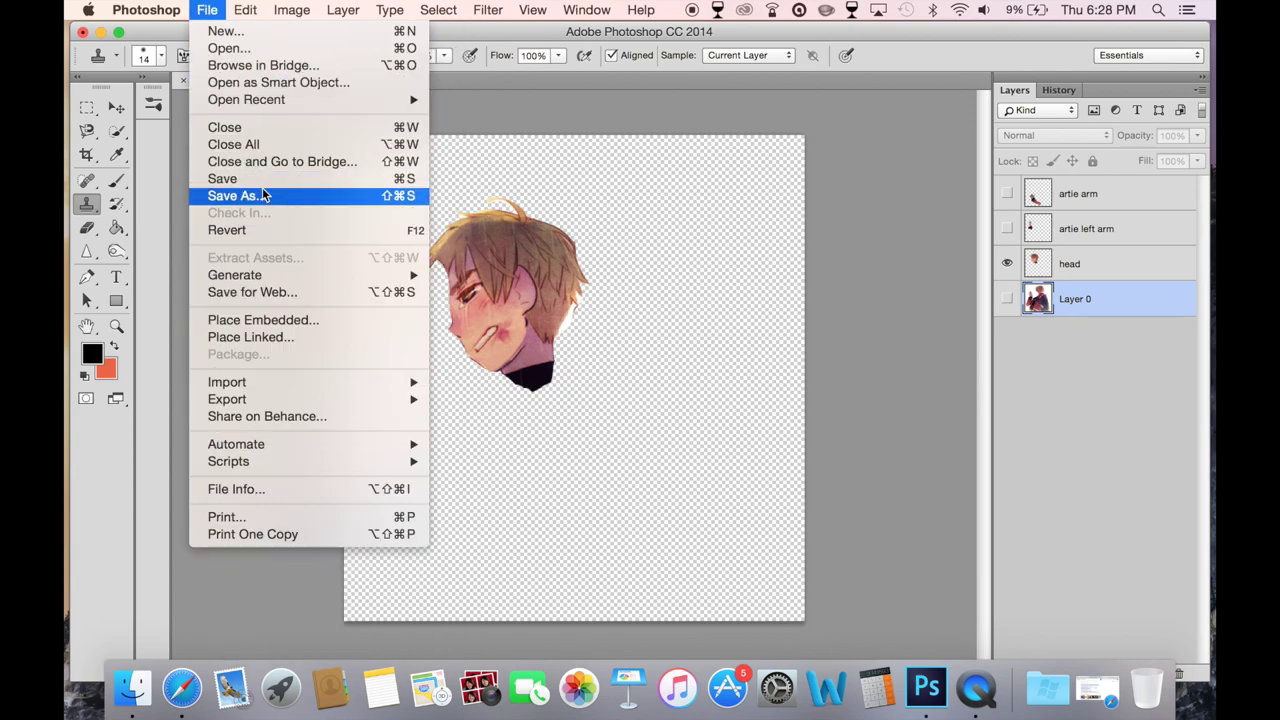
left_click(1037, 302)
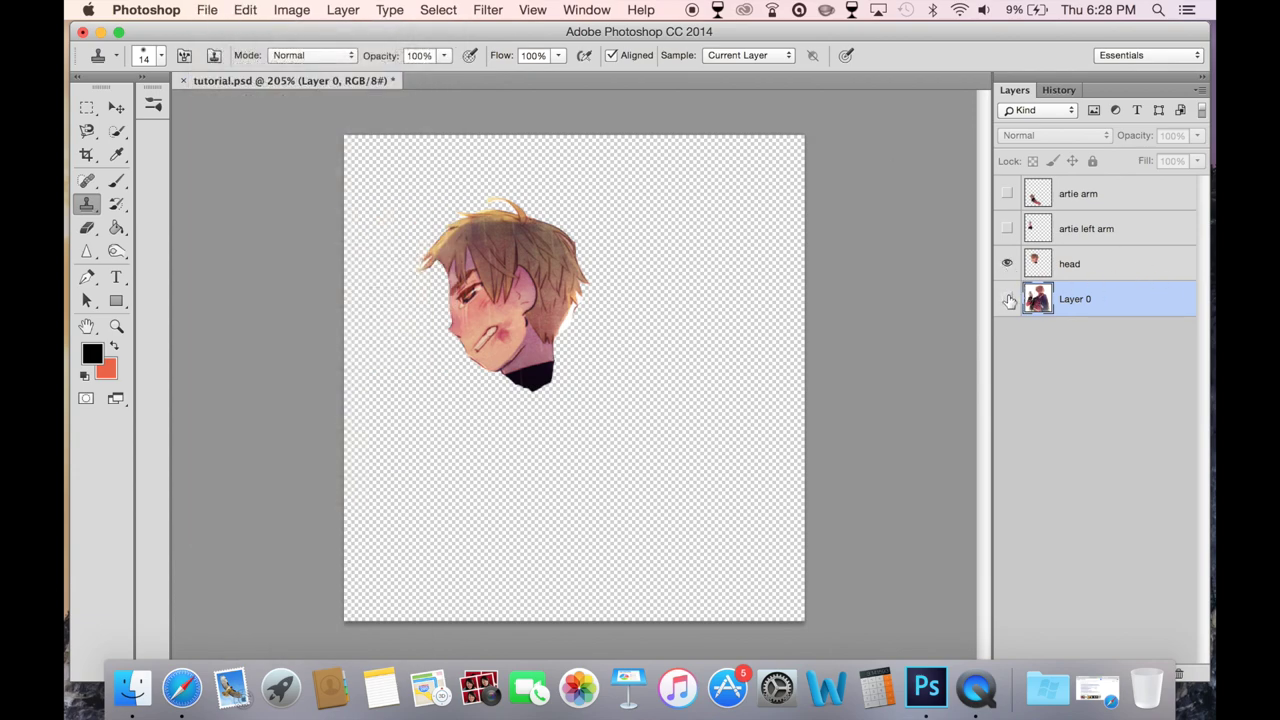
- Save the isolated head to the Desktop as "head" in PNG format with Smallest / Slow compression and no interlacing
left_click(146, 10)
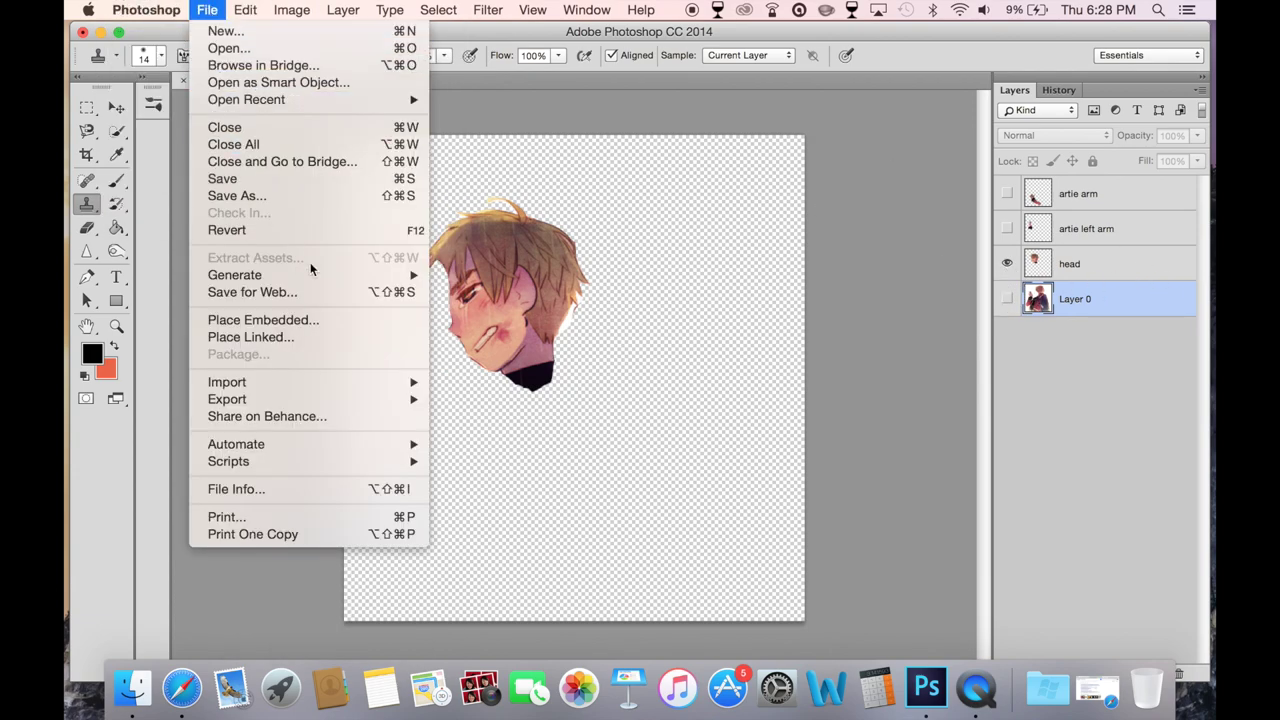
left_click(243, 197)
type("head")
left_click(578, 244)
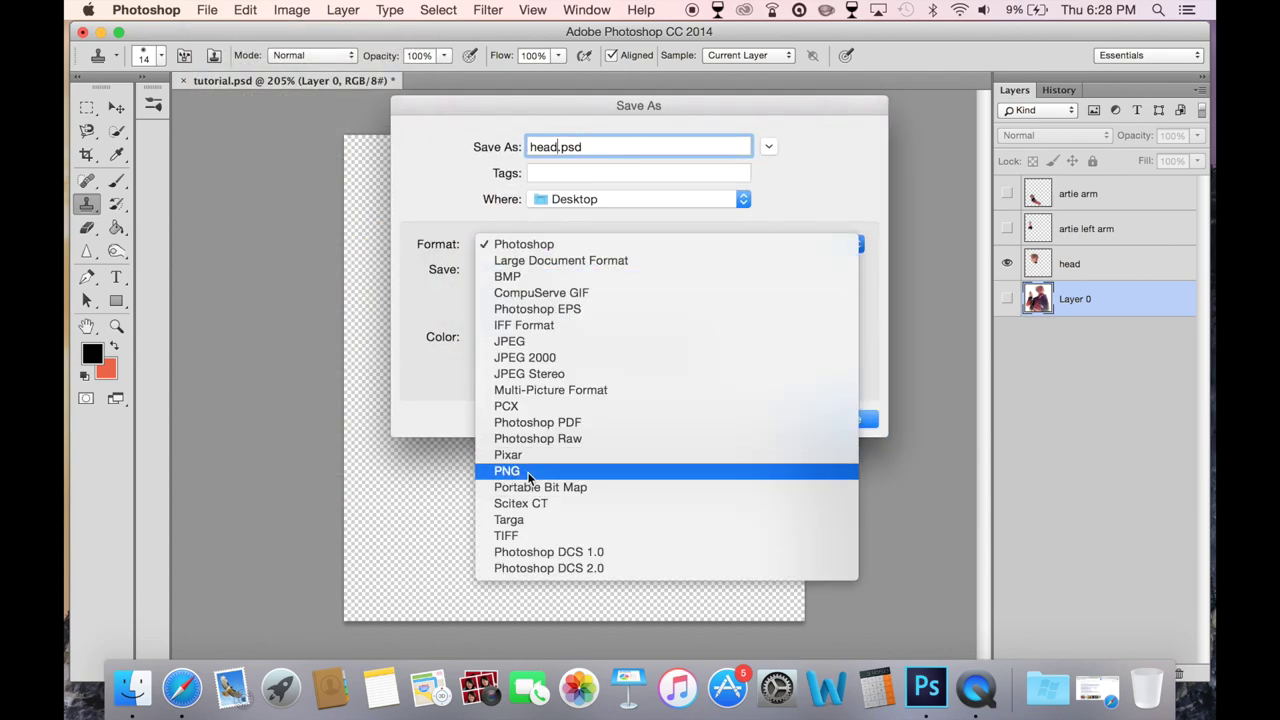
left_click(529, 471)
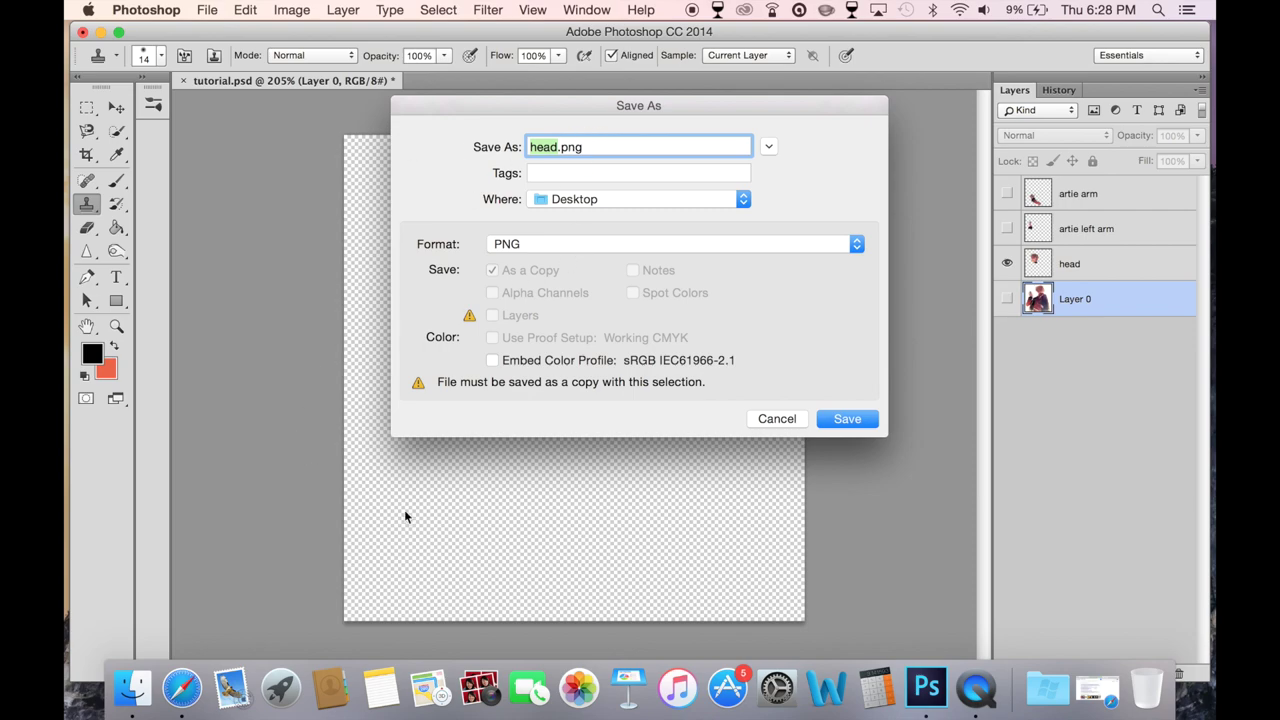
left_click(870, 428)
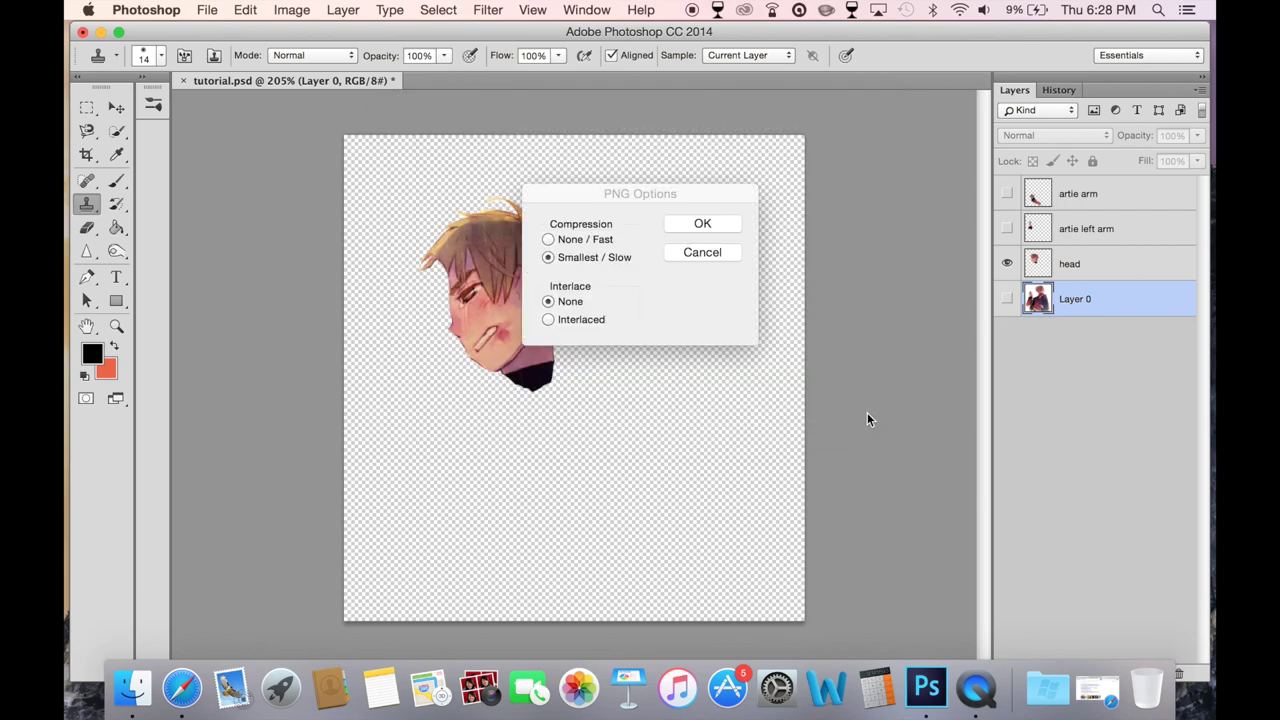
left_click(748, 216)
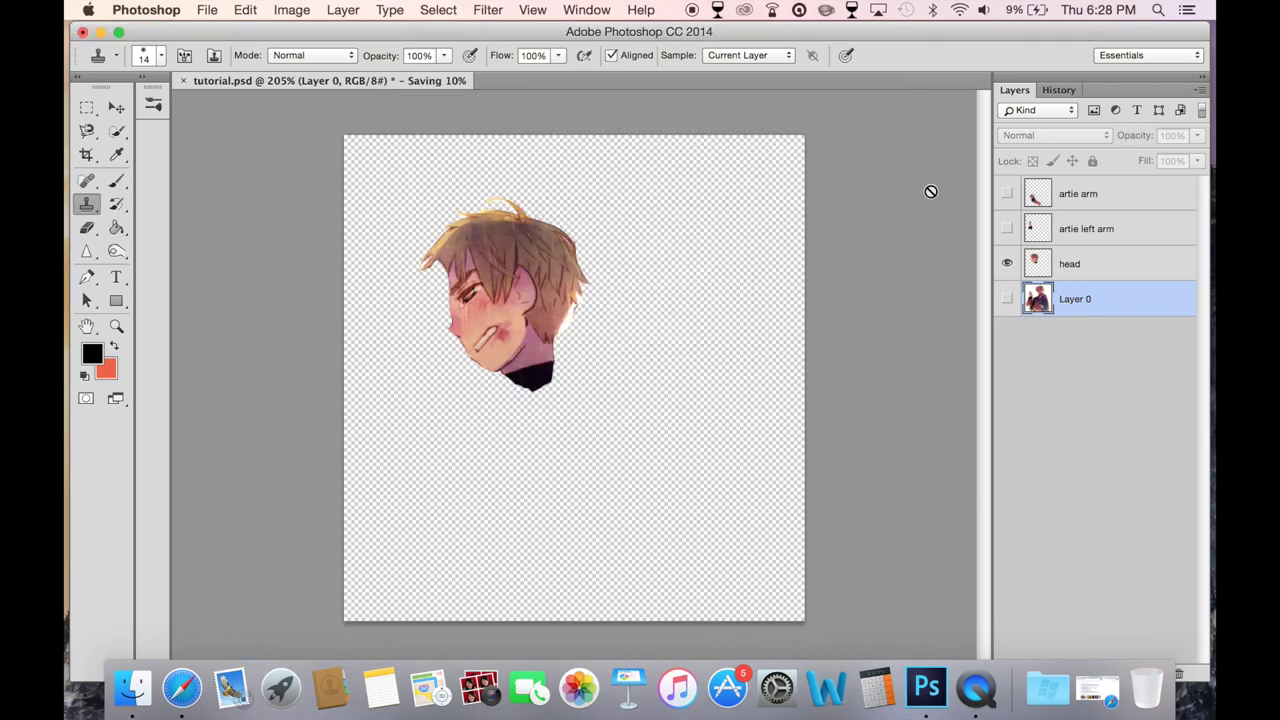
- Show only the "artie left arm" layer and save it to the Desktop as "artie left arm" in PNG format, accepting the PNG options
left_click(1008, 264)
left_click(1008, 229)
left_click(247, 9)
mouse_move(207, 9)
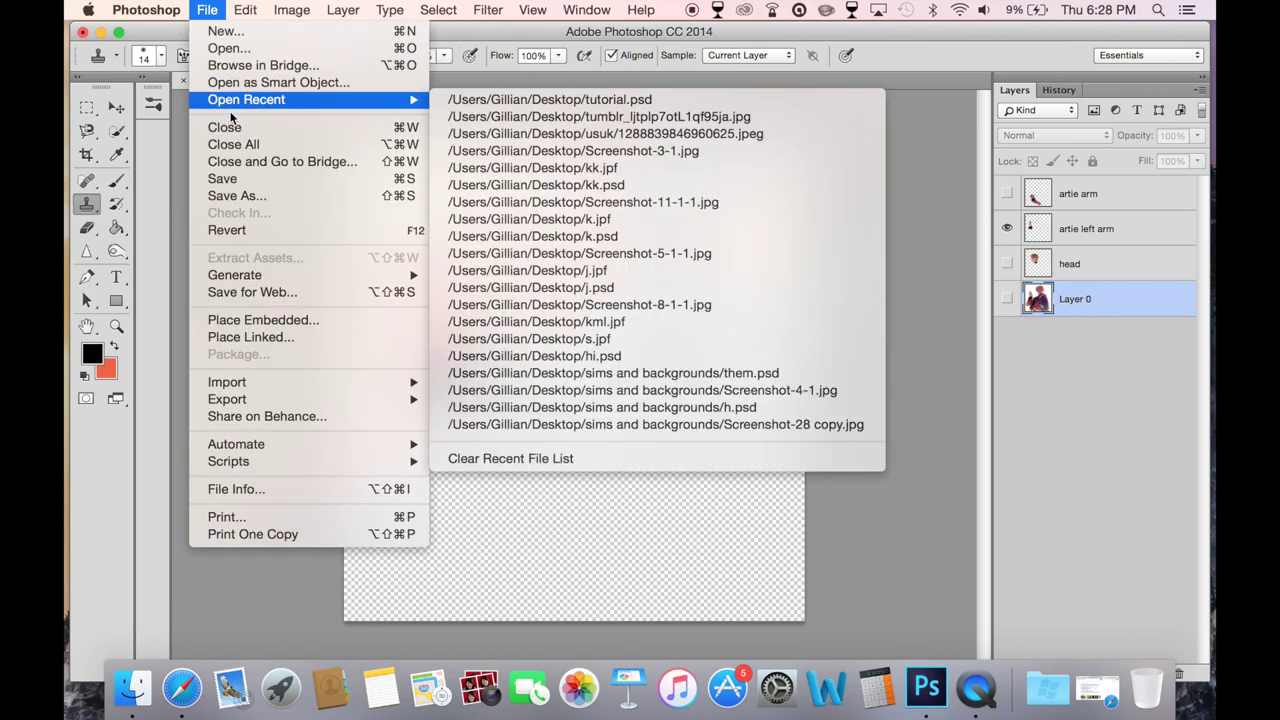
left_click(262, 197)
type("artie left a")
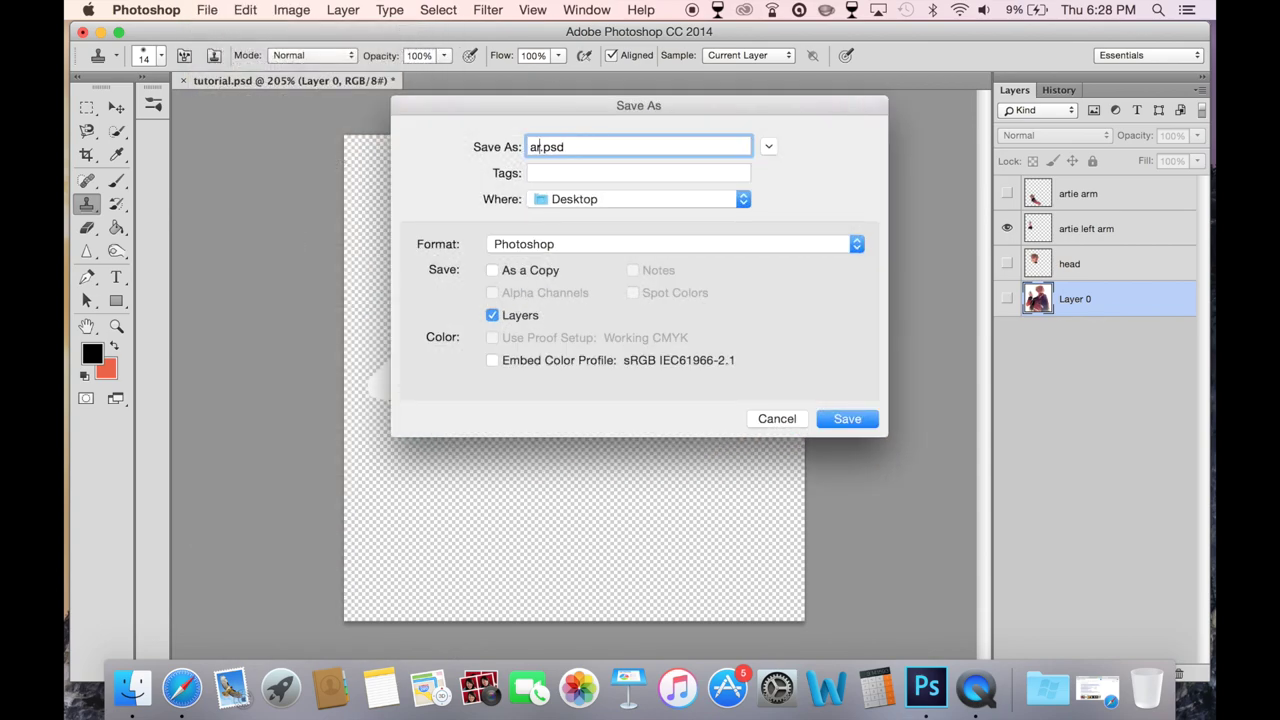
type("rm")
left_click(520, 243)
left_click(560, 469)
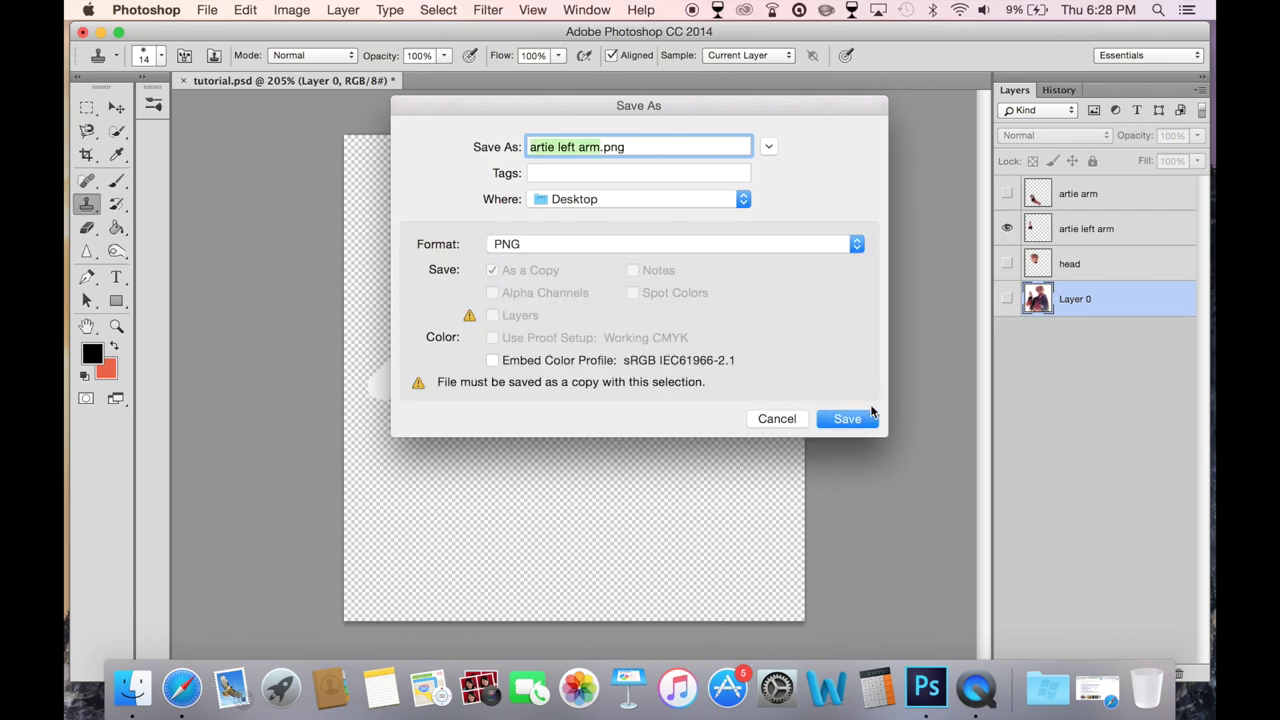
left_click(858, 415)
key("Return")
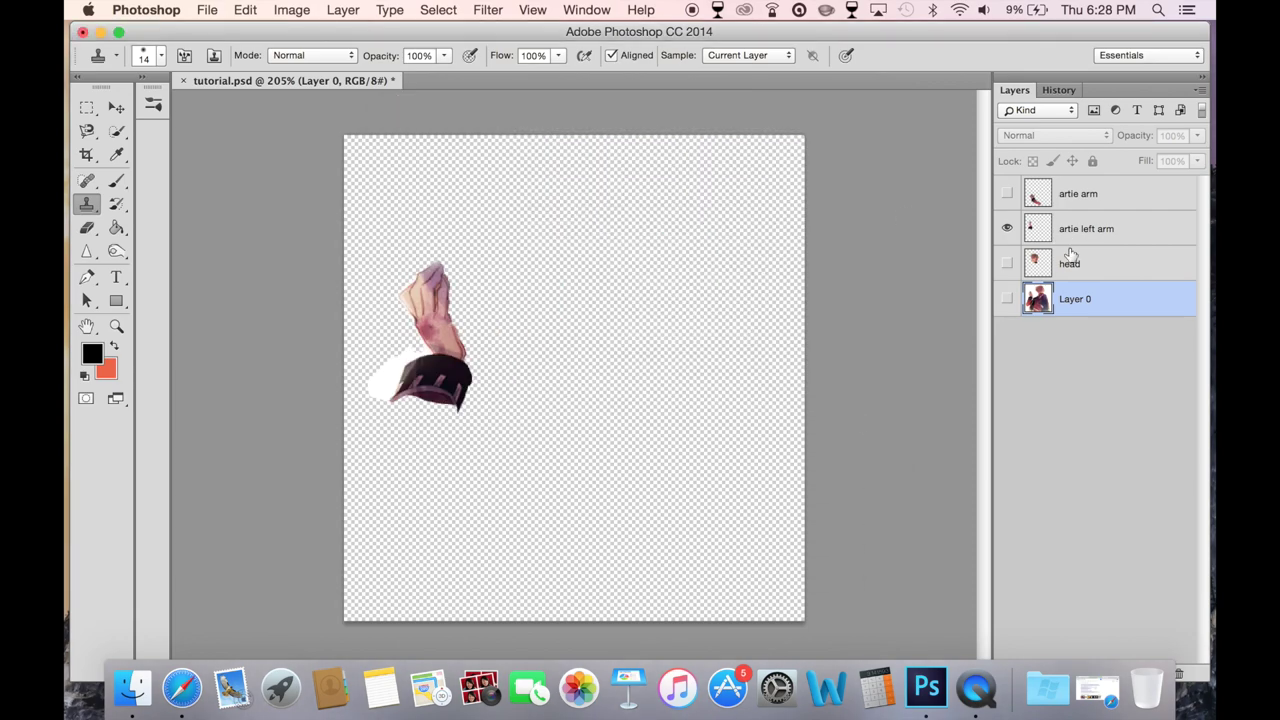
- Show only the "artie arm" layer and save it to the Desktop as "artie right arm" in PNG format, accepting the PNG options
left_click(1007, 229)
left_click(1007, 193)
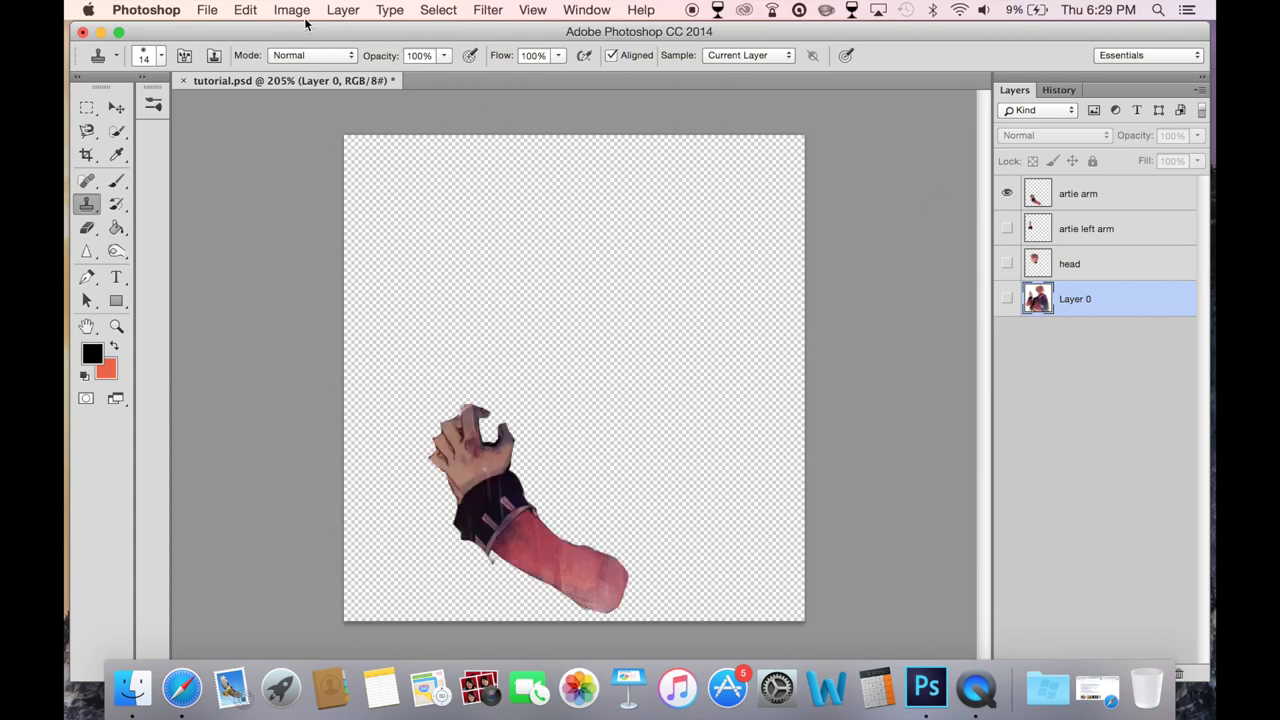
left_click(200, 9)
left_click(237, 195)
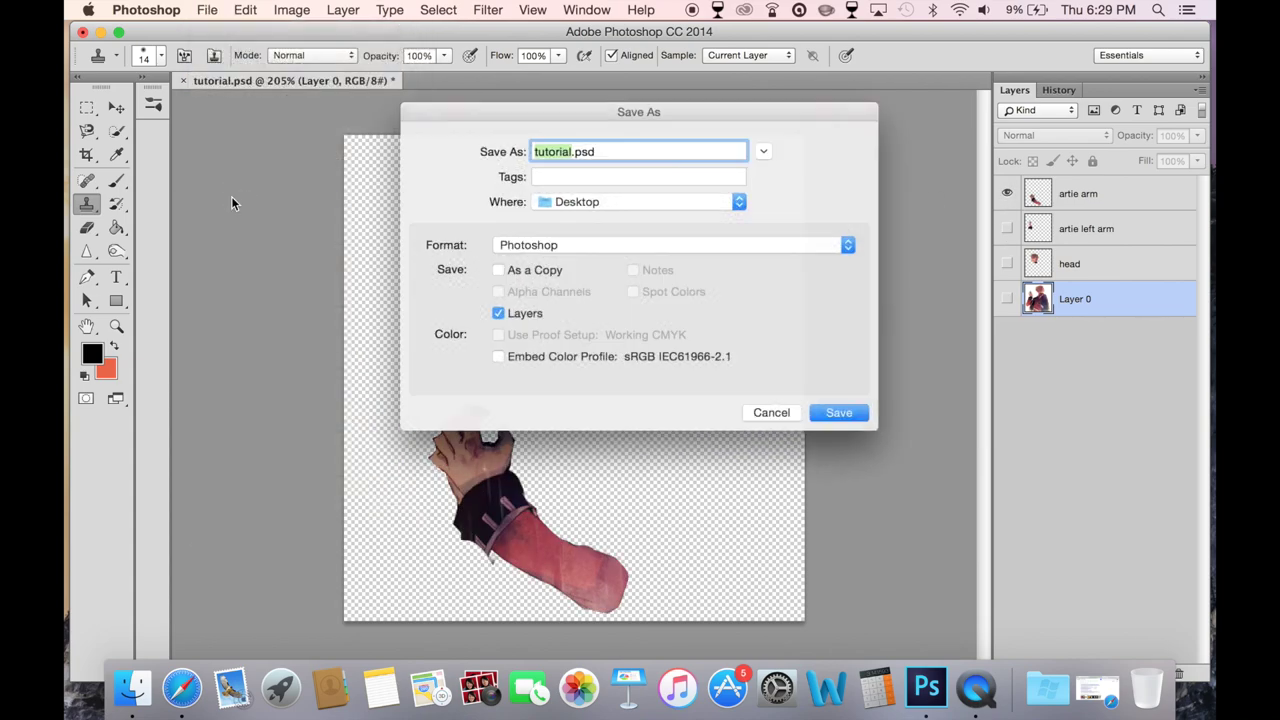
type("artie ")
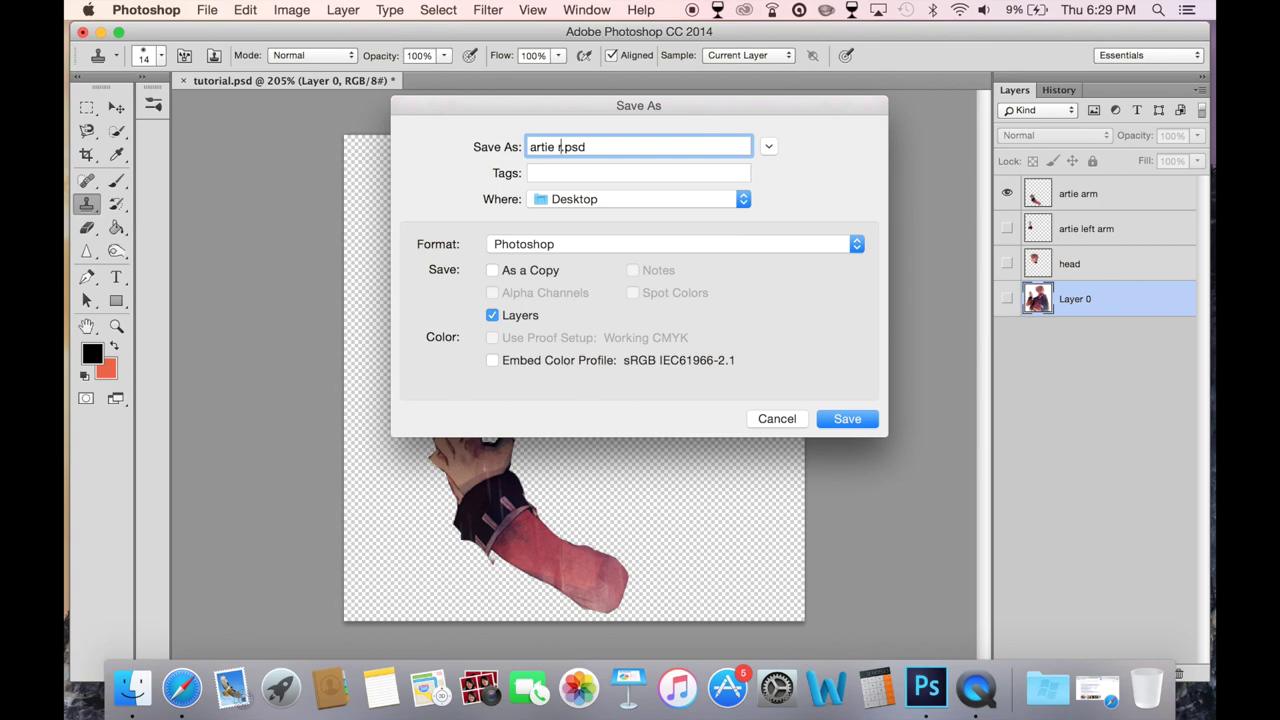
type("right arm")
left_click(537, 252)
left_click(600, 466)
left_click(862, 422)
left_click(736, 221)
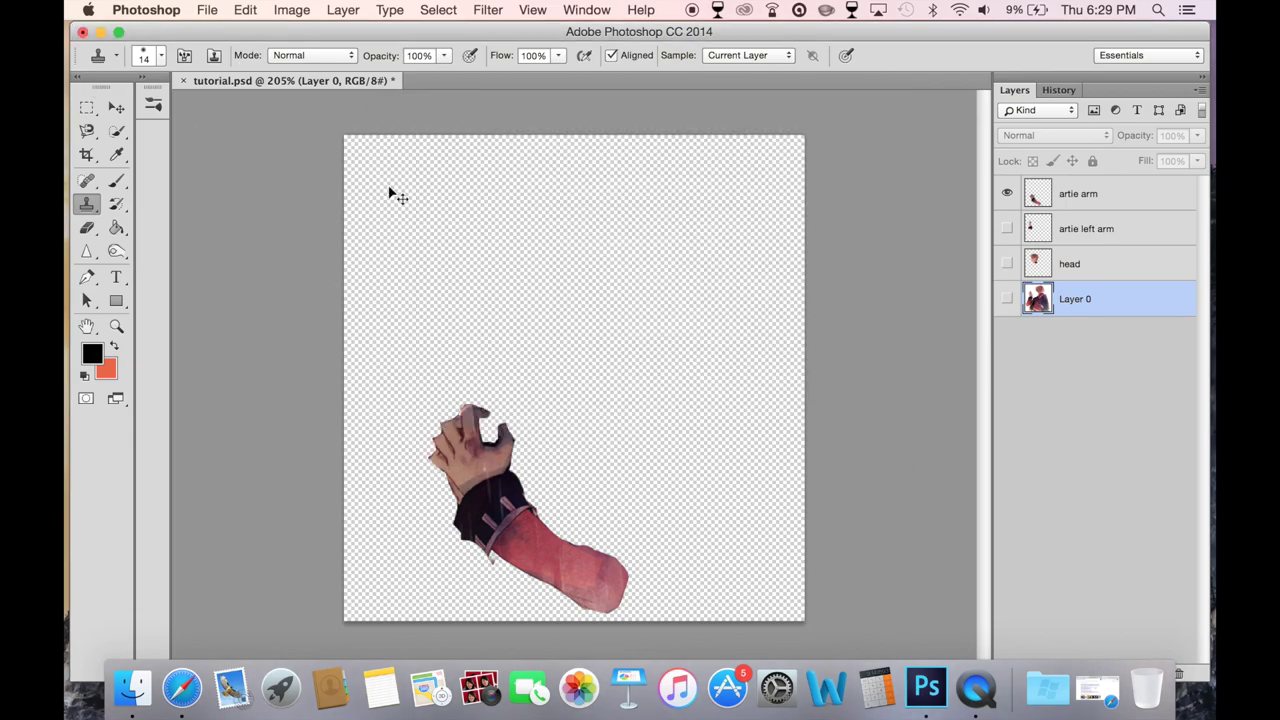
- Save tutorial.psd and open Final Cut Pro from the desktop
key("super+s")
left_click_drag(957, 34, 955, 194)
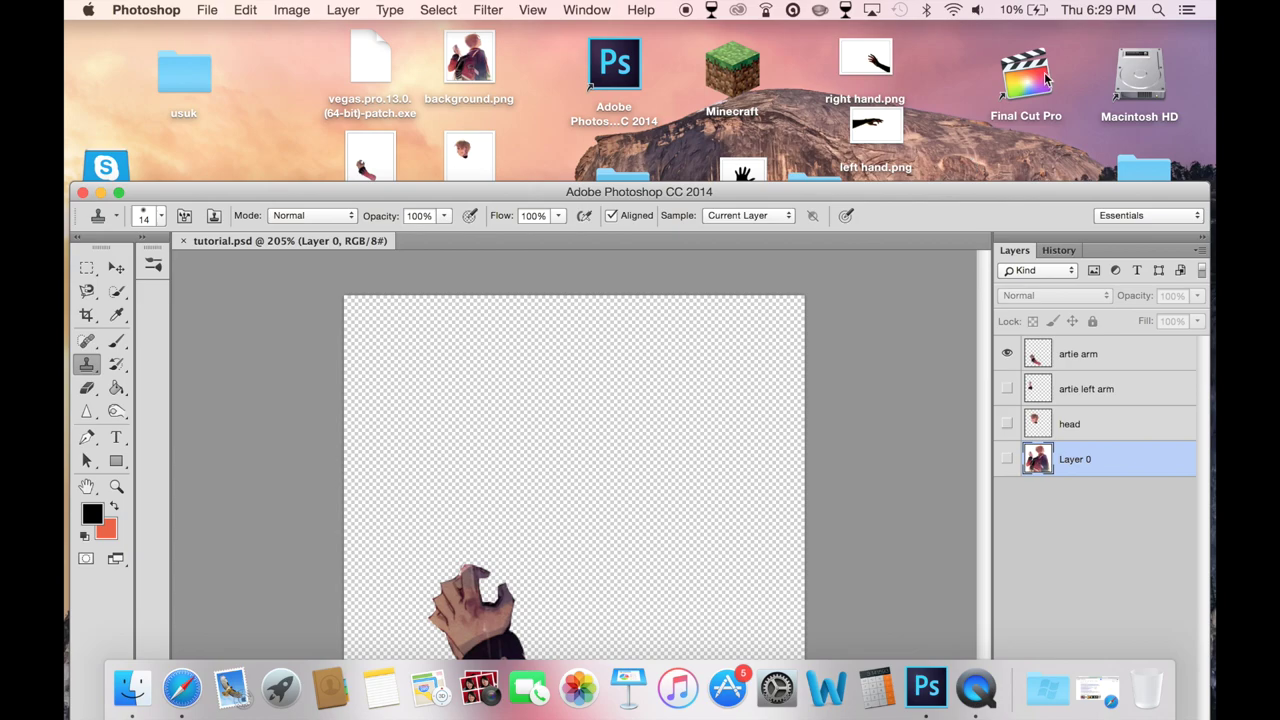
double_click(1030, 78)
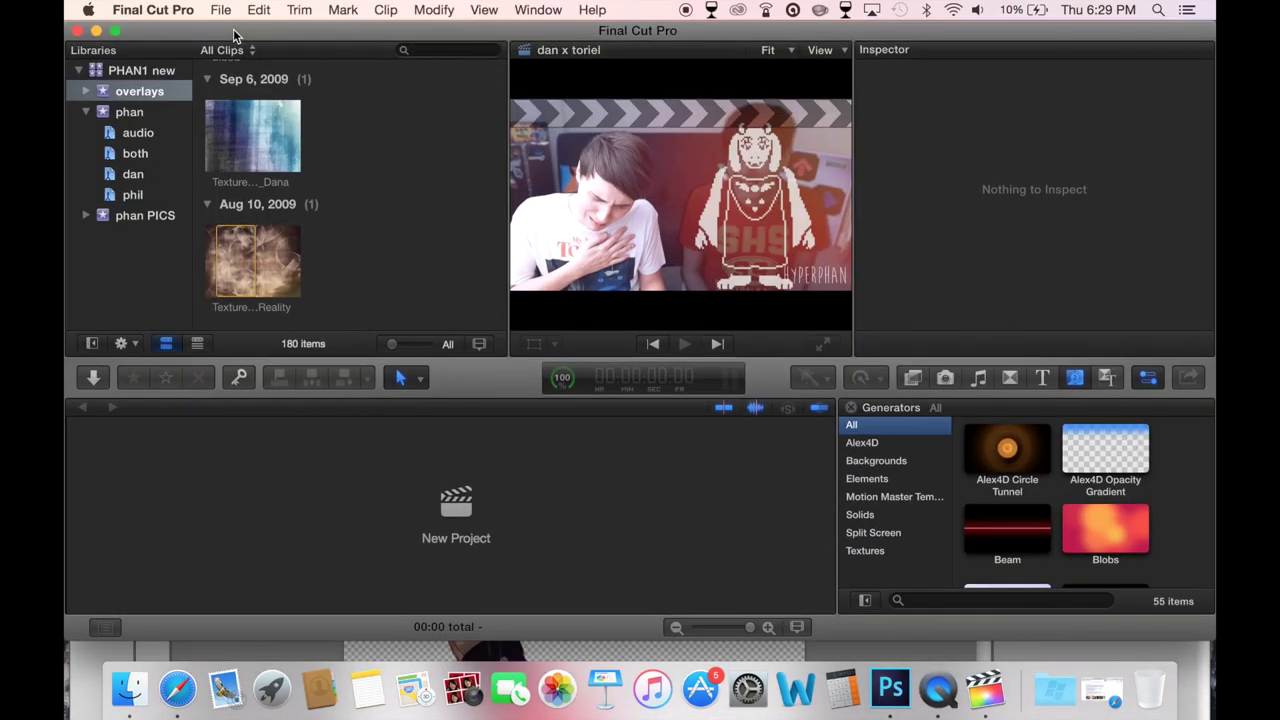
- Create a new project named "tutorial" in the phan PICS event, keeping the 1080p HD, 1920x1080, 60p settings
left_click(230, 9)
mouse_move(240, 36)
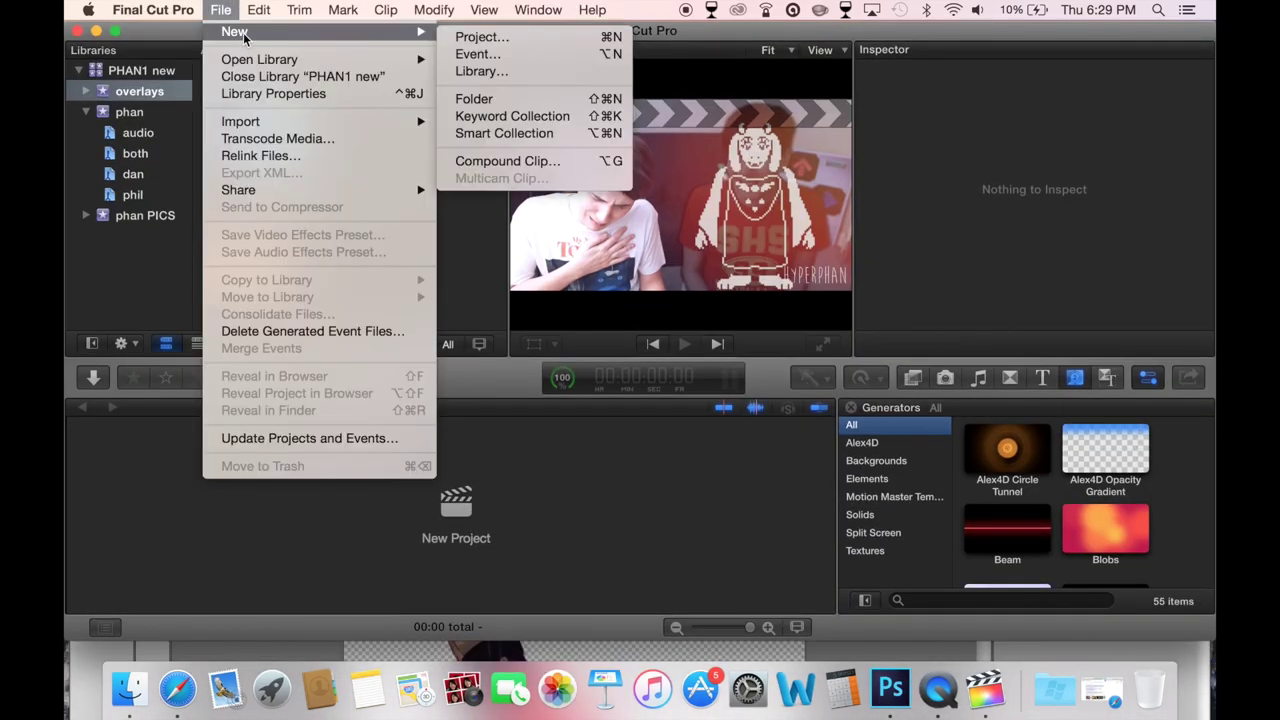
left_click(466, 40)
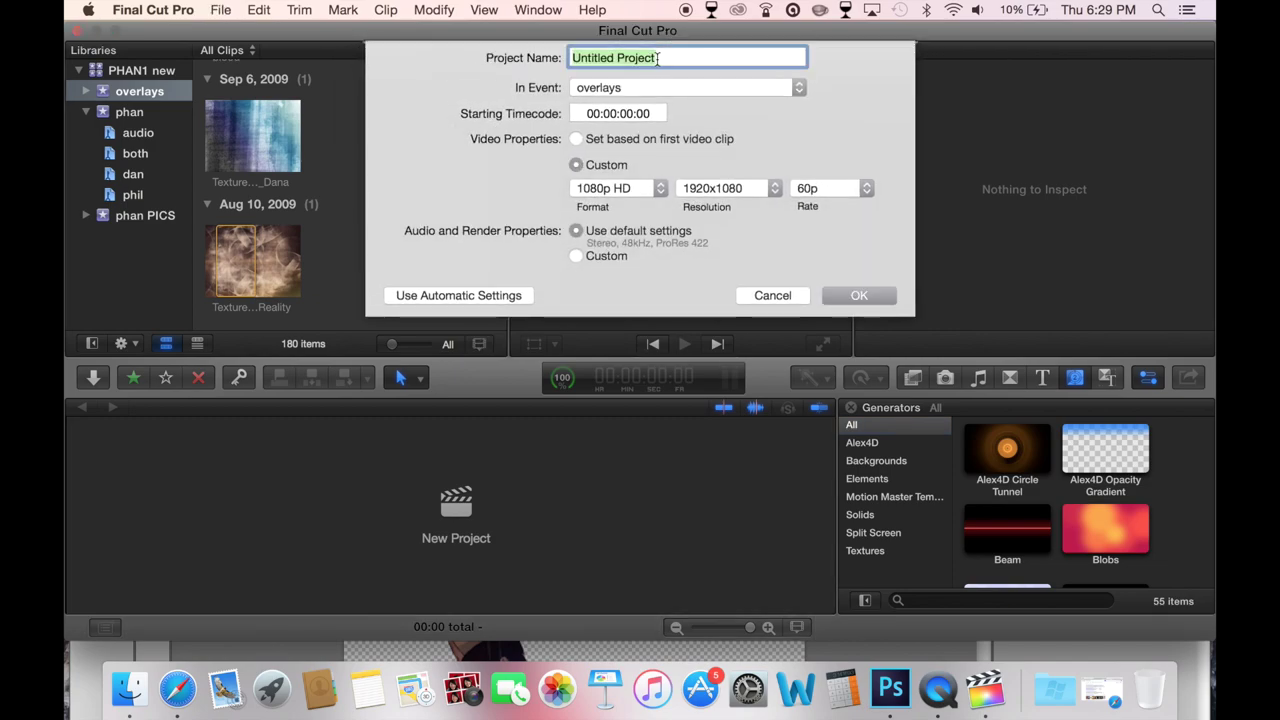
type("tutorial")
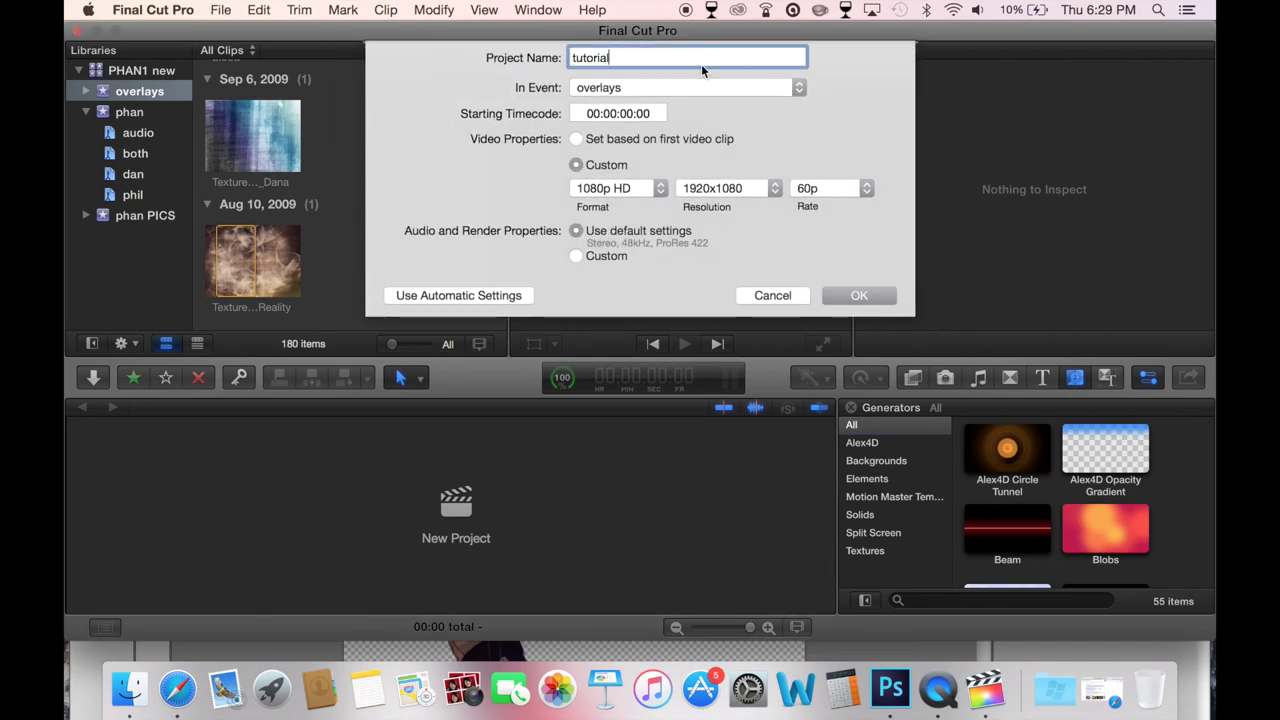
left_click(690, 87)
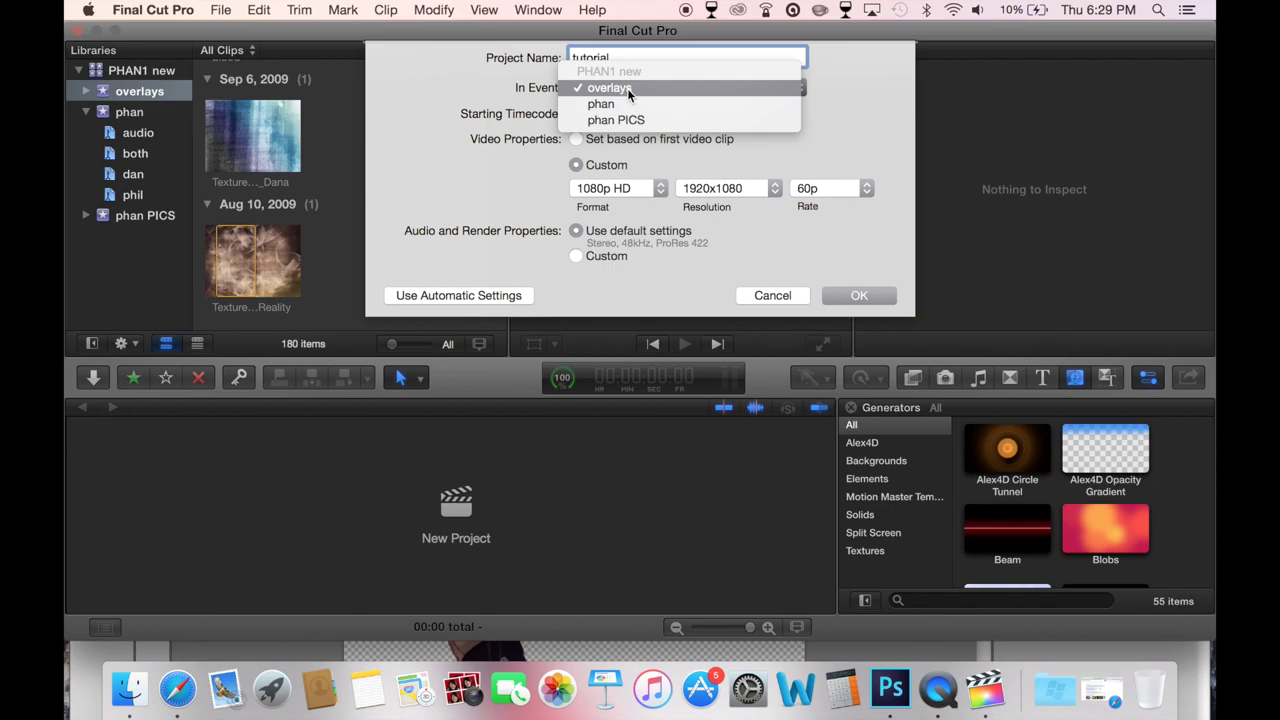
left_click(636, 119)
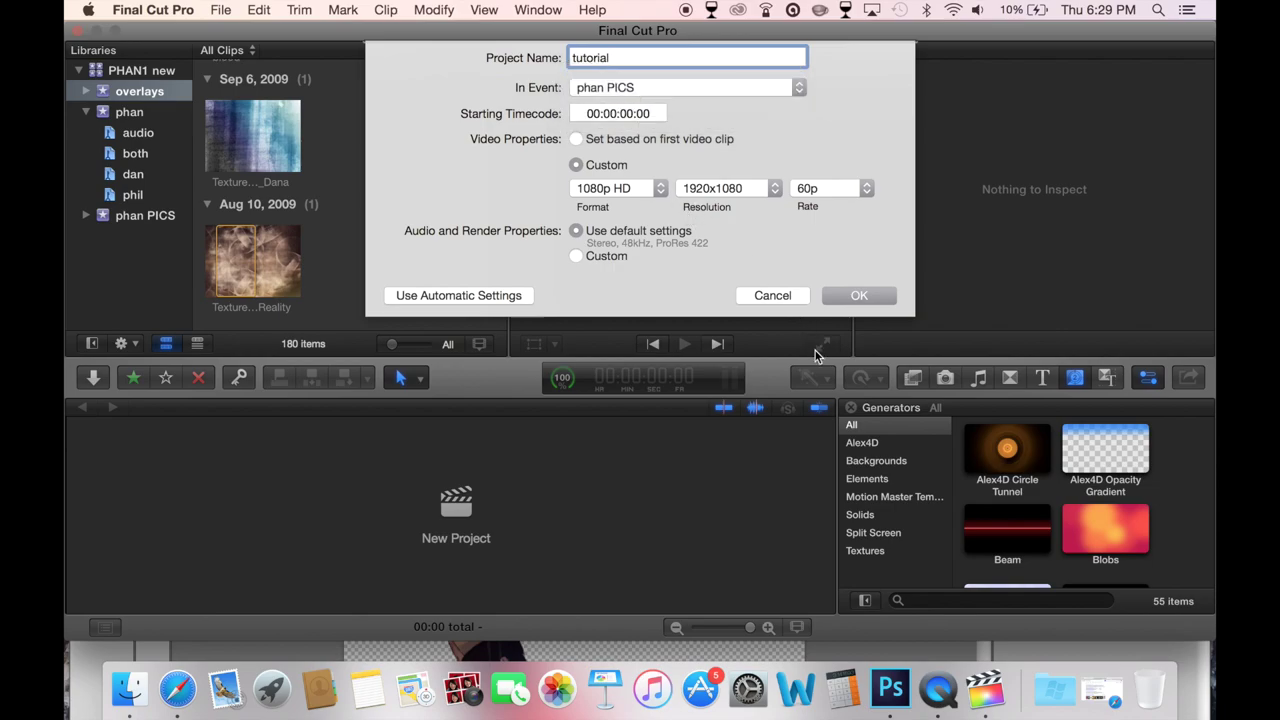
left_click(857, 296)
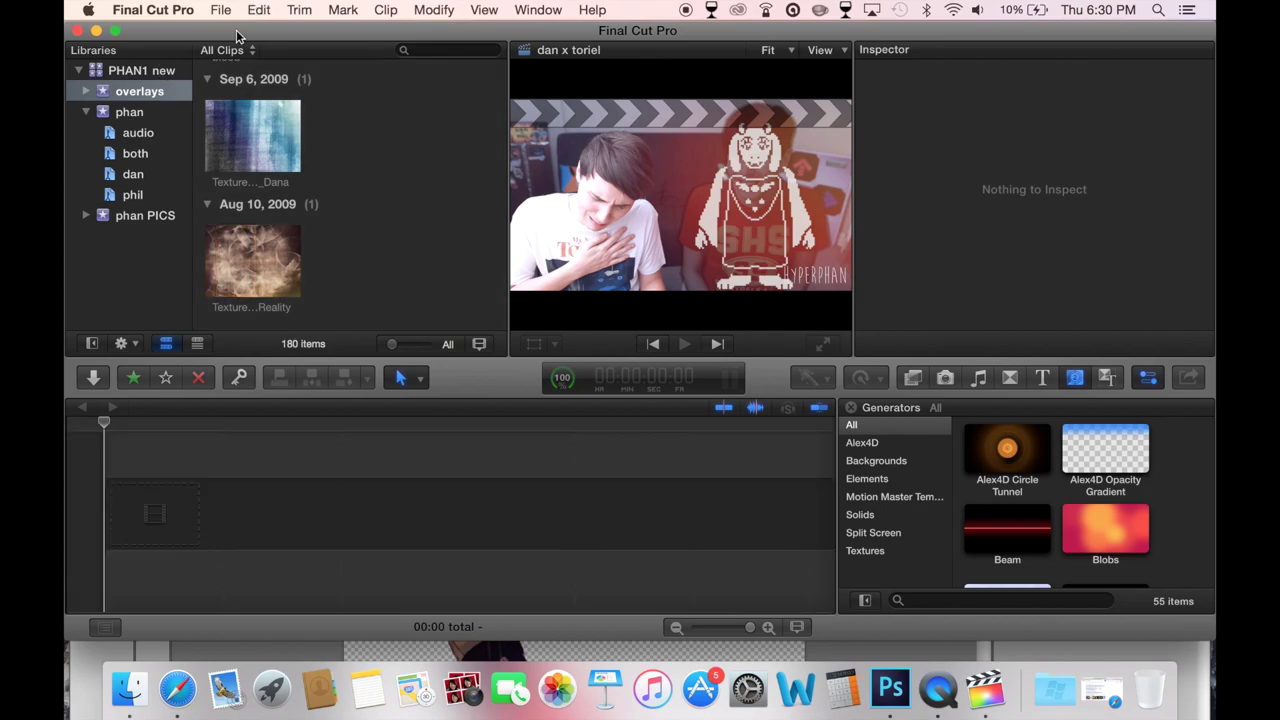
- Import artie left arm.png, artie right arm.png, background.png and head.png from the Desktop into the overlays event
left_click_drag(254, 29, 304, 131)
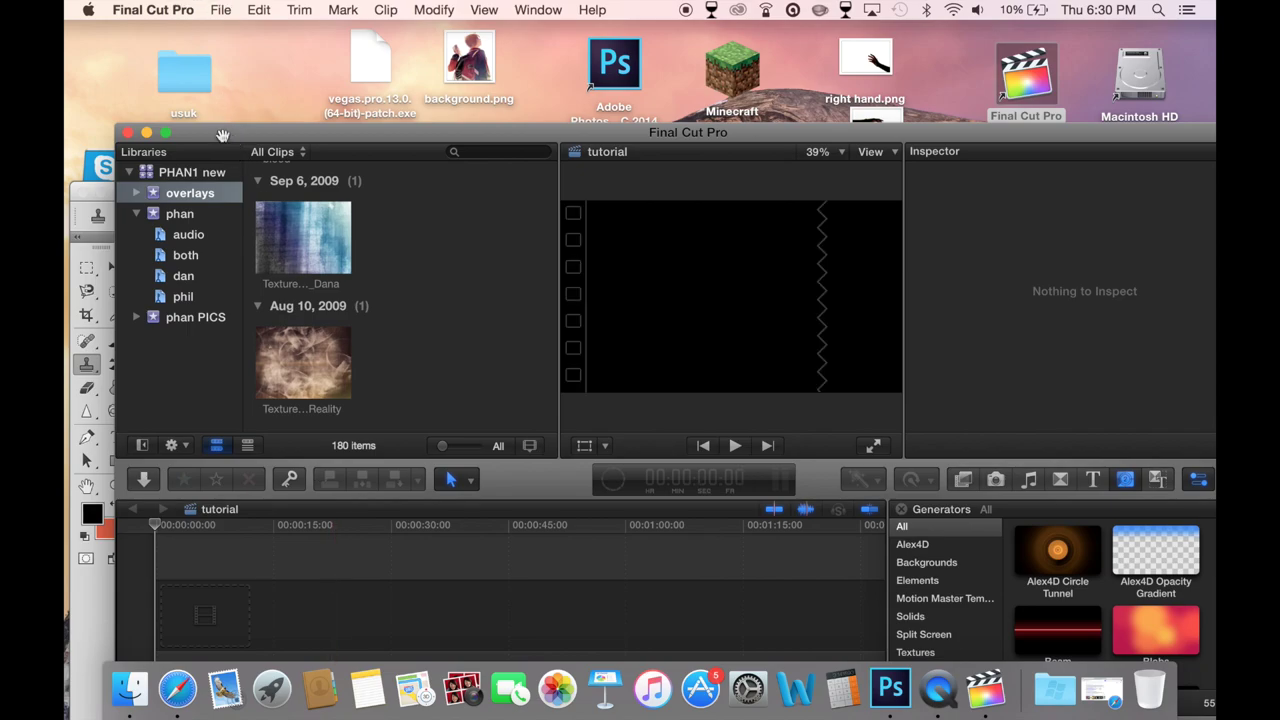
left_click_drag(223, 137, 198, 19)
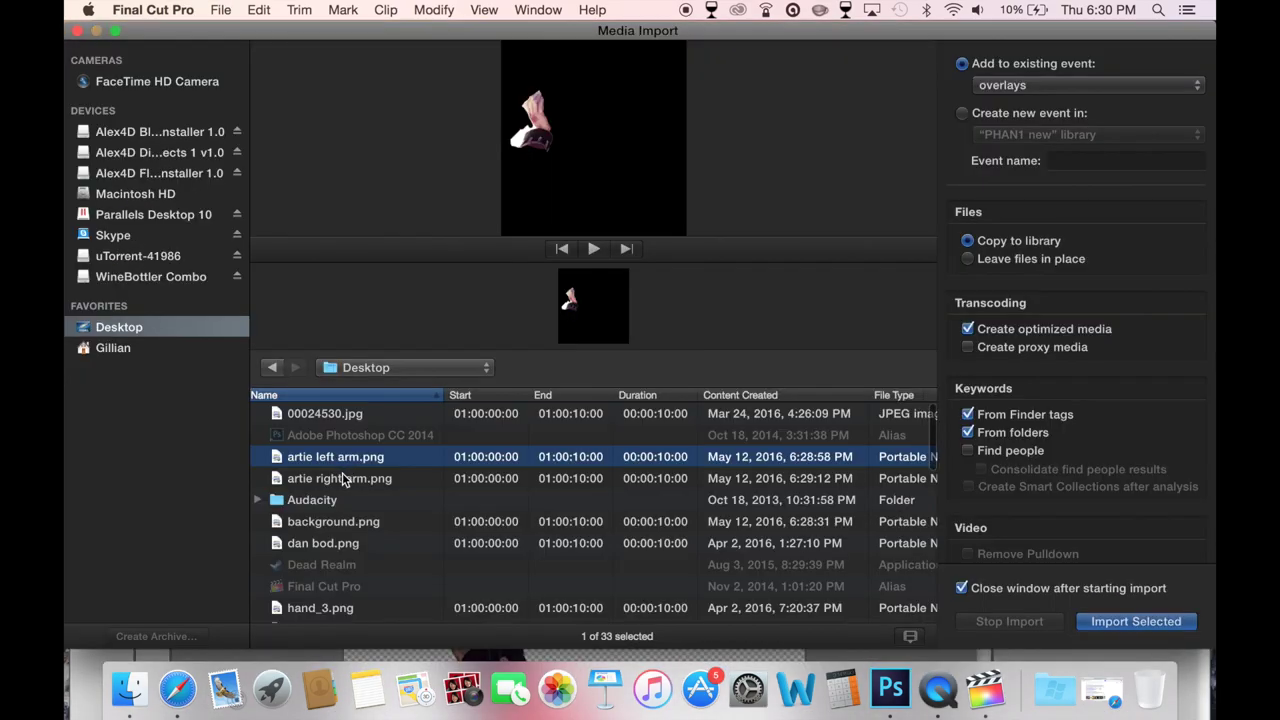
left_click(341, 481, "super")
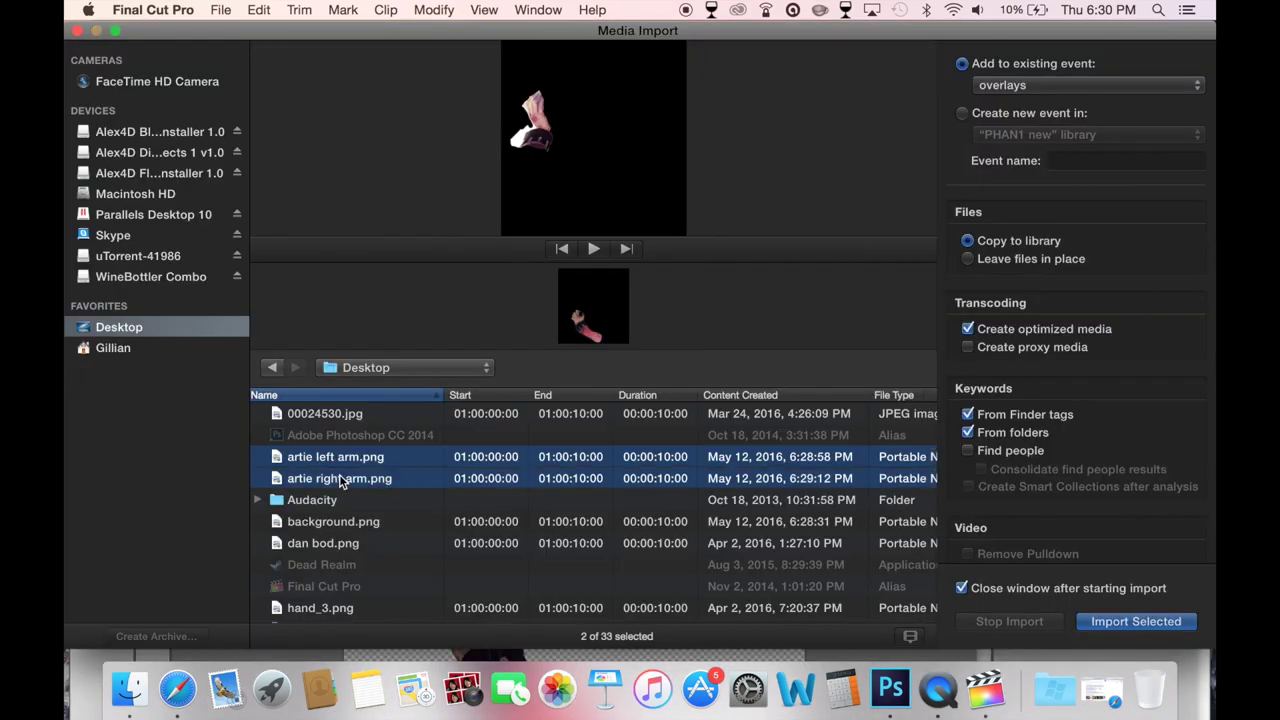
left_click(338, 530, "super")
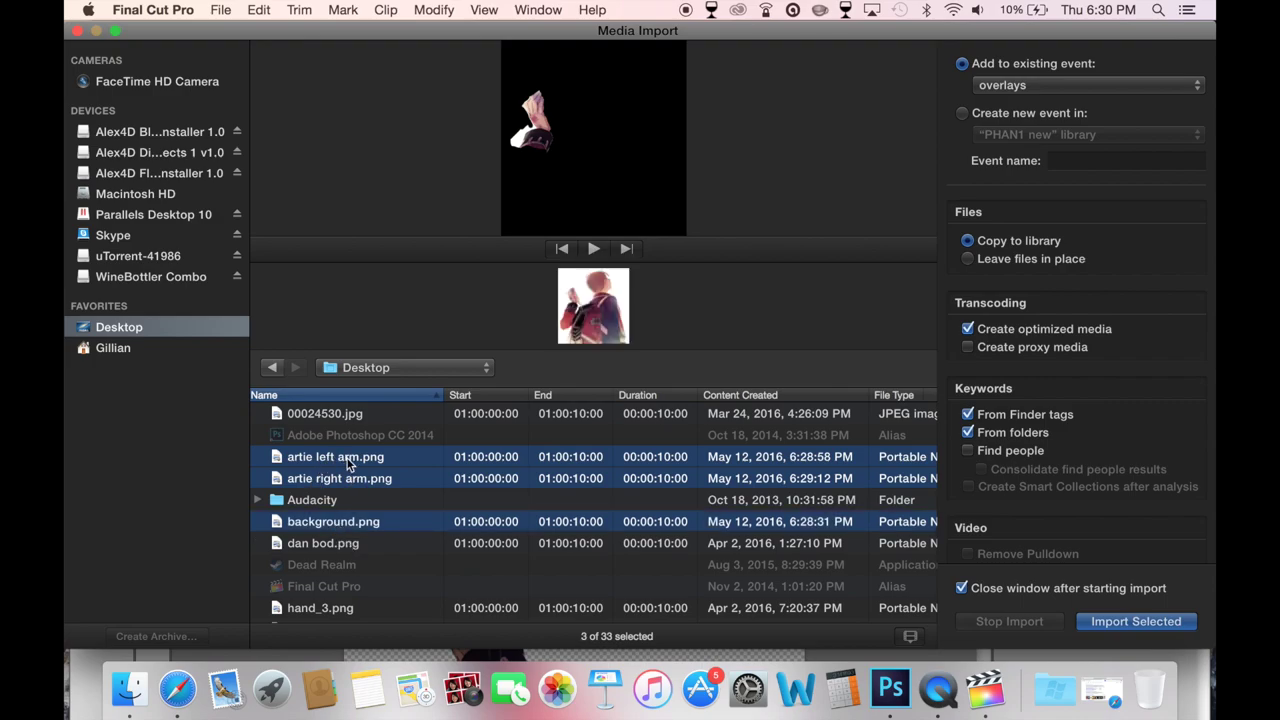
scroll(348, 464, "down", 5)
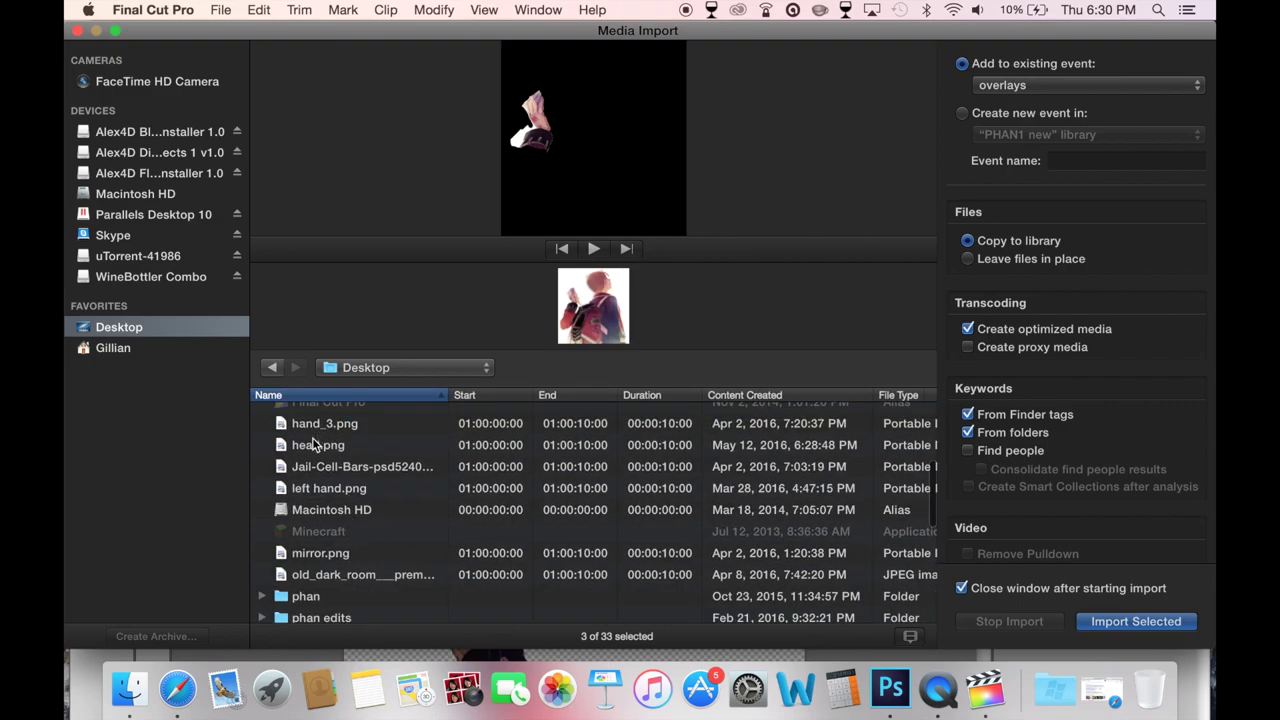
left_click(316, 443, "super")
key("Return")
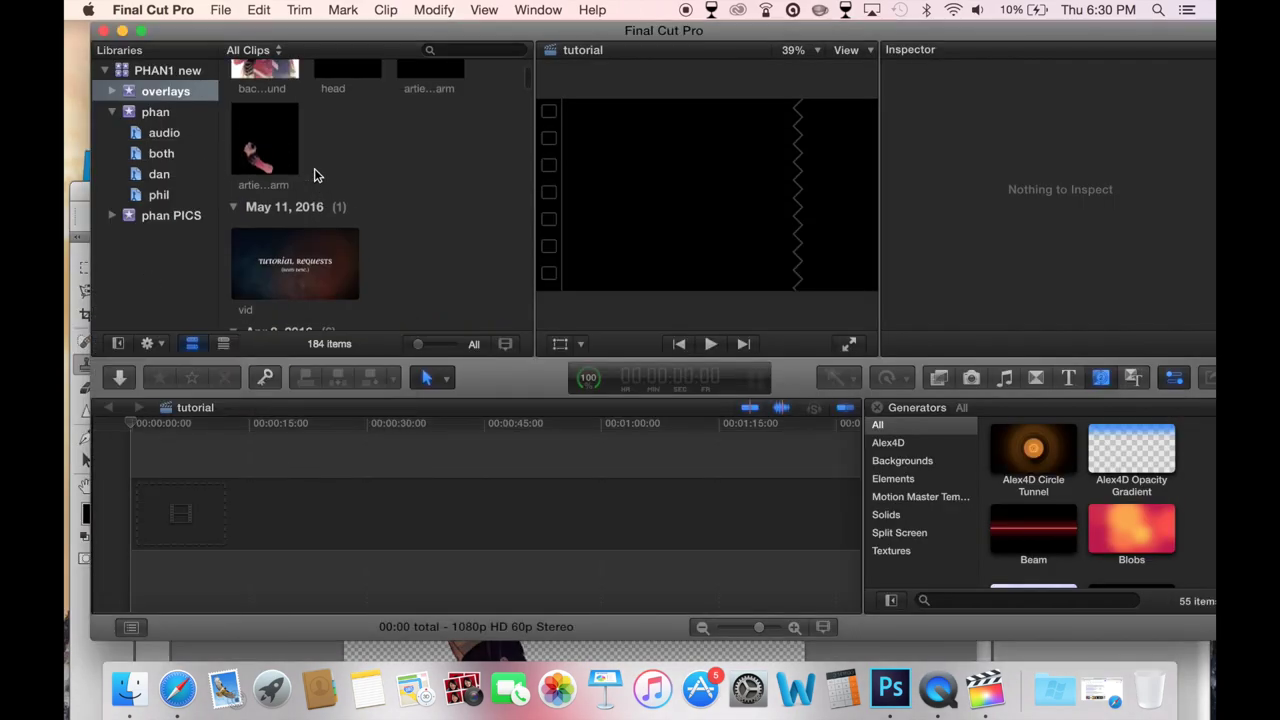
- Add the head, background and both arm clips together to the empty tutorial timeline
scroll(320, 175, "up", 3)
left_click(347, 197)
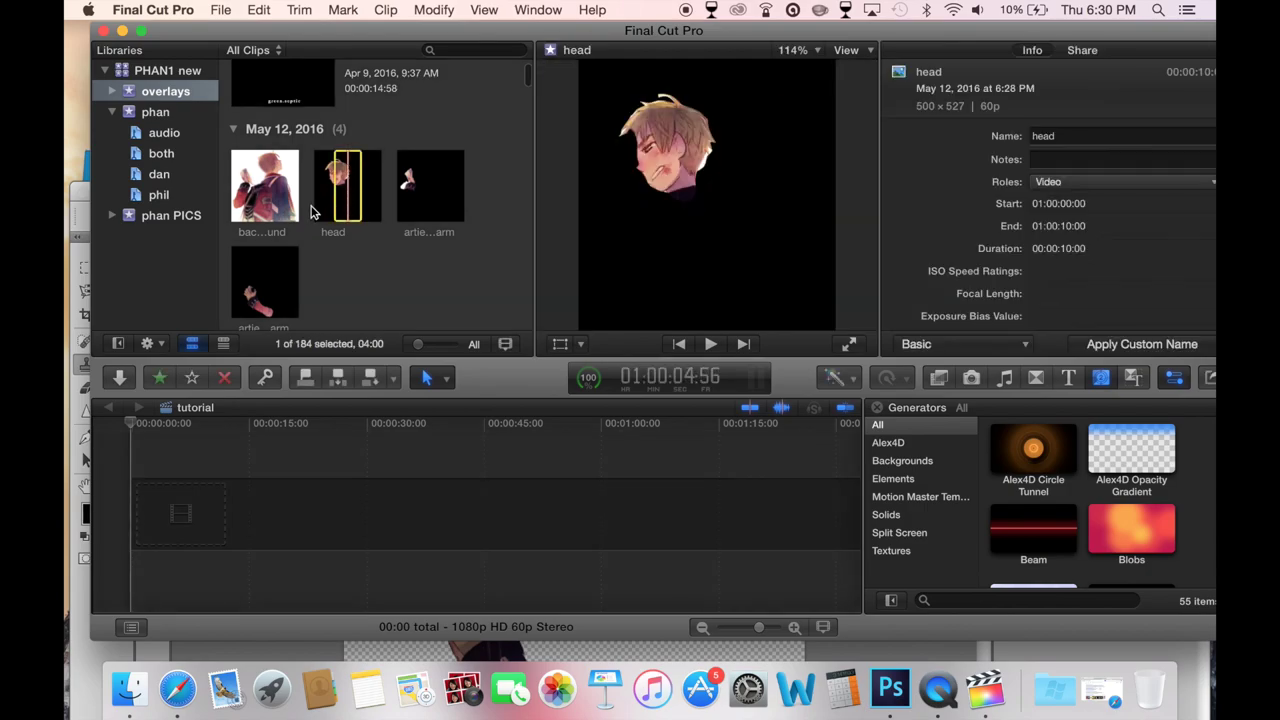
left_click(270, 273, "super")
left_click(262, 188, "super")
left_click(431, 188, "super")
left_click_drag(426, 190, 314, 471)
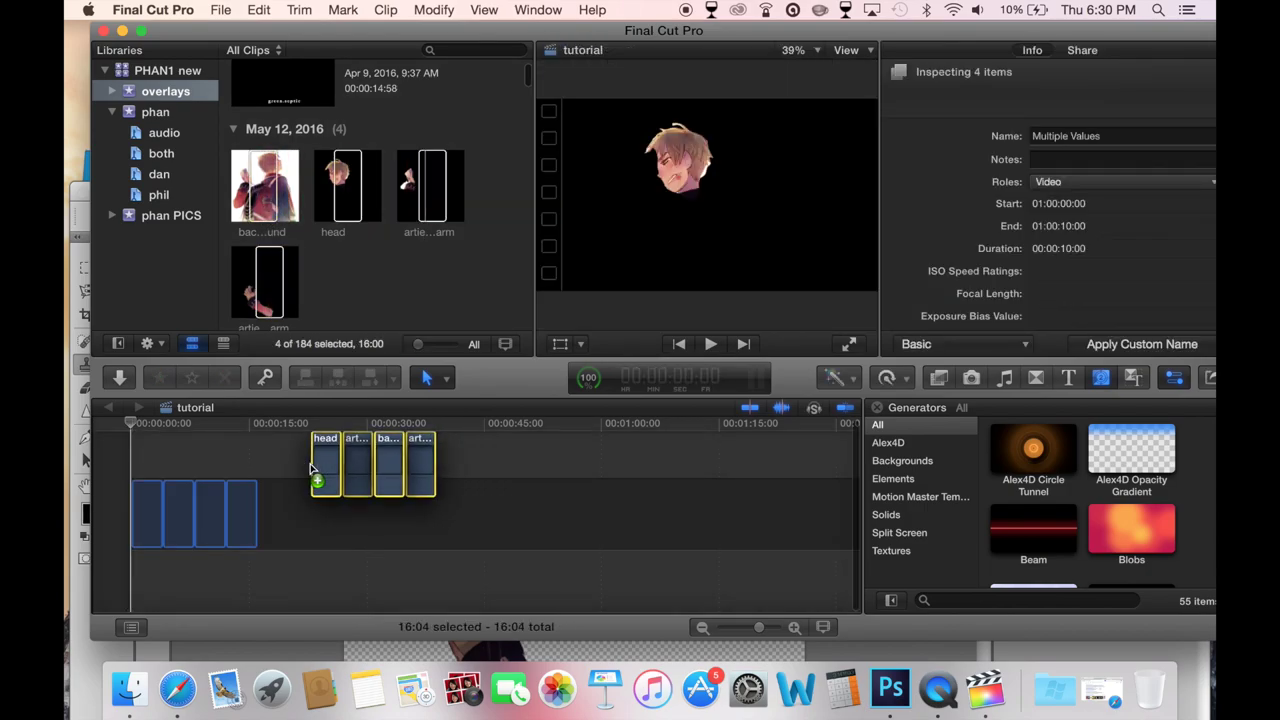
- Stack the four clips on top of each other at the start of the timeline
left_click(146, 497, "super")
left_click_drag(182, 500, 122, 467)
left_click(236, 483)
left_click_drag(196, 518, 211, 593)
key("Delete")
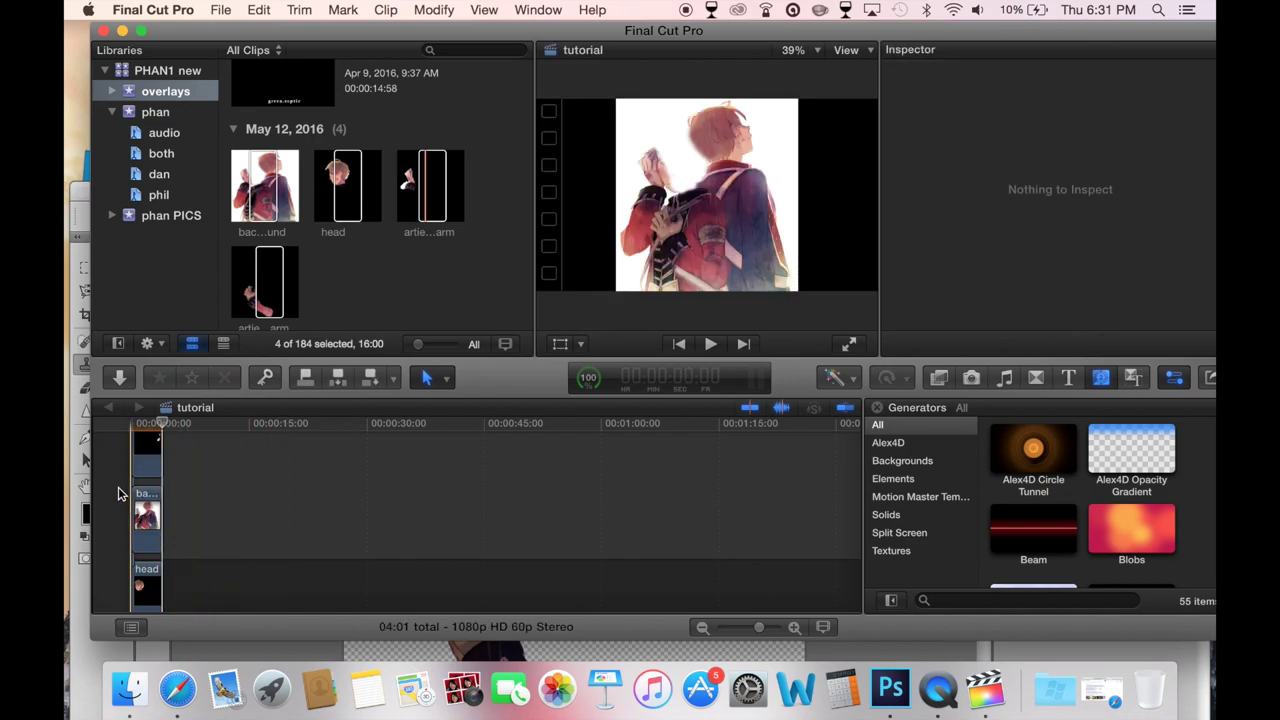
- Move the background clip beneath the head clip so it forms the lowest layer of the timeline stack
left_click(131, 424)
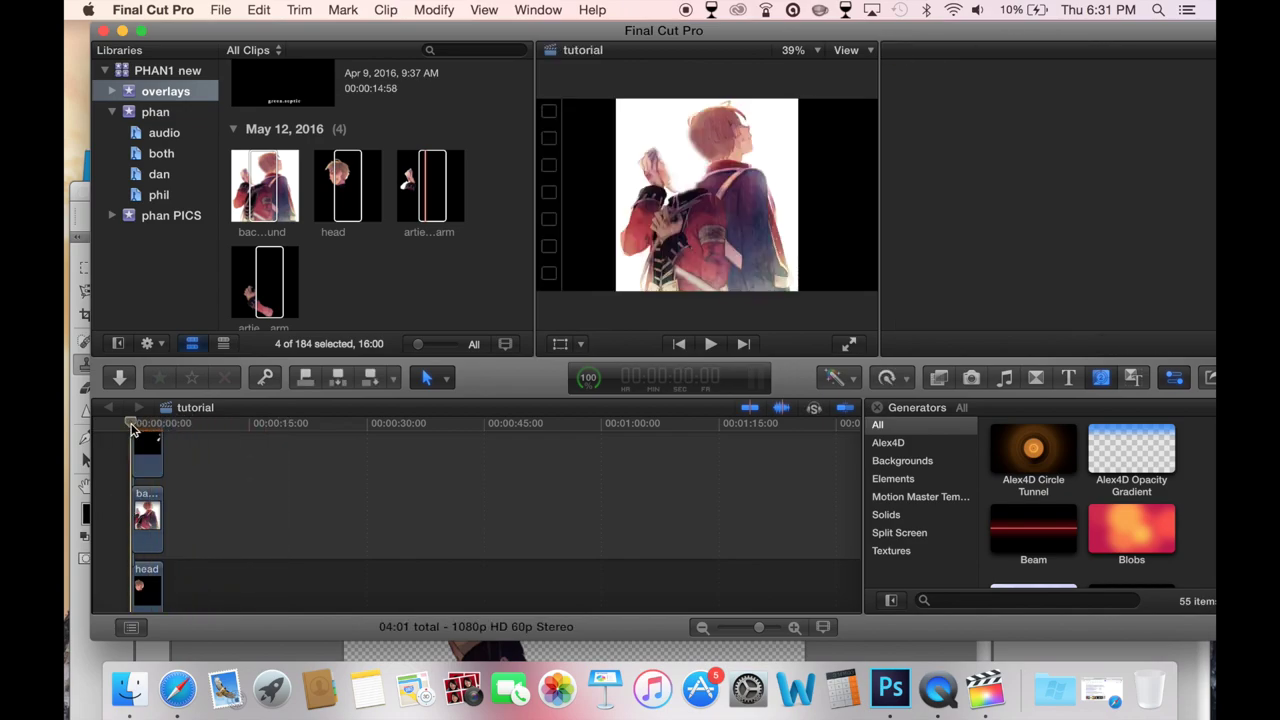
left_click(152, 519)
mouse_move(152, 520)
left_mouse_down()
mouse_move(145, 614)
mouse_move(145, 528)
left_mouse_up()
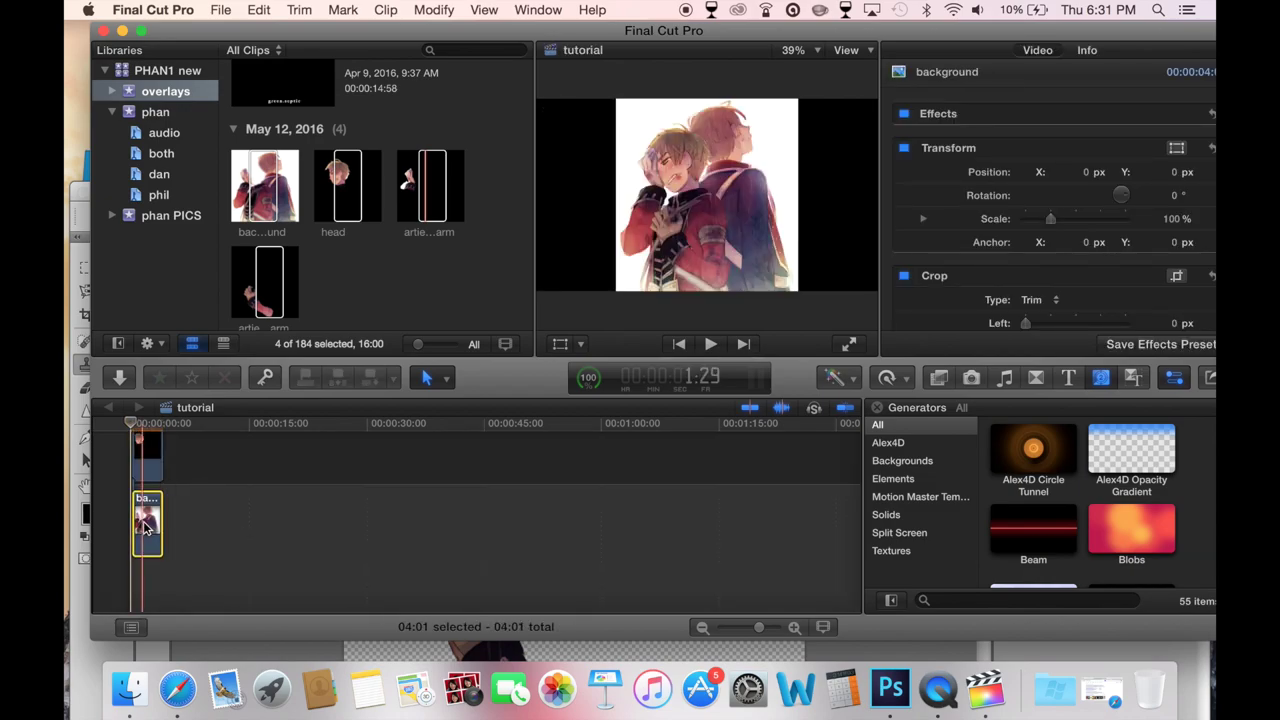
- Compare the stacking order of the timeline clips with the layer order of tutorial.psd in Photoshop
left_click(145, 520)
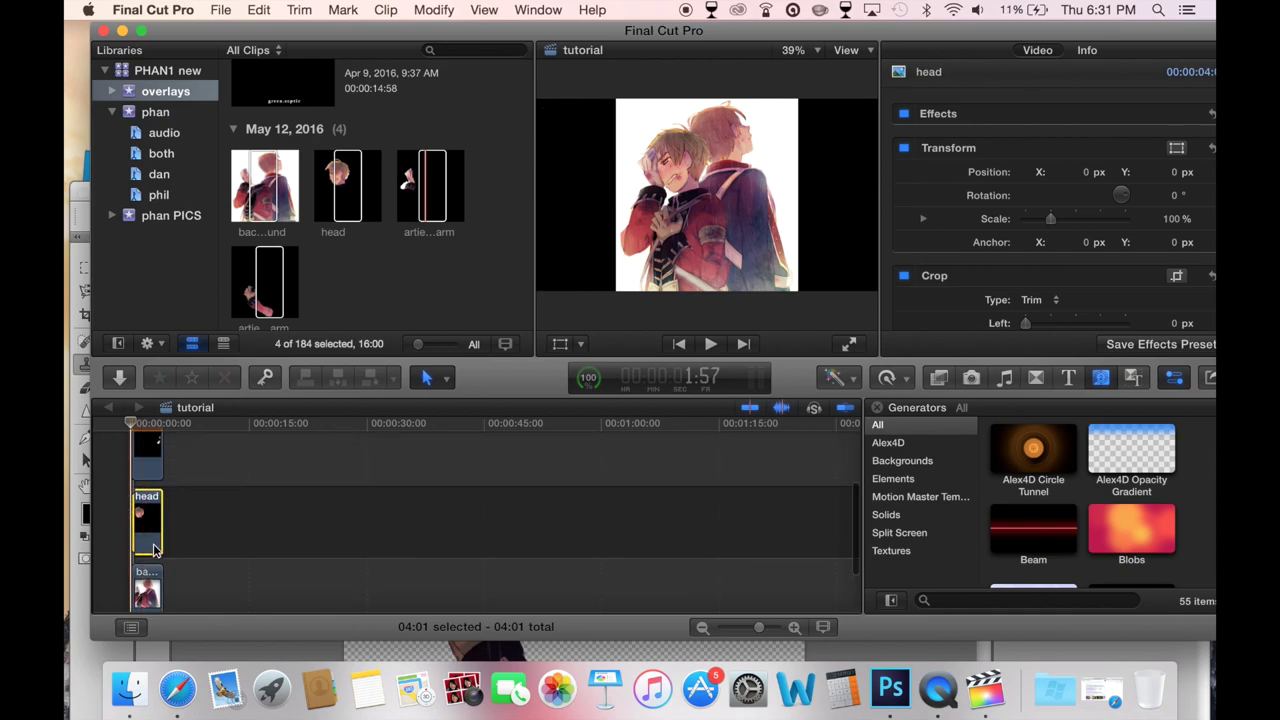
left_click(1026, 657)
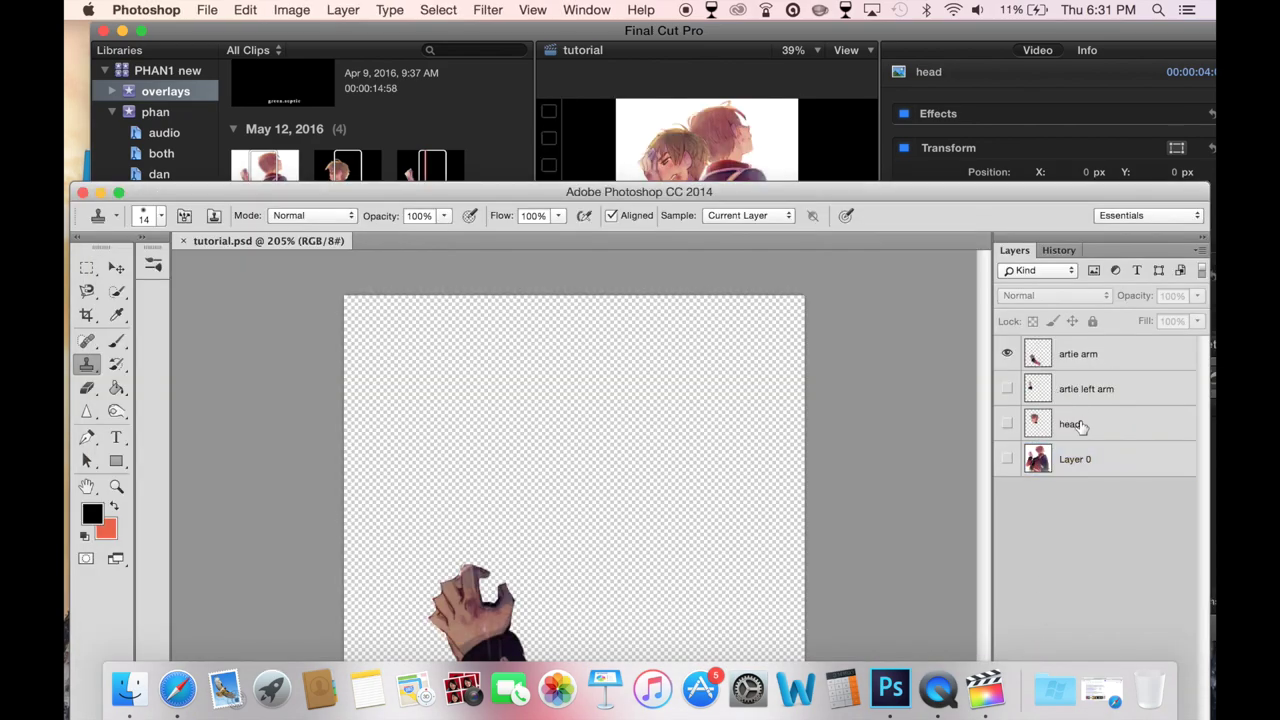
left_click(1033, 424)
left_click(1078, 392)
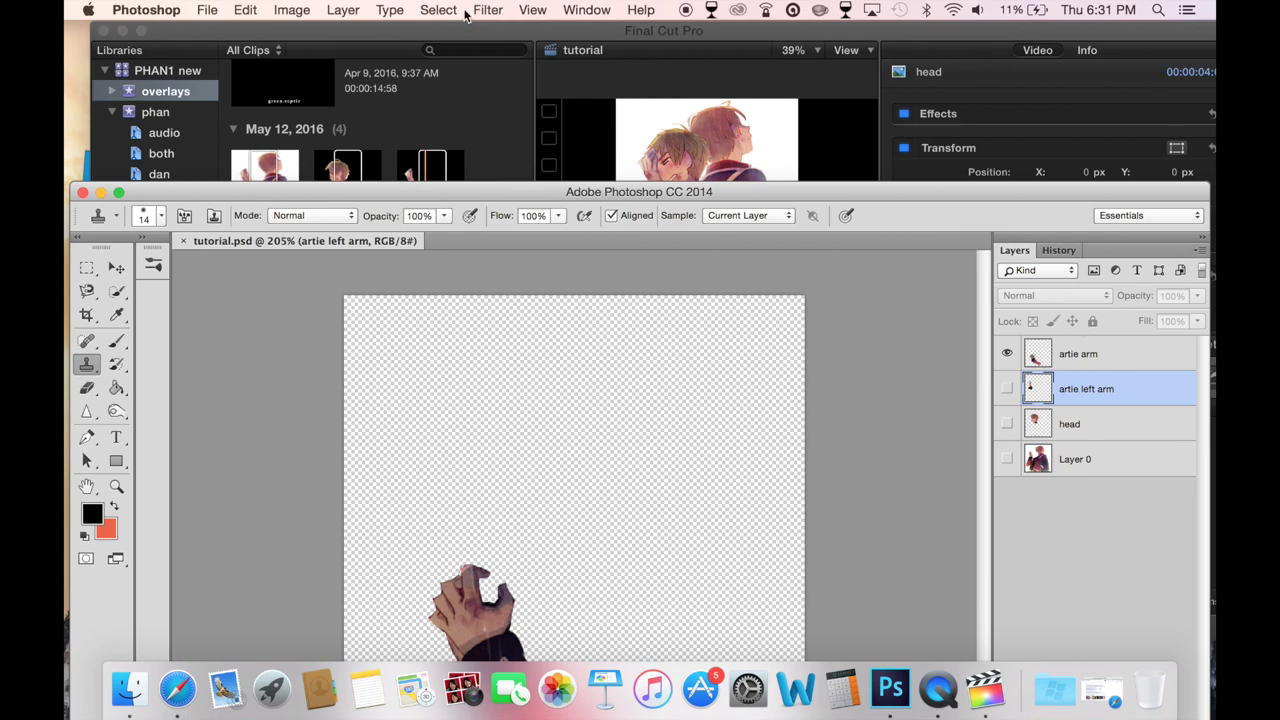
left_click(398, 32)
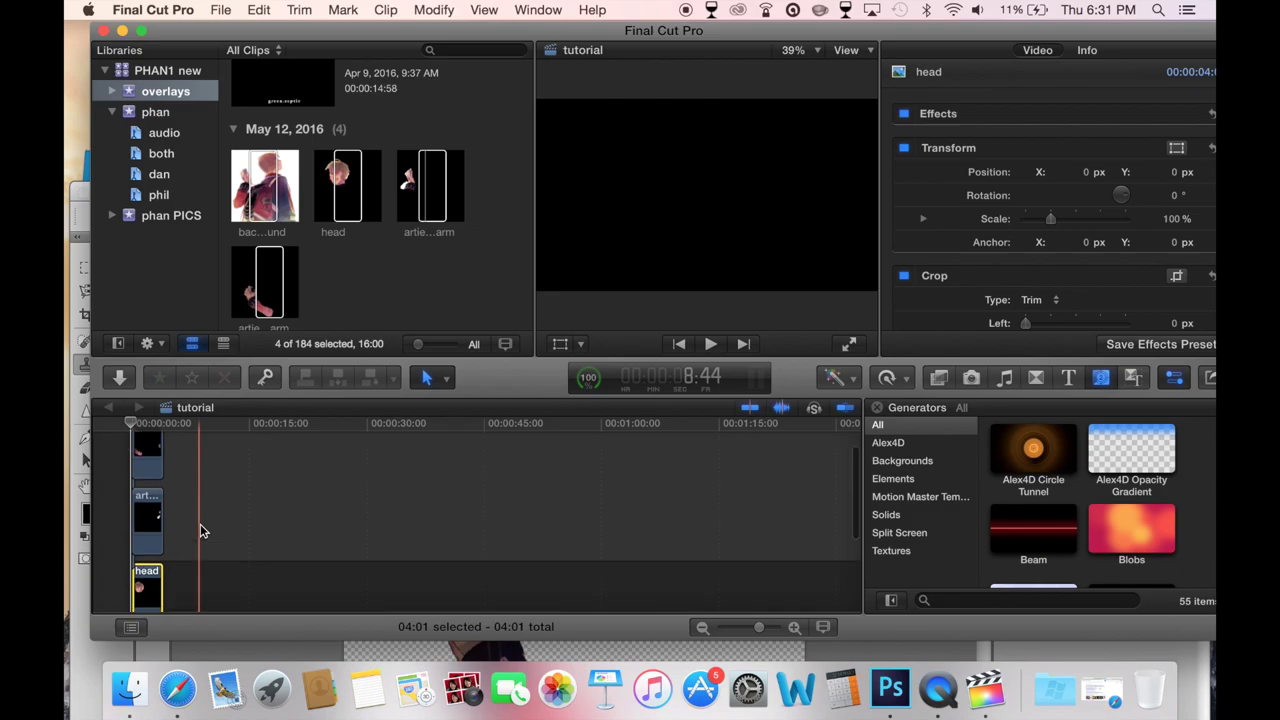
scroll(200, 525, "up", 1)
left_click(147, 548)
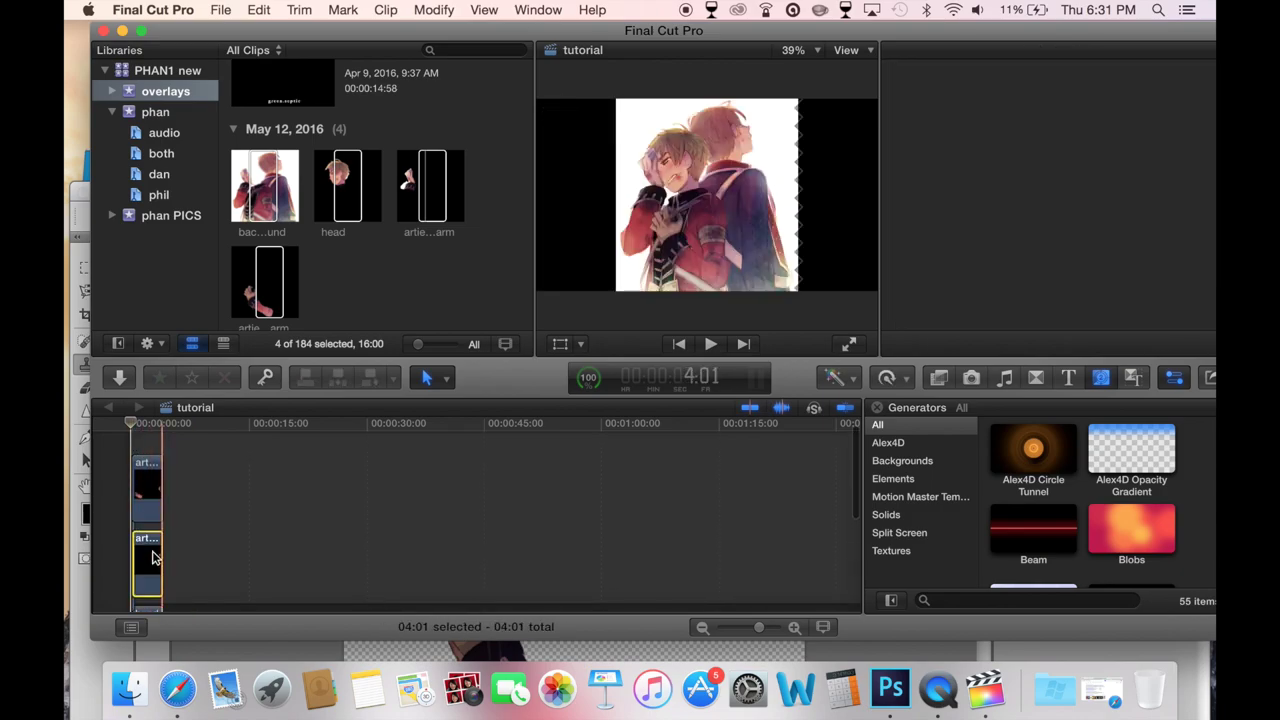
left_click(143, 482)
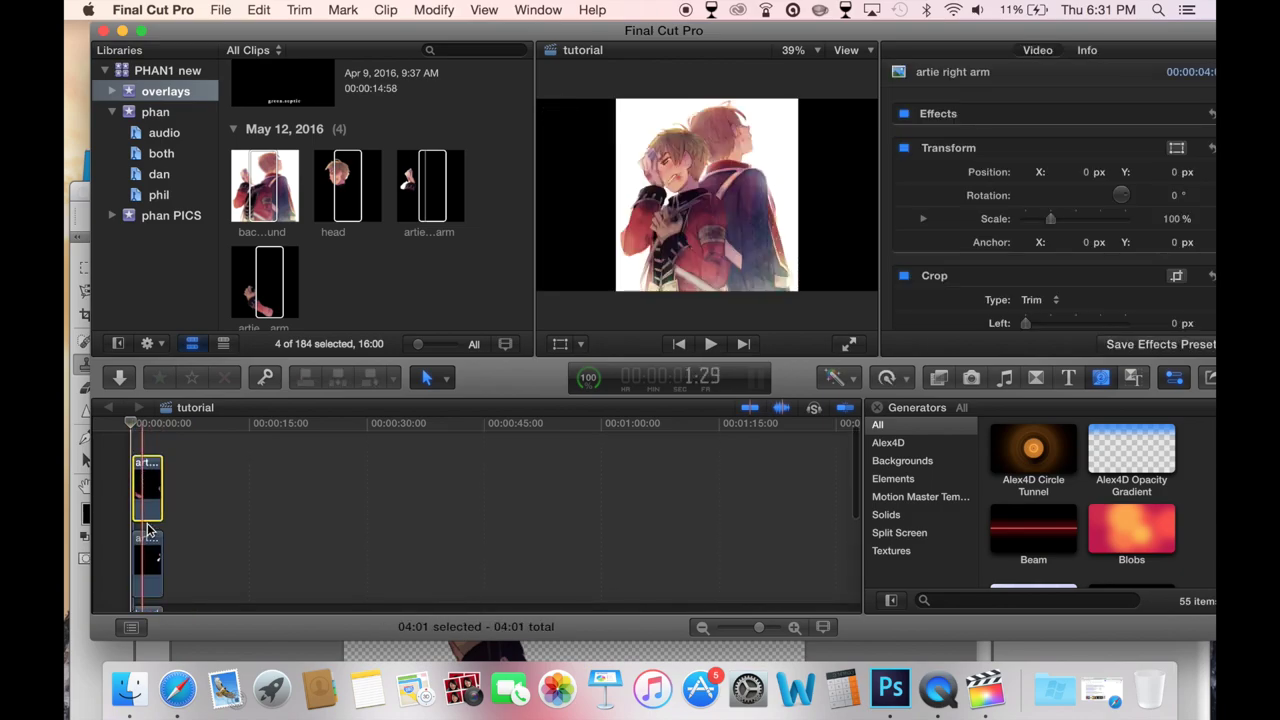
scroll(147, 530, "down", 1)
scroll(147, 530, "down", 1)
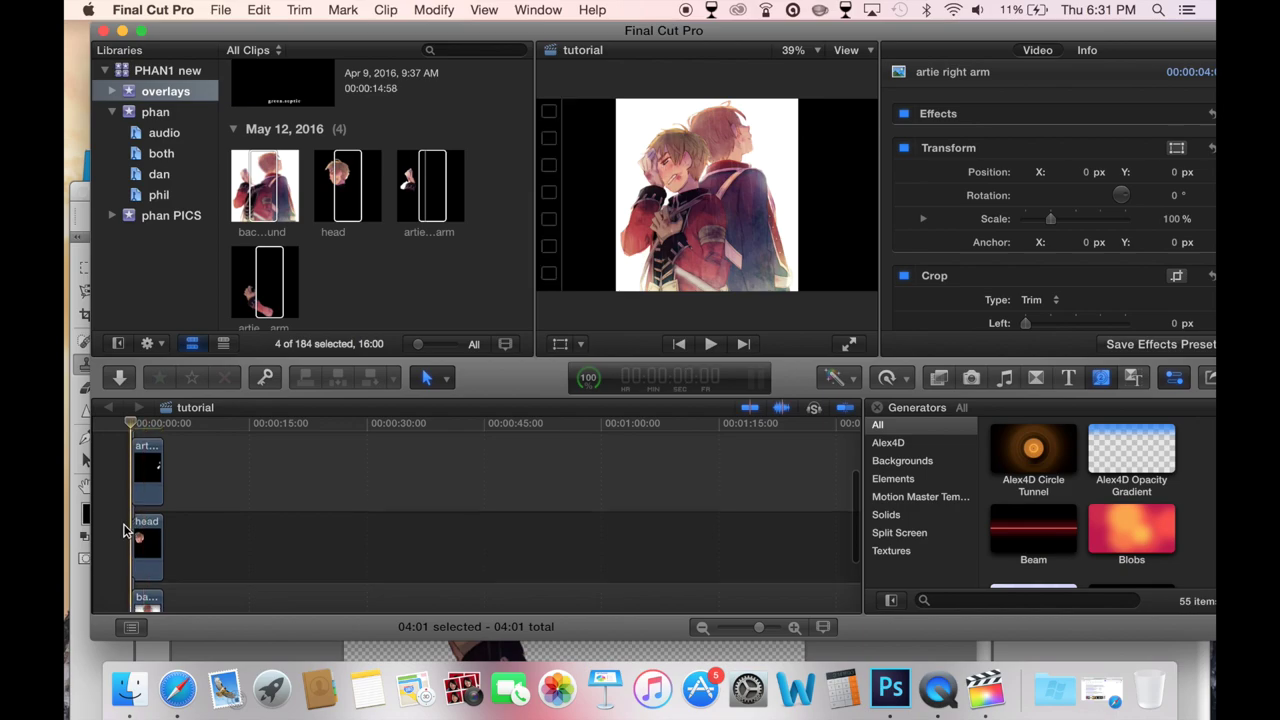
scroll(123, 531, "down", 2)
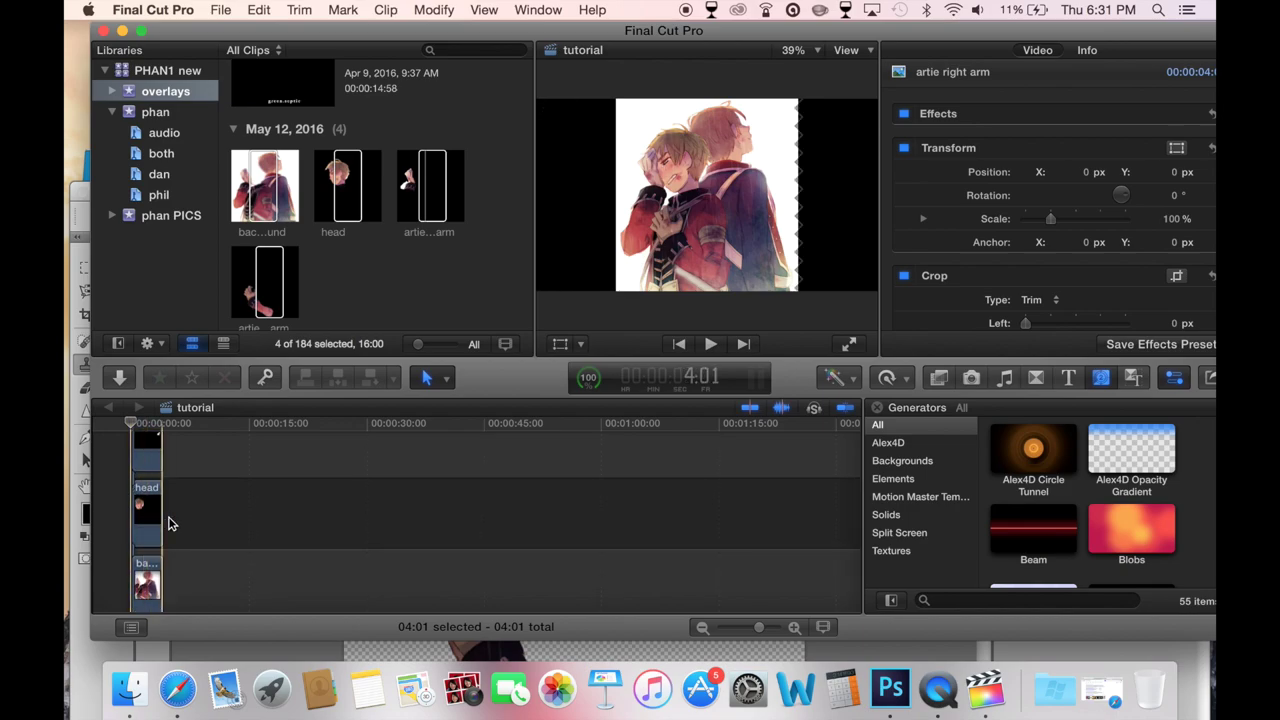
- Activate the Transform controls for the artie right arm clip at the timeline start and check the arm's shape in tutorial.psd in Photoshop
scroll(160, 520, "up", 3)
left_click(145, 492)
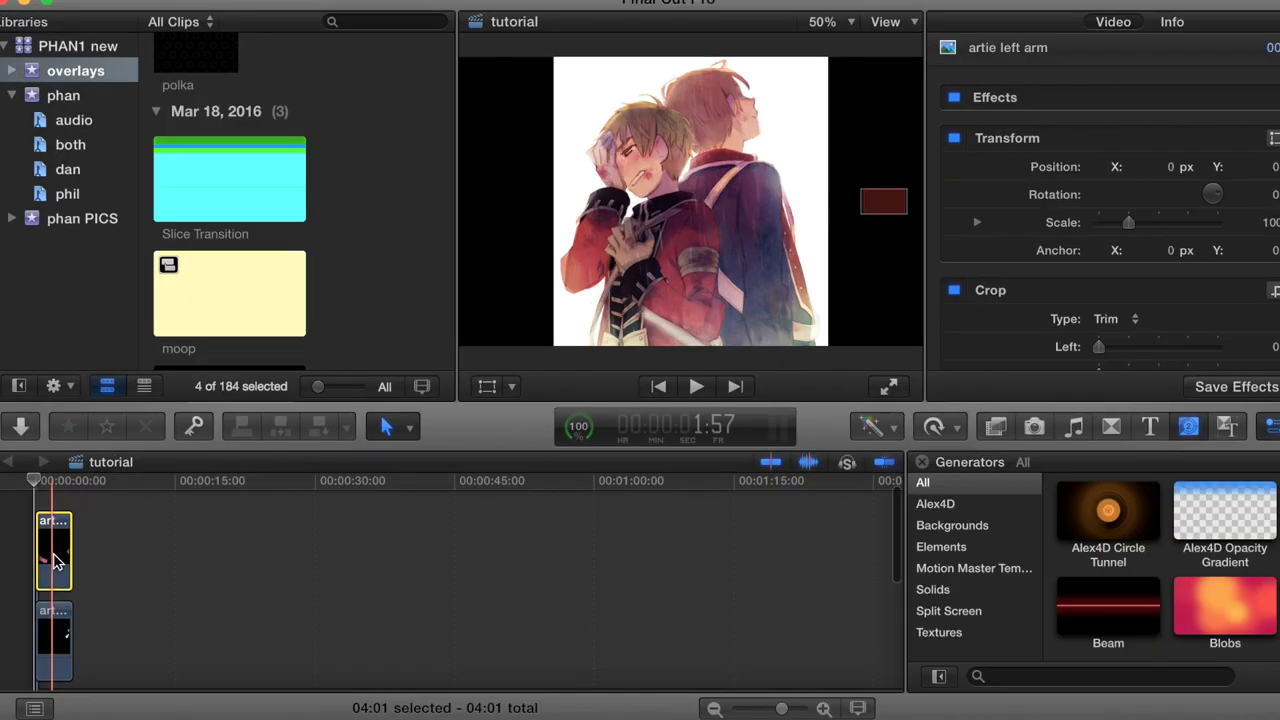
left_click(144, 484)
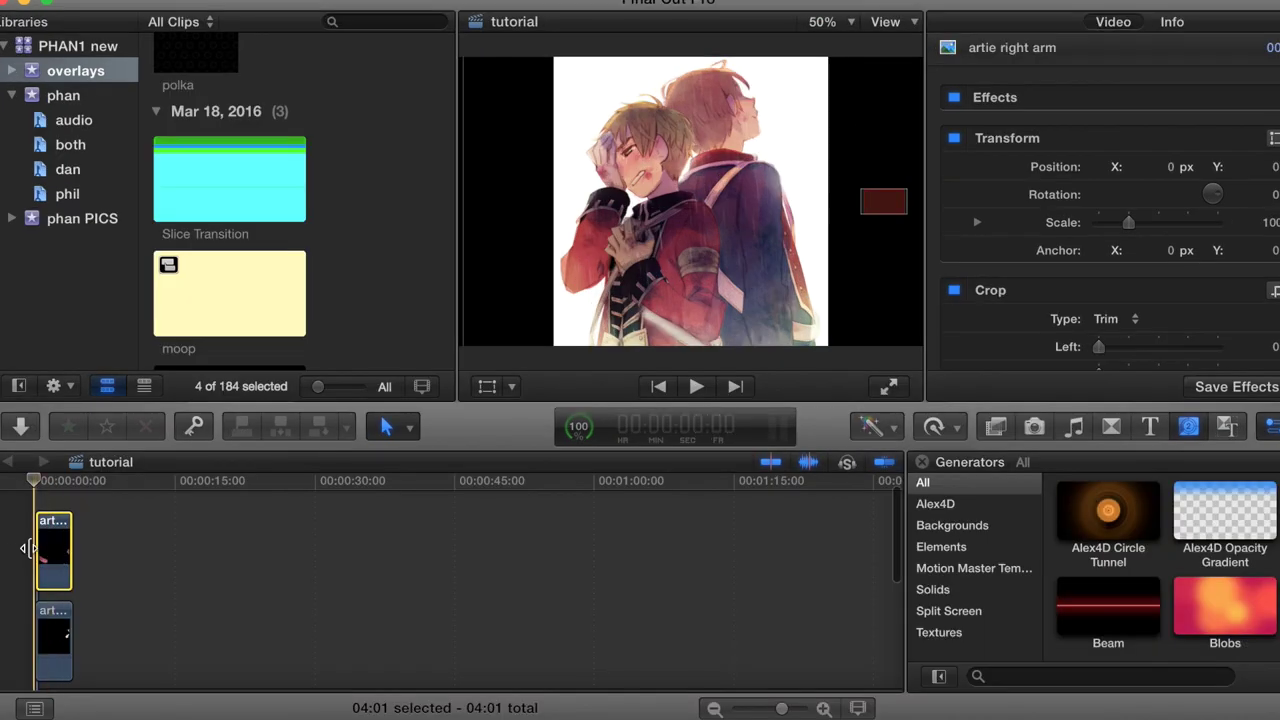
left_click(487, 388)
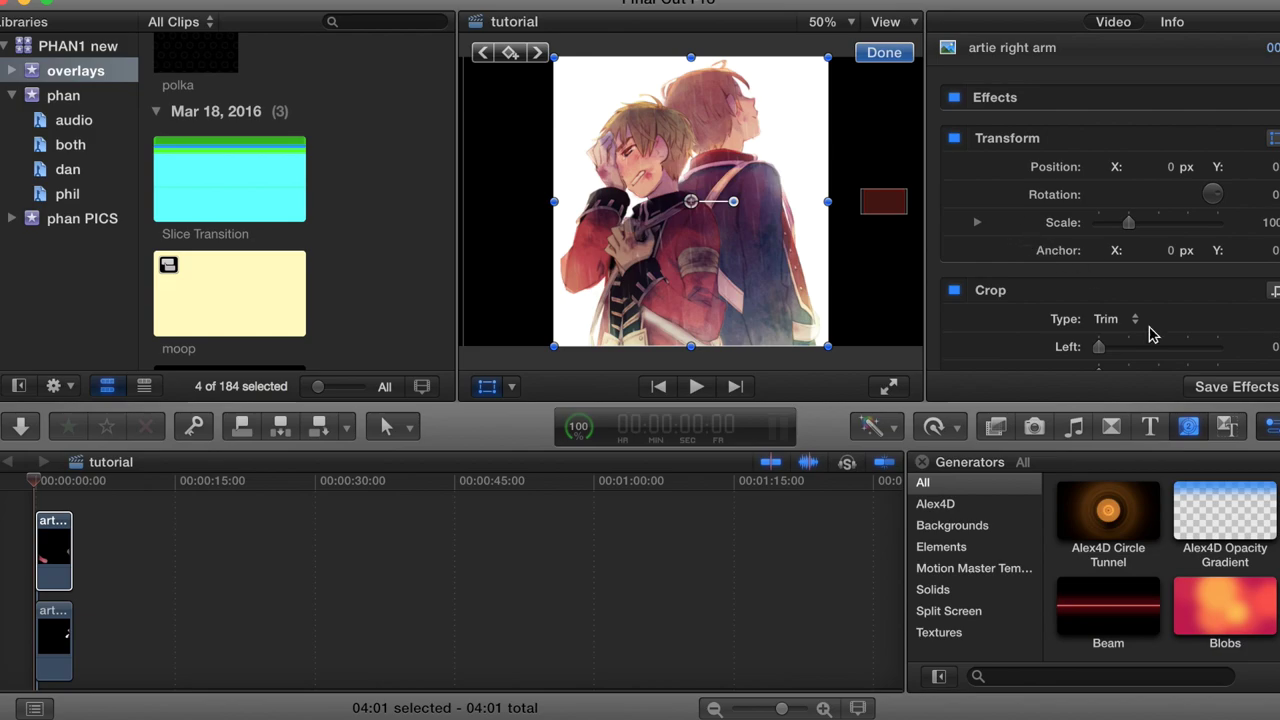
left_click(881, 715)
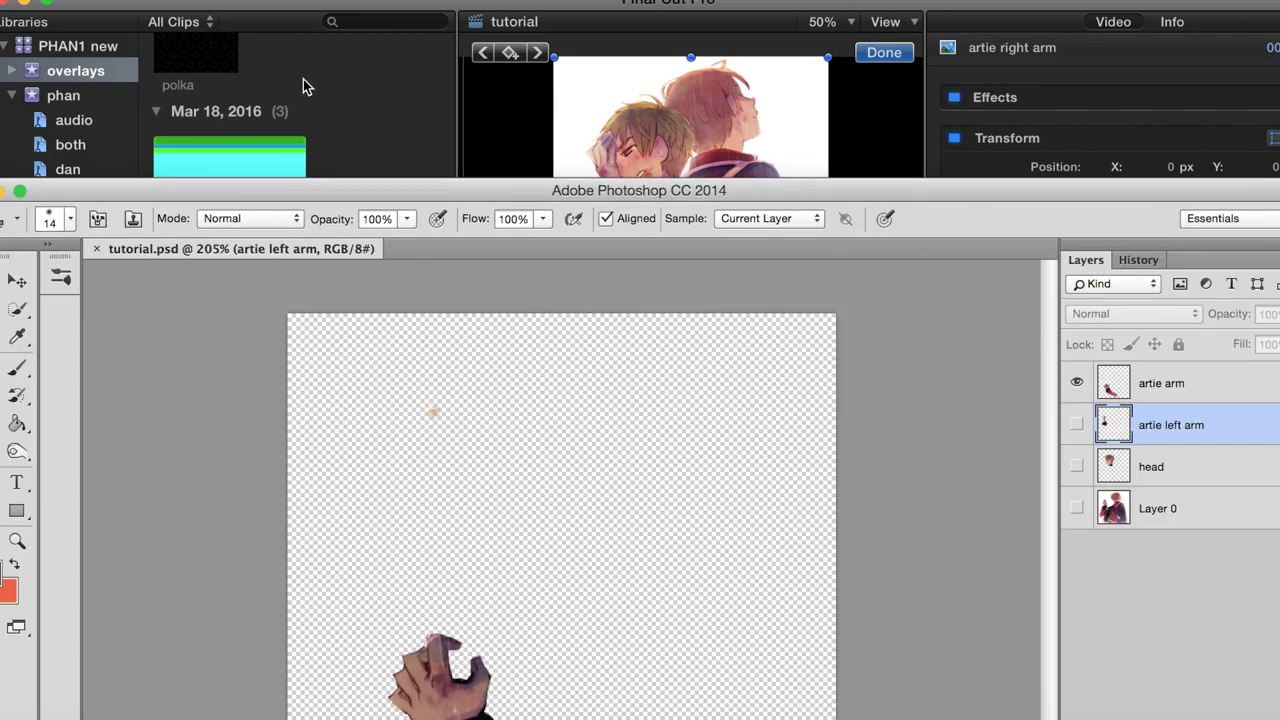
left_click(231, 6)
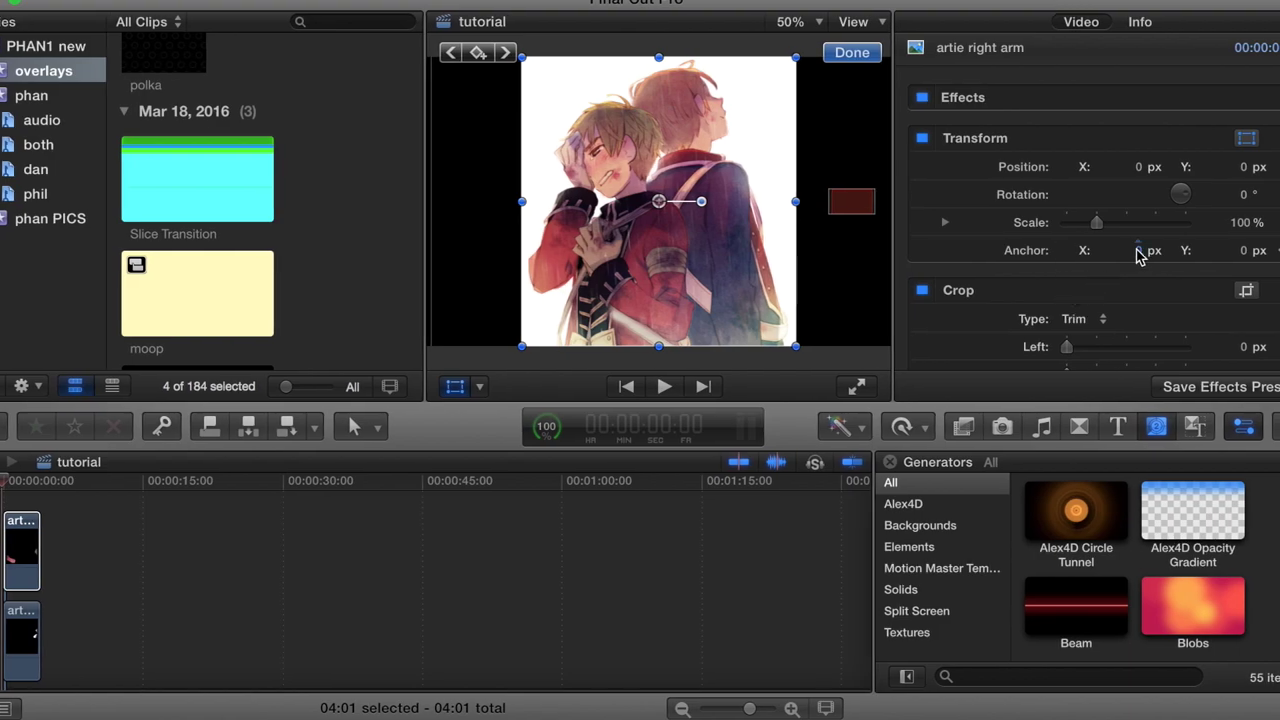
- Set the right arm's anchor to X 68.9 px, Y -495.0 px and realign the arm at position X 65.1 px, Y -504.1 px
mouse_move(1138, 250)
left_mouse_down()
mouse_move(1138, 282)
mouse_move(1138, 244)
mouse_move(1150, 250)
left_mouse_up()
left_click_drag(1245, 253, 1160, 265)
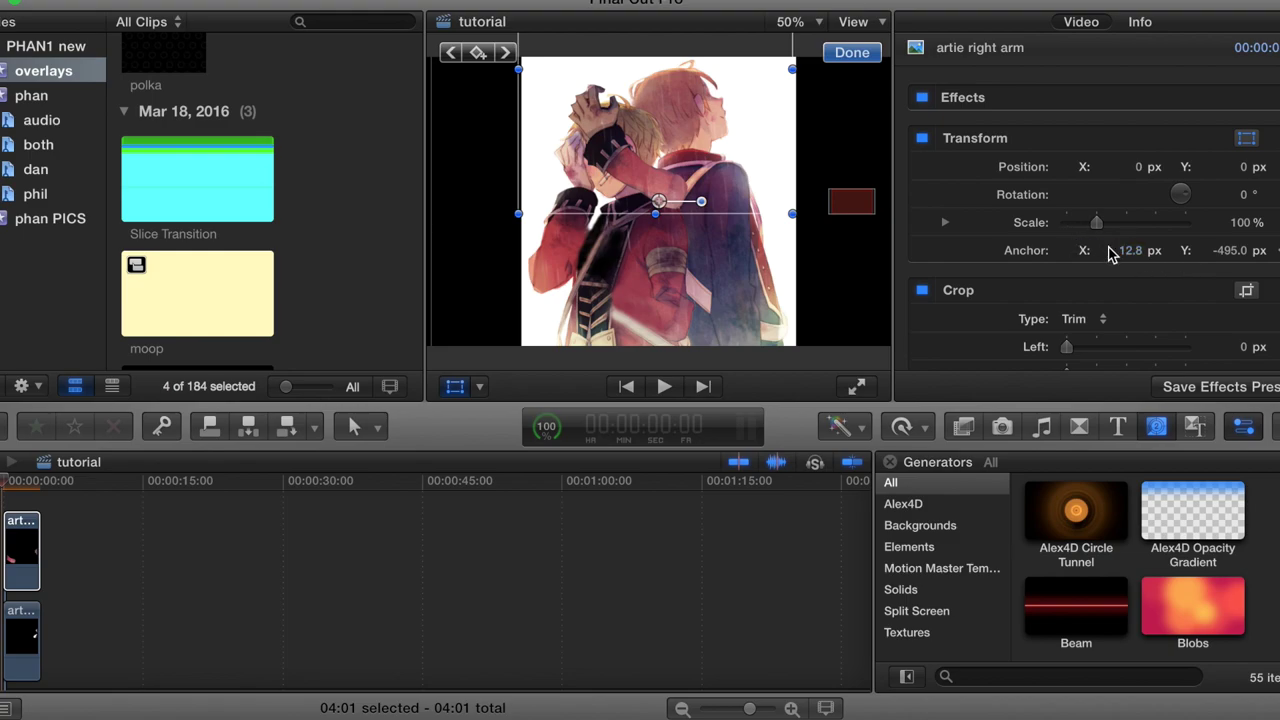
left_click_drag(1131, 256, 1161, 256)
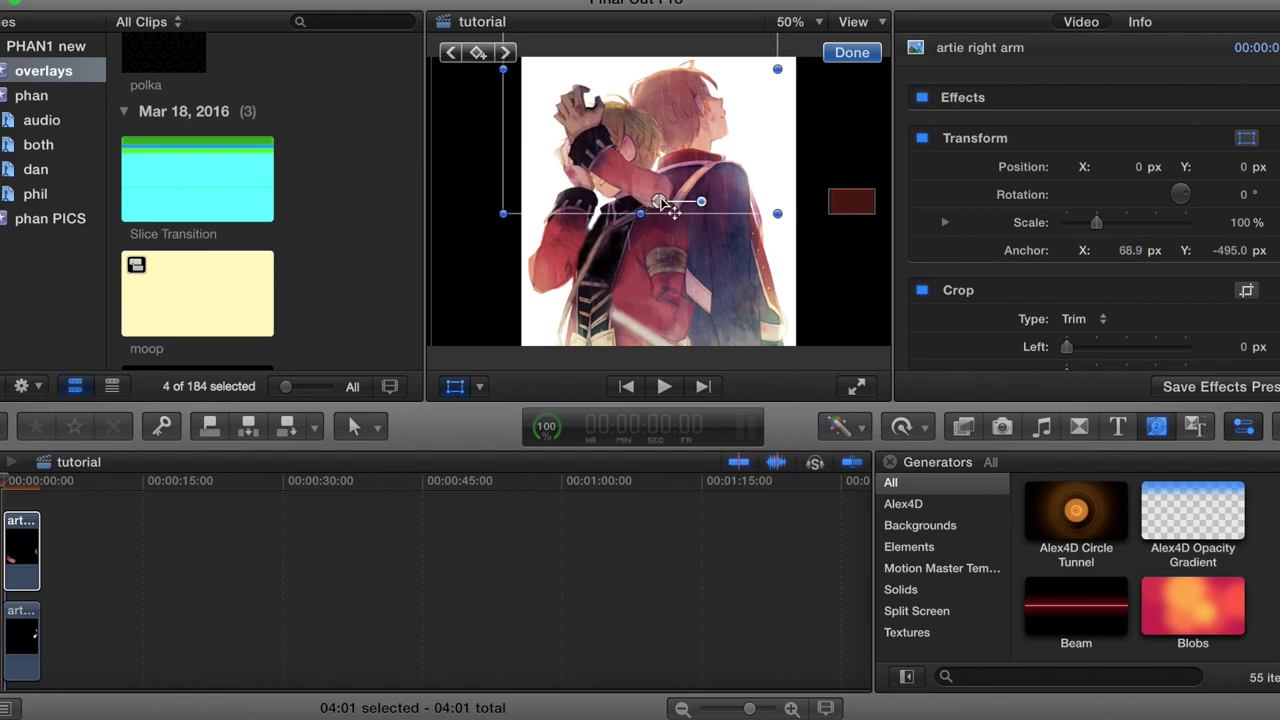
right_click(666, 207)
left_click_drag(702, 207, 657, 319)
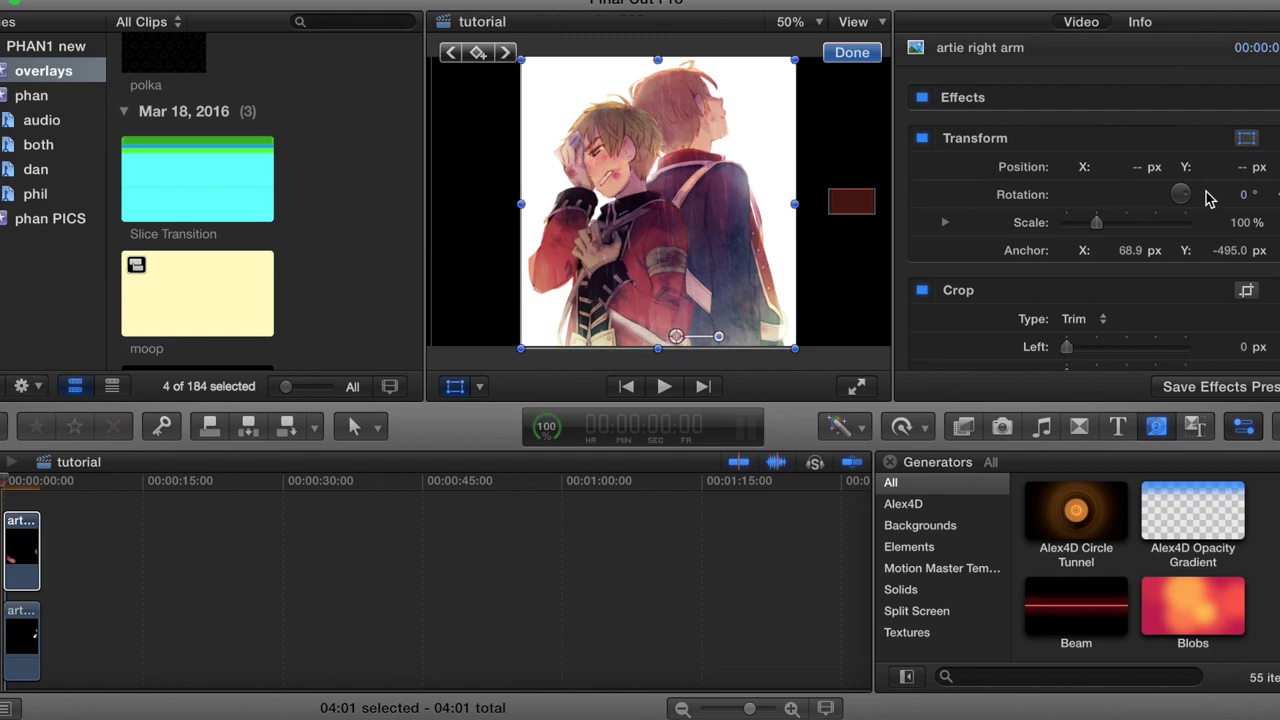
- Add a Transform keyframe for the right arm at the start of the timeline and reactivate its Transform controls
mouse_move(1242, 195)
left_mouse_down()
mouse_move(1231, 201)
mouse_move(1245, 200)
left_mouse_up()
left_click(868, 60)
left_click(16, 540)
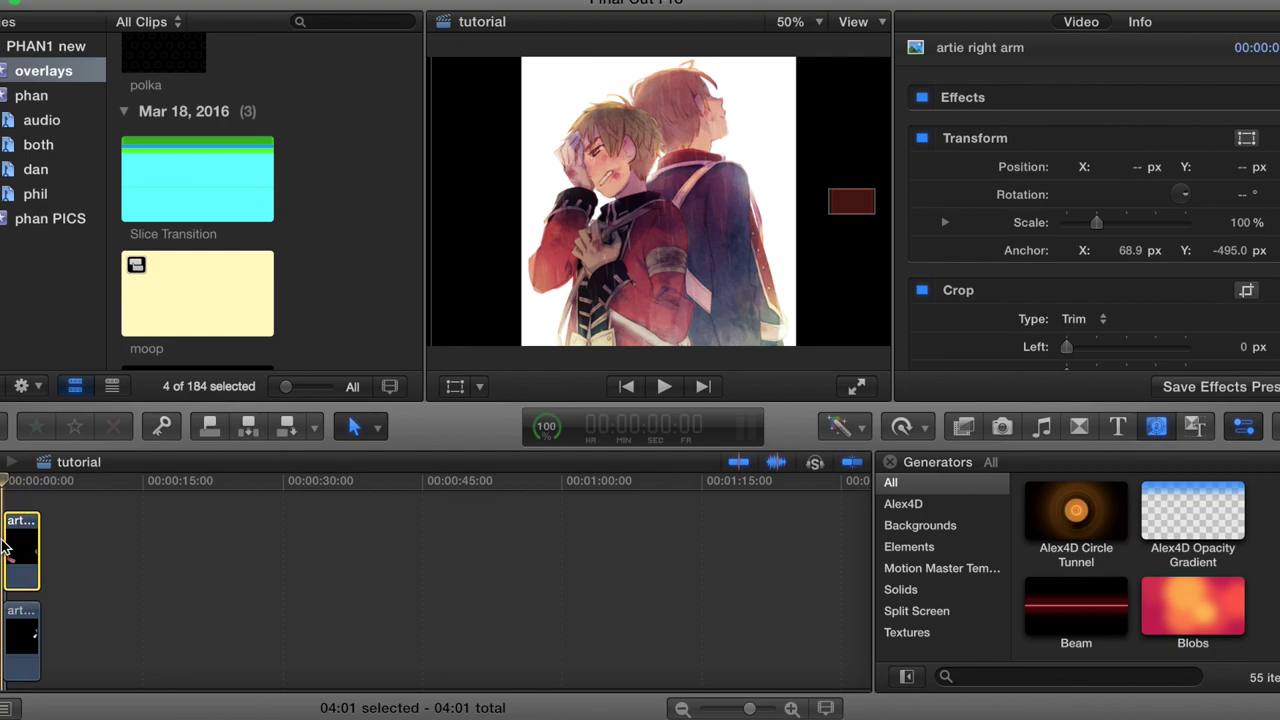
left_click(455, 386)
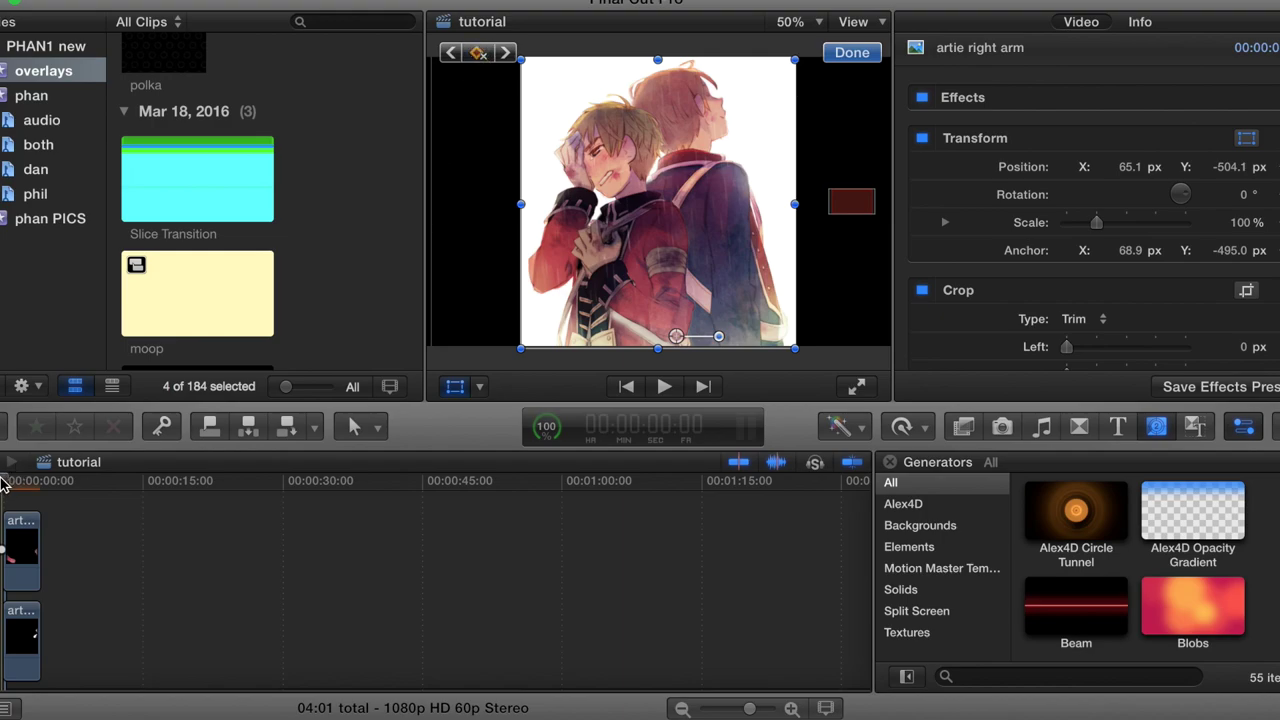
- Enlarge the timeline scale and add a second Transform keyframe to the right arm at frame 17
key("Right")
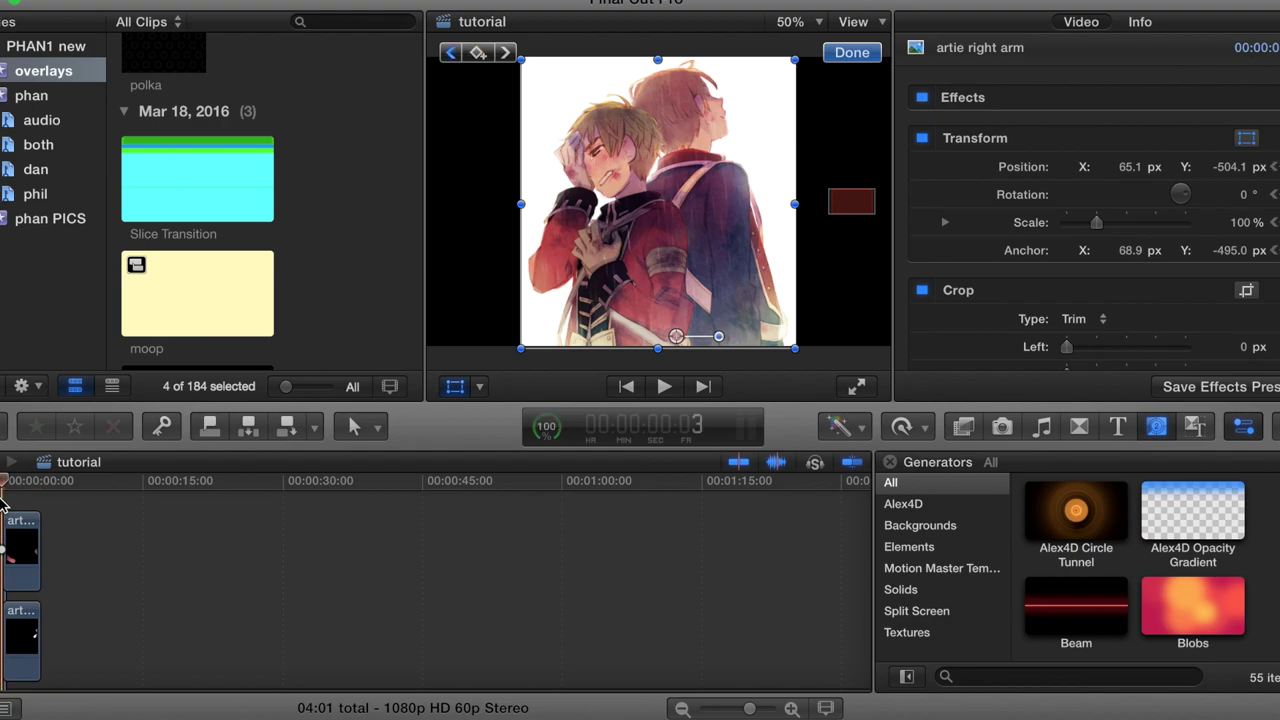
key("Right")
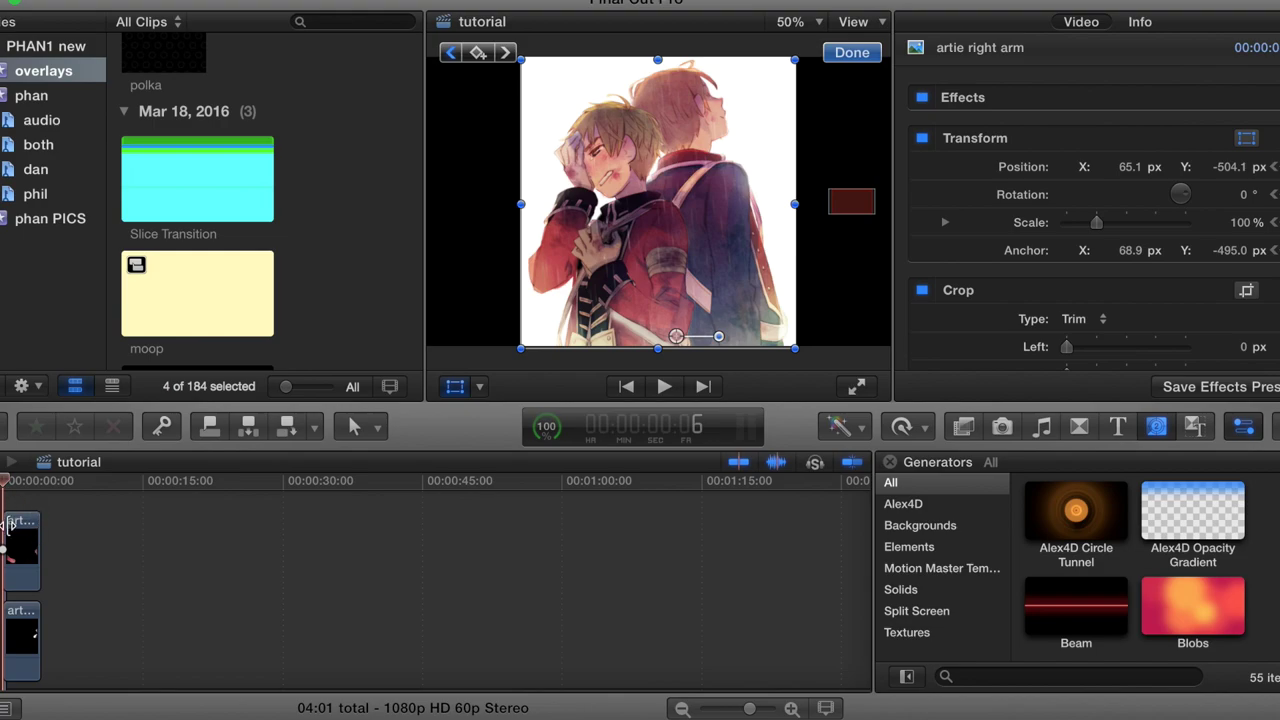
key("Right")
key("Right")
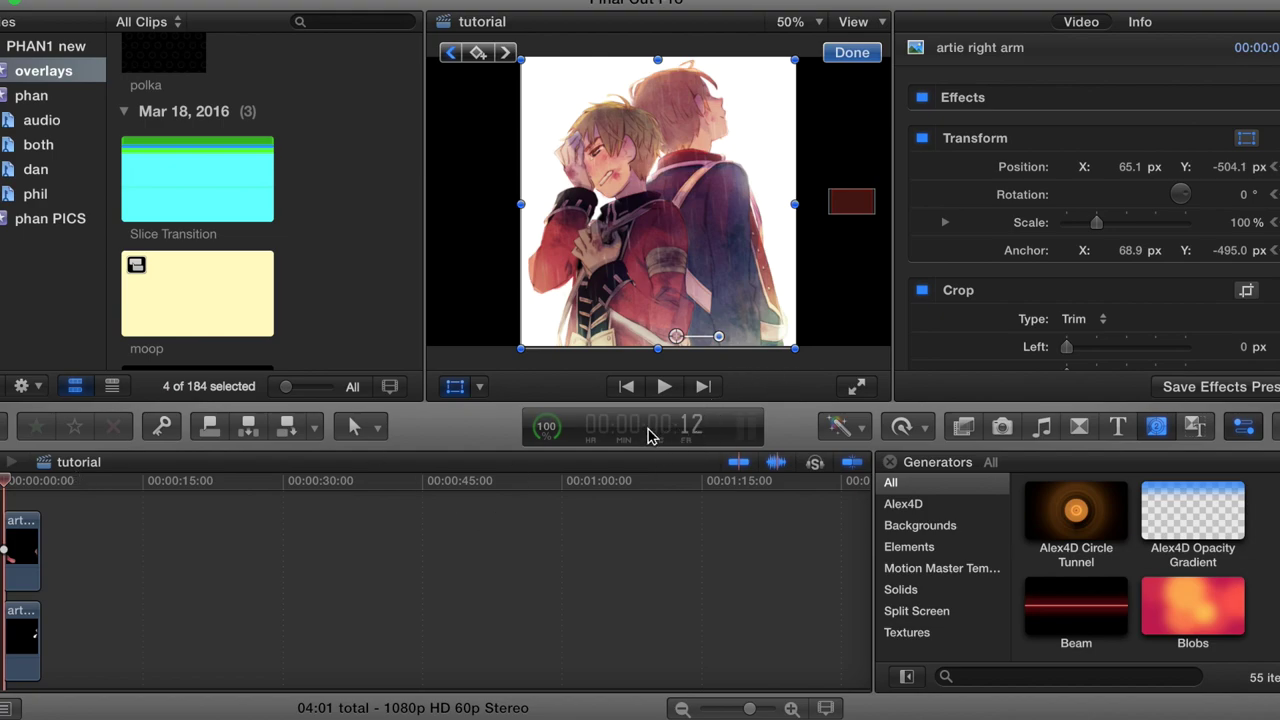
key("Right")
key("Right")
key("Right")
key("Right")
key("Right")
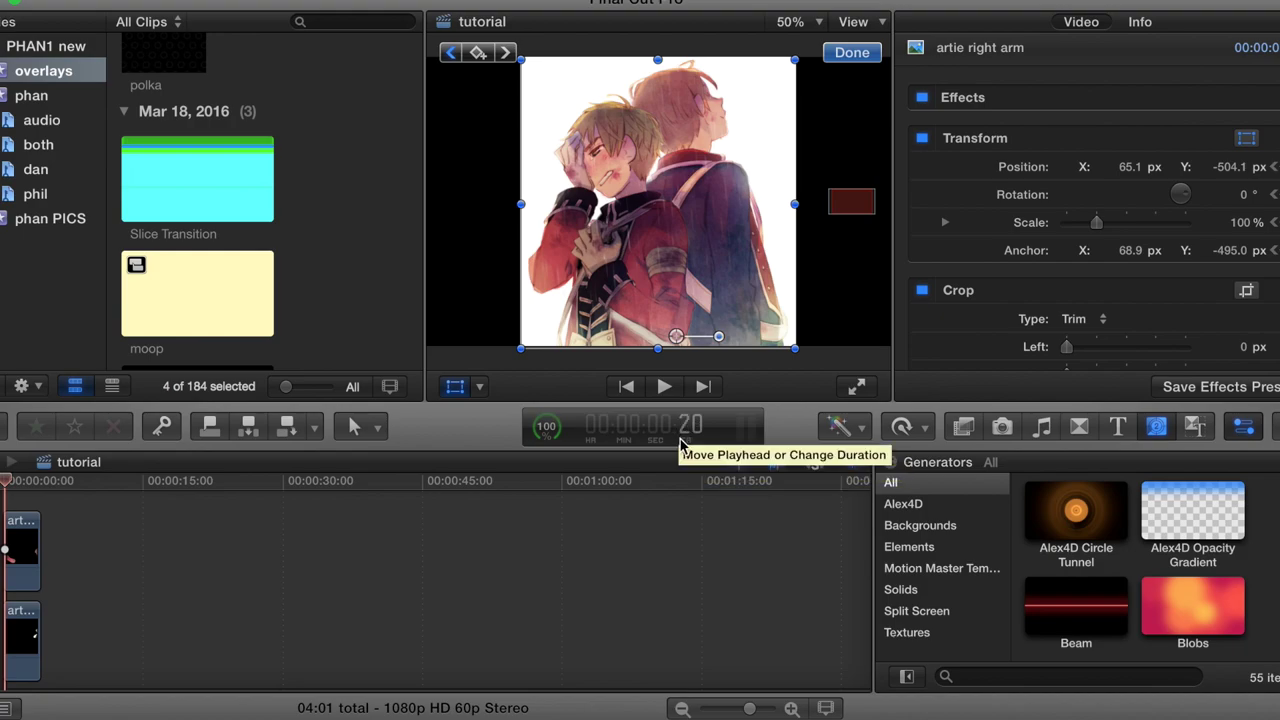
key("Left")
key("Left")
key("Left")
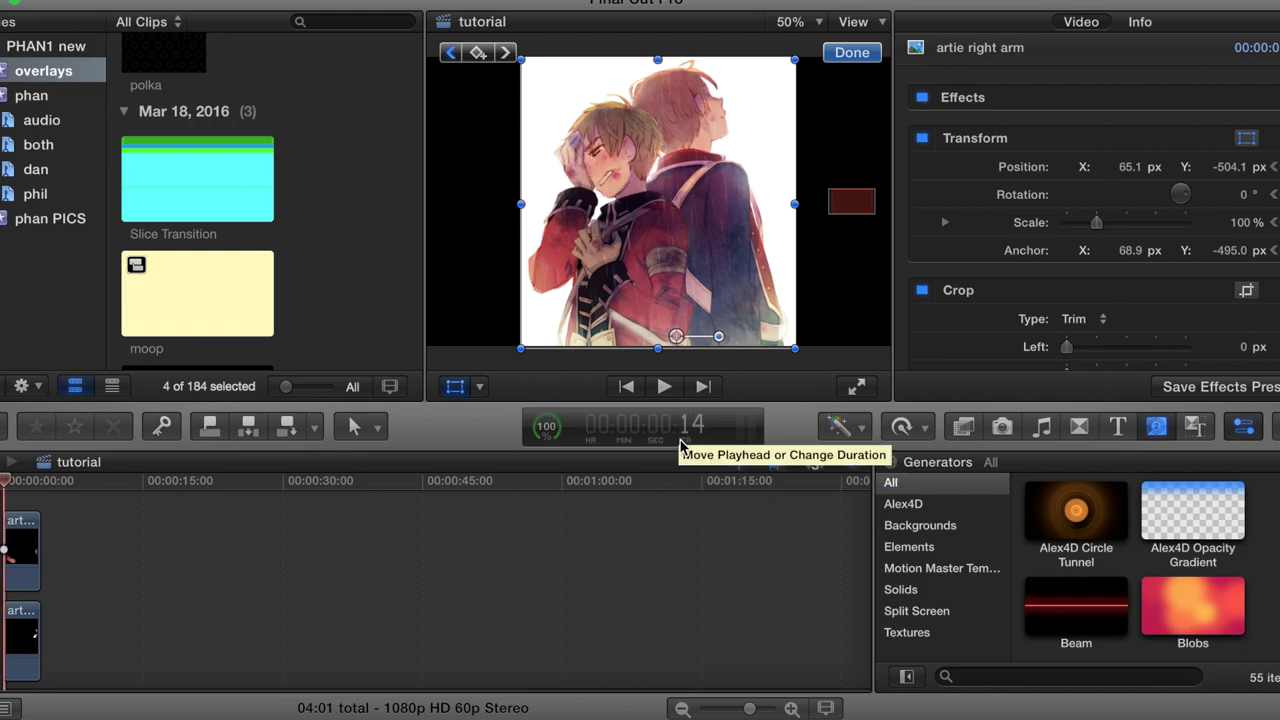
key("super+equal")
key("super+equal")
key("Right")
key("Right")
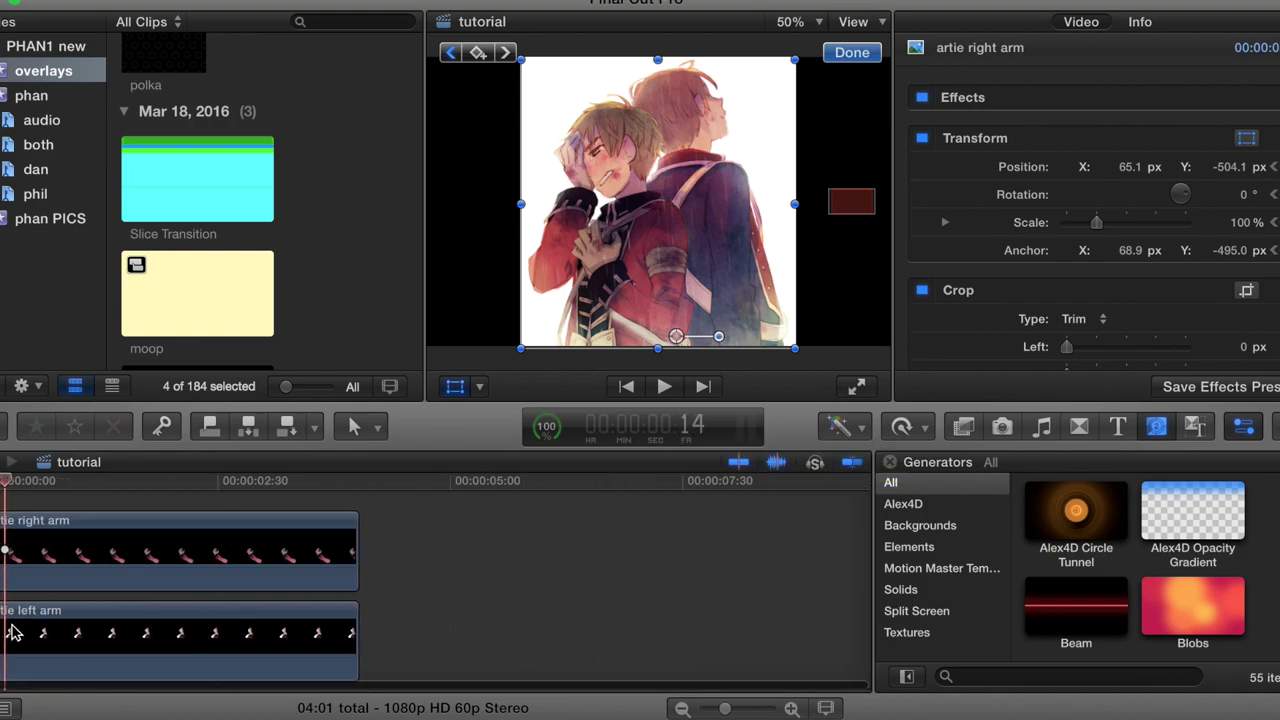
key("Right")
key("Right")
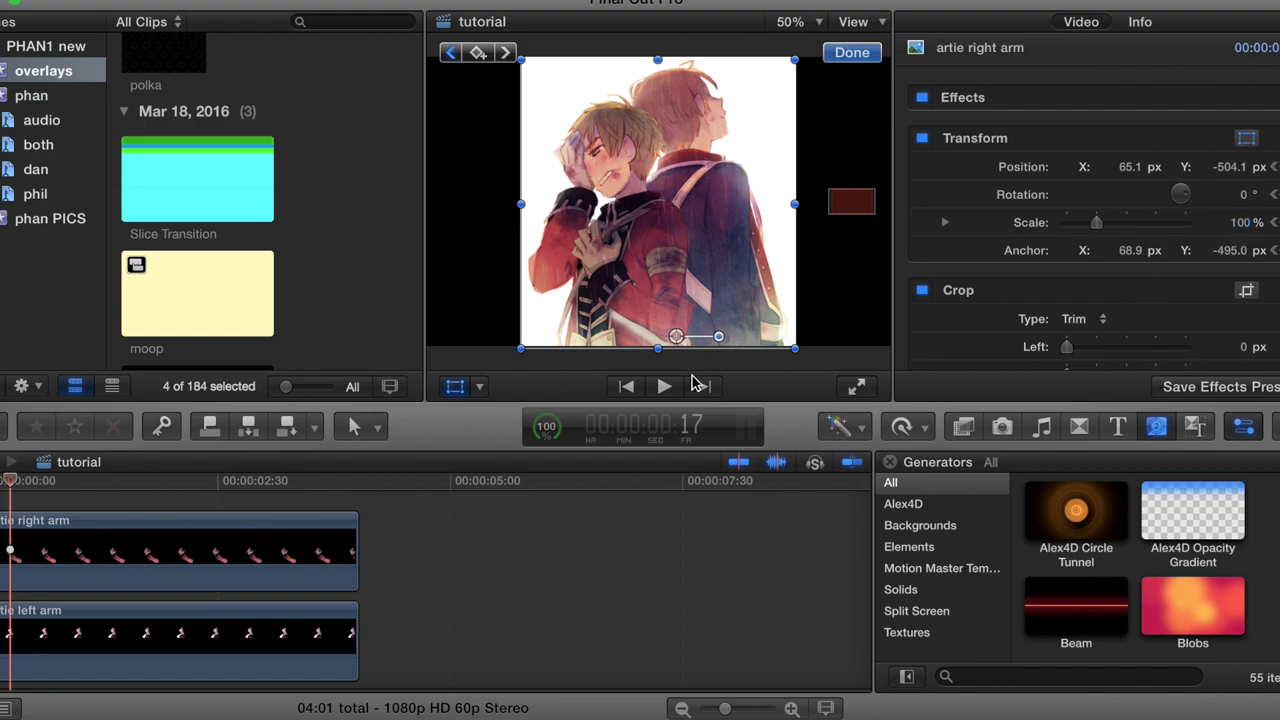
left_click(478, 54)
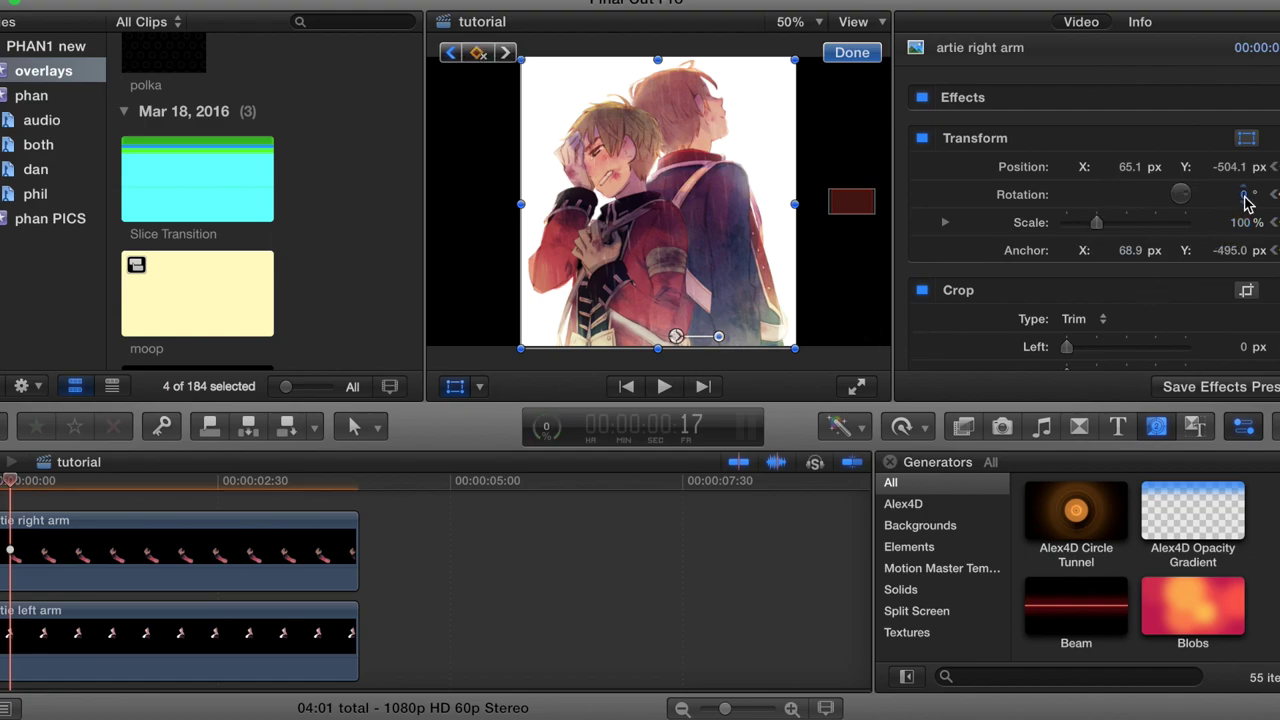
- Rotate the right arm to -3.1° at the second keyframe, finish the transform and play the movement back
left_click_drag(1243, 194, 1237, 197)
left_click(852, 52)
key("space")
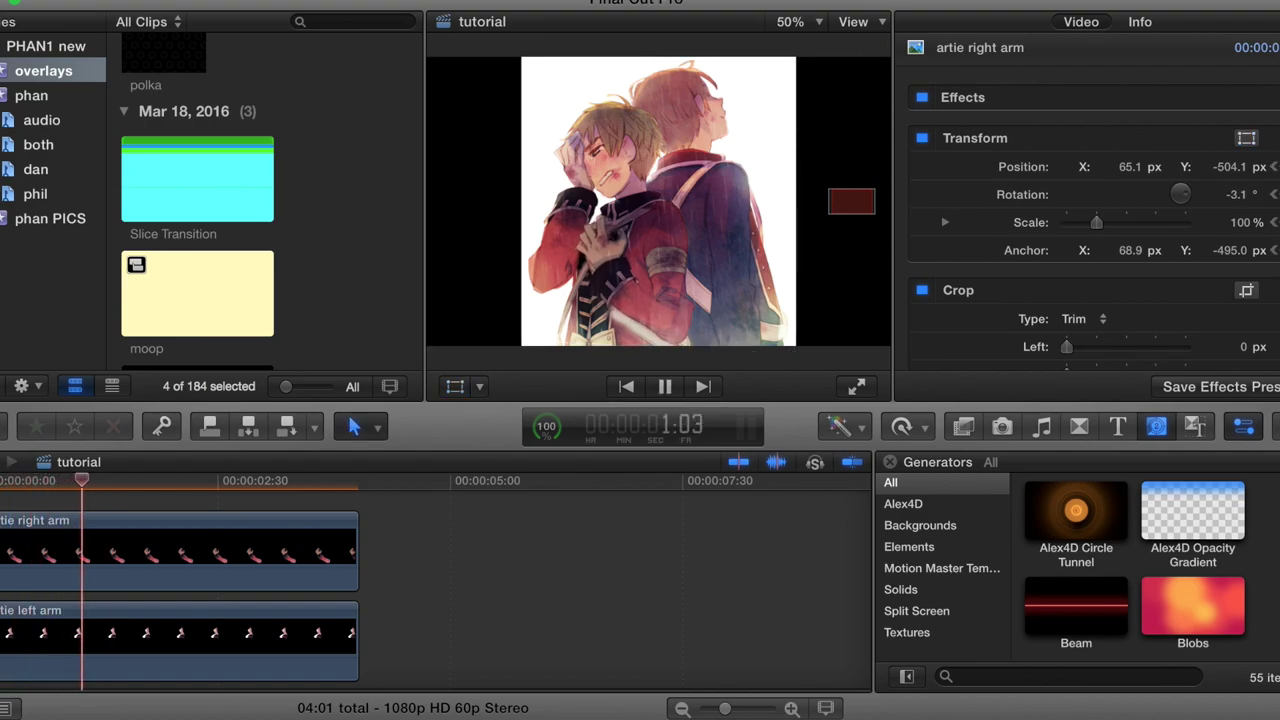
key("Home")
key("space")
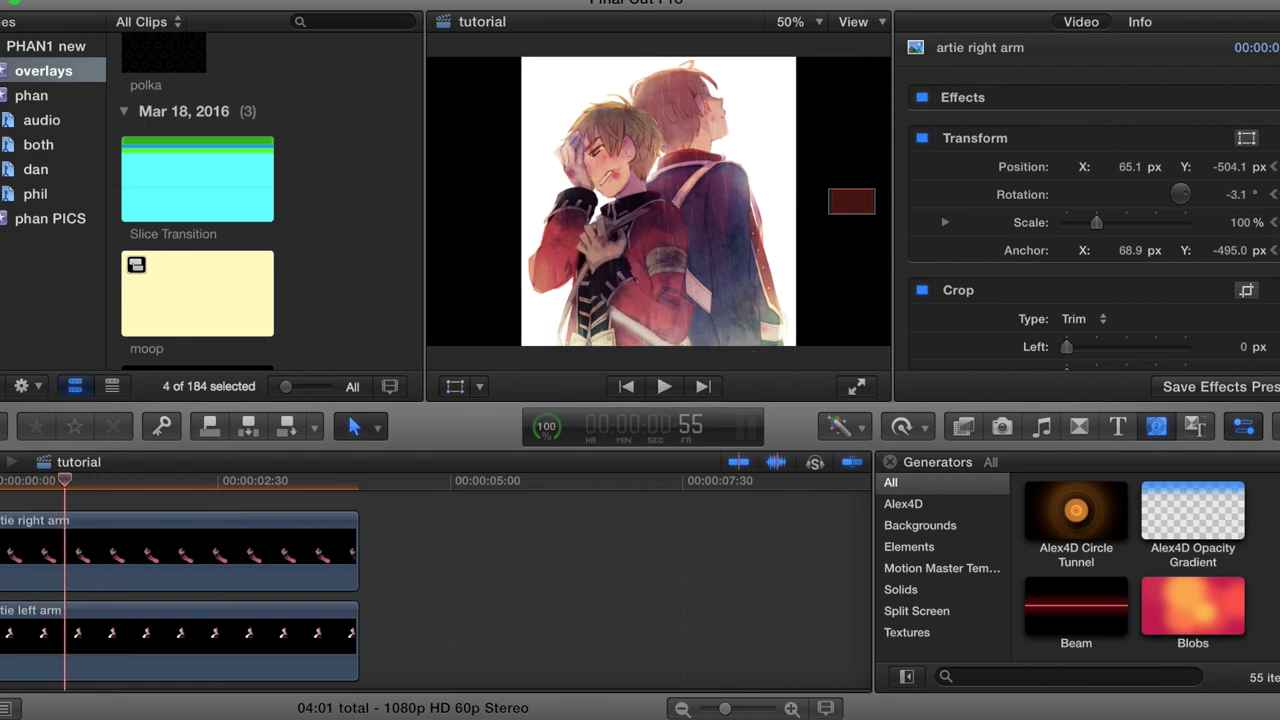
- Show the right arm clip's video animation, move its second Transform keyframe to about 0.75 seconds and preview the movement
left_click(80, 555)
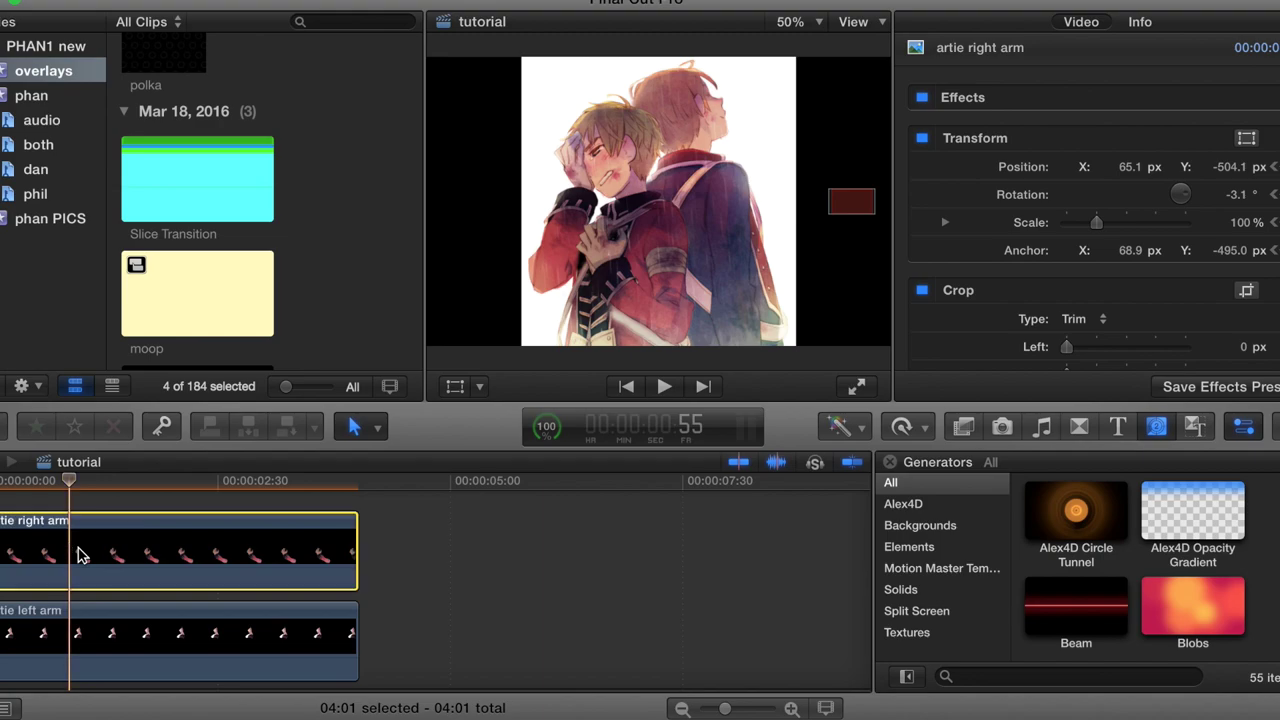
right_click(82, 556)
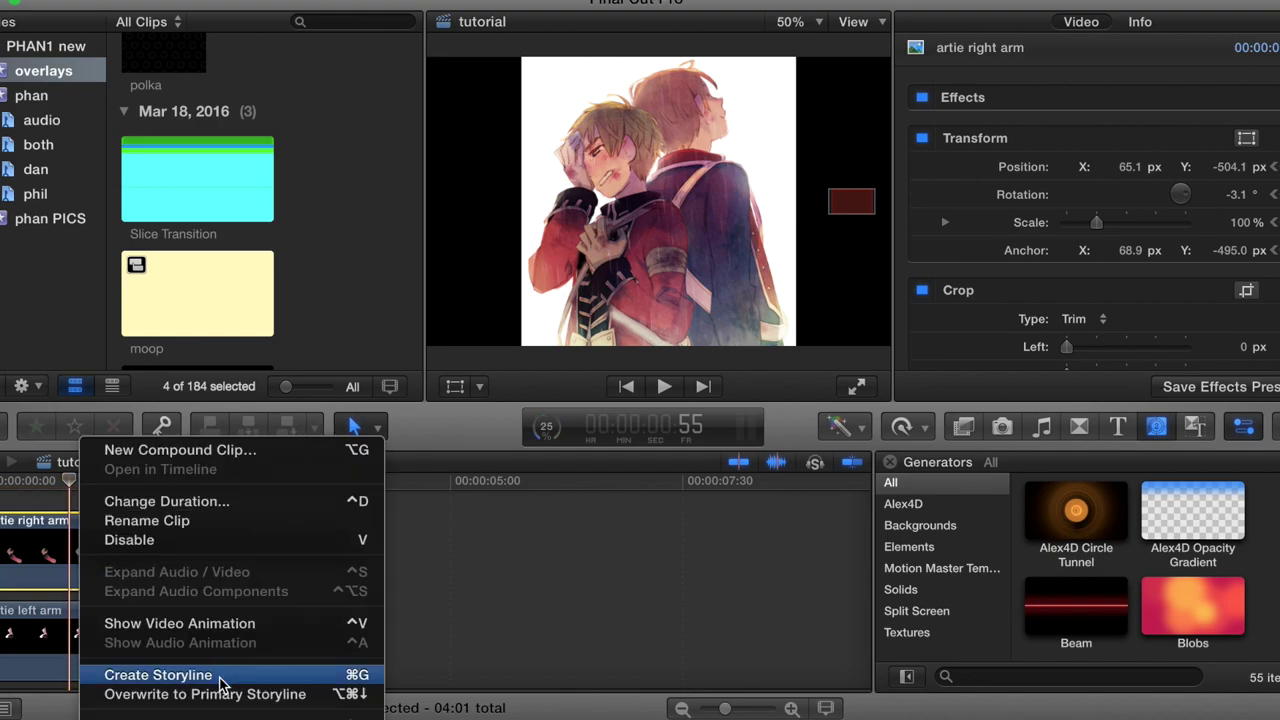
left_click(218, 623)
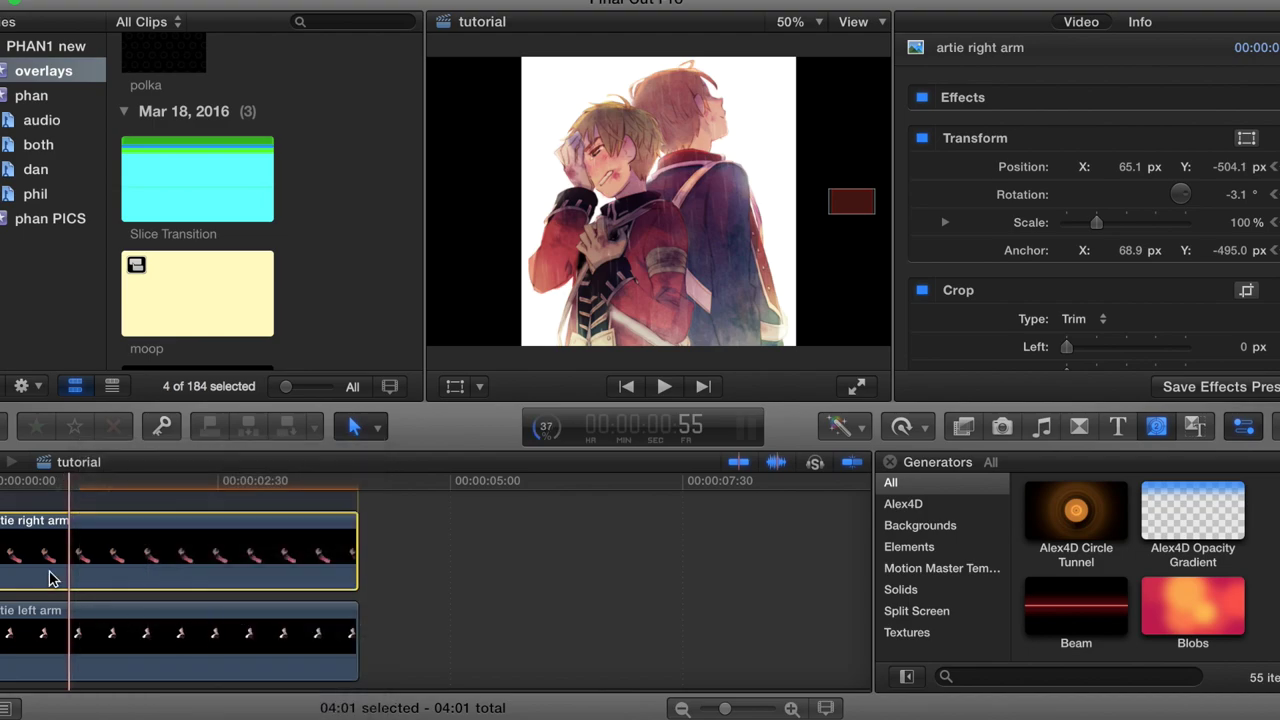
left_click_drag(13, 540, 60, 541)
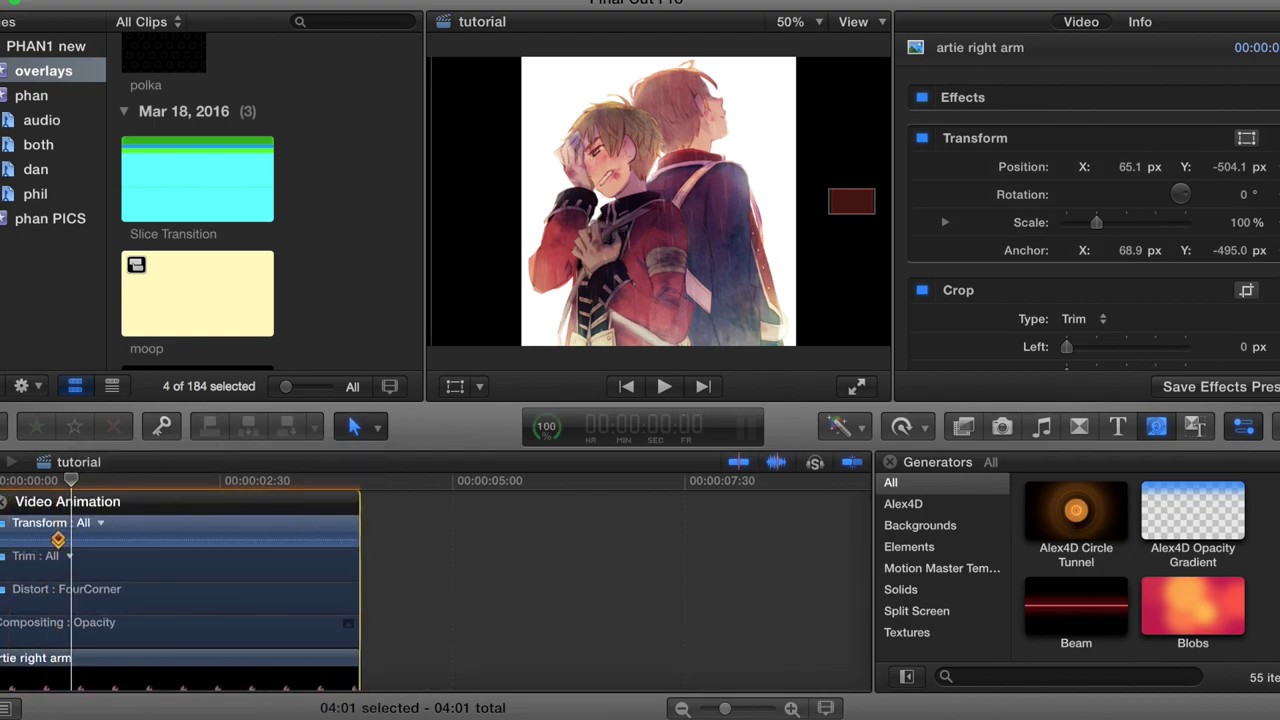
key("space")
key("space")
- Slow the arm movement by moving the second Transform keyframe to about 1.8 seconds
right_click(59, 541)
left_click(58, 541)
left_click_drag(58, 541, 153, 540)
- Play the timeline repeatedly to check the speed of the right arm's rotation
key("space")
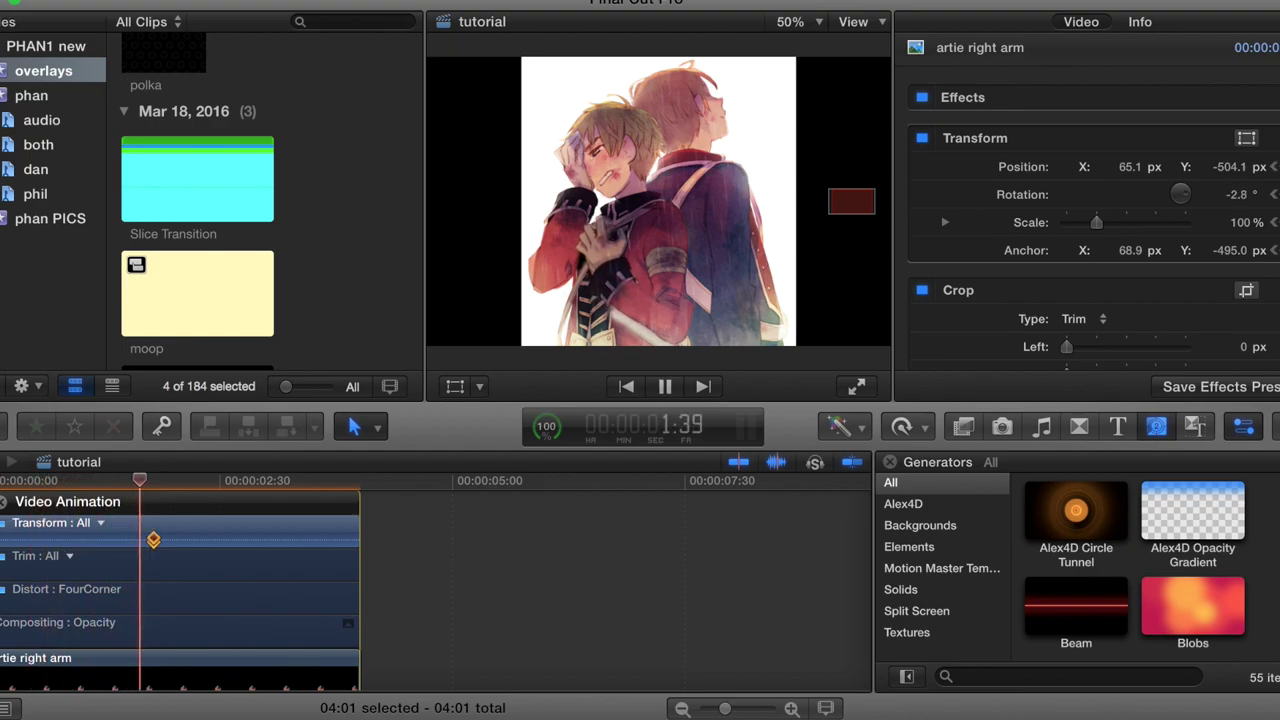
key("space")
key("/")
key("space")
key("/")
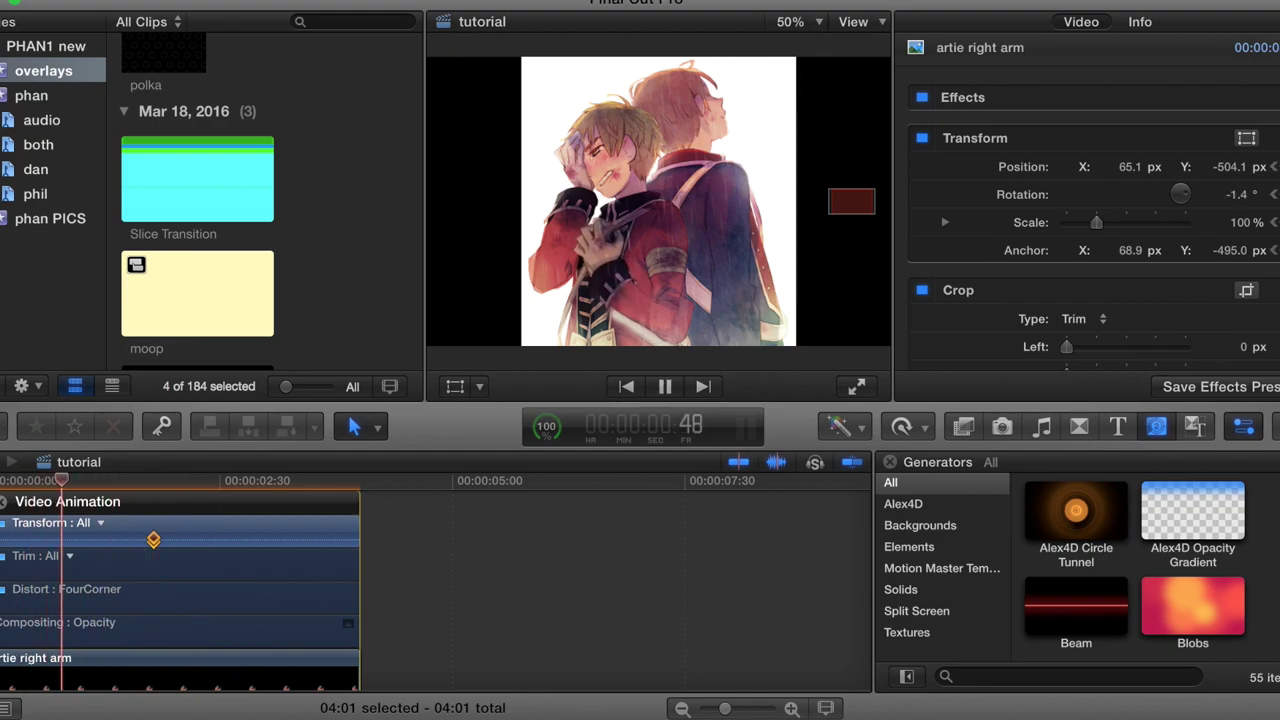
key("space")
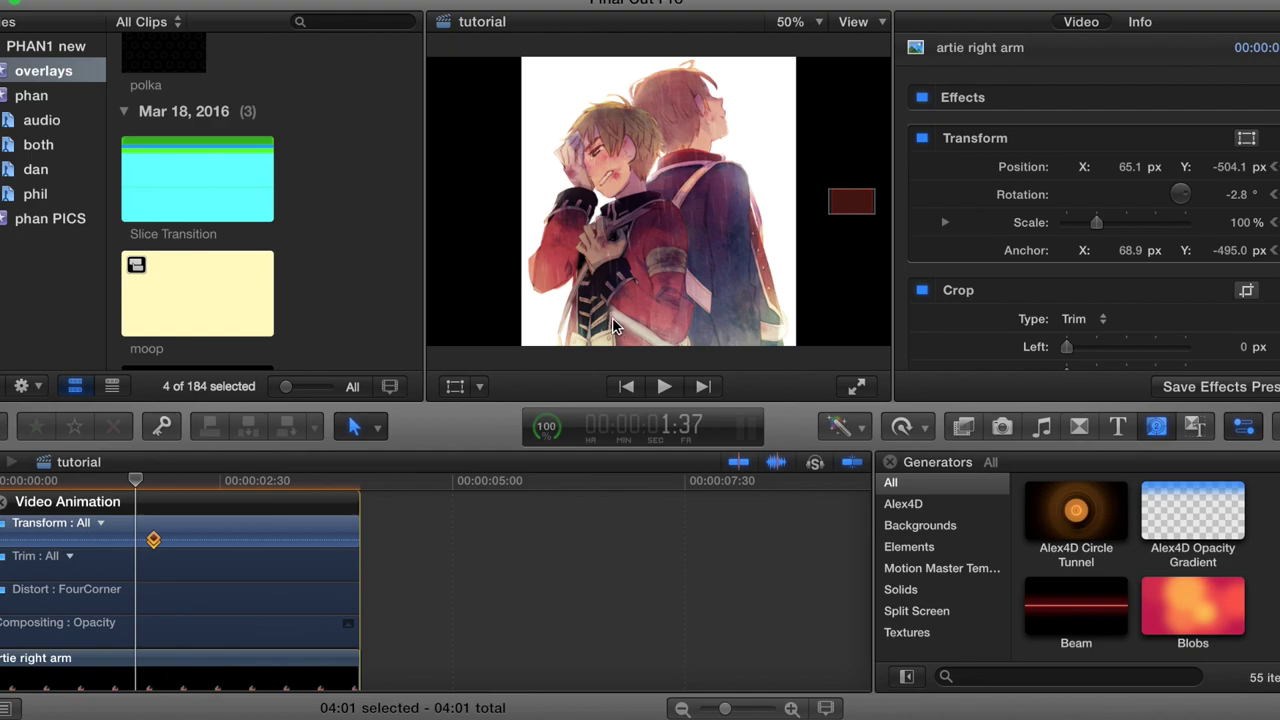
key("/")
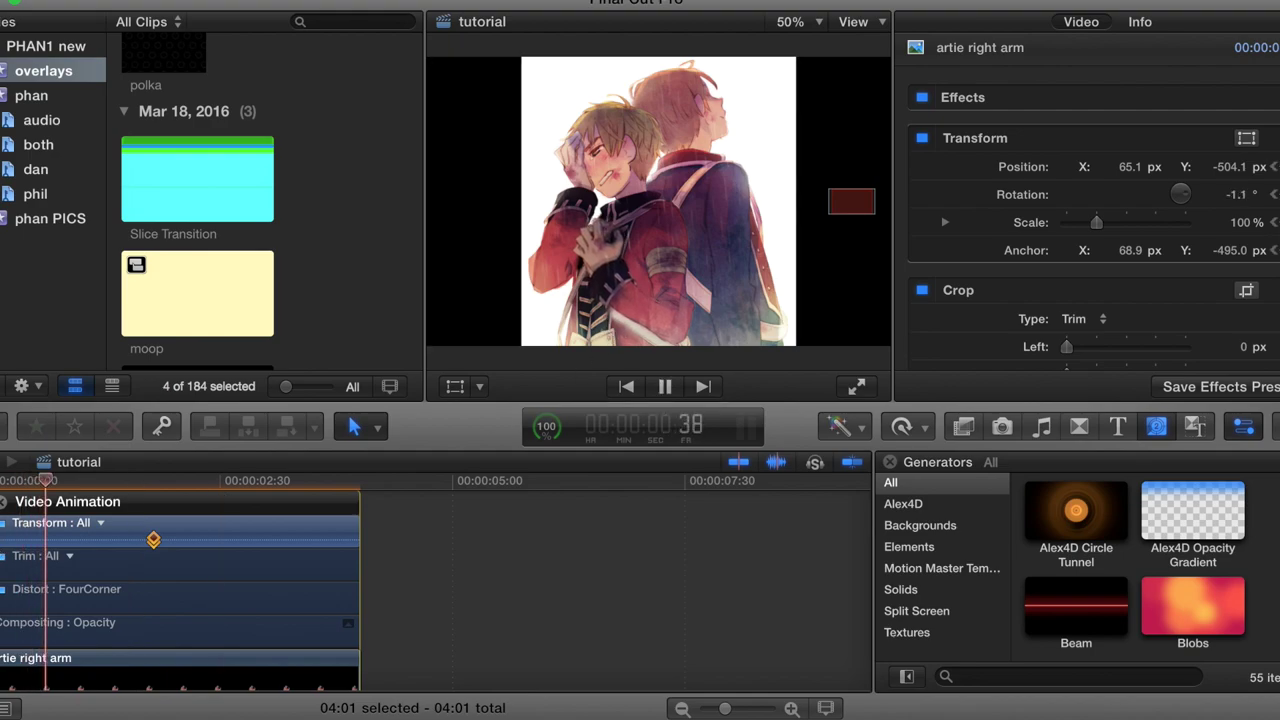
key("space")
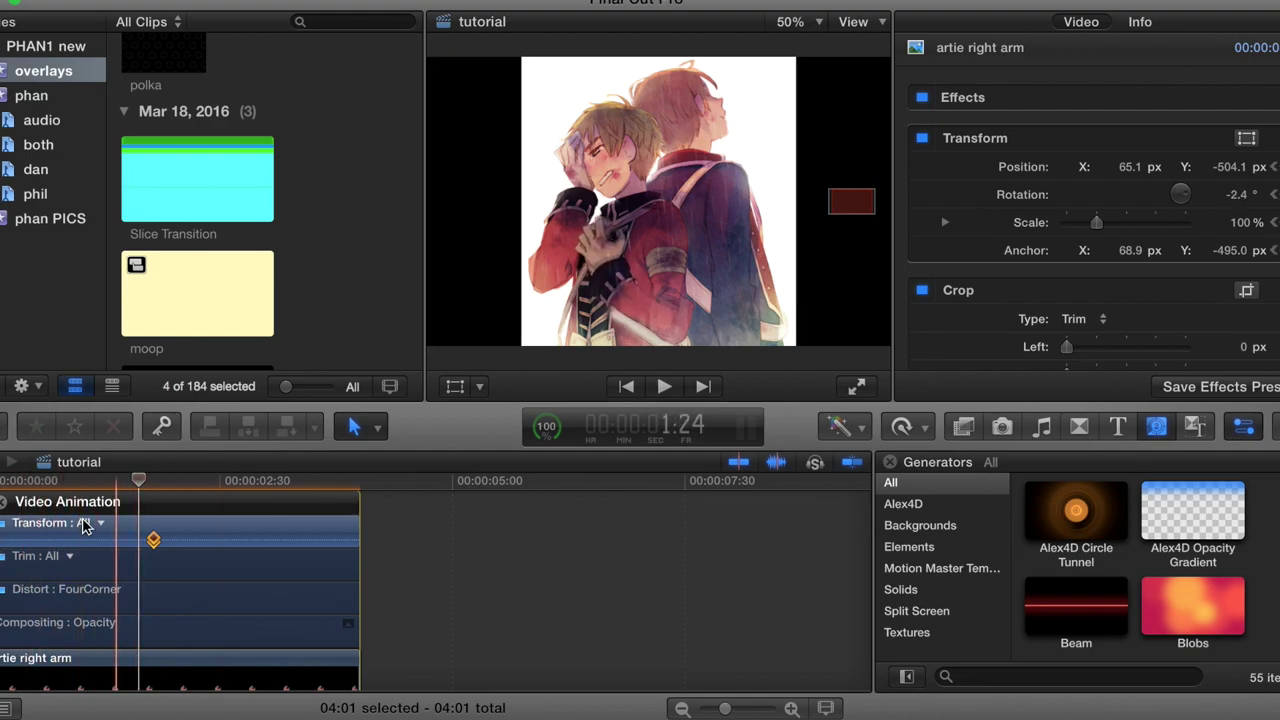
- Close the right arm's video animation editor and preview the arm movement from the start
left_click(3, 502)
key("space")
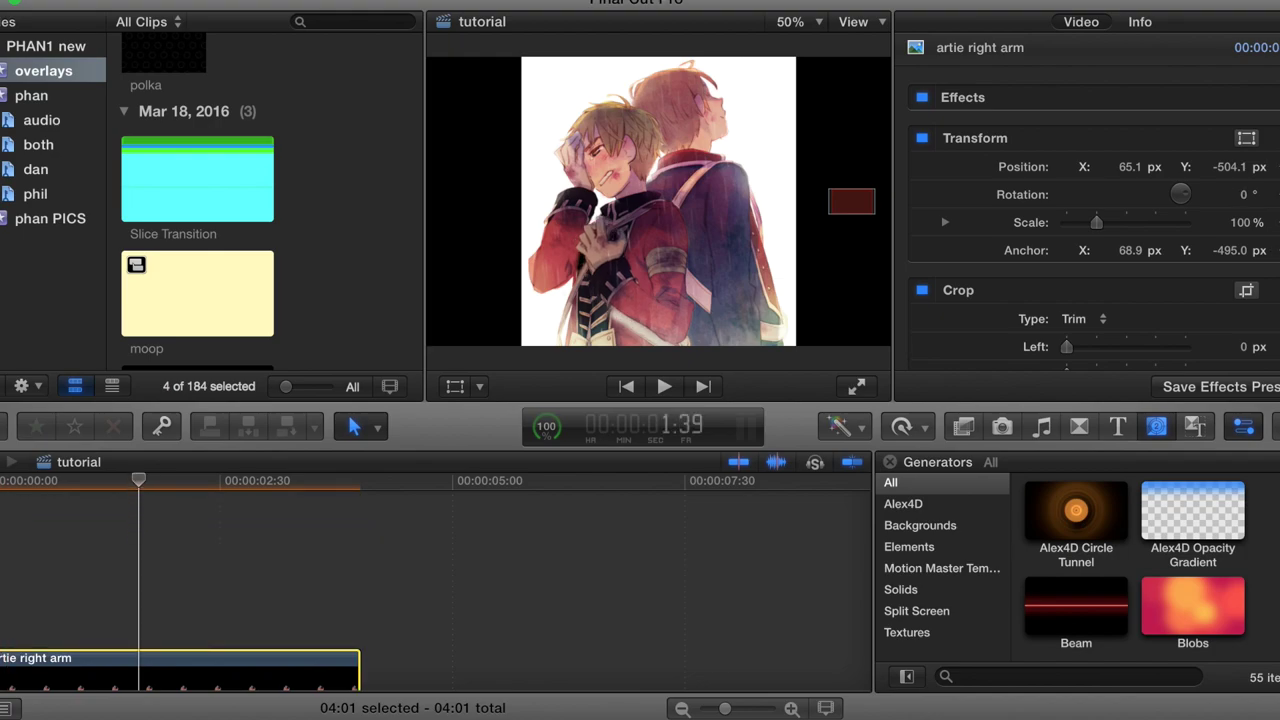
key("space")
key("space")
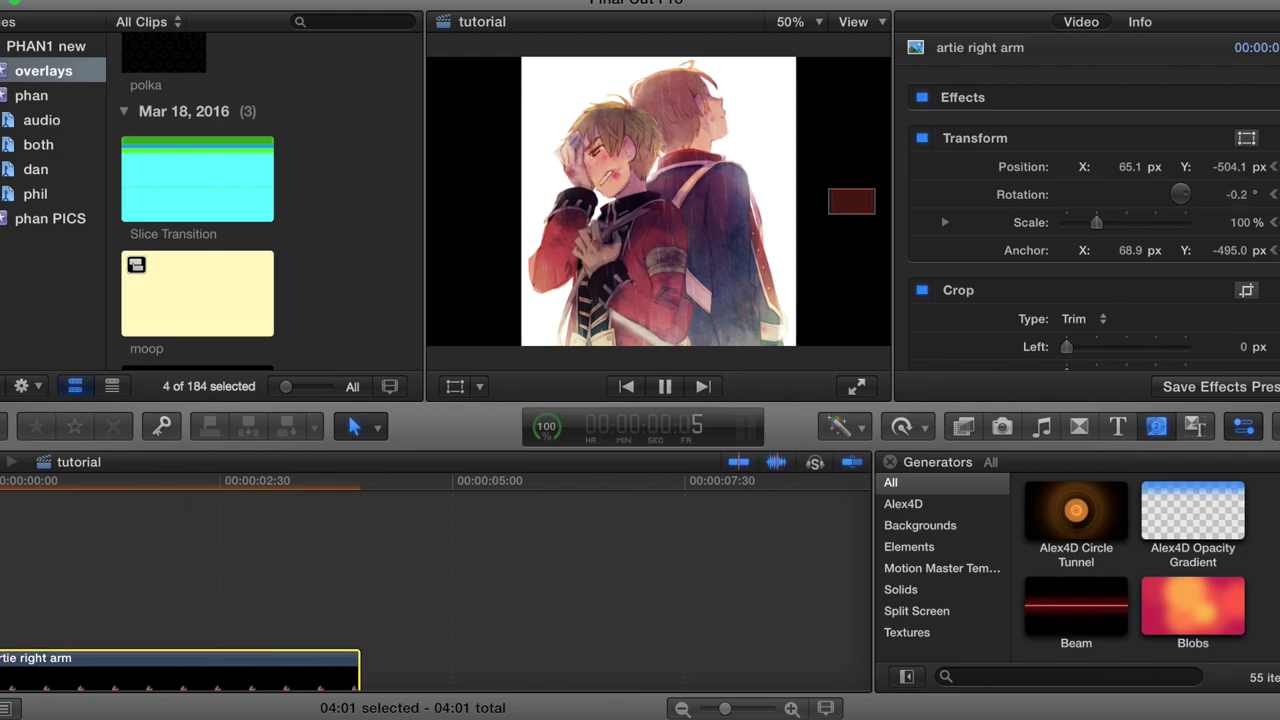
key("space")
- Select the head clip, return the playhead to the timeline start and activate the clip's Transform controls
scroll(435, 582, "down", 5)
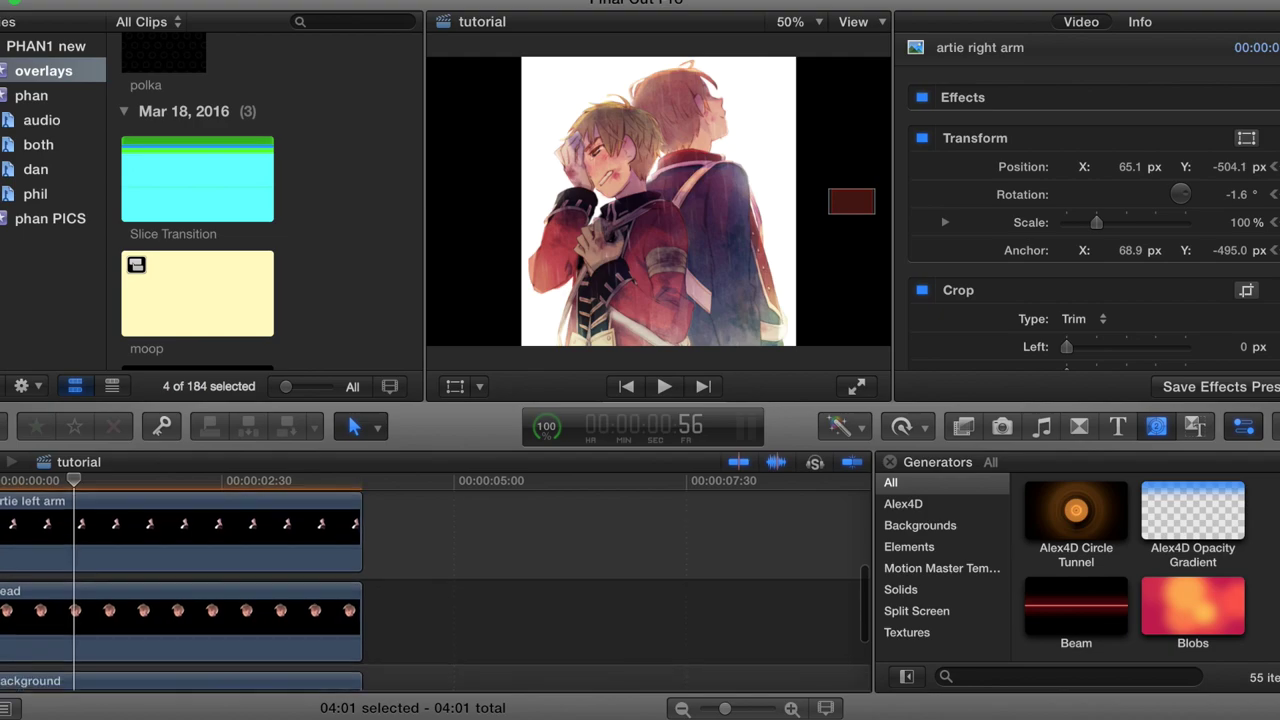
left_click(51, 574)
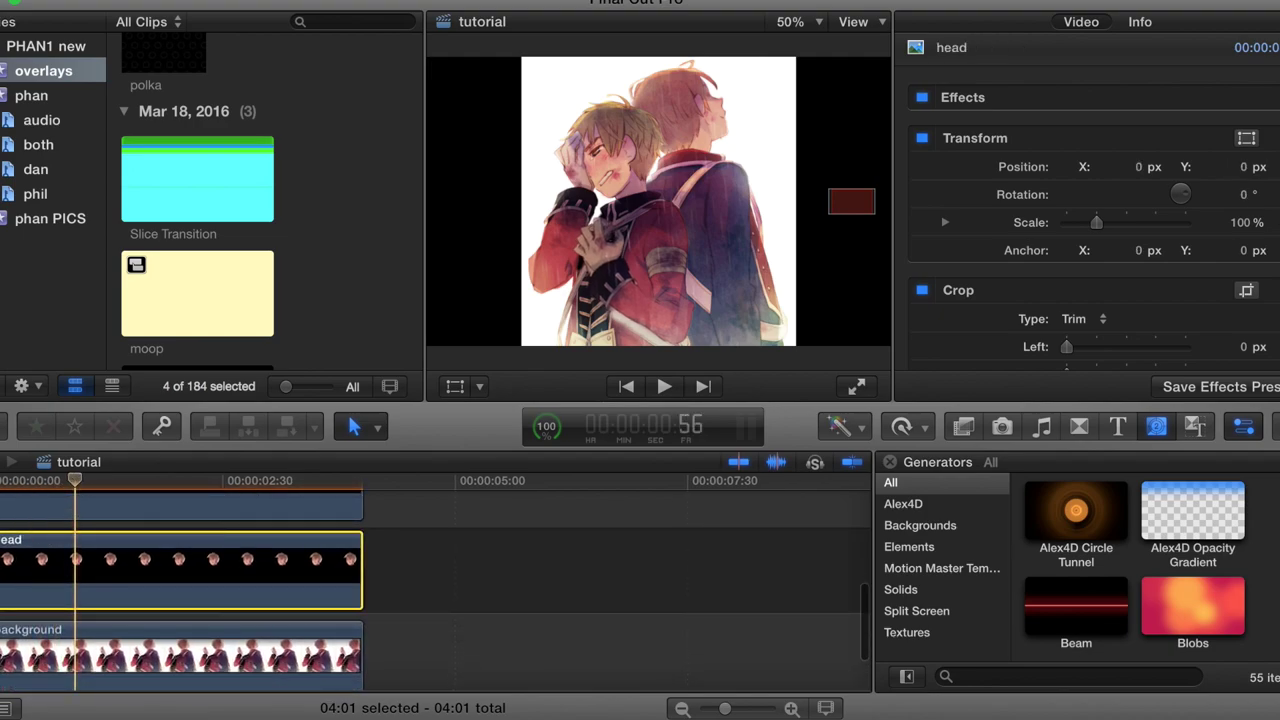
left_click(3, 482)
left_click(453, 387)
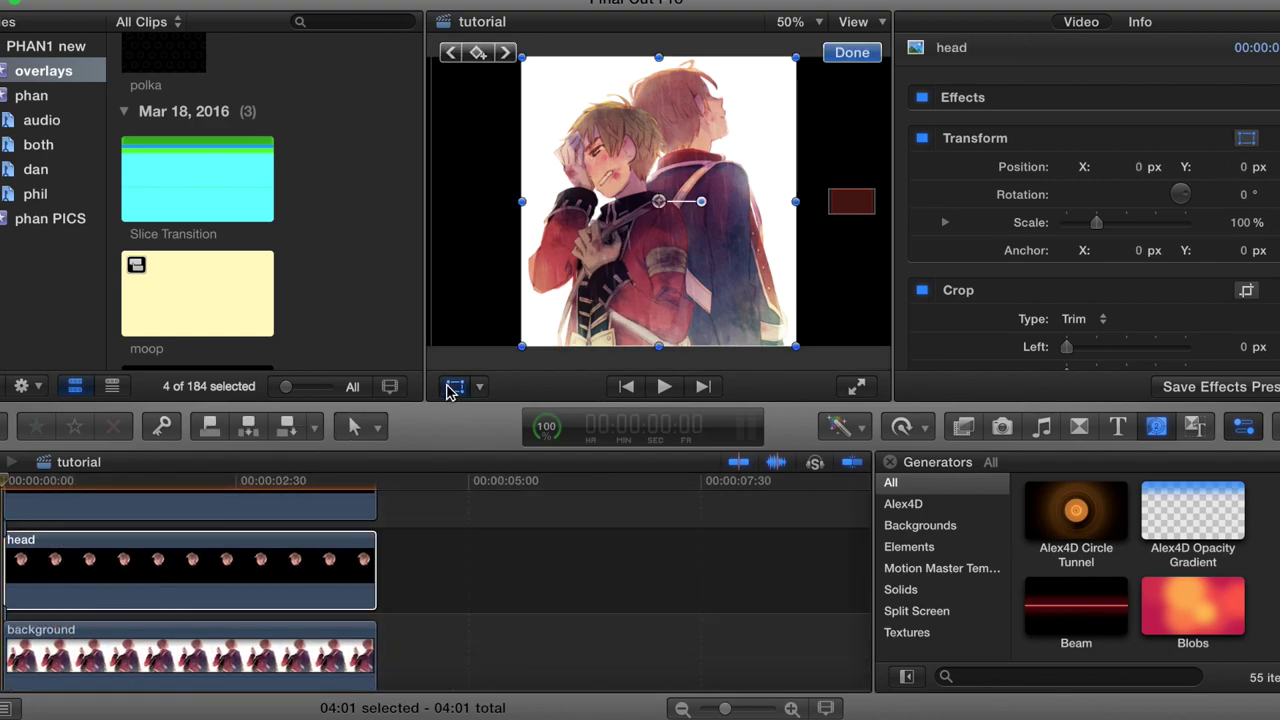
- Set the head's anchor to X -108.2 px, Y -6.0 px and realign the head over the body with a keyframe at the start
left_click_drag(1138, 254, 1084, 254)
mouse_move(1248, 256)
left_mouse_down()
mouse_move(1248, 244)
mouse_move(1224, 256)
left_mouse_up()
mouse_move(660, 208)
left_mouse_down()
mouse_move(625, 205)
mouse_move(672, 203)
left_mouse_up()
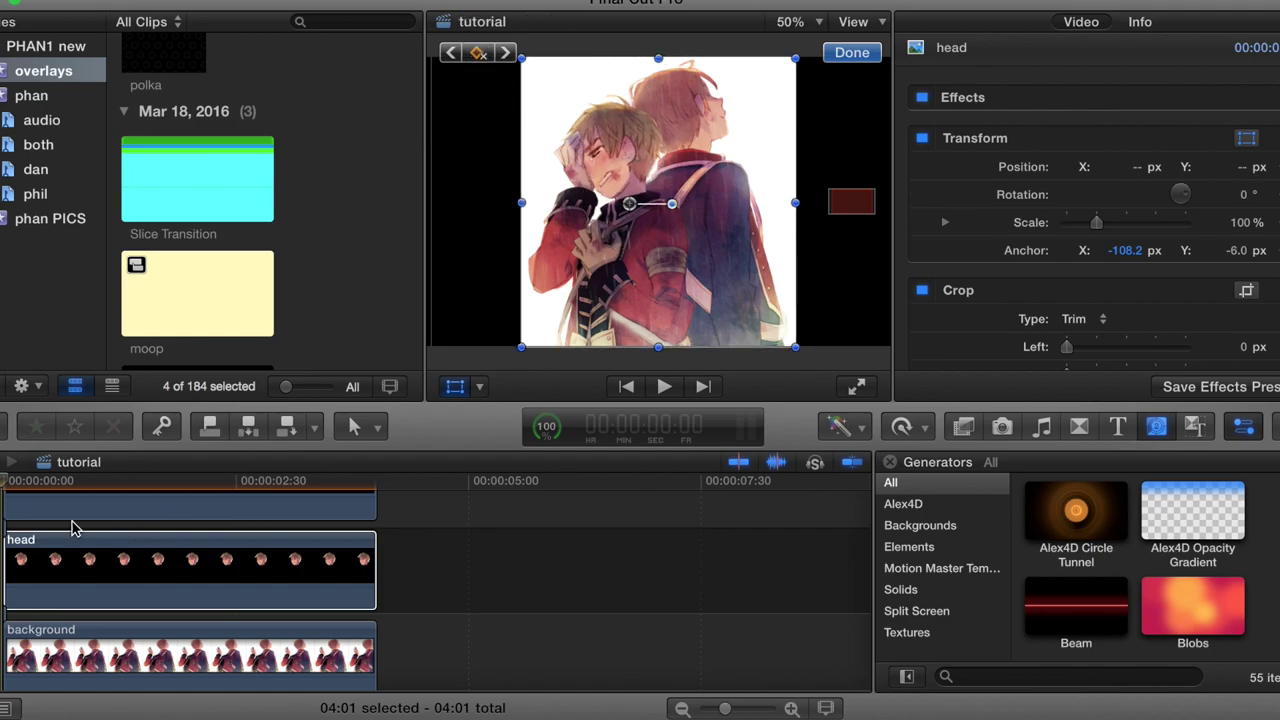
- Move the playhead to 1:41, rotate the head clip to 5.2° around its anchor for a second keyframe, and finish the transform
key("space")
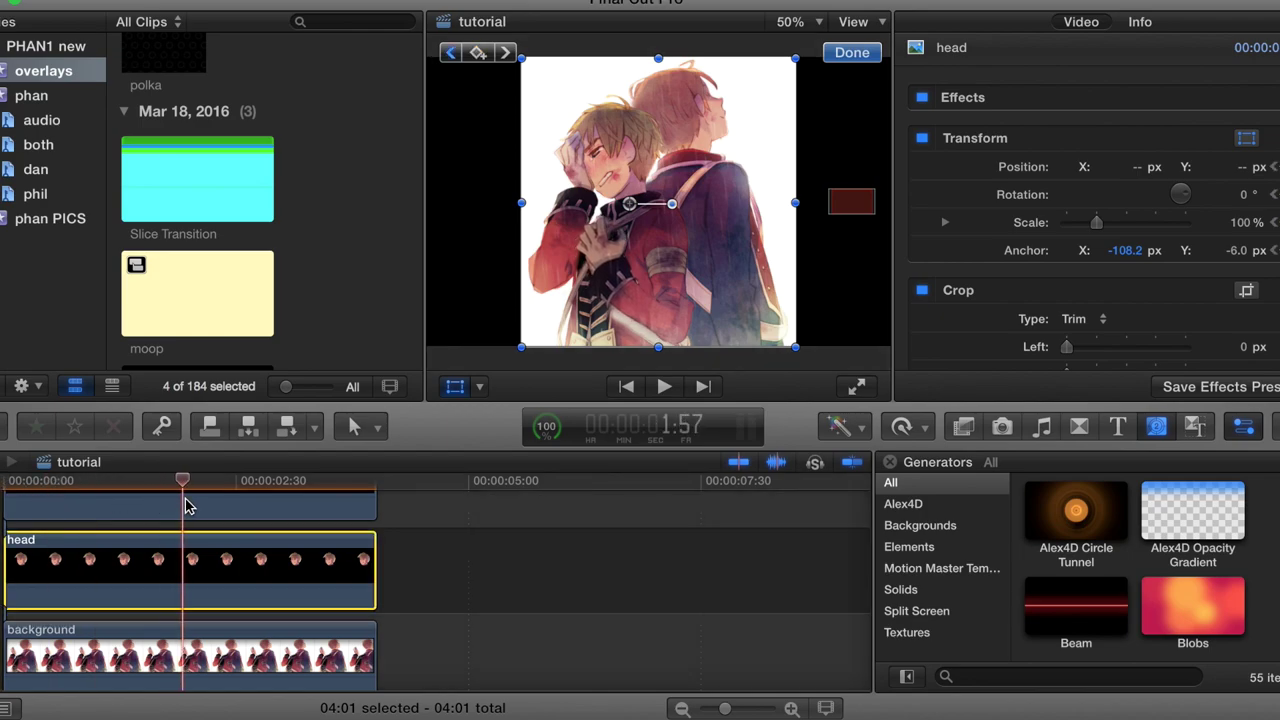
left_click_drag(240, 505, 162, 513)
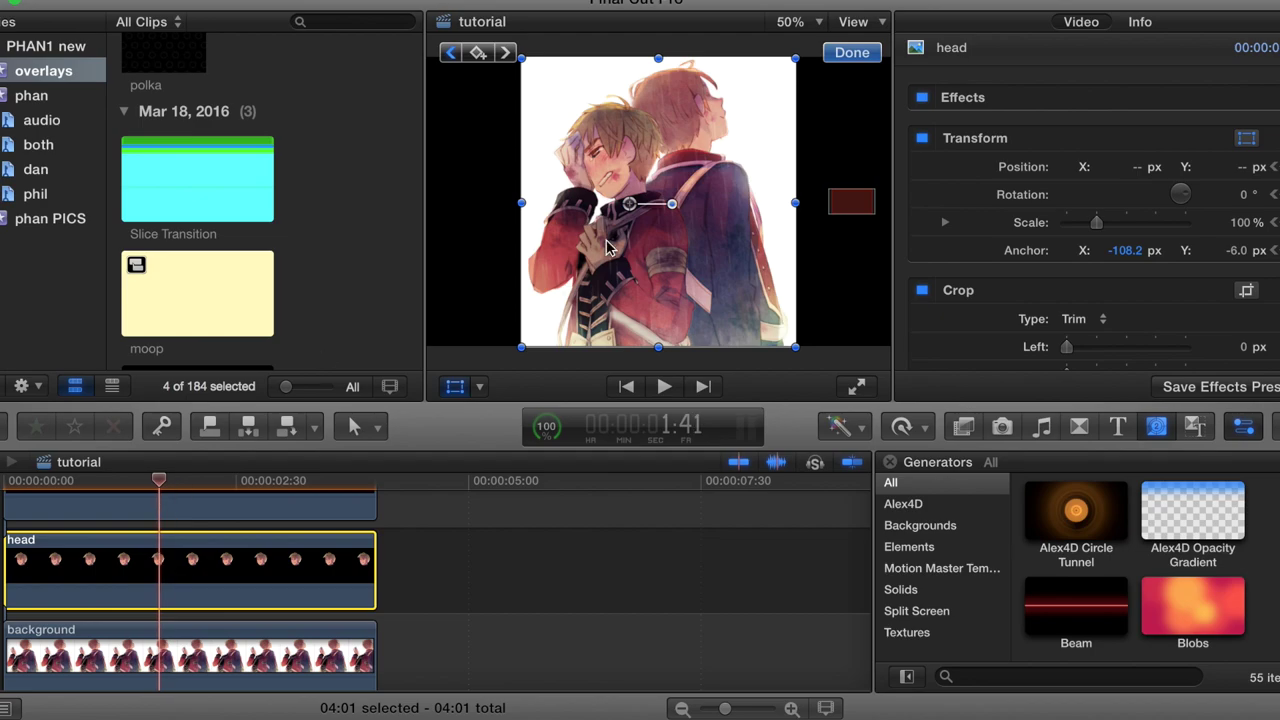
left_click_drag(672, 204, 674, 201)
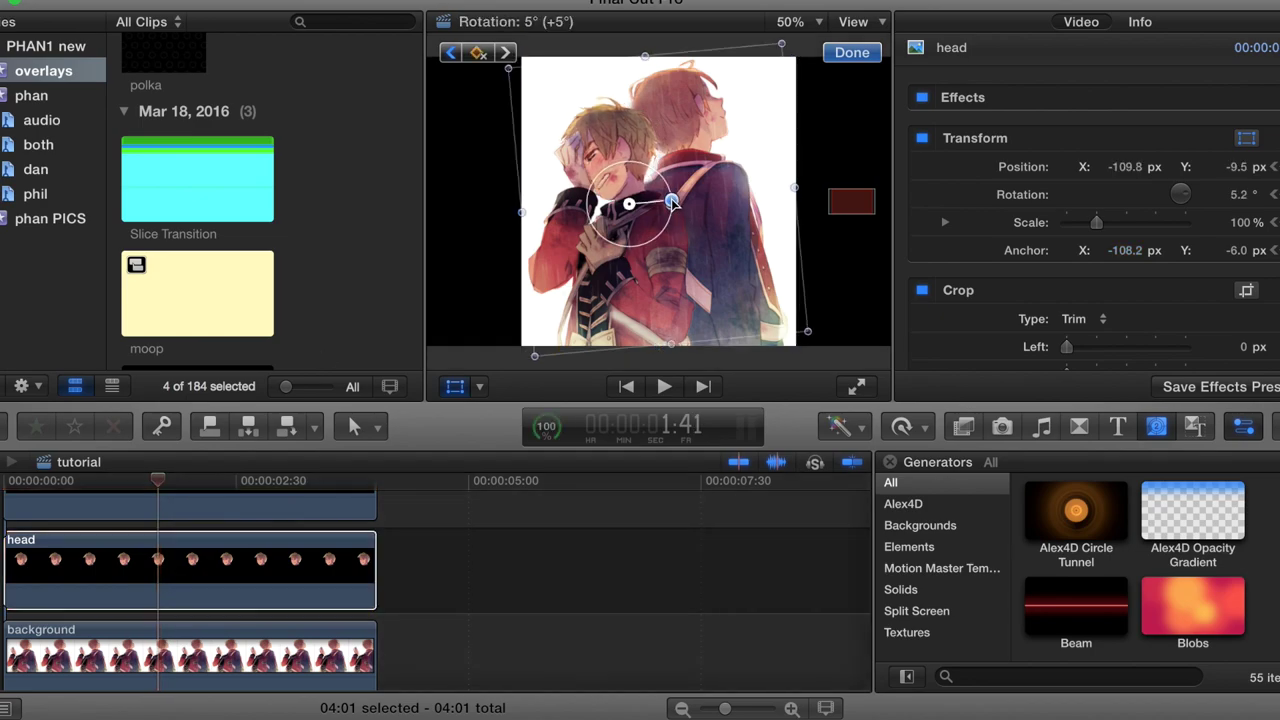
left_click(845, 54)
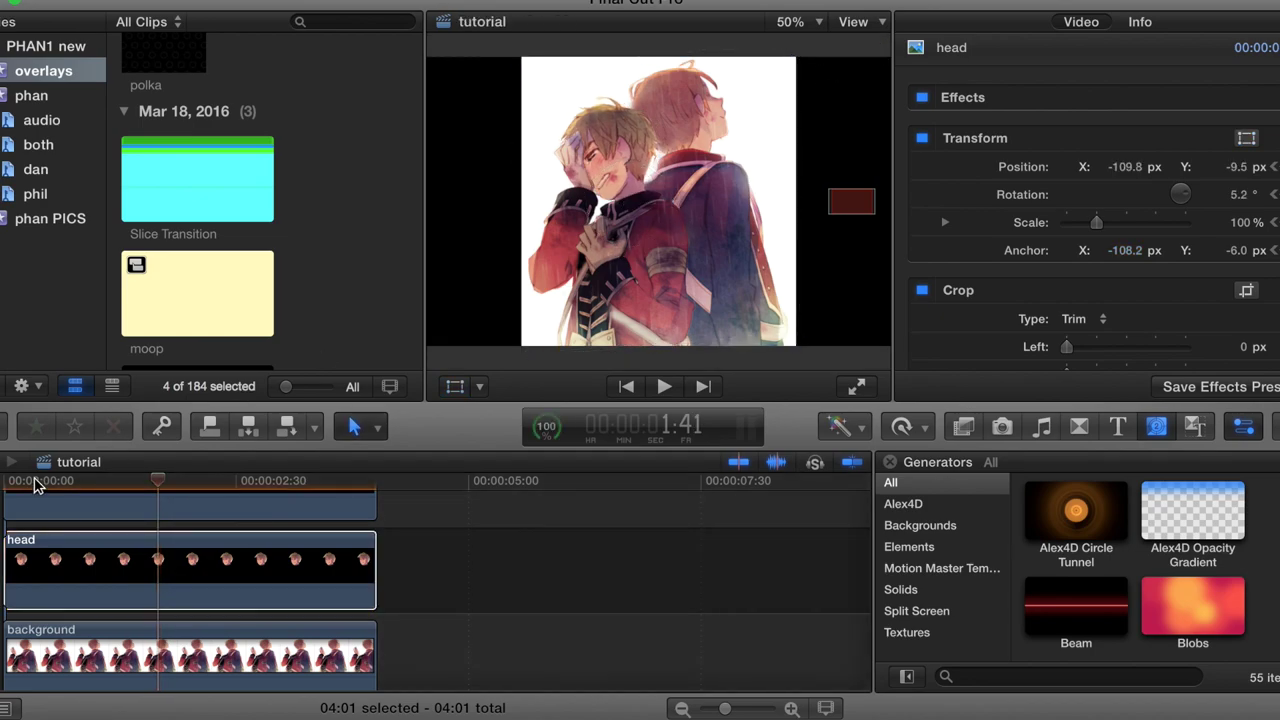
- Play the timeline repeatedly from the start to check the motion and speed of the head's rotation
left_click(23, 559)
key("space")
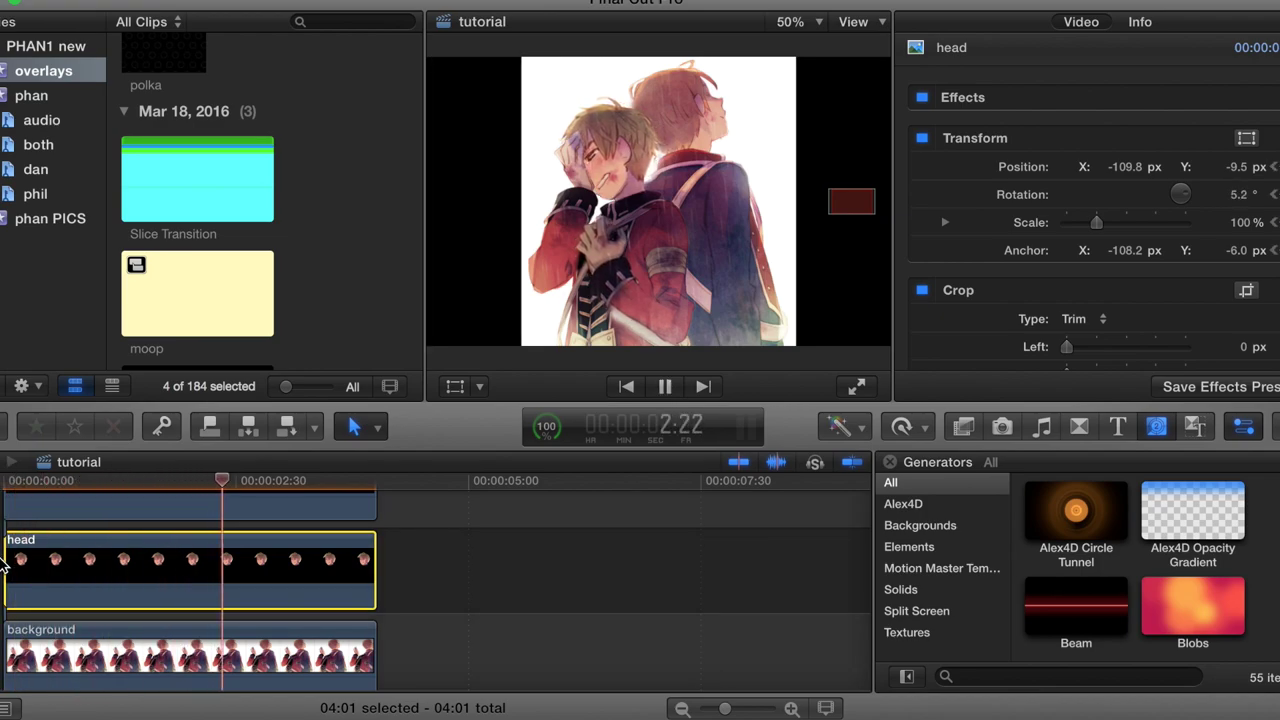
key("space")
key("space")
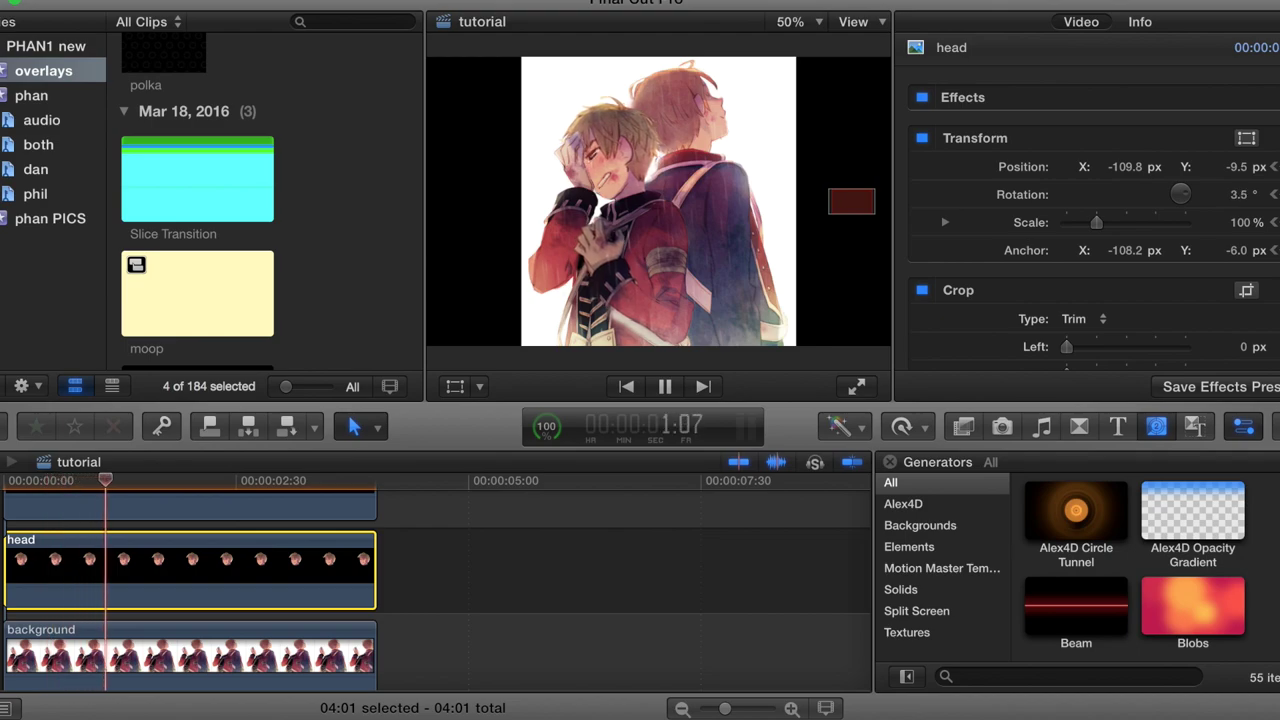
key("space")
key("Home")
key("space")
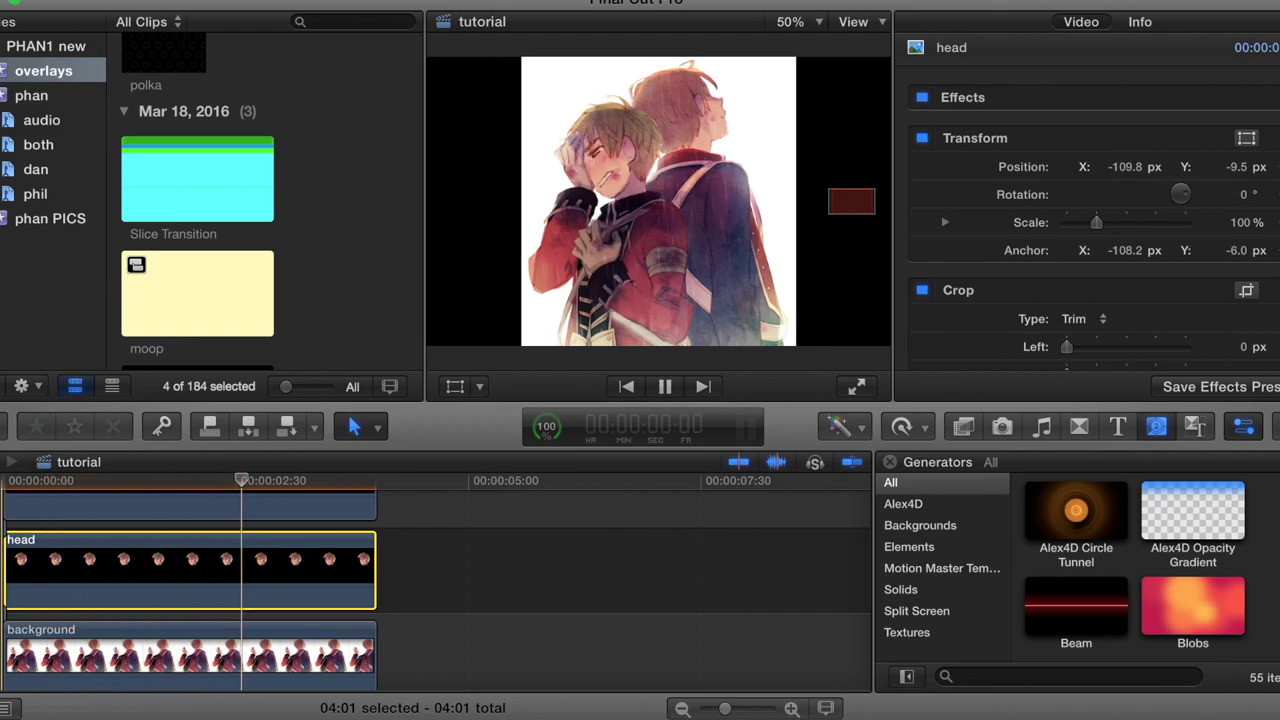
key("space")
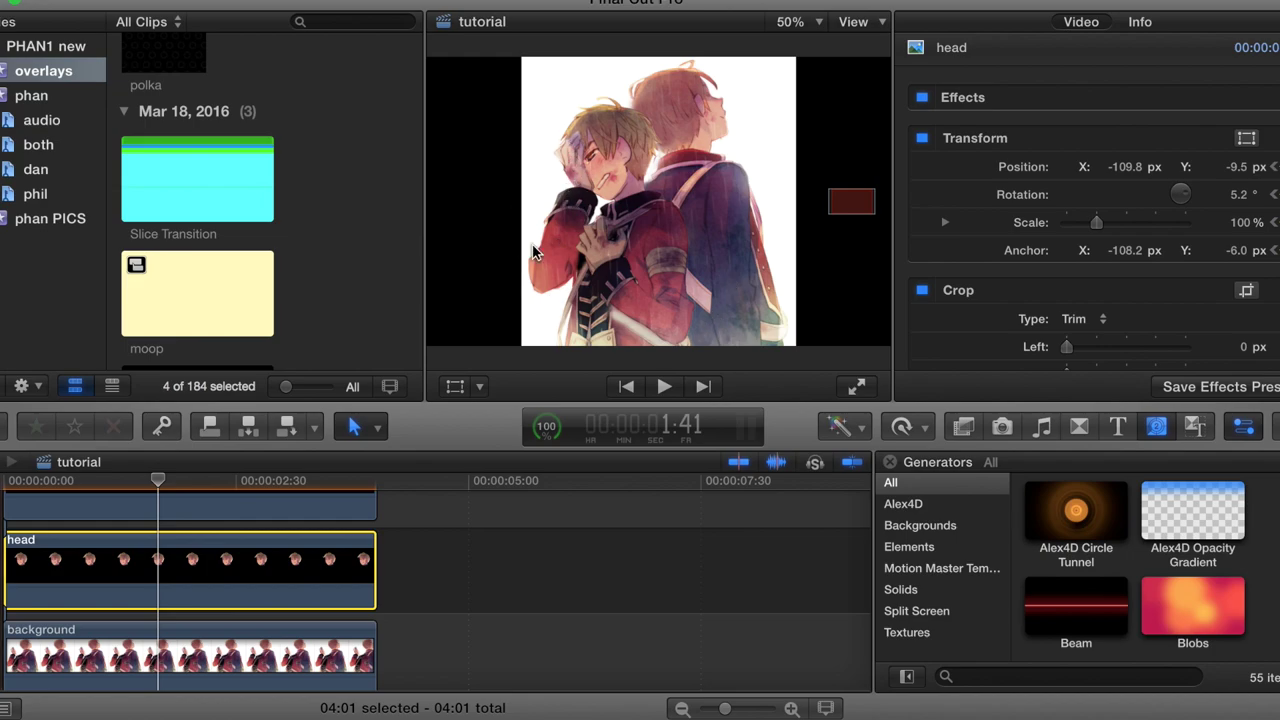
key("Home")
key("space")
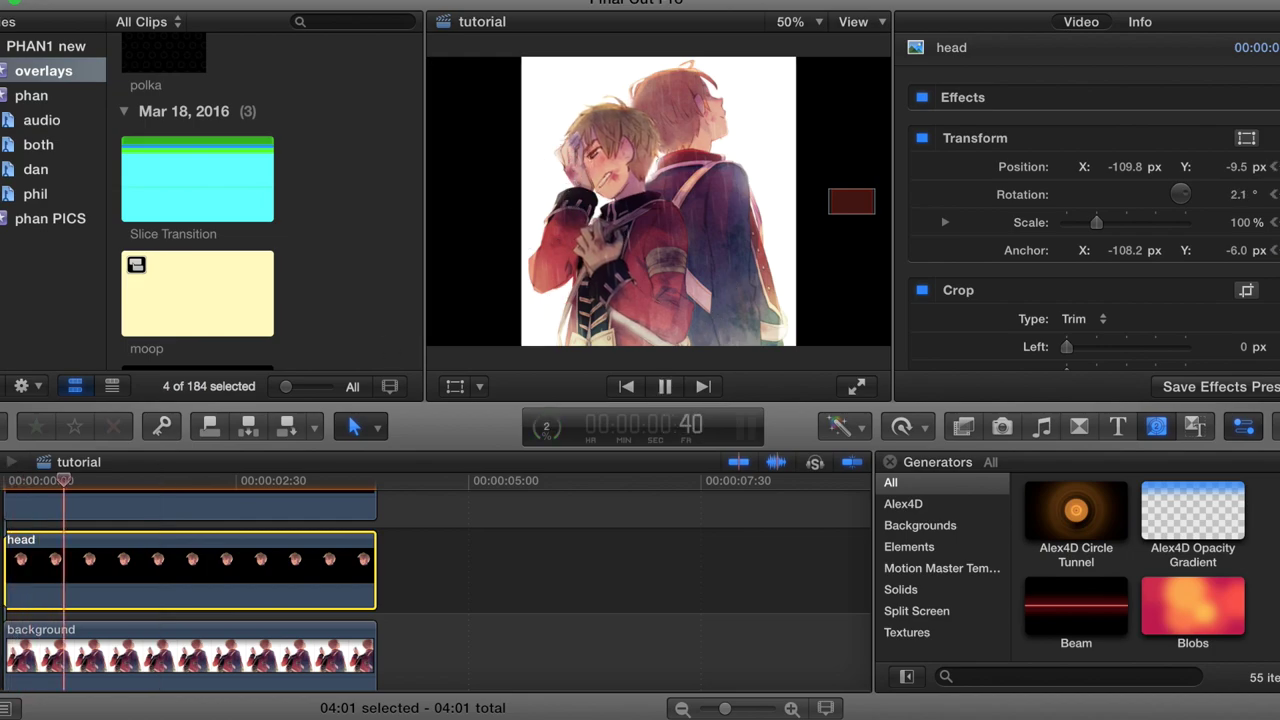
key("space")
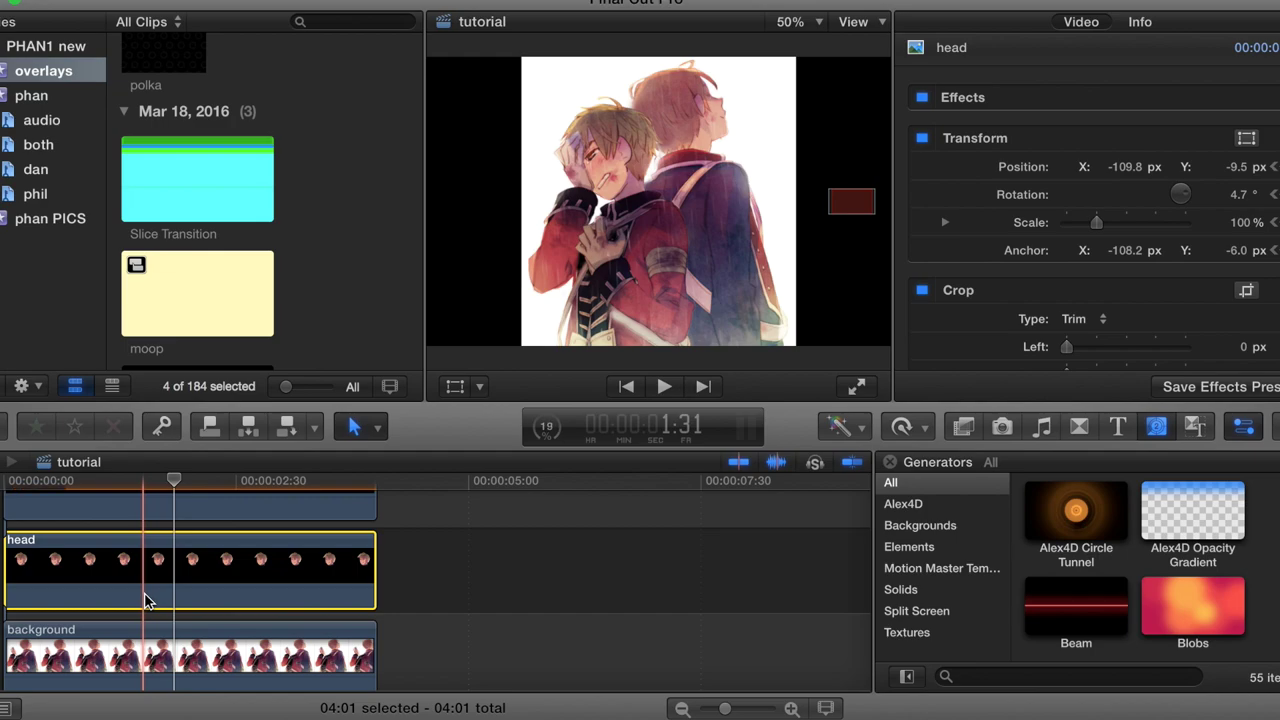
key("space")
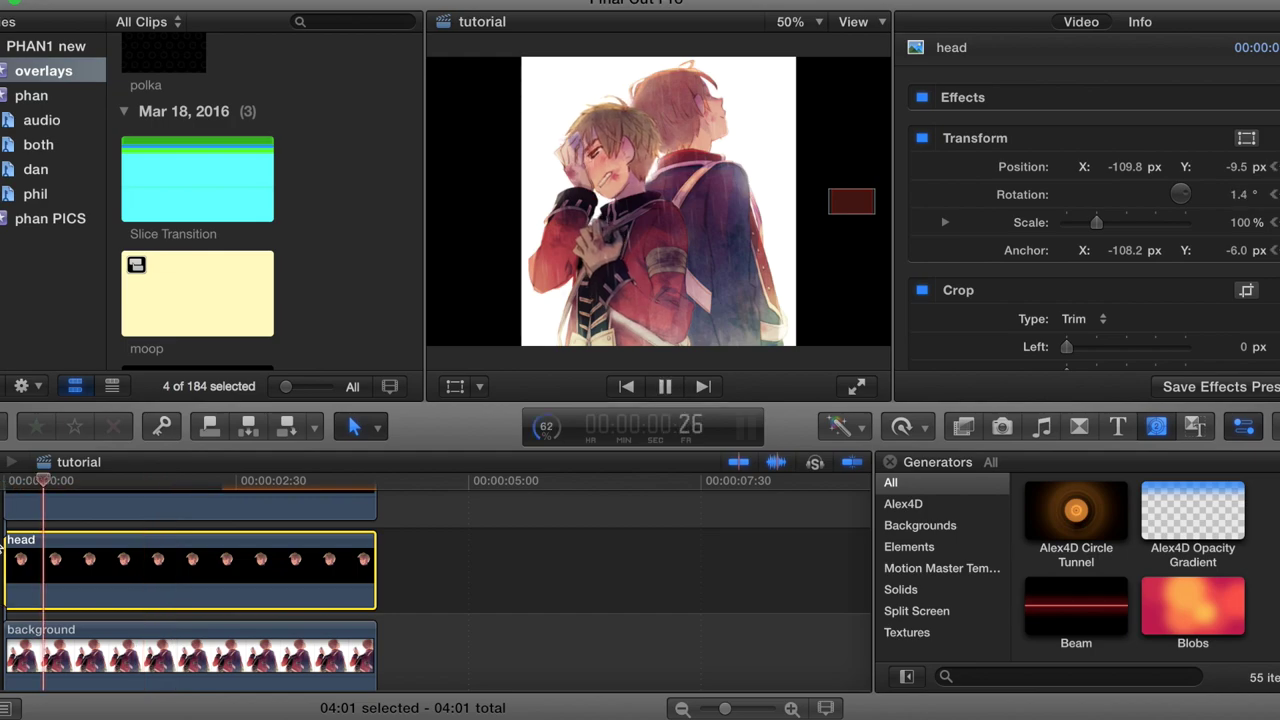